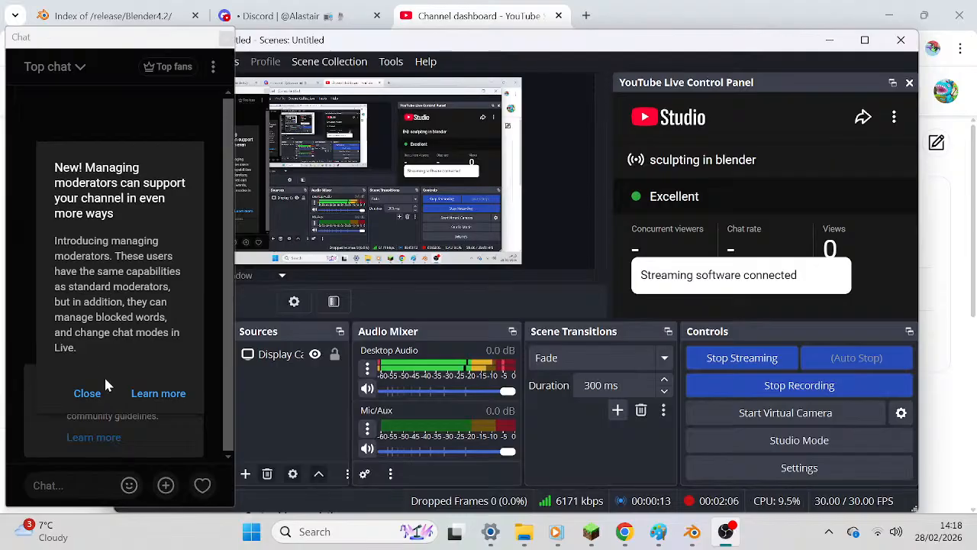
# Dismiss the managing-moderators notice in the live chat and switch to Blender with its Preferences window minimised.
pyautogui.click(105, 397)
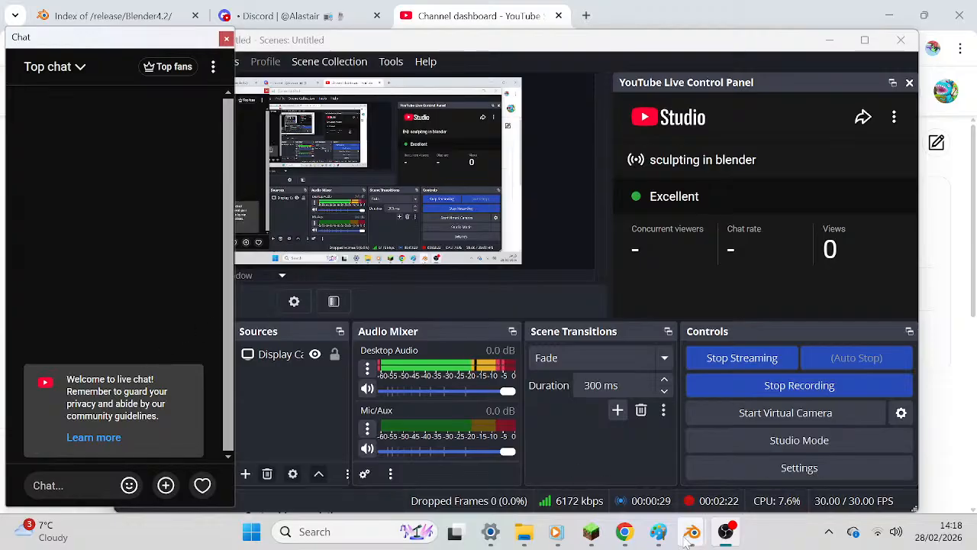
pyautogui.moveTo(693, 531)
pyautogui.click(767, 445)
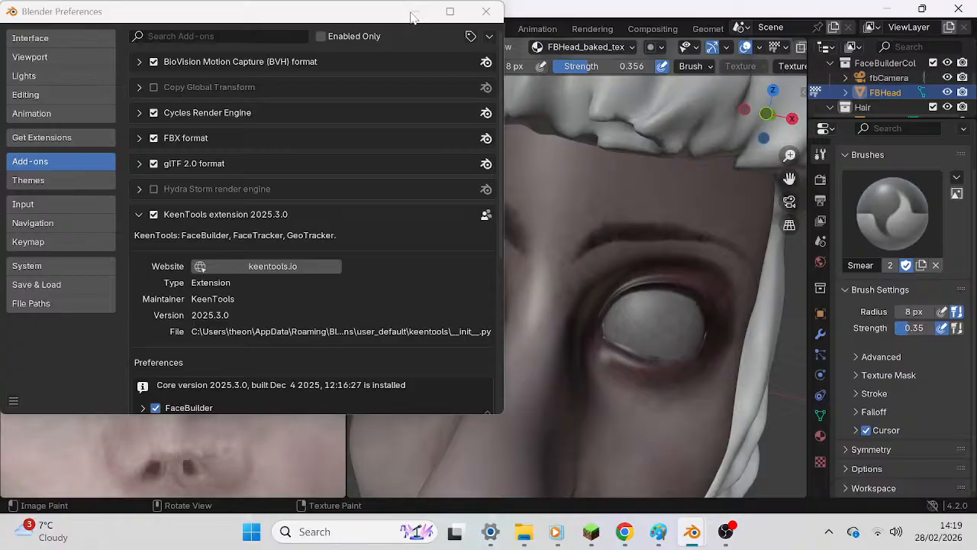
pyautogui.click(412, 13)
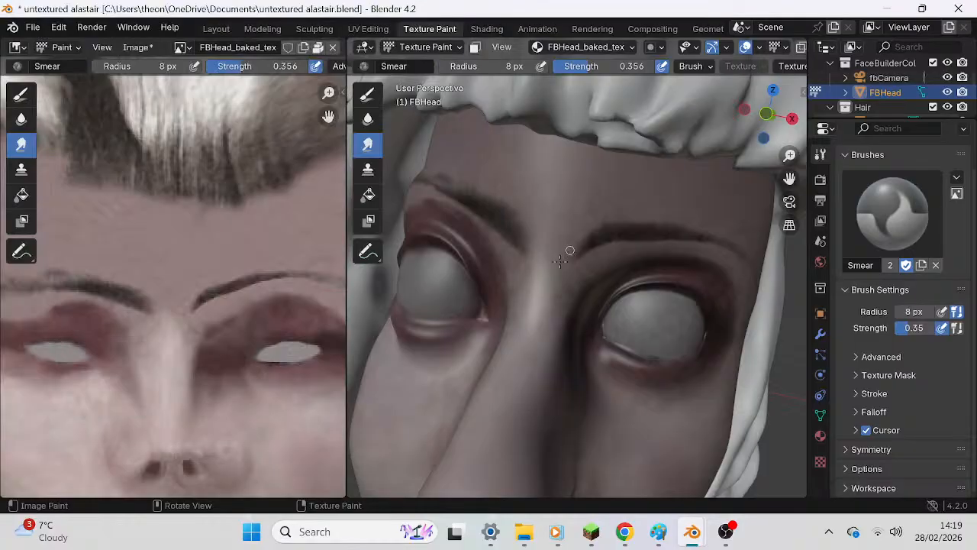
# Lower the system volume to 40.
pyautogui.scroll(-10, 563, 263)
pyautogui.moveTo(562, 276); pyautogui.dragTo(583, 284, button='middle')
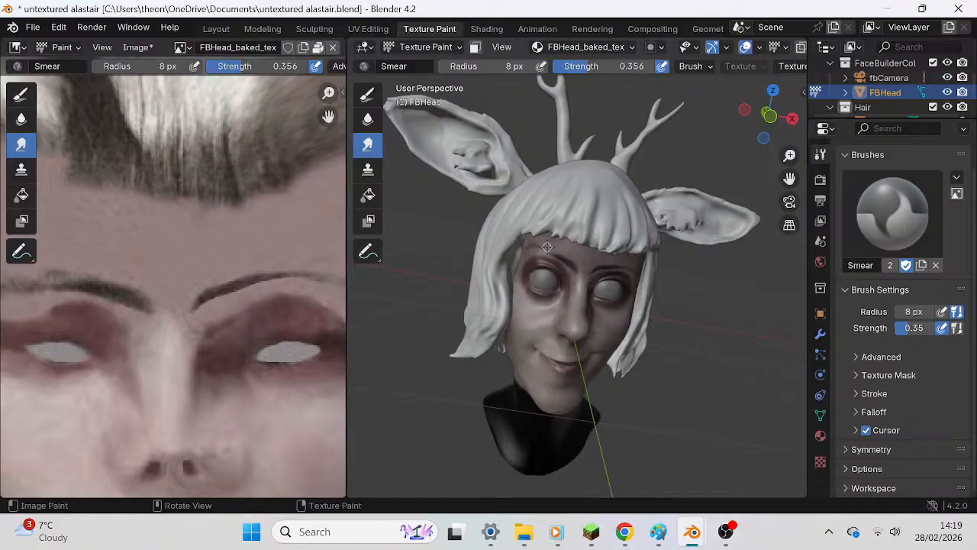
pyautogui.press('XF86AudioLowerVolume')
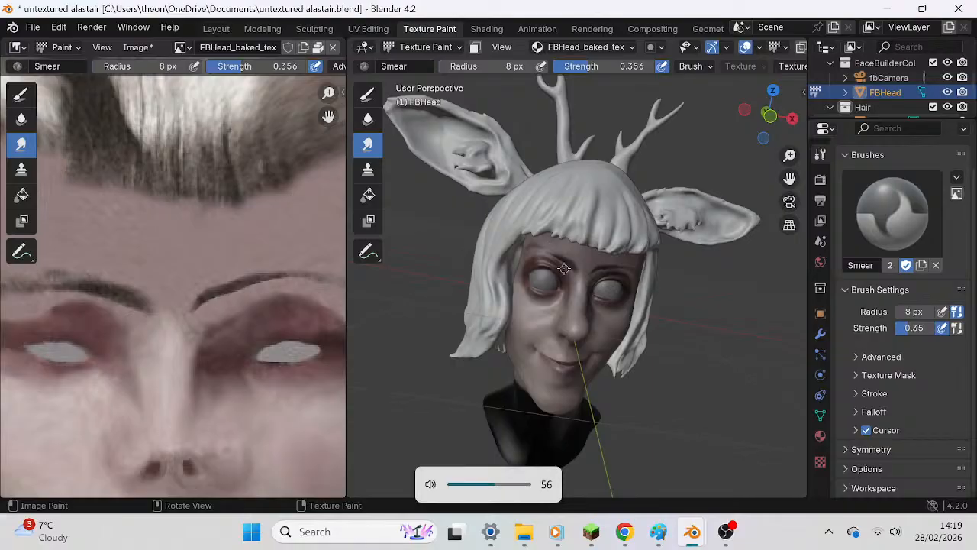
pyautogui.press('XF86AudioLowerVolume')
pyautogui.press('XF86AudioLowerVolume')
pyautogui.press('XF86AudioLowerVolume')
pyautogui.press('XF86AudioLowerVolume')
pyautogui.press('XF86AudioLowerVolume')
pyautogui.press('XF86AudioLowerVolume')
pyautogui.press('XF86AudioLowerVolume')
pyautogui.press('XF86AudioLowerVolume')
# Examine the painted face texture around the nose bridge and inner eyebrows alongside the 3D head.
pyautogui.scroll(3, 602, 295)
pyautogui.moveTo(613, 292)
pyautogui.mouseDown(button='middle')
pyautogui.moveTo(626, 275)
pyautogui.moveTo(609, 281)
pyautogui.mouseUp(button='middle')
pyautogui.moveTo(622, 318); pyautogui.dragTo(638, 323, button='middle')
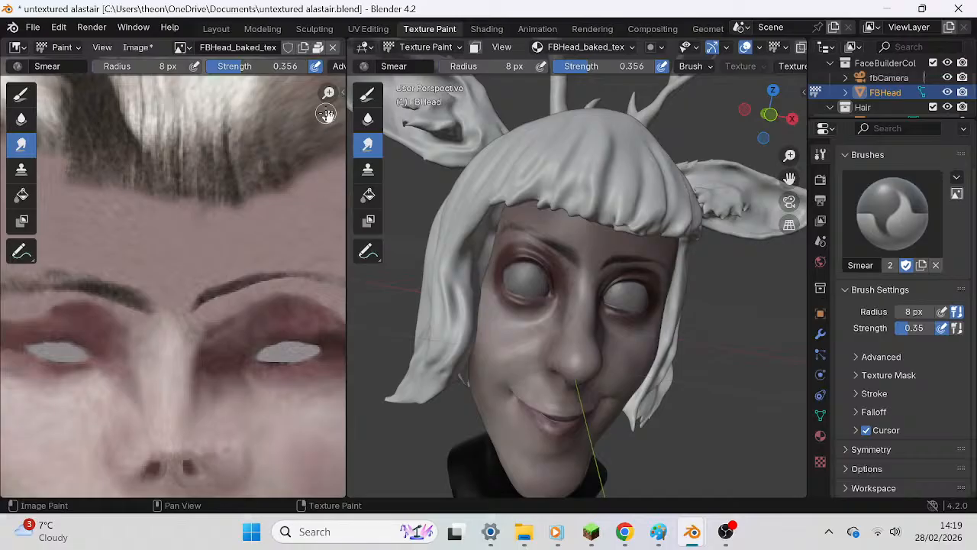
pyautogui.moveTo(328, 117); pyautogui.dragTo(350, 6)
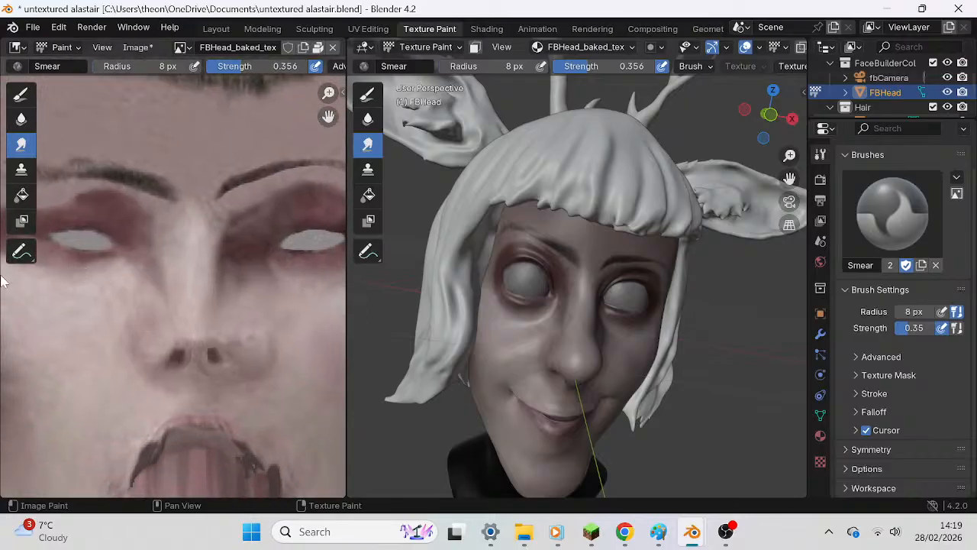
pyautogui.moveTo(328, 116); pyautogui.dragTo(396, 80)
pyautogui.scroll(2, 256, 190)
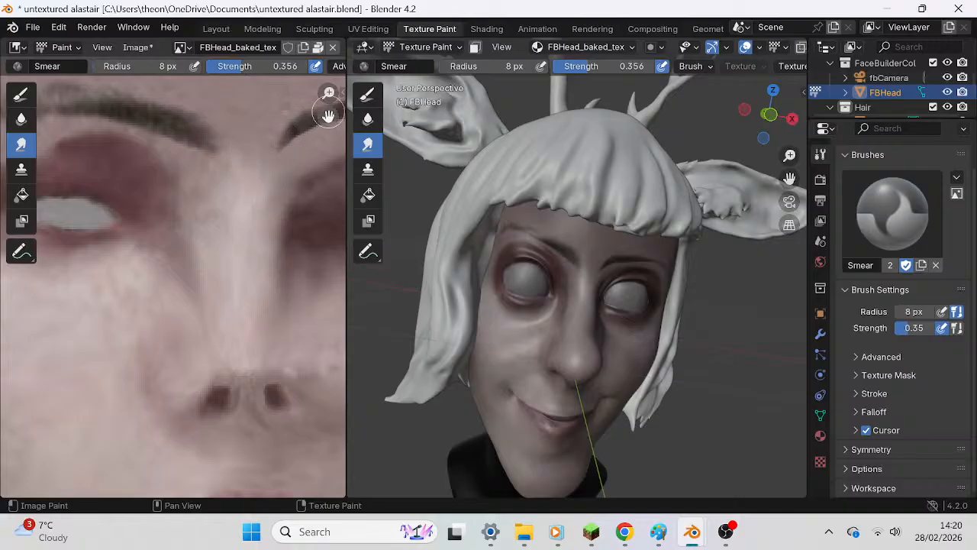
pyautogui.moveTo(324, 113); pyautogui.dragTo(283, 191, button='middle')
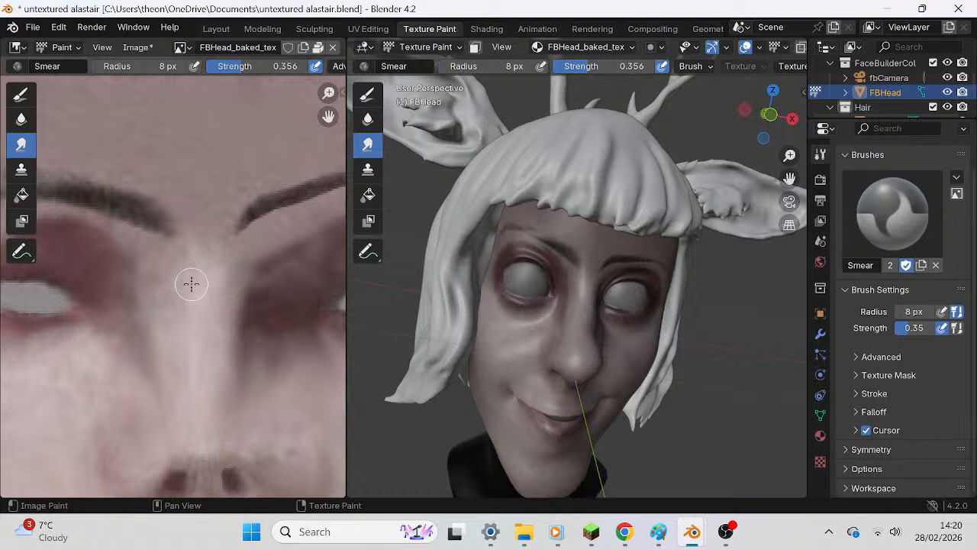
pyautogui.scroll(2, 198, 211)
pyautogui.moveTo(249, 180); pyautogui.dragTo(168, 298, button='middle')
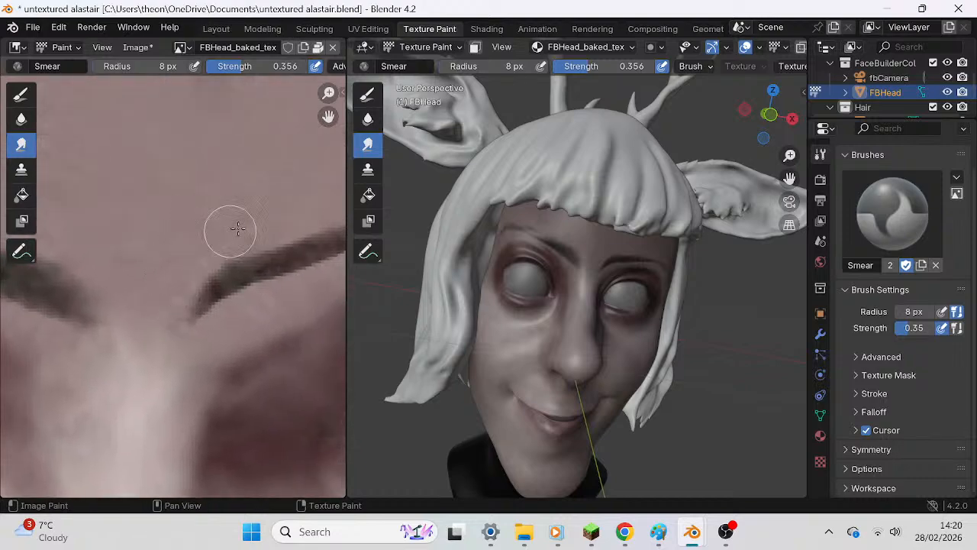
pyautogui.moveTo(204, 277); pyautogui.dragTo(217, 253)
pyautogui.moveTo(68, 306); pyautogui.dragTo(99, 268)
pyautogui.moveTo(177, 349)
pyautogui.mouseDown()
pyautogui.moveTo(174, 373)
pyautogui.moveTo(178, 287)
pyautogui.moveTo(159, 318)
pyautogui.moveTo(192, 308)
pyautogui.mouseUp()
pyautogui.press('XF86AudioMute')
pyautogui.press('XF86AudioMute')
pyautogui.press('XF86AudioMute')
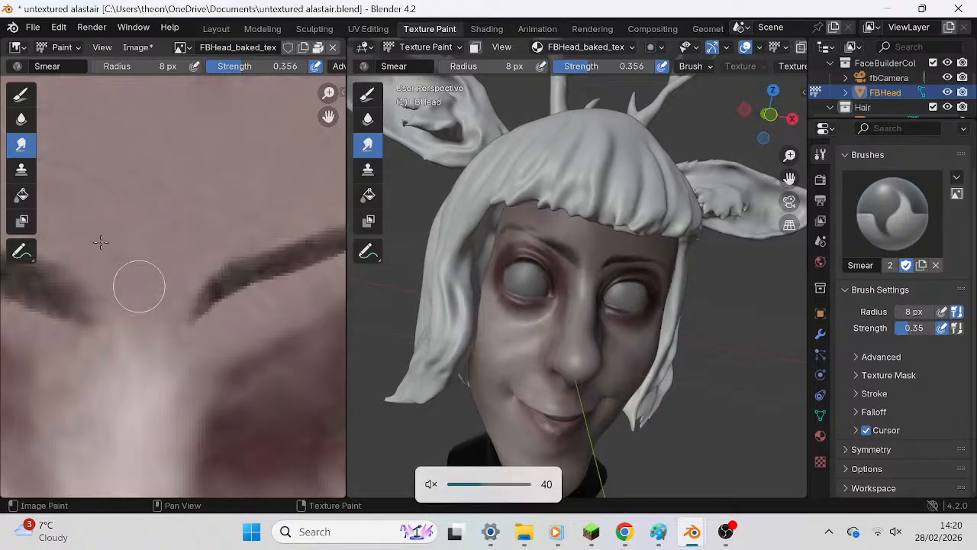
pyautogui.press('XF86AudioMute')
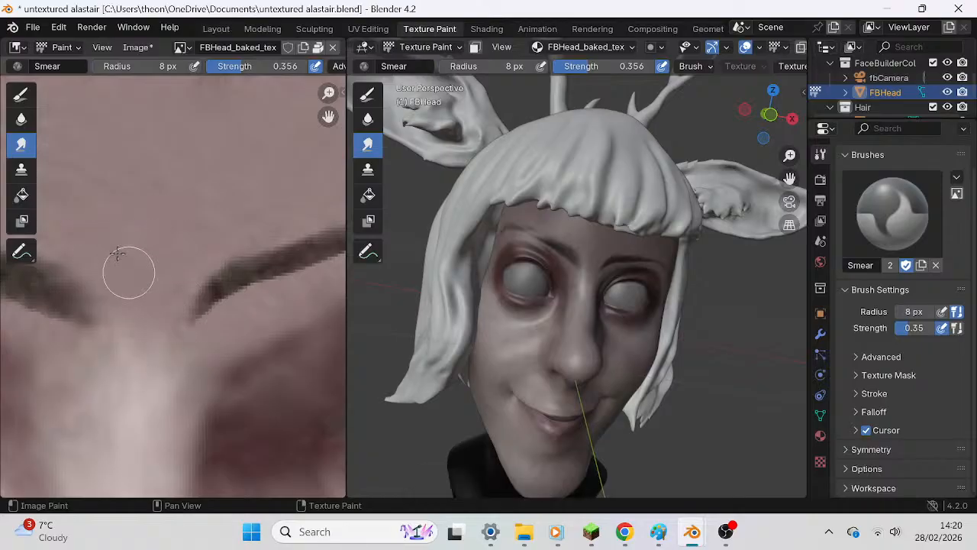
pyautogui.scroll(-2, 145, 256)
pyautogui.scroll(-3, 144, 256)
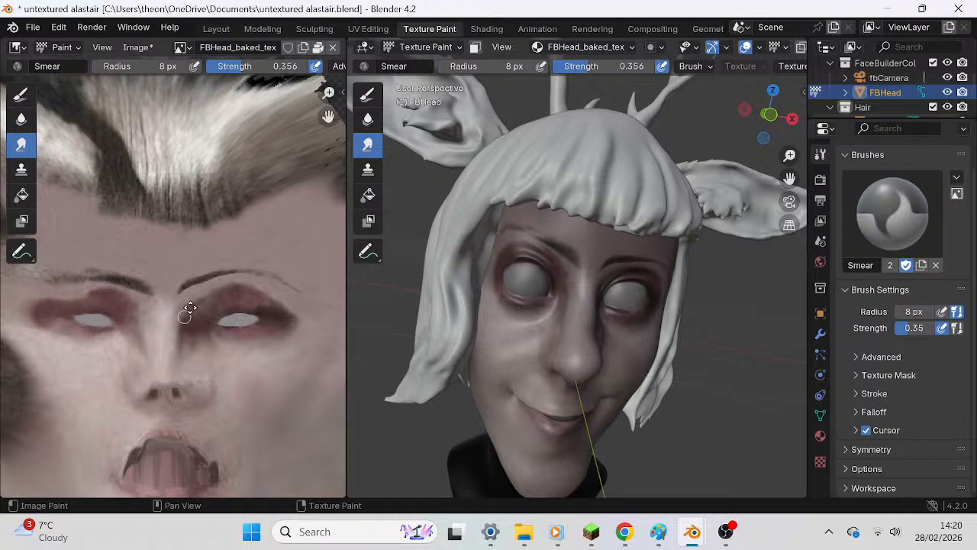
pyautogui.scroll(2, 247, 236)
pyautogui.scroll(4, 235, 276)
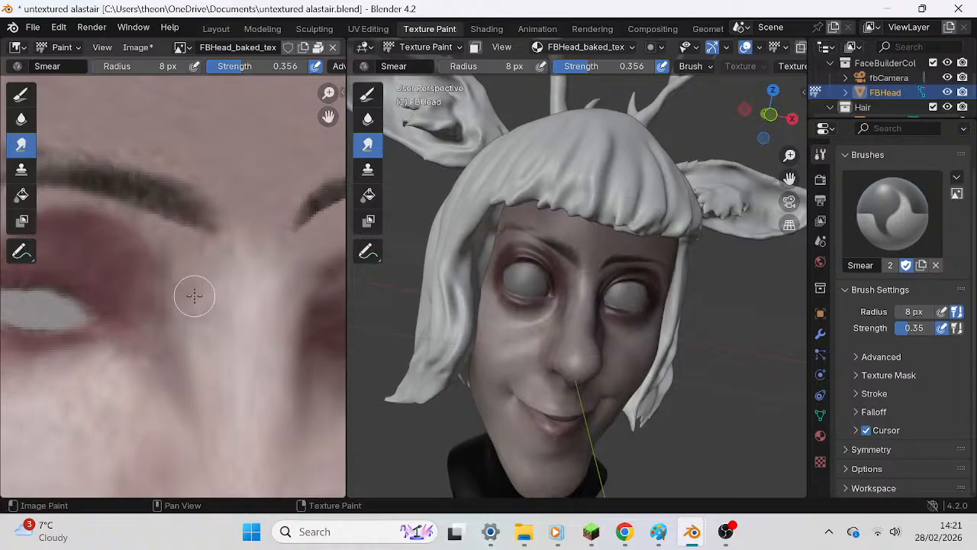
# Mute the system audio and switch to the OBS window to monitor the live stream.
pyautogui.press('XF86AudioMute')
pyautogui.press('XF86AudioMute')
pyautogui.press('XF86AudioMute')
pyautogui.click(726, 531)
pyautogui.click(728, 528)
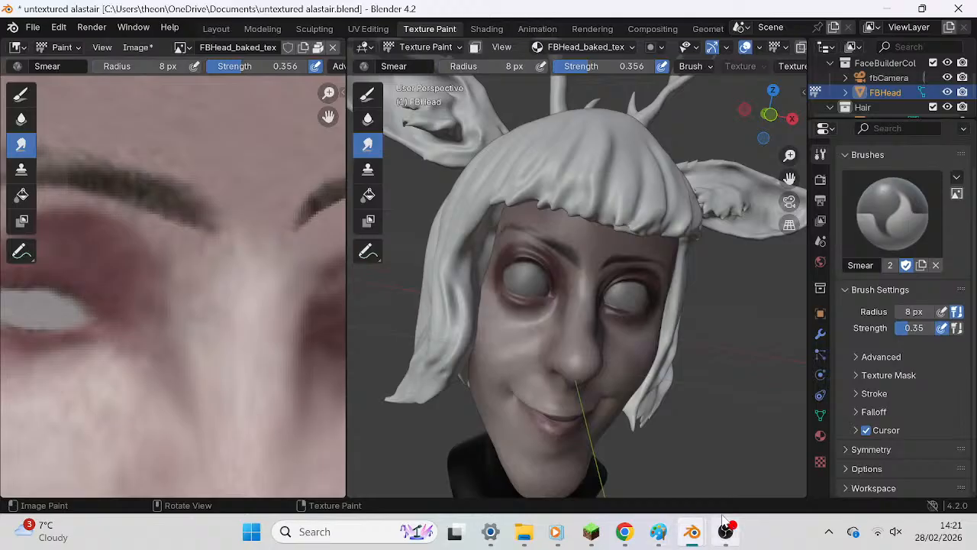
pyautogui.moveTo(723, 520)
pyautogui.click(728, 520)
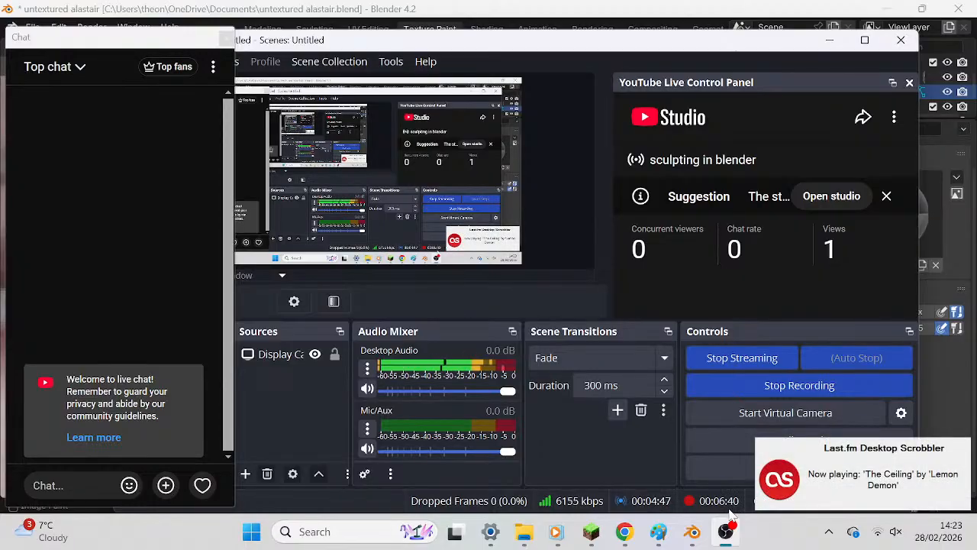
# Unmute the system audio and send the greeting "hi]" in the live chat.
pyautogui.press('XF86AudioMute')
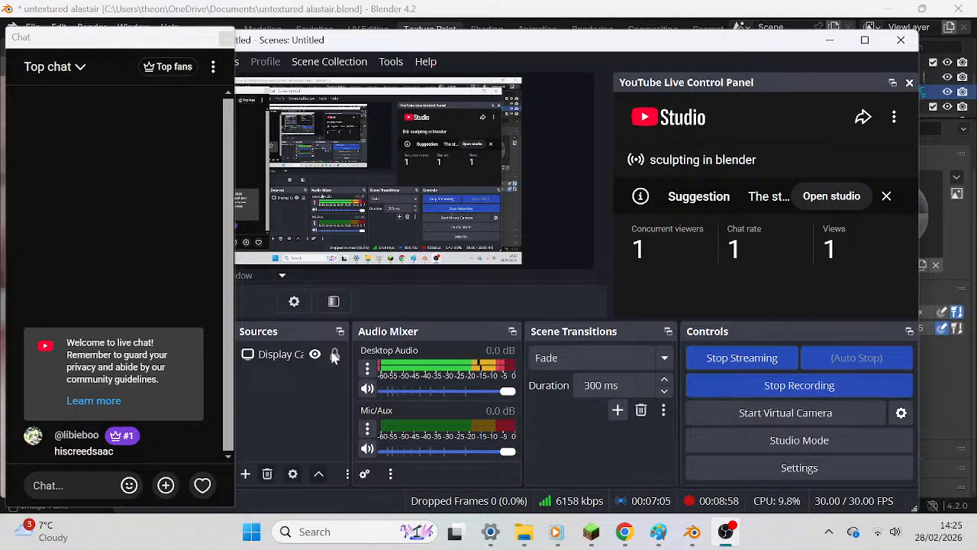
pyautogui.click(107, 482)
pyautogui.write('hi')
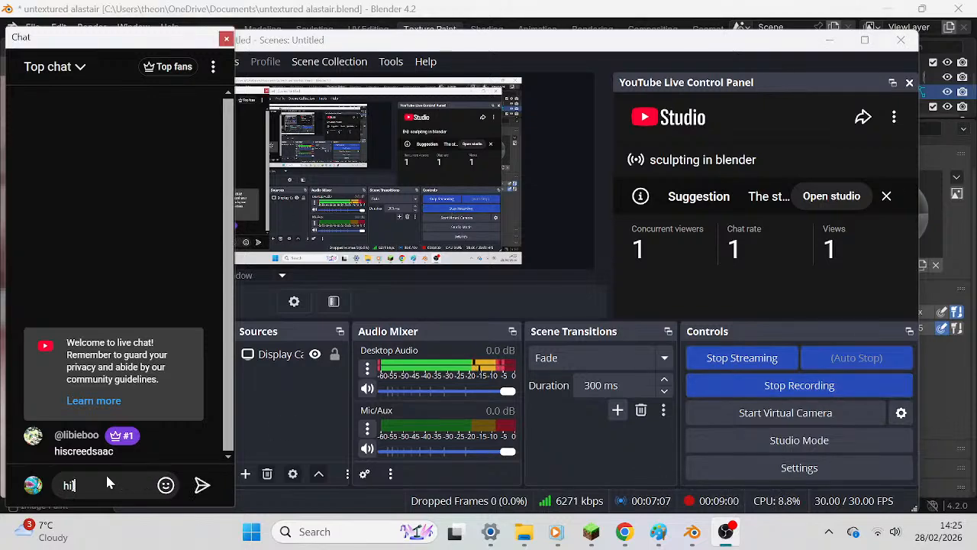
pyautogui.press('Return')
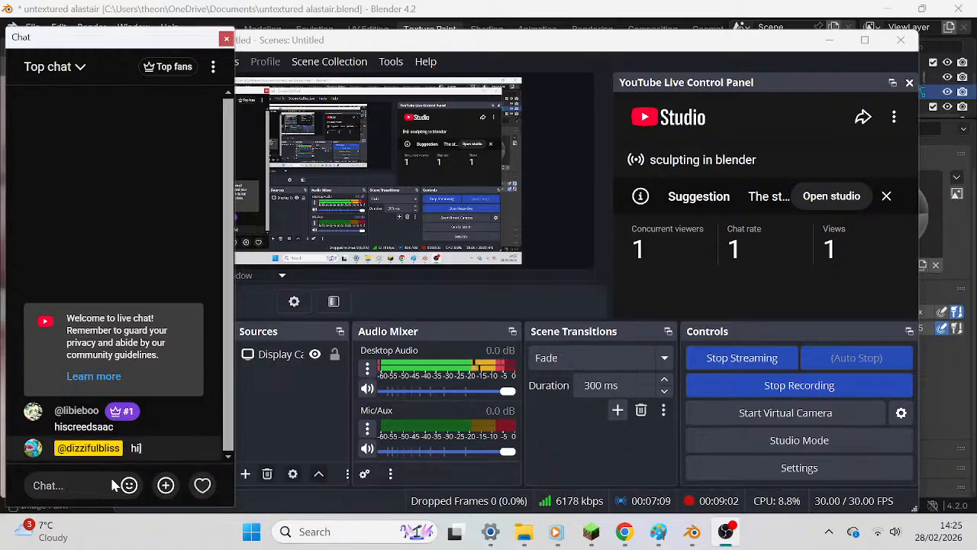
# Ask in the live chat whether the viewer is a particular acquaintance, and answer the mobile picture-in-picture question with "idk#".
pyautogui.write('is that tyler')
pyautogui.press('Return')
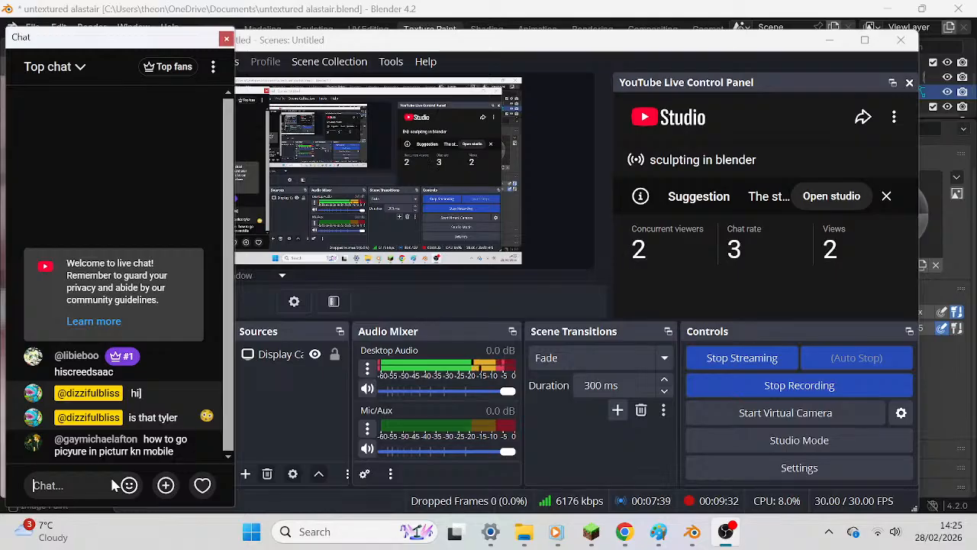
pyautogui.write('idk#')
pyautogui.press('Return')
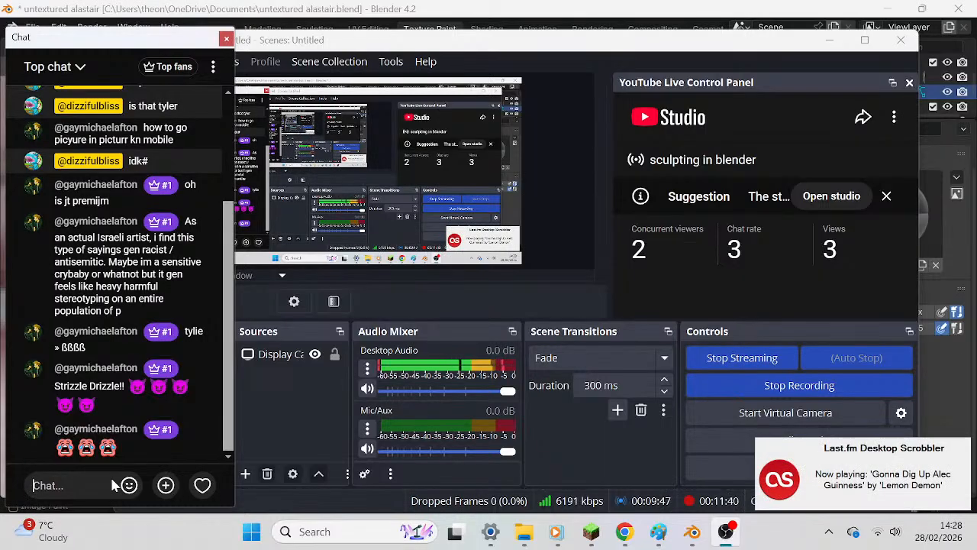
# Minimise the OBS window and look over the head model and its face texture in Blender.
pyautogui.click(829, 40)
pyautogui.scroll(-2, 681, 306)
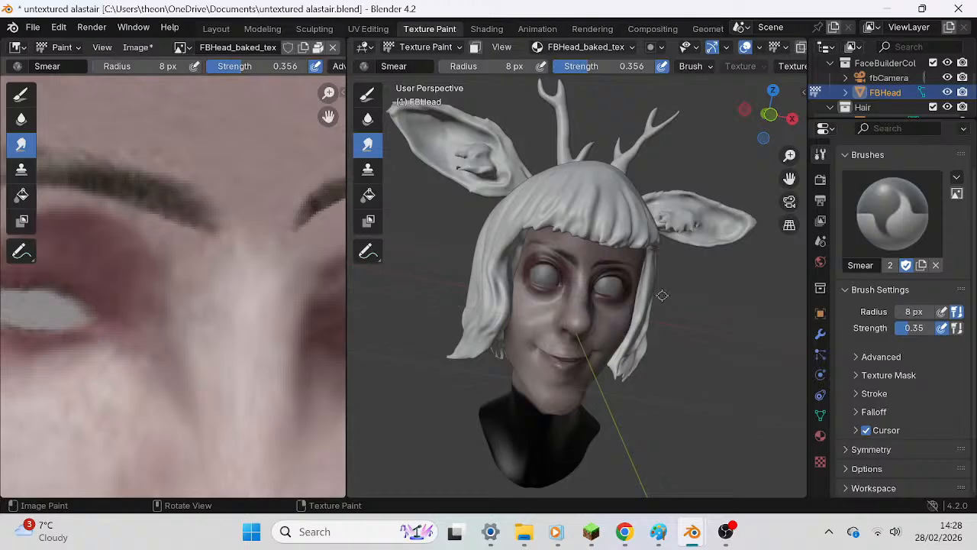
pyautogui.scroll(2, 648, 350)
pyautogui.scroll(1, 252, 268)
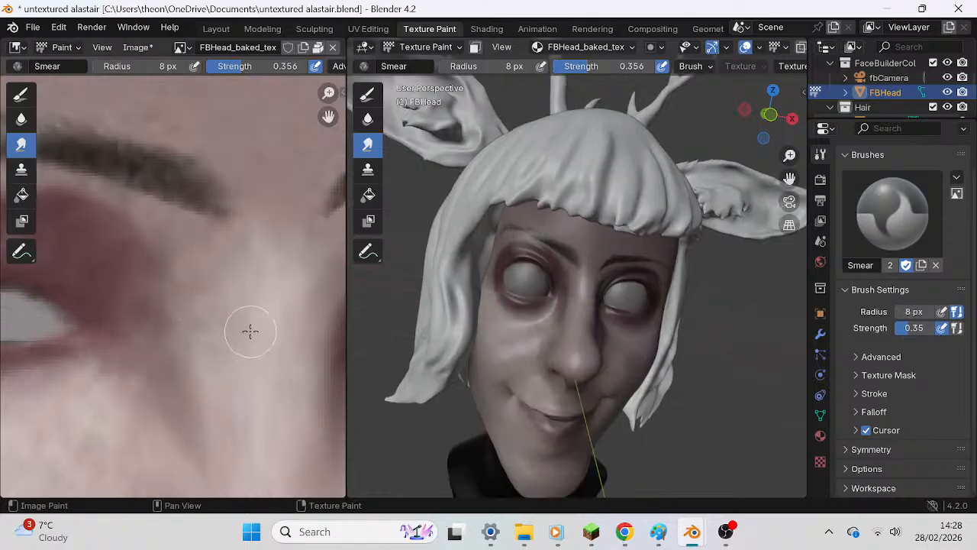
# Try to keep the floating chat window open over Blender by moving it and minimising the main OBS window.
pyautogui.click(725, 531)
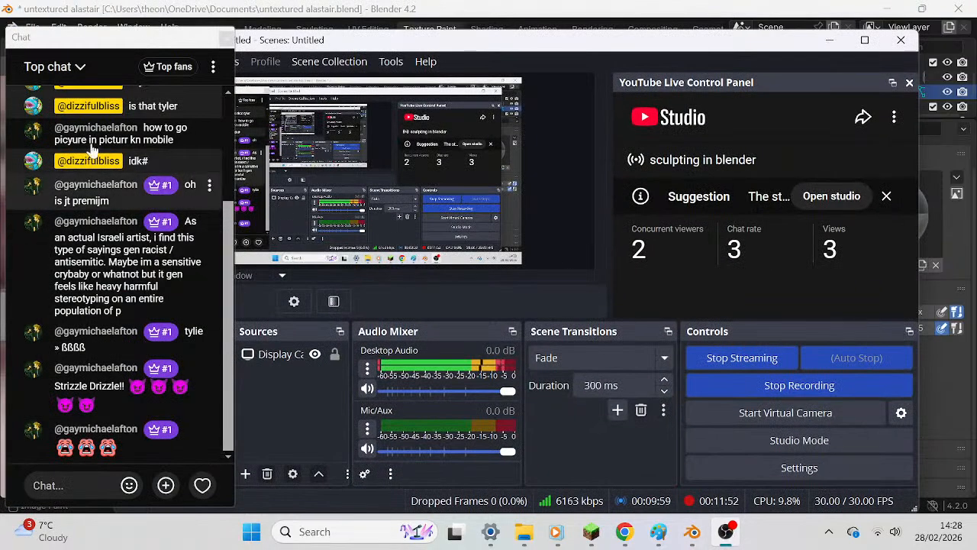
pyautogui.moveTo(189, 42); pyautogui.dragTo(567, 58)
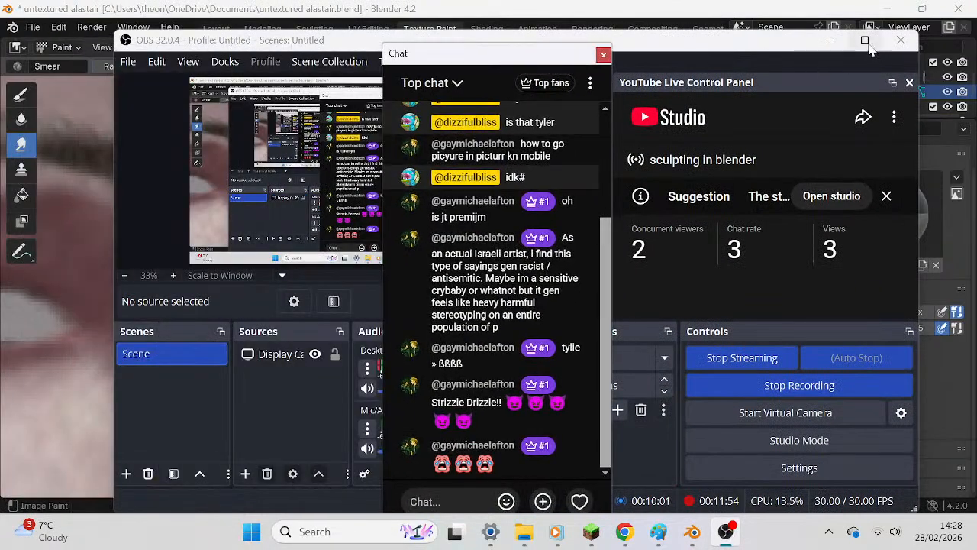
pyautogui.click(838, 48)
pyautogui.click(725, 531)
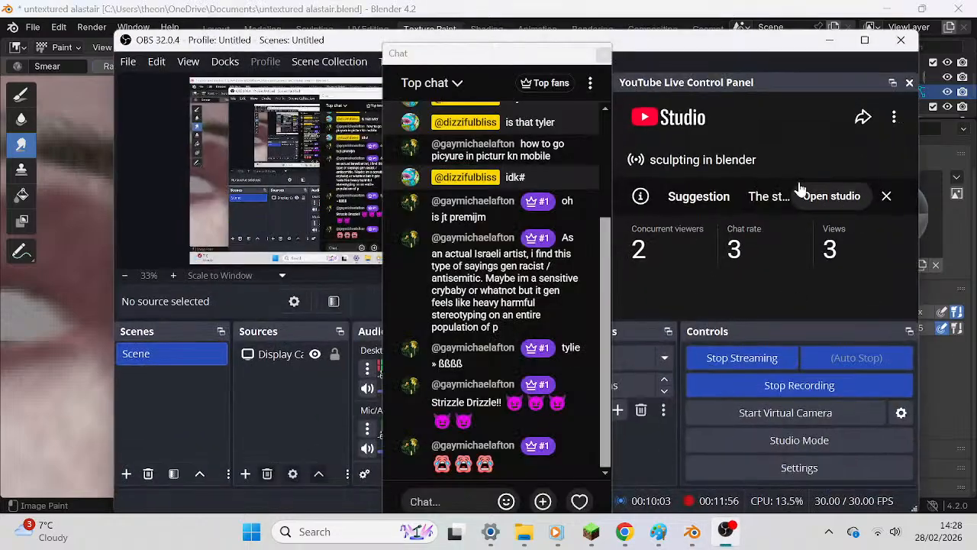
pyautogui.moveTo(567, 58); pyautogui.dragTo(501, 59)
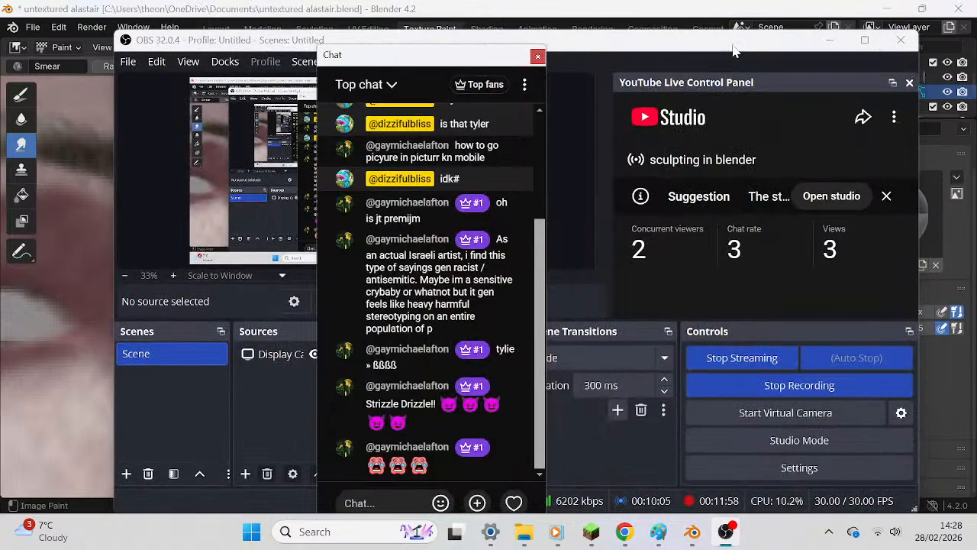
pyautogui.click(843, 40)
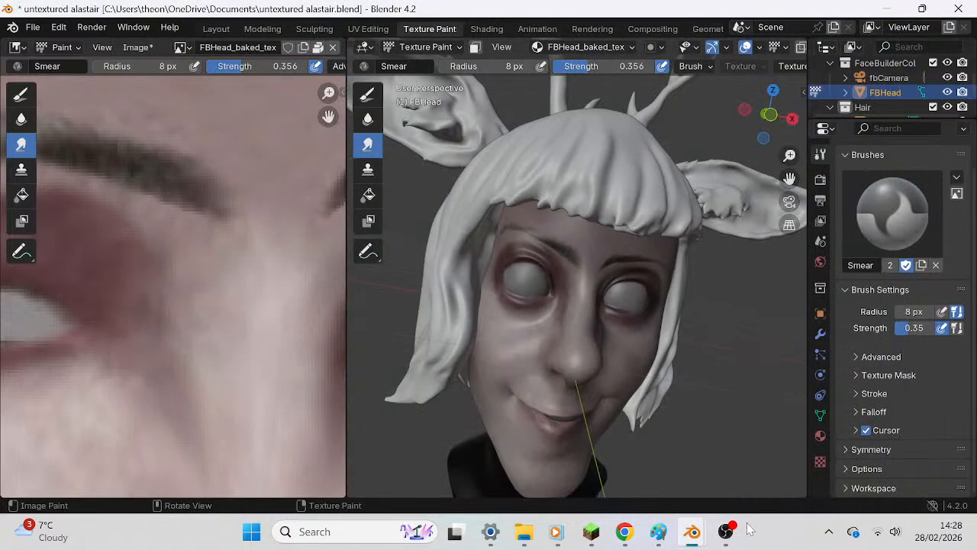
# Restore OBS, move the floating chat aside, and ask in it "how do i minimize the main window but not the chat".
pyautogui.click(725, 531)
pyautogui.moveTo(474, 62); pyautogui.dragTo(212, 53)
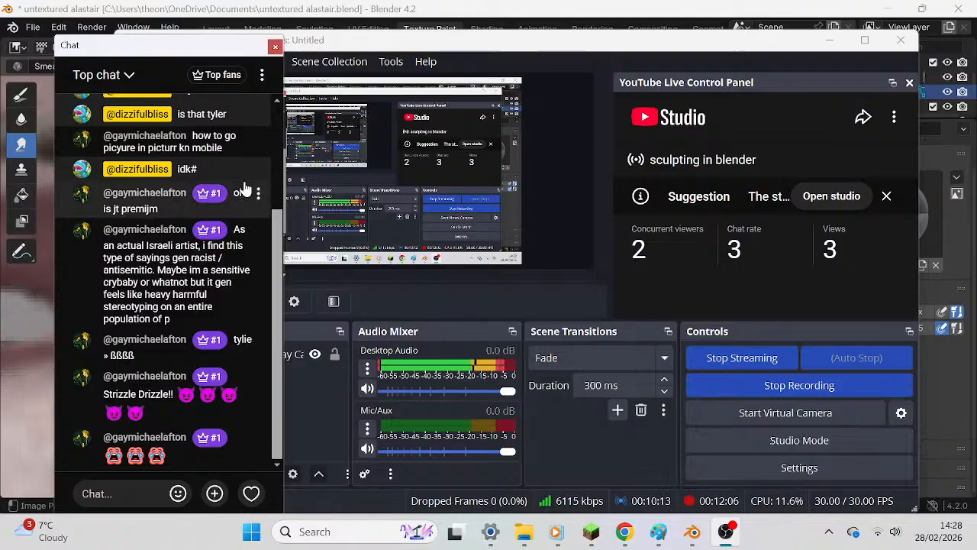
pyautogui.click(164, 493)
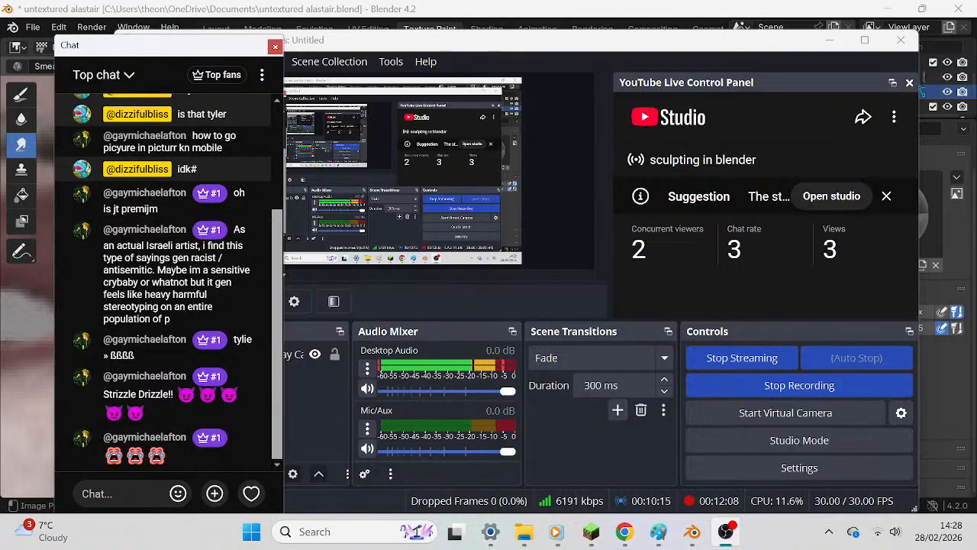
pyautogui.write('how do i minimiz')
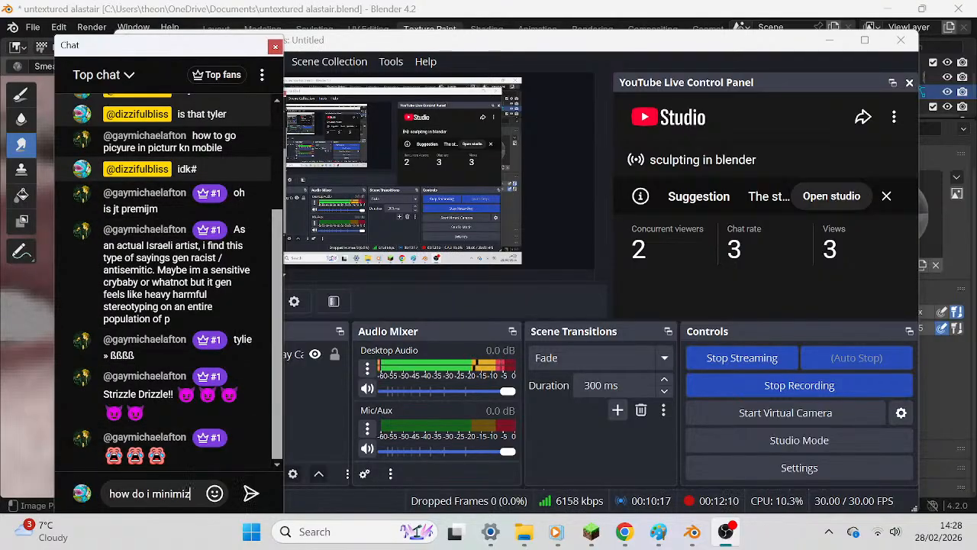
pyautogui.write('e the main window but no t the chat')
pyautogui.press('Return')
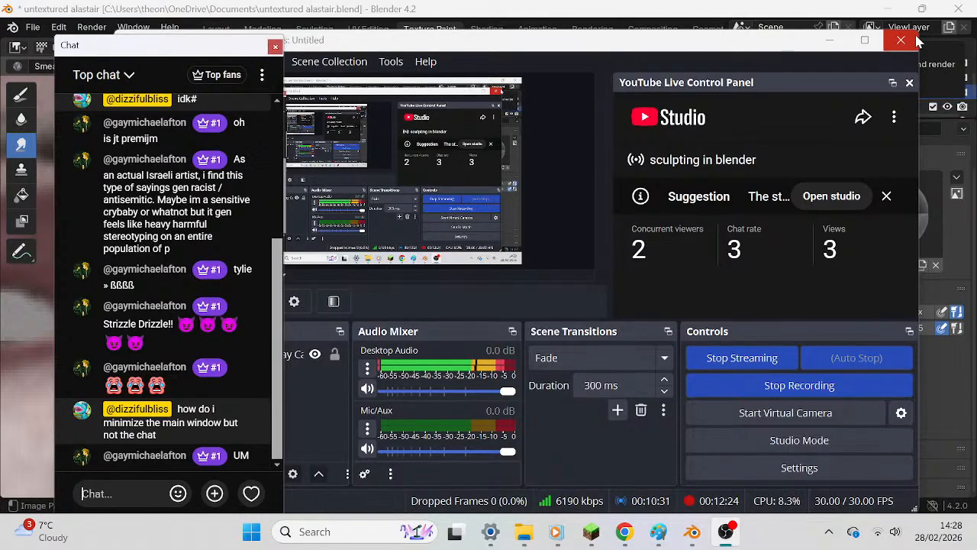
# Arrange the main OBS window and the floating chat side by side over Blender, checking the list of available docks.
pyautogui.moveTo(921, 30); pyautogui.dragTo(727, 158)
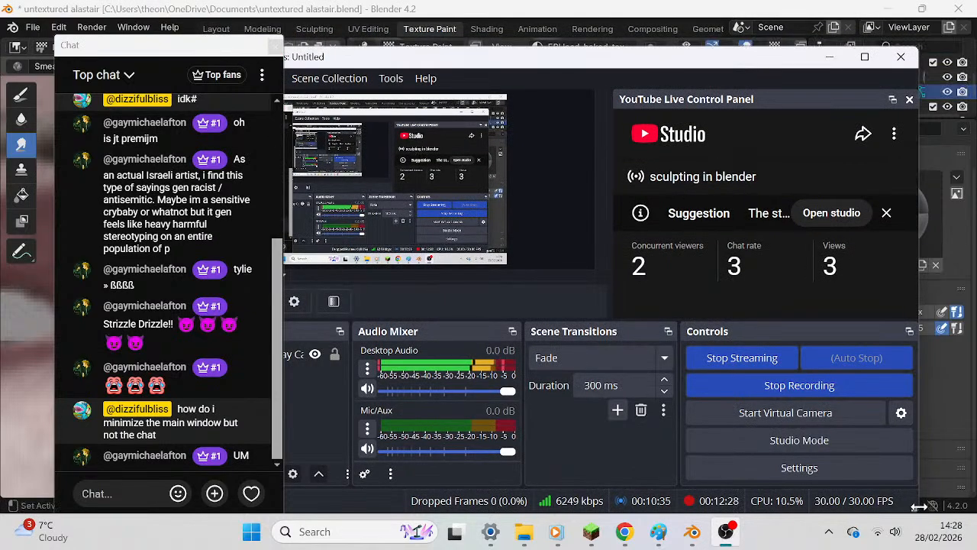
pyautogui.moveTo(153, 50); pyautogui.dragTo(132, 50)
pyautogui.moveTo(244, 67); pyautogui.dragTo(331, 65)
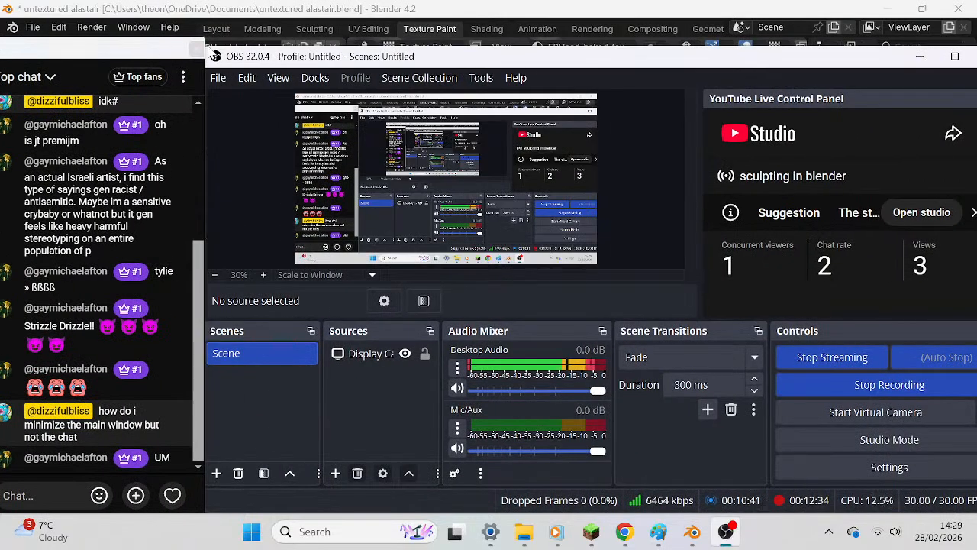
pyautogui.moveTo(259, 58); pyautogui.dragTo(301, 59)
pyautogui.click(357, 78)
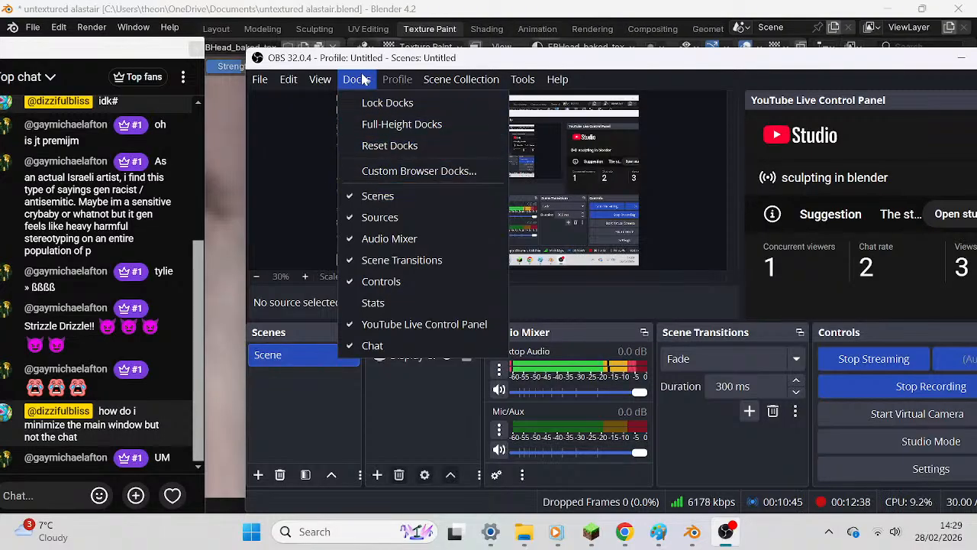
pyautogui.click(365, 75)
pyautogui.moveTo(548, 54); pyautogui.dragTo(412, 46)
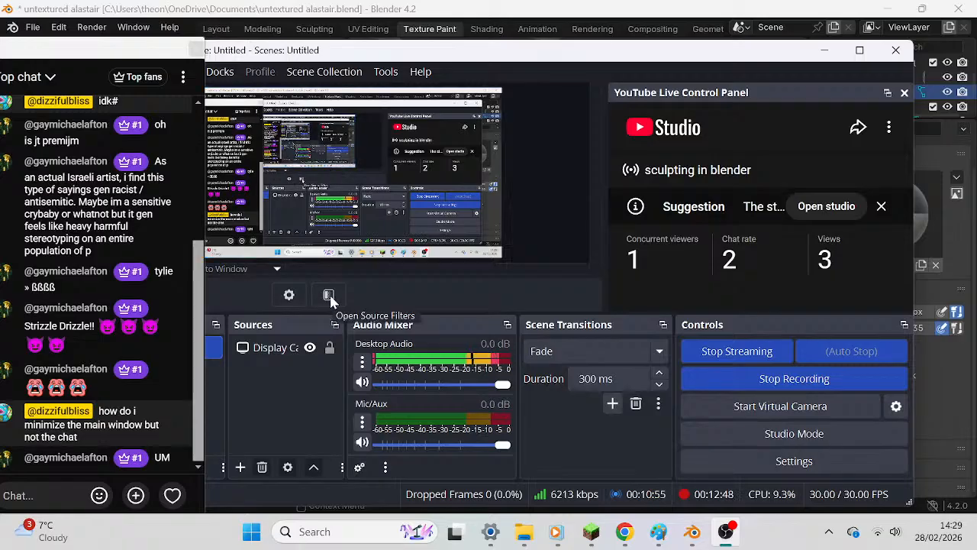
# Float the YouTube Live Control Panel out of OBS and try minimising and restoring the main window.
pyautogui.click(886, 92)
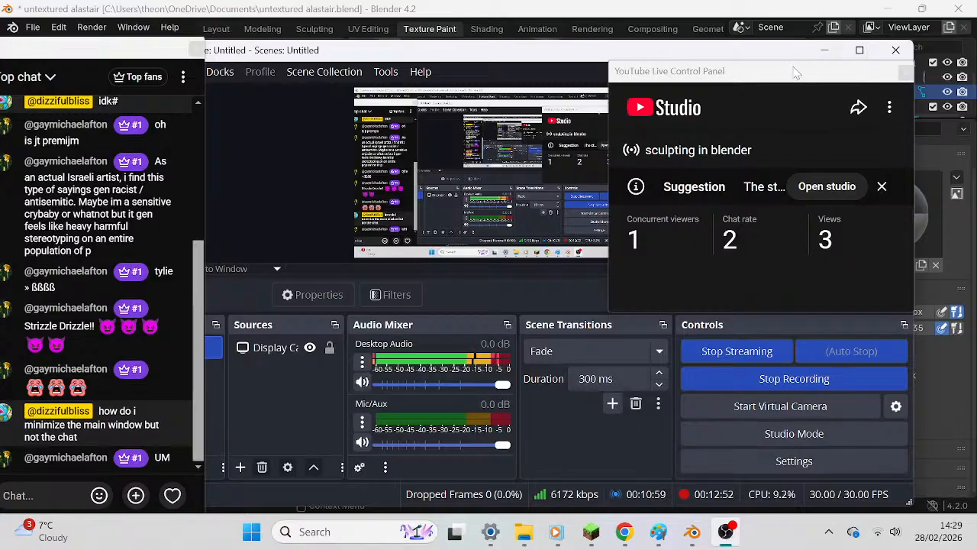
pyautogui.click(824, 50)
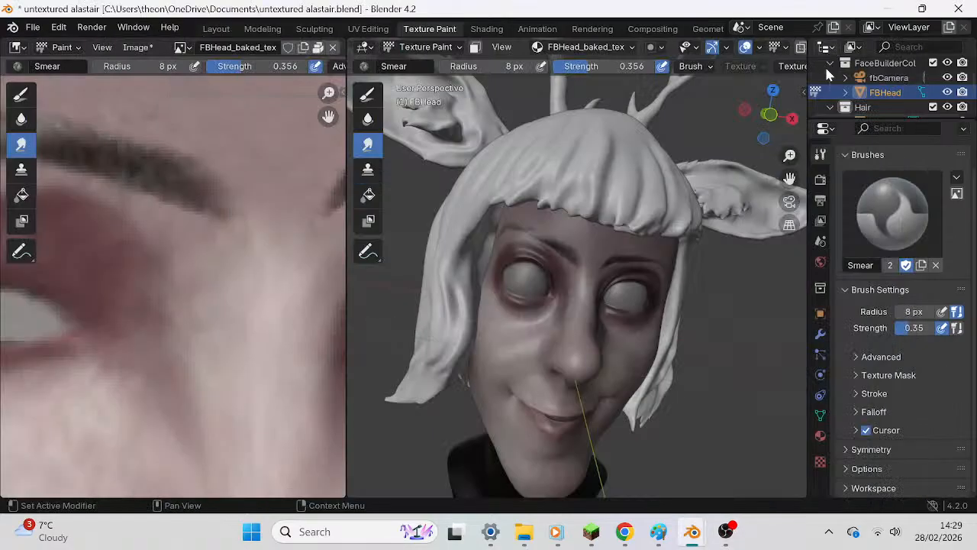
pyautogui.click(726, 532)
# Bring the floating chat window fully into view and send several flushed-face reactions to the stream.
pyautogui.moveTo(110, 48); pyautogui.dragTo(156, 13)
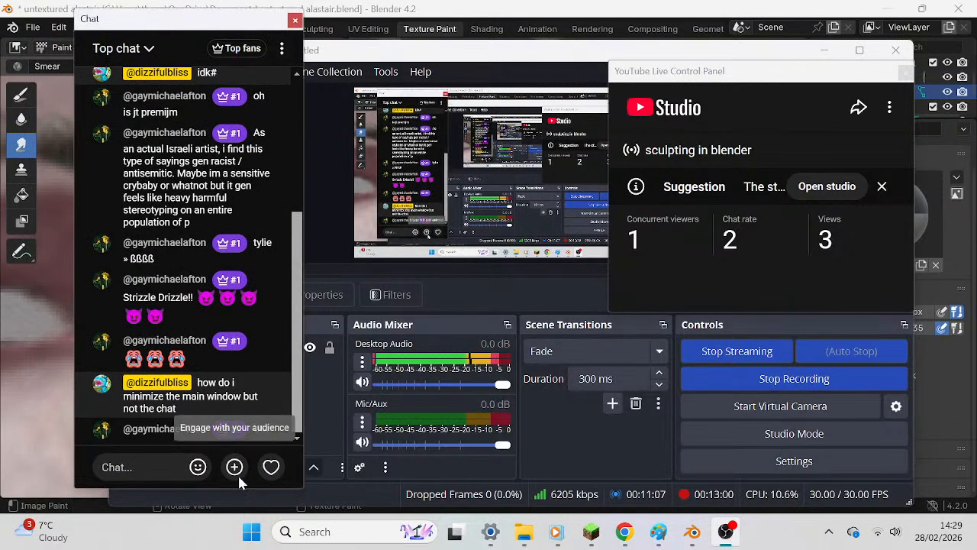
pyautogui.moveTo(272, 468)
pyautogui.click(269, 444)
pyautogui.click(270, 444)
pyautogui.click(269, 444)
pyautogui.click(270, 444)
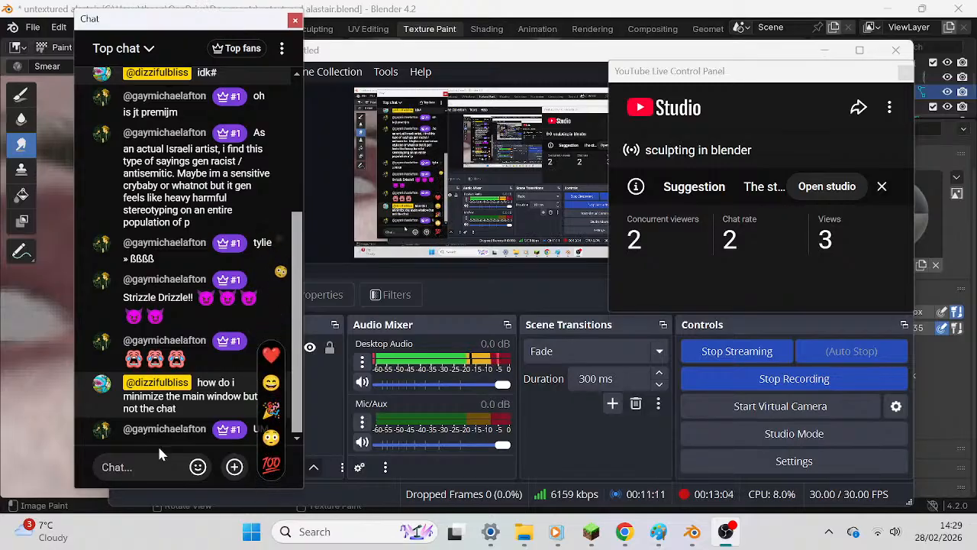
# Switch the chat feed to Live chat so that all messages are included.
pyautogui.click(134, 50)
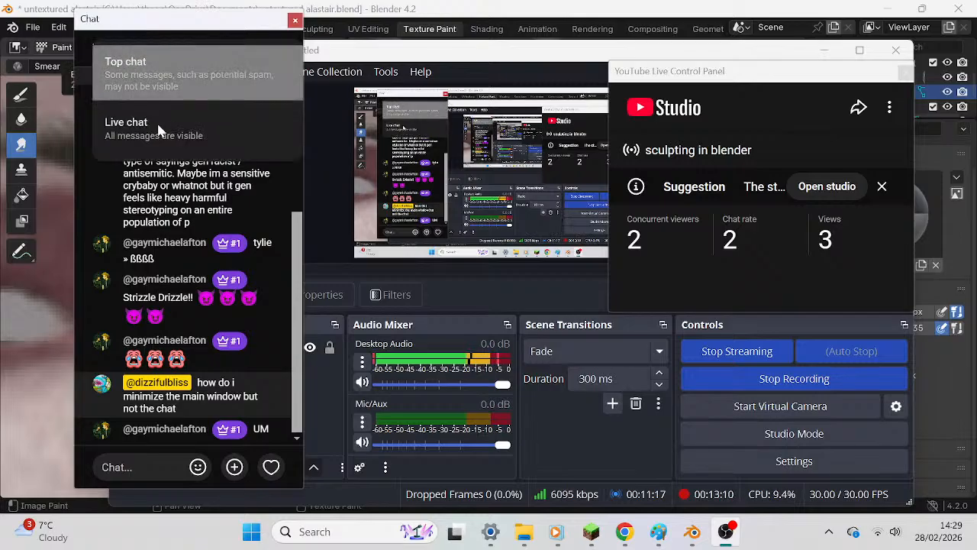
pyautogui.click(159, 126)
pyautogui.click(140, 55)
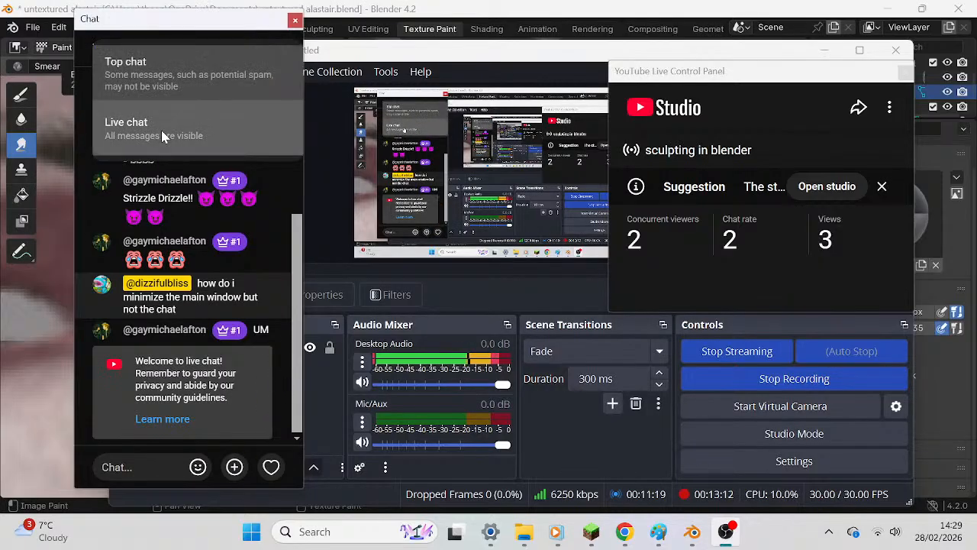
pyautogui.click(162, 134)
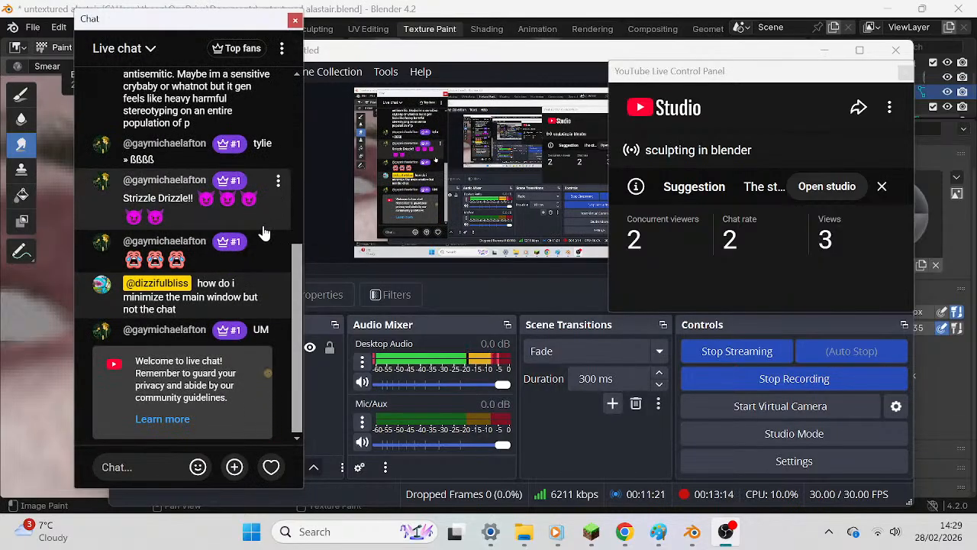
# Resize the floating chat to a narrower, taller shape and place it along the edge of the screen.
pyautogui.moveTo(300, 489); pyautogui.dragTo(228, 513)
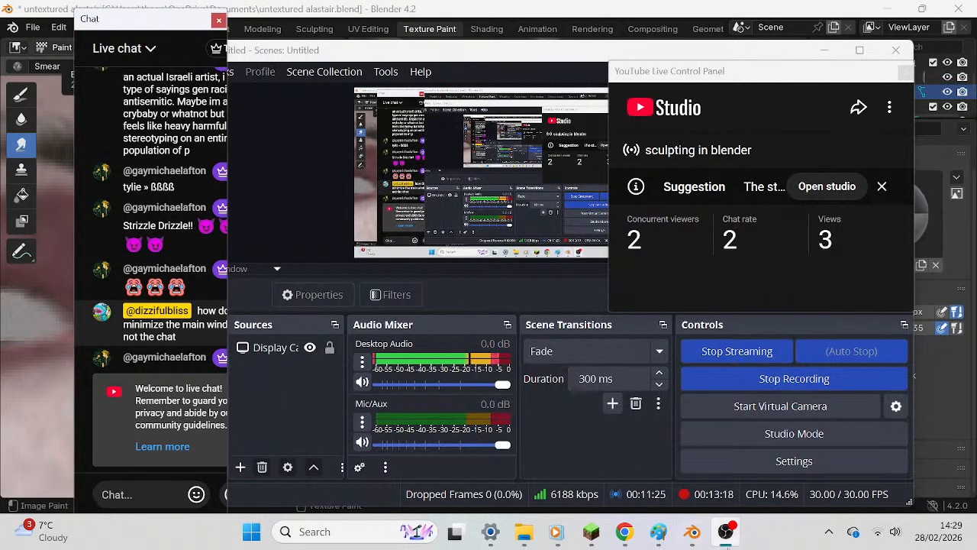
pyautogui.moveTo(725, 532)
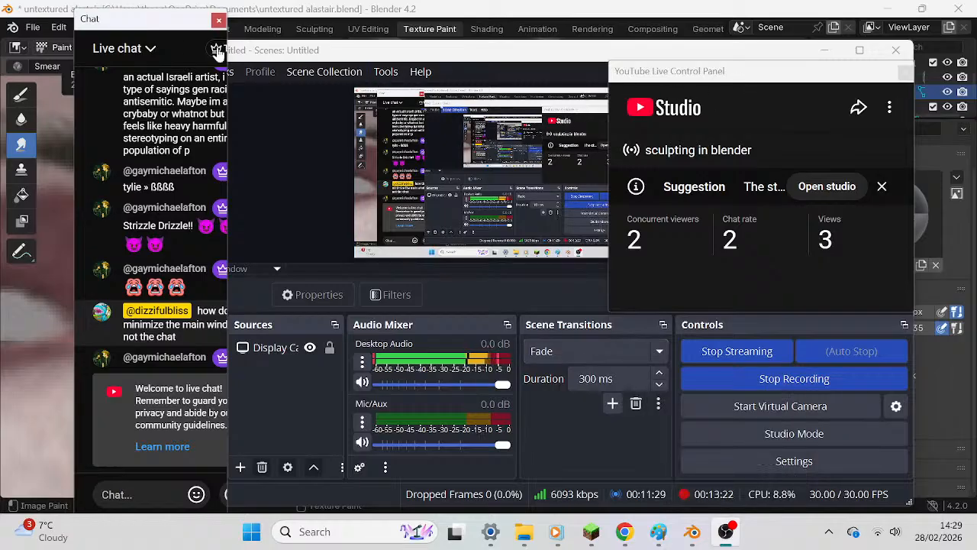
pyautogui.moveTo(190, 32); pyautogui.dragTo(120, 43)
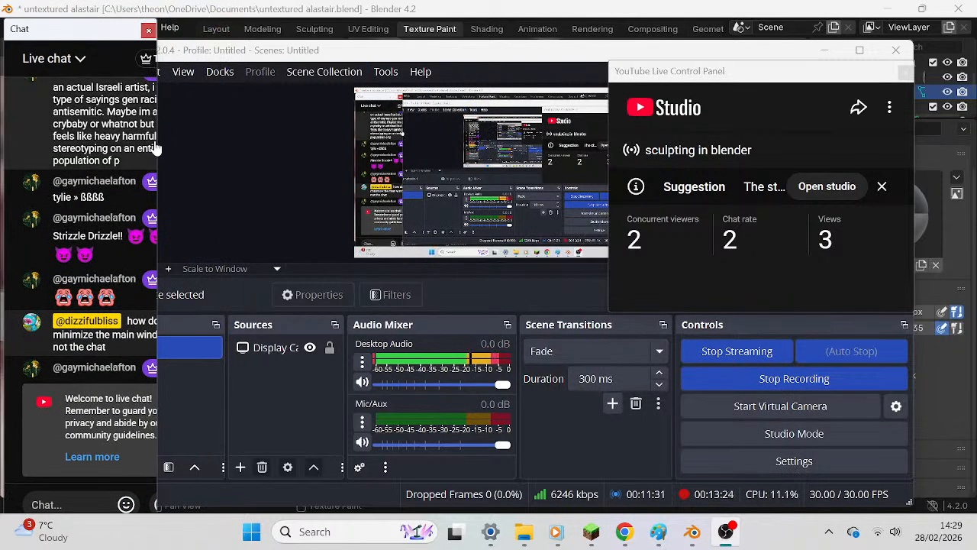
pyautogui.moveTo(157, 147); pyautogui.dragTo(206, 148)
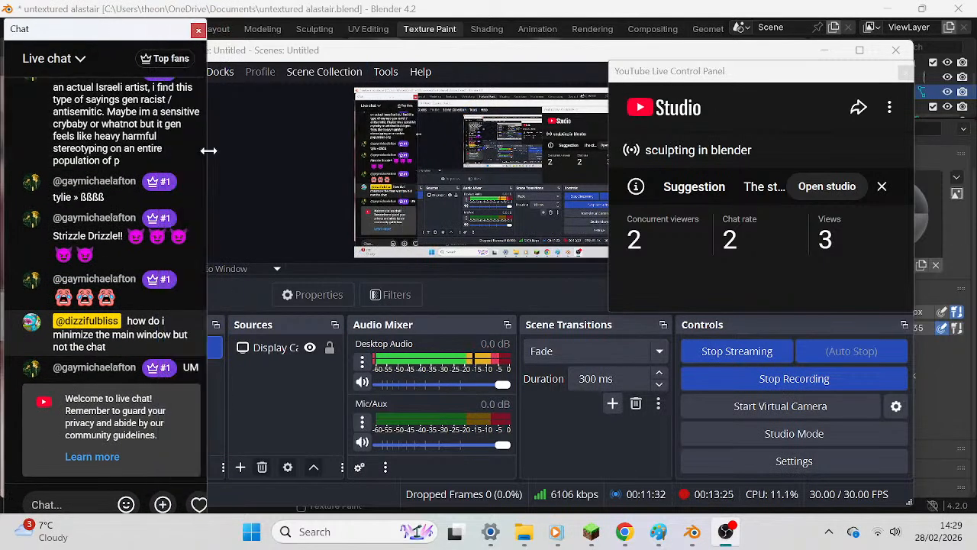
# Try minimising and restoring OBS, and dock the YouTube Live Control Panel back into its main window.
pyautogui.click(826, 51)
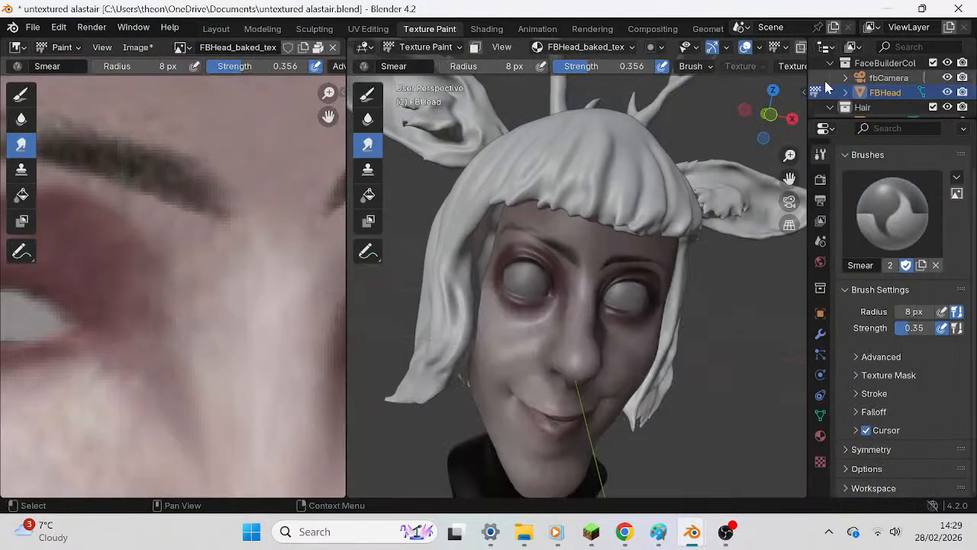
pyautogui.click(726, 531)
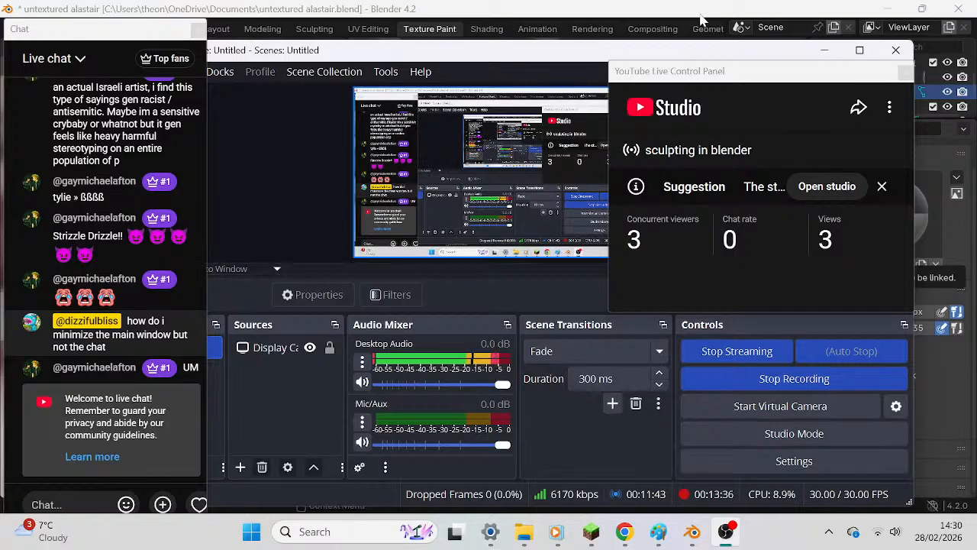
pyautogui.moveTo(857, 89)
pyautogui.mouseDown()
pyautogui.moveTo(805, 107)
pyautogui.moveTo(904, 269)
pyautogui.moveTo(843, 265)
pyautogui.moveTo(907, 215)
pyautogui.moveTo(883, 181)
pyautogui.moveTo(863, 96)
pyautogui.mouseUp()
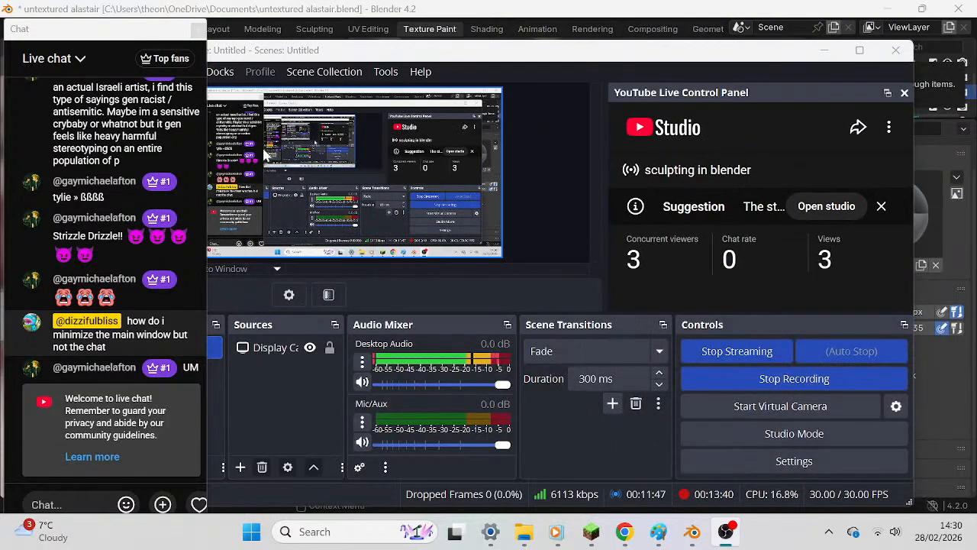
# Reposition the floating chat over OBS, check the help options, and minimise OBS to return to Blender.
pyautogui.moveTo(149, 34); pyautogui.dragTo(677, 29)
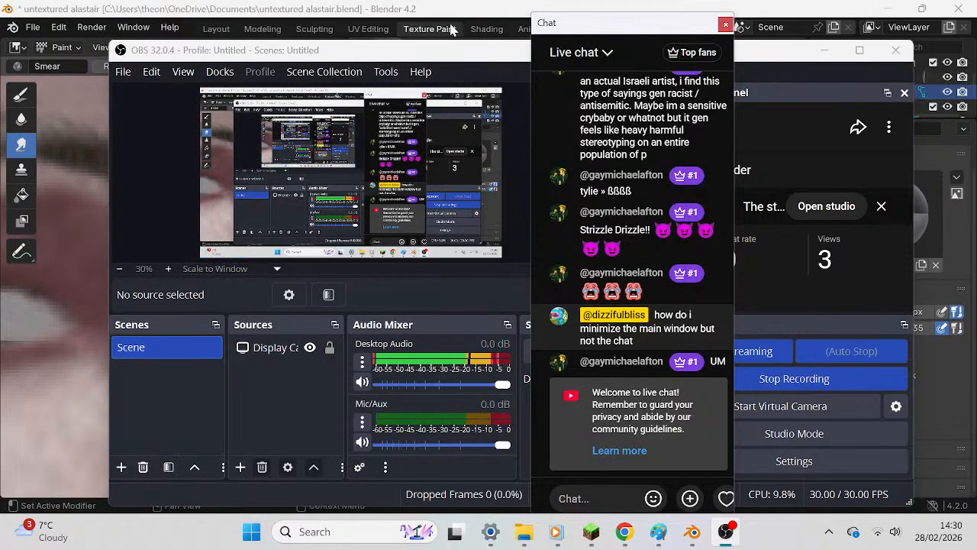
pyautogui.click(419, 72)
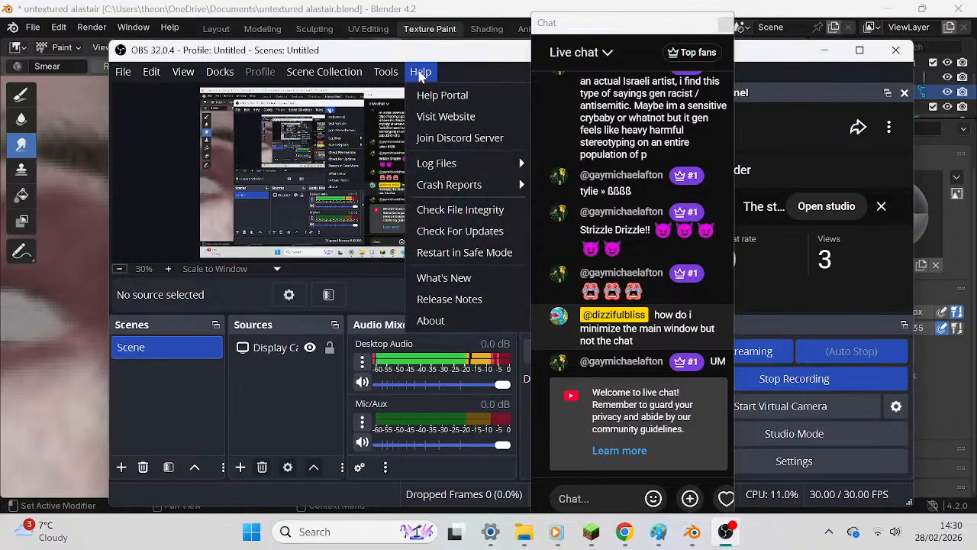
pyautogui.click(610, 54)
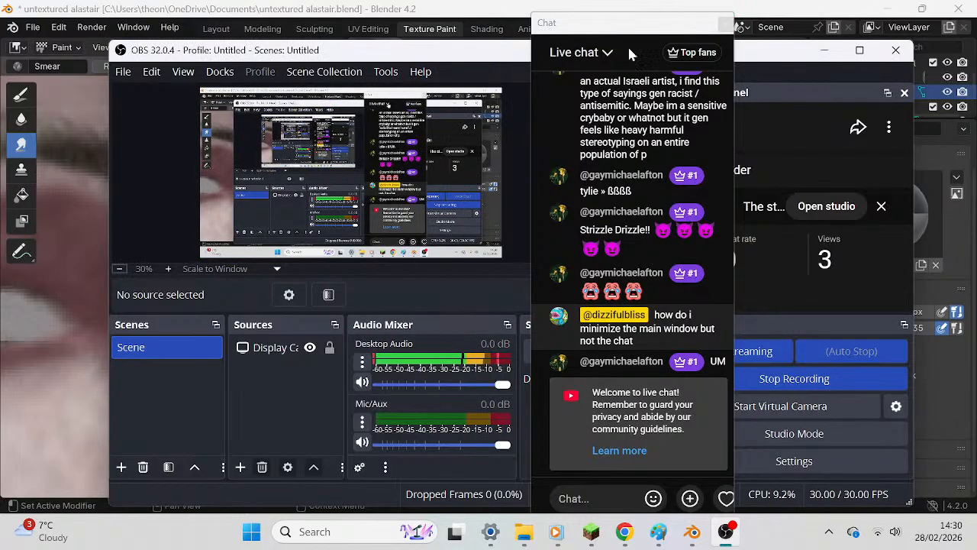
pyautogui.moveTo(634, 32); pyautogui.dragTo(284, 21)
pyautogui.moveTo(379, 505)
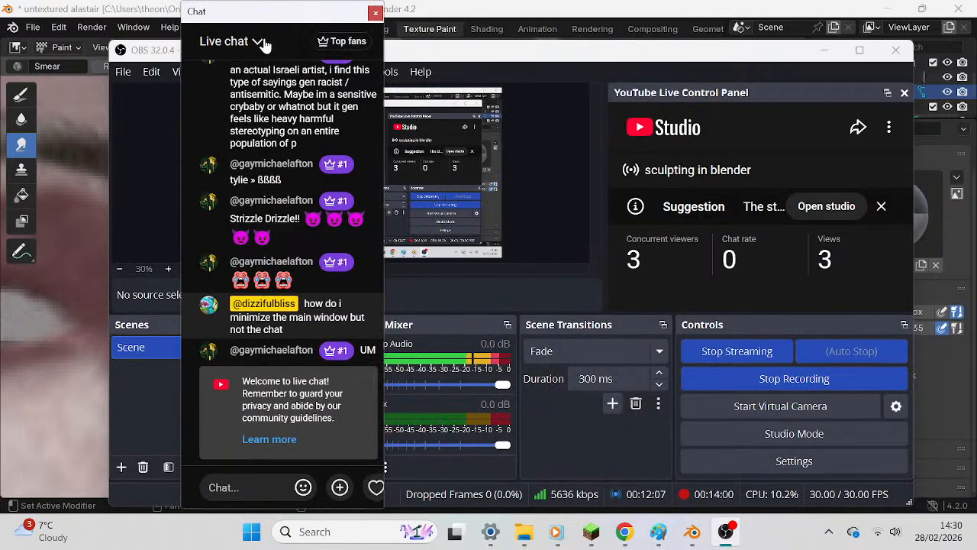
pyautogui.click(825, 50)
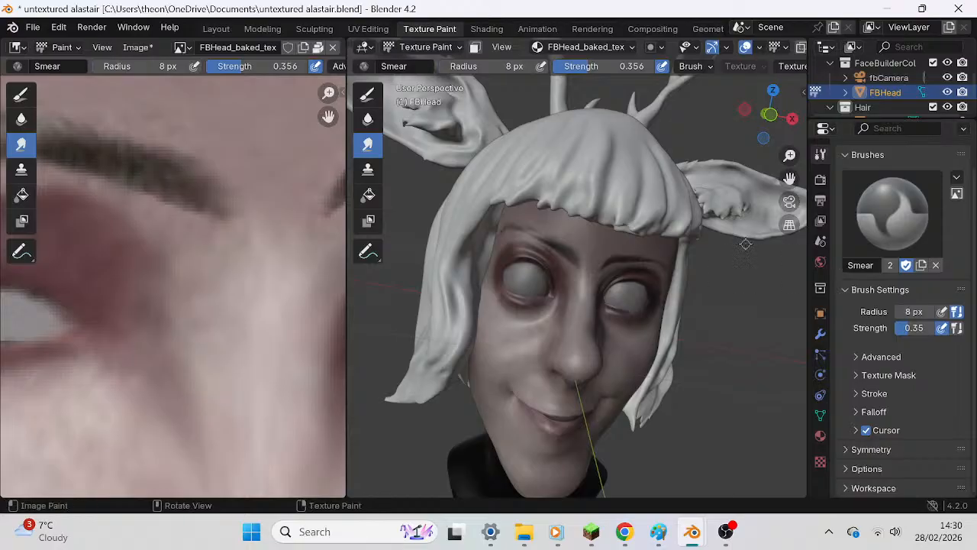
# Examine the eyes, eyebrows and nose on the face texture and on the head model from several angles and distances.
pyautogui.scroll(-2, 174, 262)
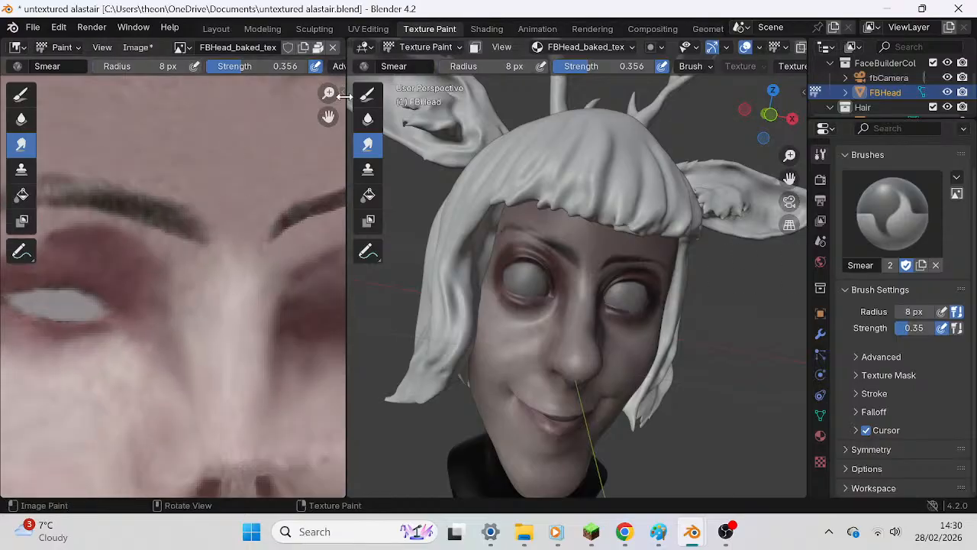
pyautogui.moveTo(328, 116); pyautogui.dragTo(59, 83)
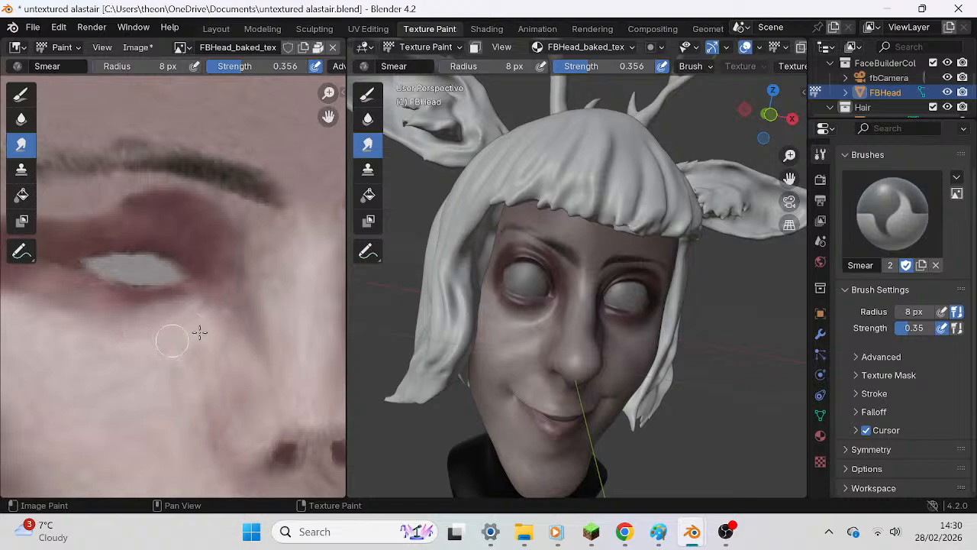
pyautogui.press('XF86AudioLowerVolume')
pyautogui.scroll(5, 582, 355)
pyautogui.moveTo(581, 354); pyautogui.dragTo(608, 353, button='middle')
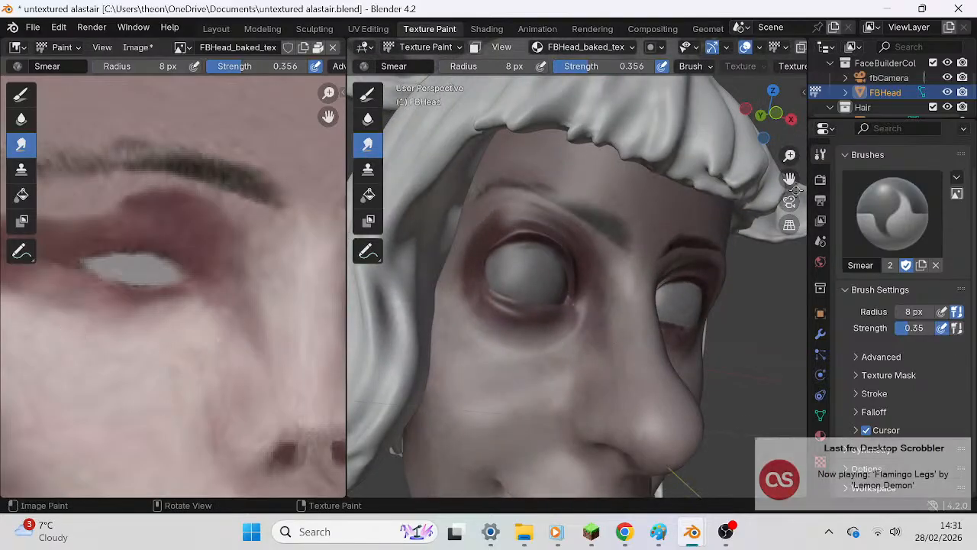
pyautogui.moveTo(789, 179); pyautogui.dragTo(823, 90)
pyautogui.moveTo(502, 350); pyautogui.dragTo(467, 366, button='middle')
pyautogui.scroll(-2, 107, 267)
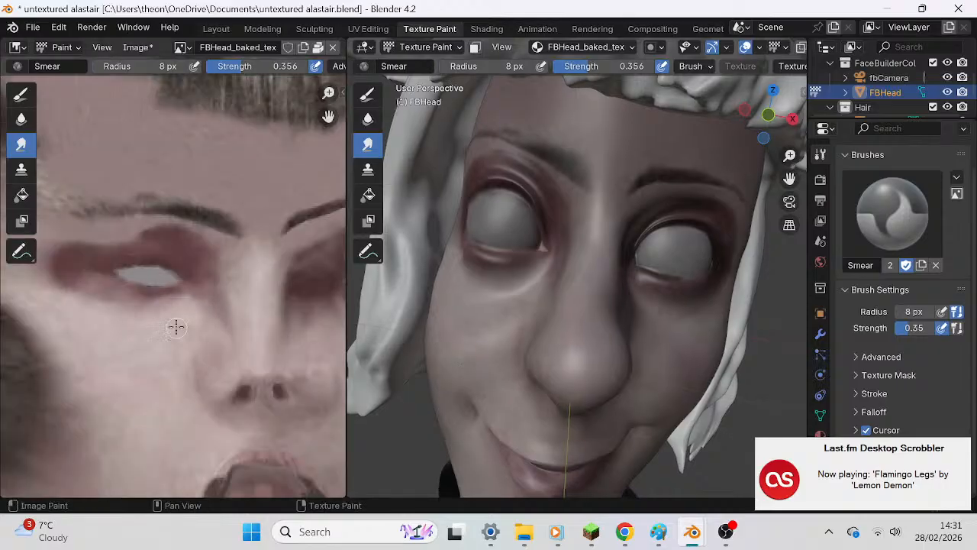
pyautogui.scroll(-3, 672, 331)
pyautogui.scroll(-4, 672, 331)
pyautogui.moveTo(586, 297); pyautogui.dragTo(614, 298, button='middle')
pyautogui.scroll(-4, 616, 298)
pyautogui.scroll(5, 616, 300)
pyautogui.scroll(-2, 616, 300)
pyautogui.scroll(2, 616, 300)
pyautogui.scroll(-5, 616, 301)
pyautogui.scroll(6, 614, 305)
pyautogui.scroll(4, 615, 308)
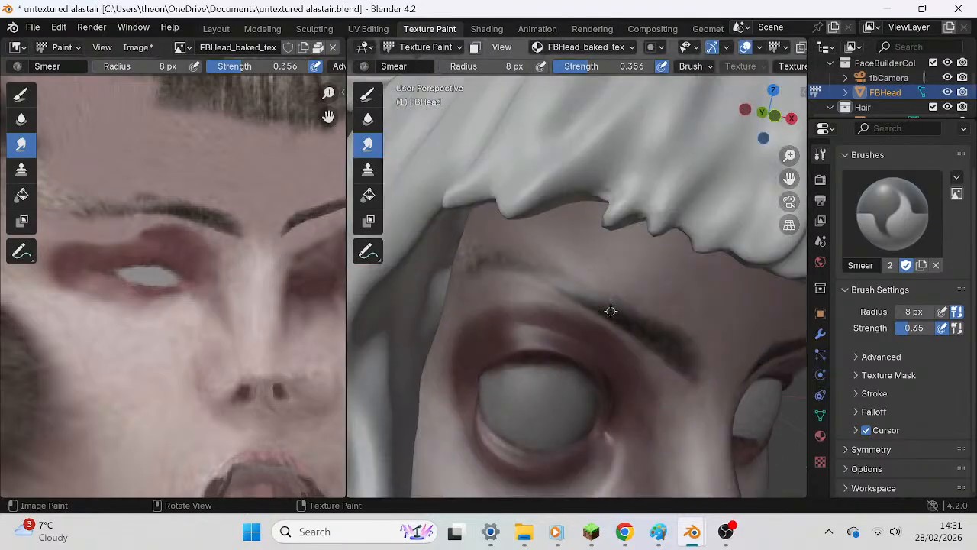
pyautogui.scroll(-4, 611, 309)
# From the camera view, choose the Clone brush, set its source on skin above the right eye's outer corner, and reduce its radius to 24 px.
pyautogui.click(790, 202)
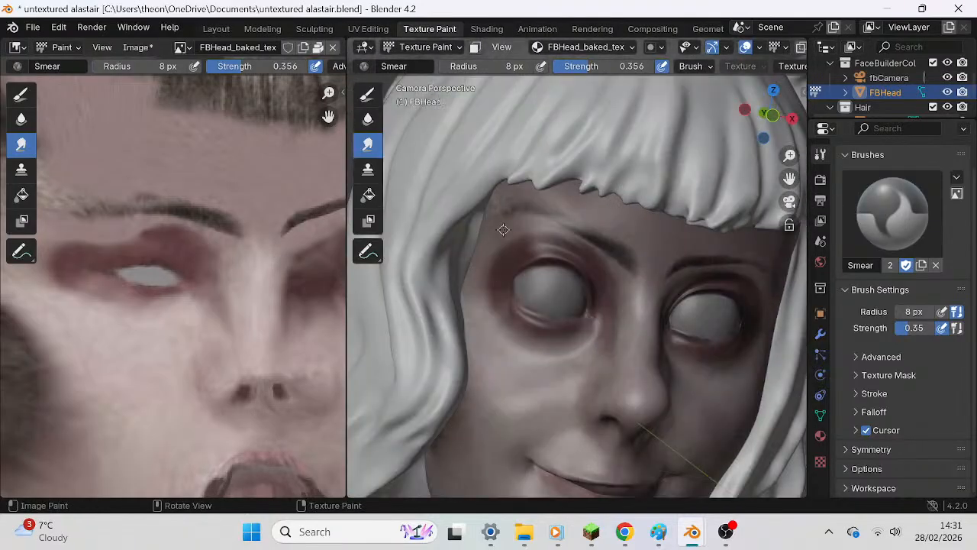
pyautogui.moveTo(233, 234)
pyautogui.mouseDown(button='middle')
pyautogui.moveTo(318, 263)
pyautogui.moveTo(349, 296)
pyautogui.mouseUp(button='middle')
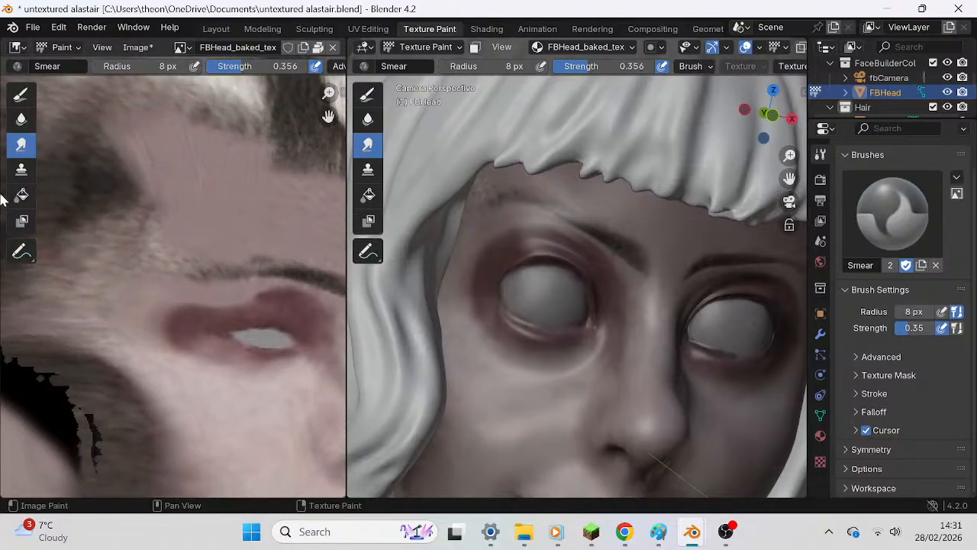
pyautogui.click(19, 177)
pyautogui.keyDown('ctrl'); pyautogui.click(494, 218); pyautogui.keyUp('ctrl')
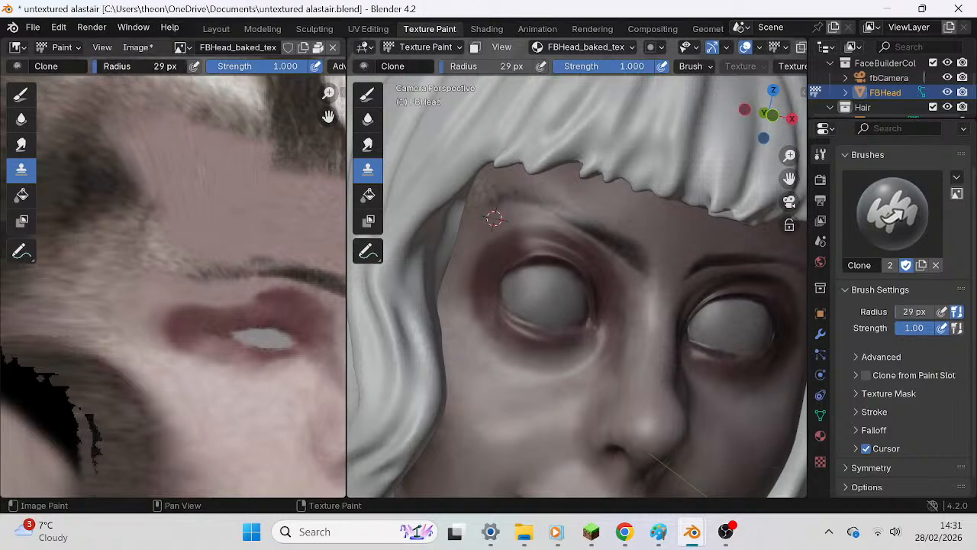
pyautogui.moveTo(147, 66); pyautogui.dragTo(144, 66)
pyautogui.scroll(1, 496, 168)
# Try a clone stroke at the temple beside the right eyebrow, undo it, and return to the camera view.
pyautogui.moveTo(472, 179); pyautogui.dragTo(483, 184)
pyautogui.hotkey('ctrl', 'z')
pyautogui.scroll(1, 484, 163)
pyautogui.moveTo(560, 195); pyautogui.dragTo(573, 201, button='middle')
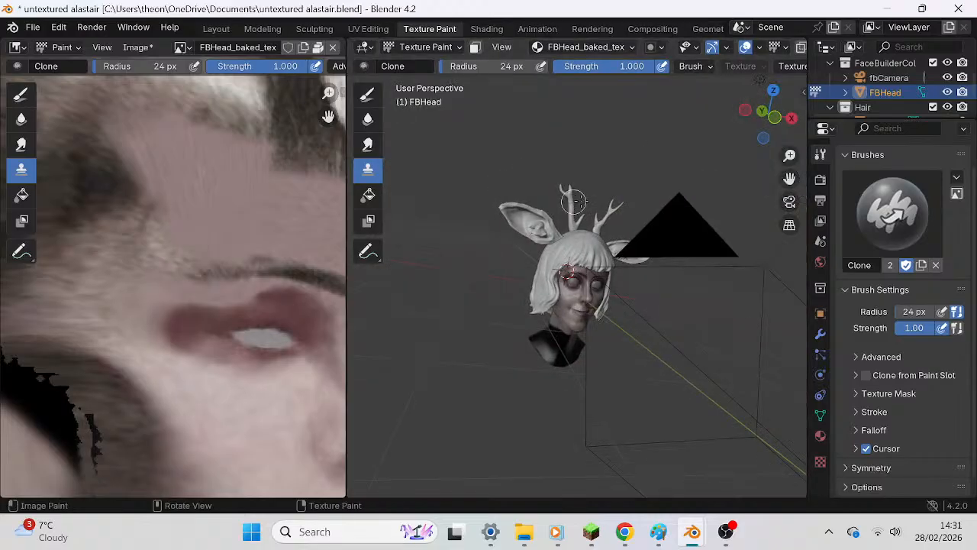
pyautogui.scroll(1, 574, 201)
pyautogui.click(789, 203)
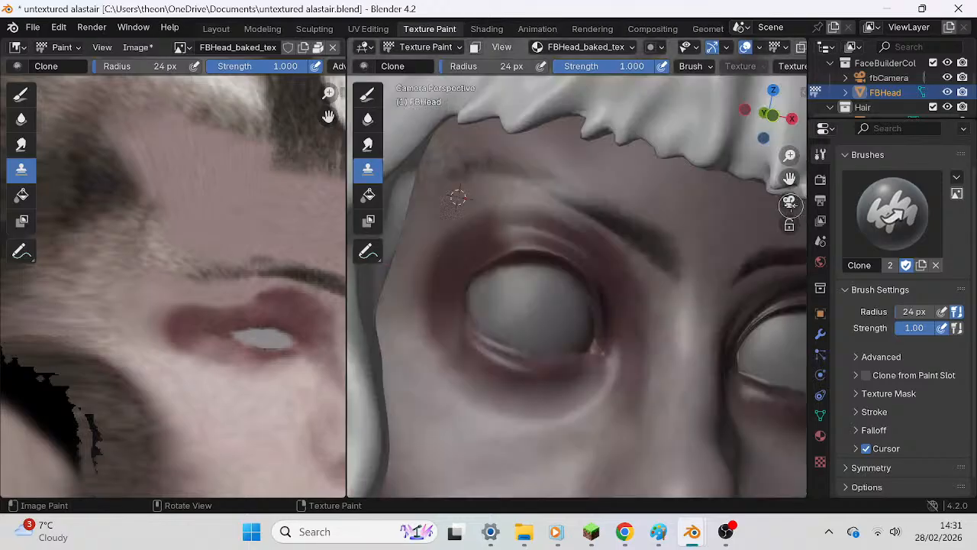
# Clone clean skin over the temple between the hairline and the right eyebrow's outer end, and raise the system volume.
pyautogui.moveTo(790, 177); pyautogui.dragTo(854, 269)
pyautogui.scroll(1, 573, 177)
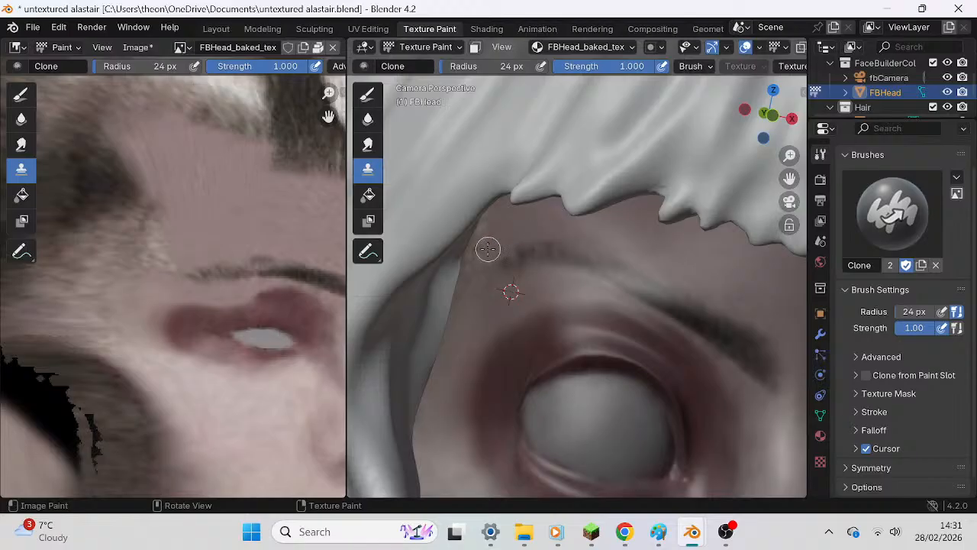
pyautogui.press('XF86AudioRaiseVolume')
pyautogui.press('XF86AudioRaiseVolume')
pyautogui.press('XF86AudioRaiseVolume')
pyautogui.moveTo(487, 222)
pyautogui.mouseDown()
pyautogui.moveTo(467, 251)
pyautogui.moveTo(476, 266)
pyautogui.moveTo(497, 253)
pyautogui.moveTo(489, 264)
pyautogui.mouseUp()
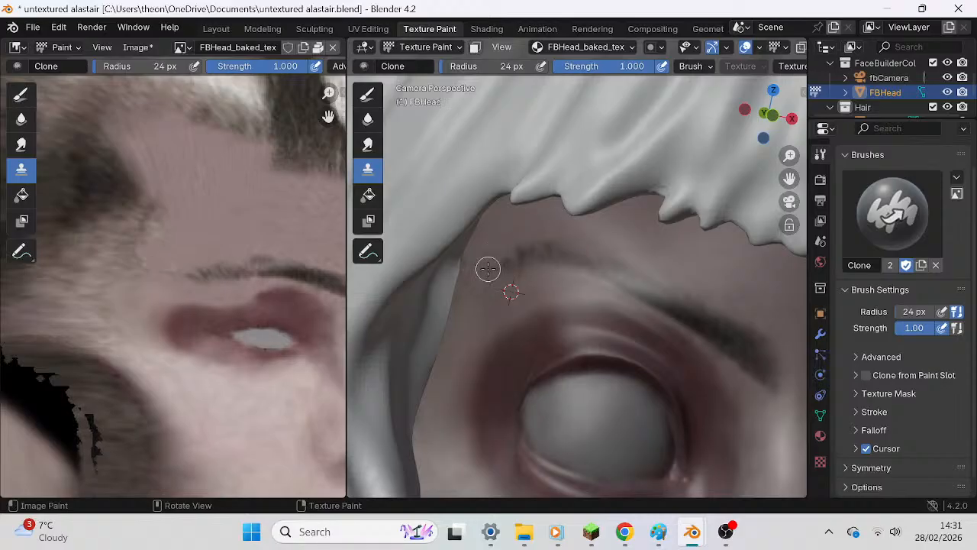
# Clone skin around the right eyebrow's outer tail to refine its shape and clean the temple beside it.
pyautogui.moveTo(574, 263)
pyautogui.mouseDown()
pyautogui.moveTo(512, 260)
pyautogui.moveTo(526, 238)
pyautogui.mouseUp()
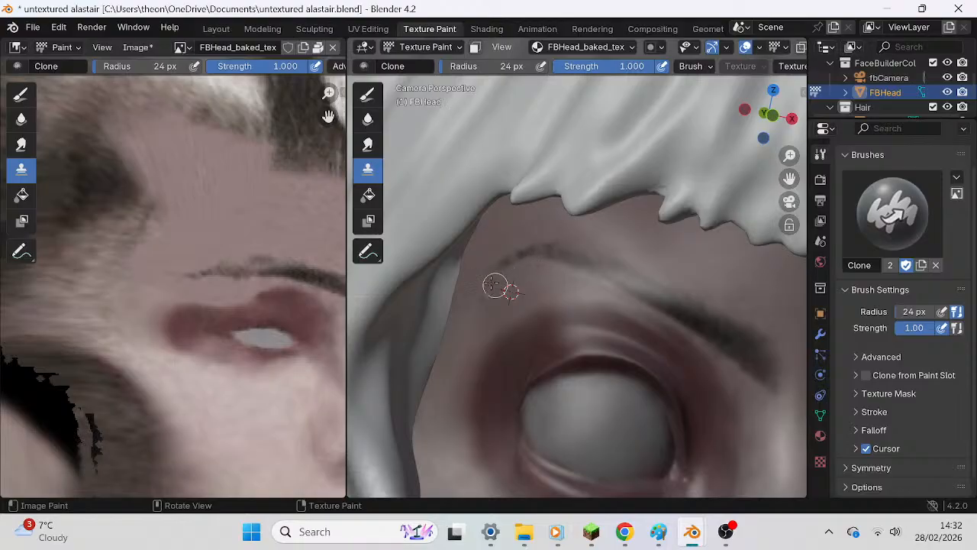
pyautogui.moveTo(505, 256); pyautogui.dragTo(639, 269)
pyautogui.moveTo(586, 305); pyautogui.dragTo(609, 287, button='middle')
pyautogui.scroll(6, 611, 287)
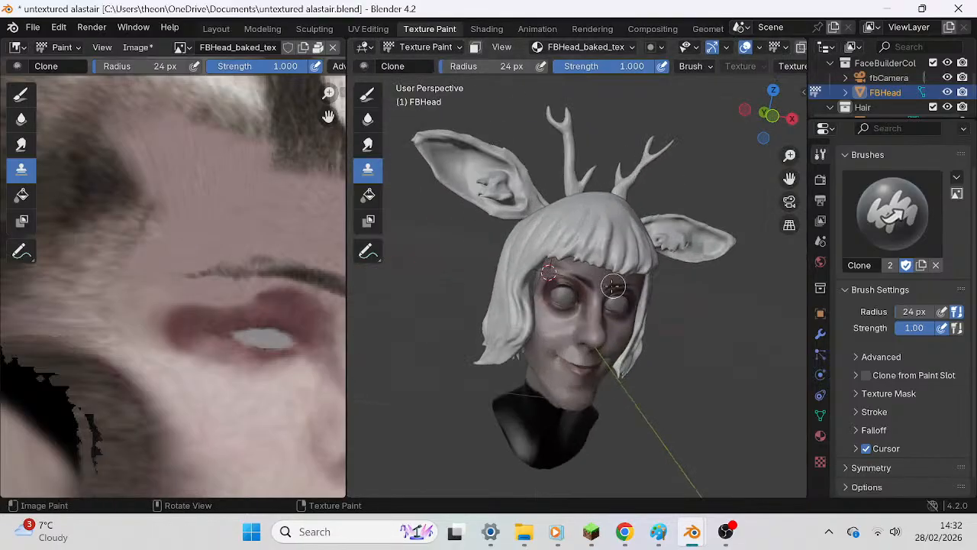
pyautogui.click(790, 201)
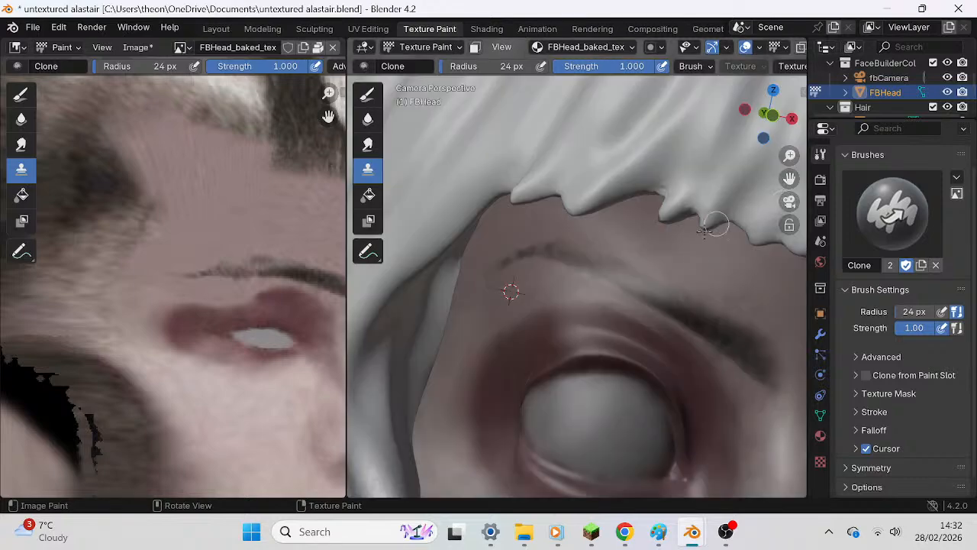
pyautogui.scroll(-6, 659, 280)
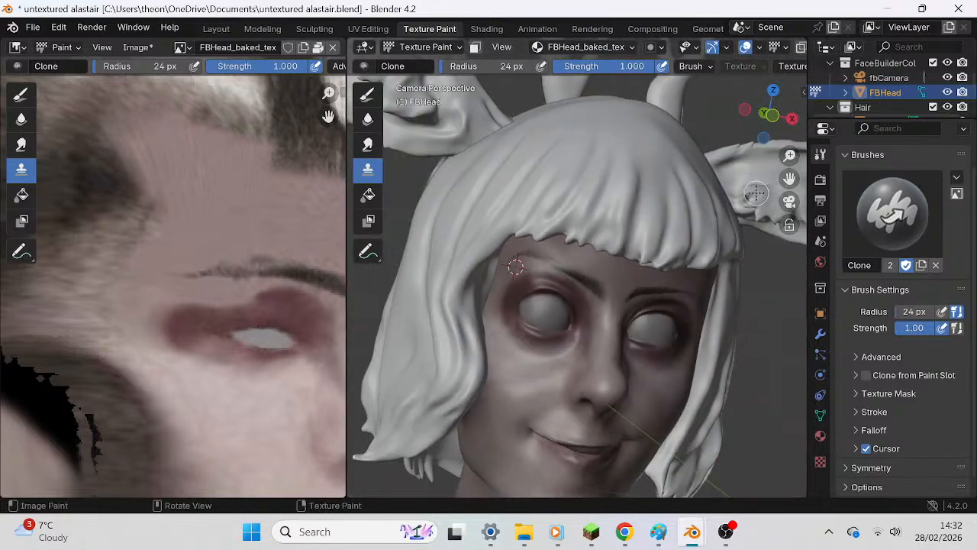
pyautogui.click(789, 201)
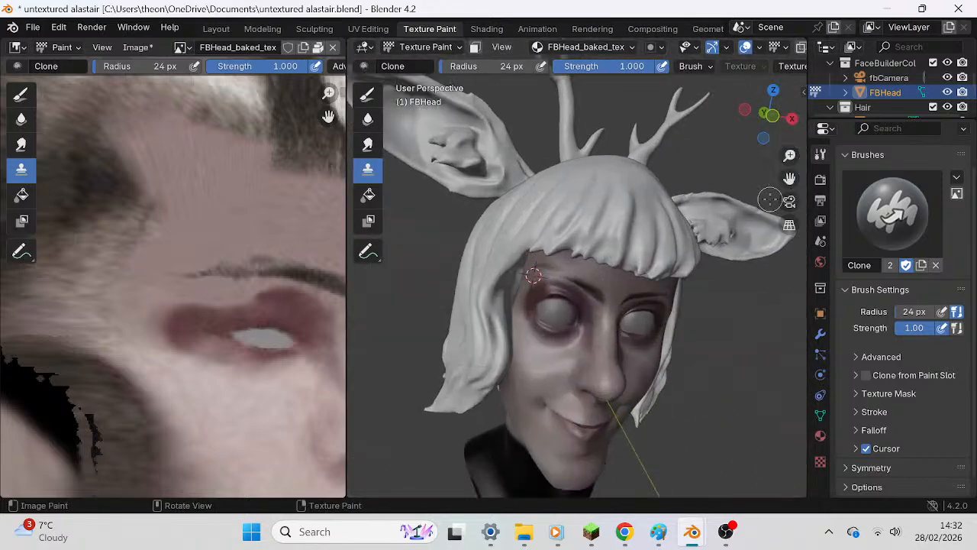
# Set the clone source at the middle of the right eyebrow and clone over the faded stretch towards its outer tail.
pyautogui.moveTo(789, 178); pyautogui.dragTo(720, 145)
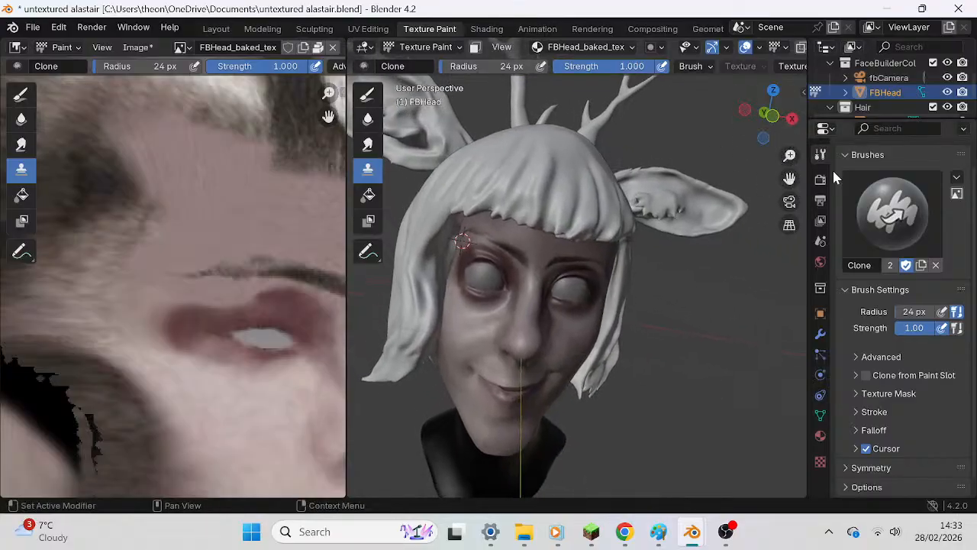
pyautogui.scroll(4, 524, 270)
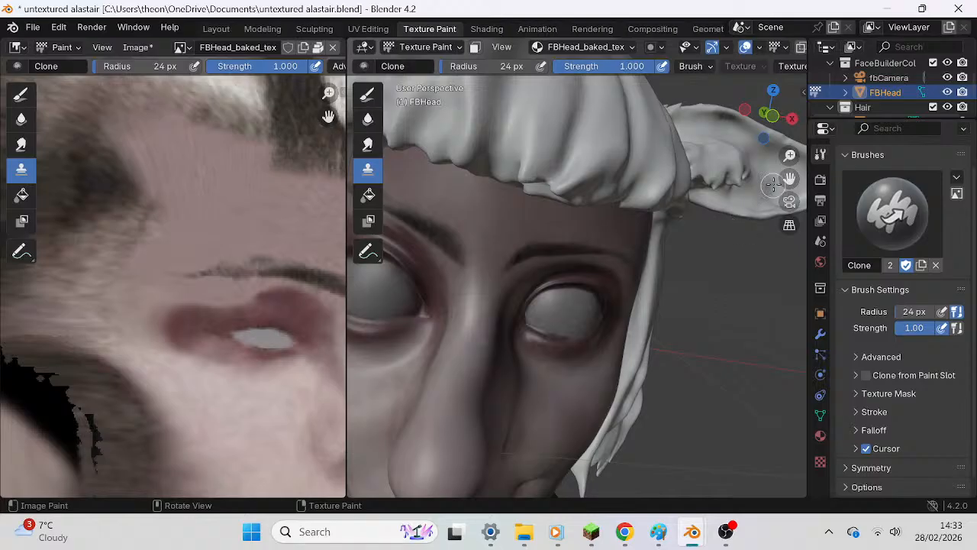
pyautogui.moveTo(790, 180); pyautogui.dragTo(976, 190)
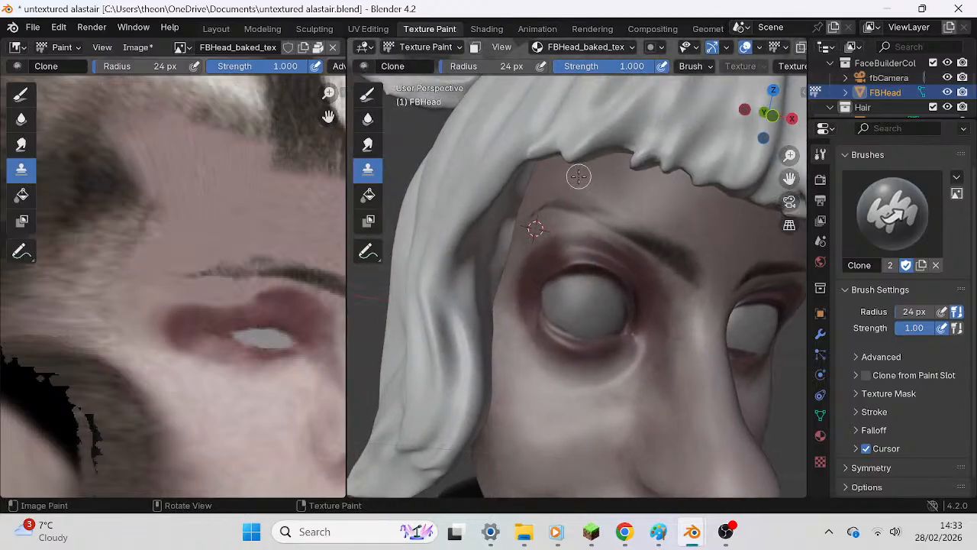
pyautogui.scroll(2, 580, 174)
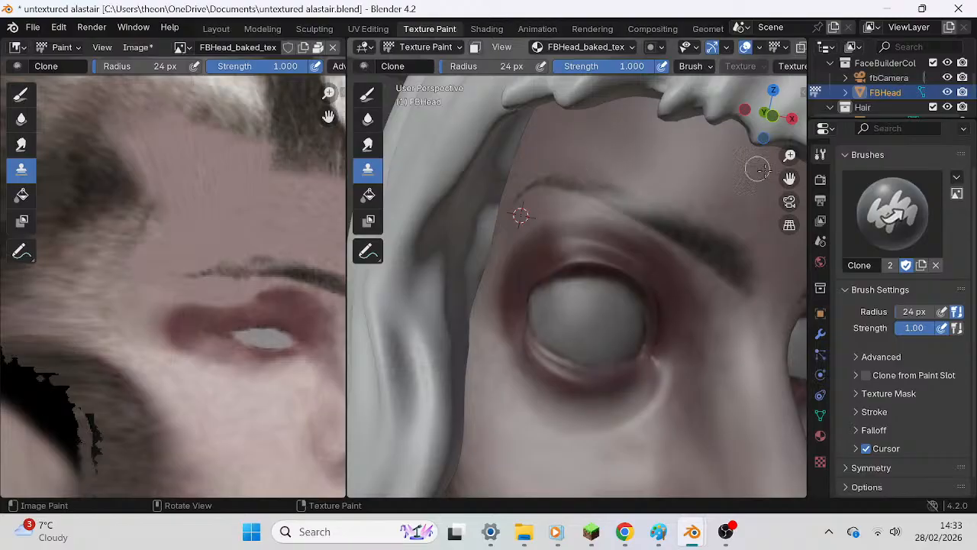
pyautogui.moveTo(790, 178); pyautogui.dragTo(748, 256)
pyautogui.moveTo(284, 249); pyautogui.dragTo(218, 235, button='middle')
pyautogui.scroll(1, 235, 232)
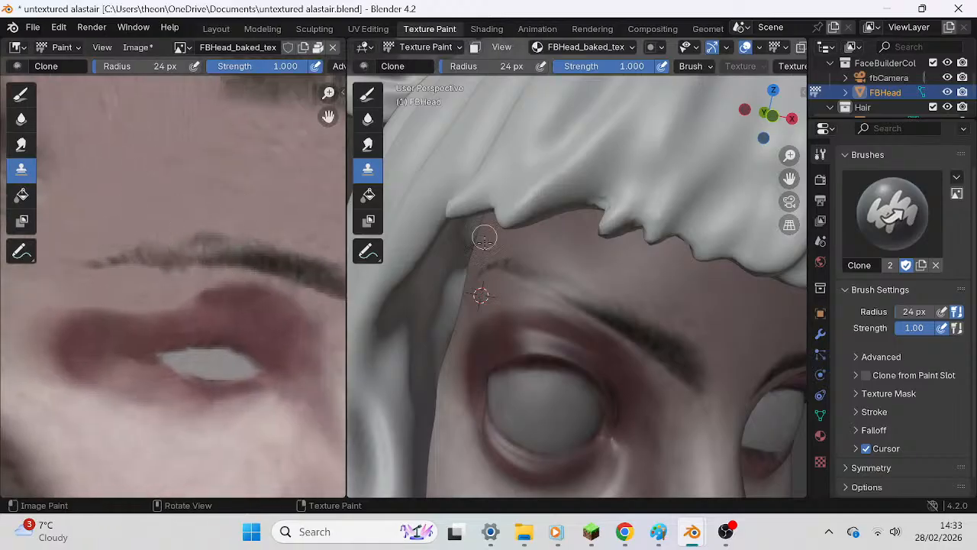
pyautogui.keyDown('ctrl'); pyautogui.click(575, 297); pyautogui.keyUp('ctrl')
pyautogui.moveTo(527, 266); pyautogui.dragTo(558, 279)
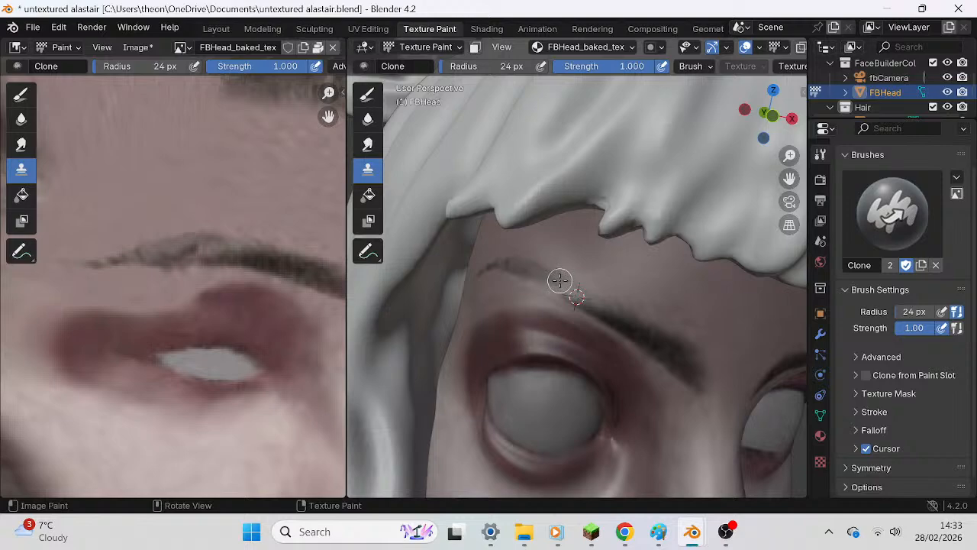
pyautogui.scroll(6, 558, 279)
pyautogui.moveTo(536, 314); pyautogui.dragTo(565, 338)
pyautogui.scroll(-5, 586, 325)
pyautogui.scroll(-5, 624, 312)
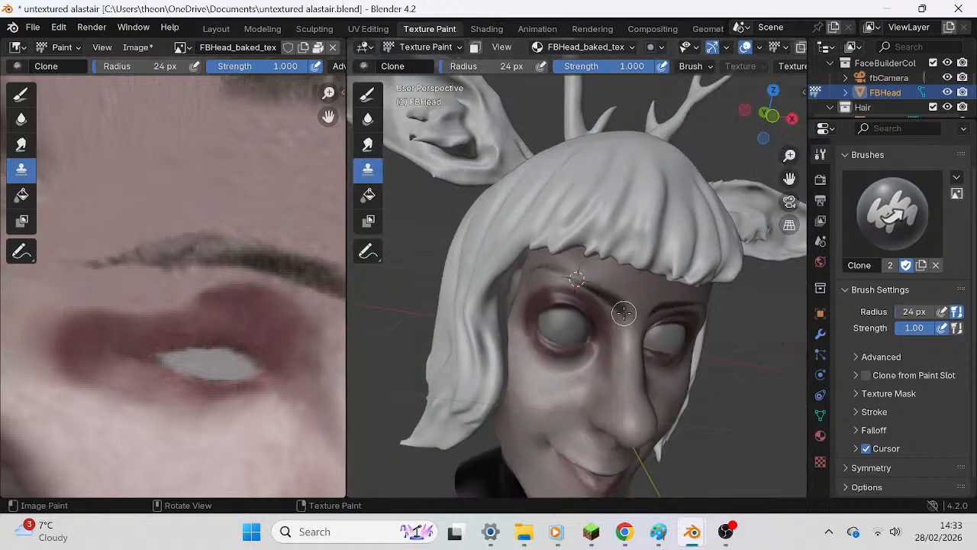
# Bring the nose into view on the head and the face texture, and switch to the Smear brush.
pyautogui.moveTo(624, 330); pyautogui.dragTo(601, 312, button='middle')
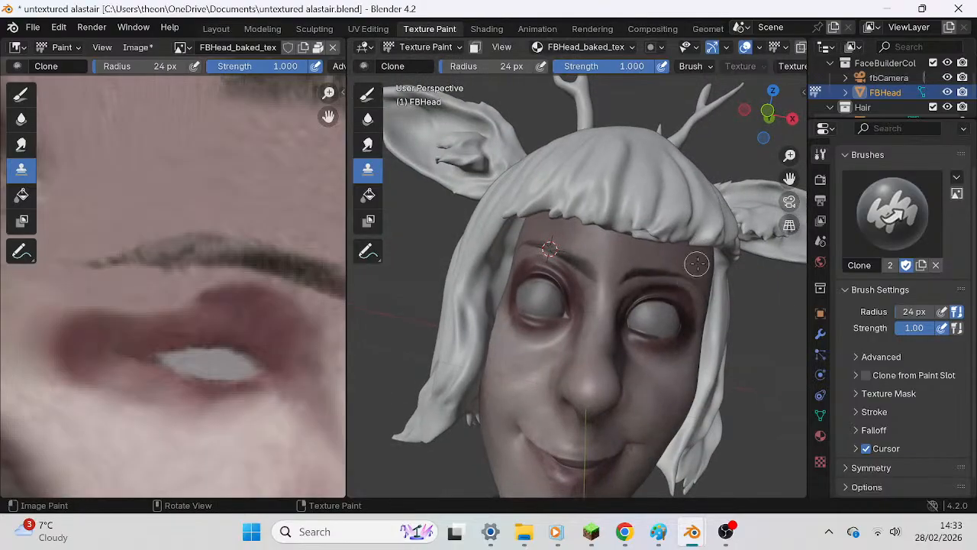
pyautogui.moveTo(789, 184); pyautogui.dragTo(775, 109)
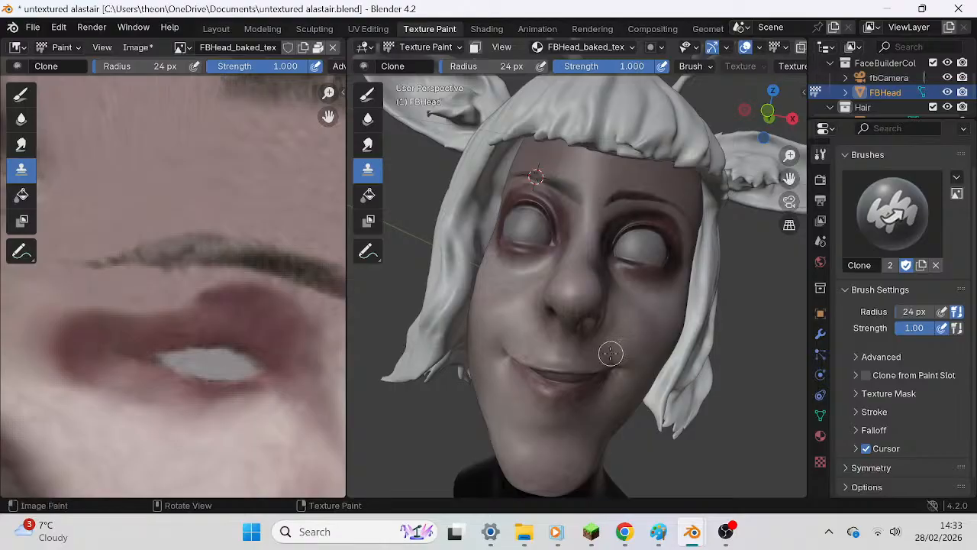
pyautogui.scroll(6, 550, 349)
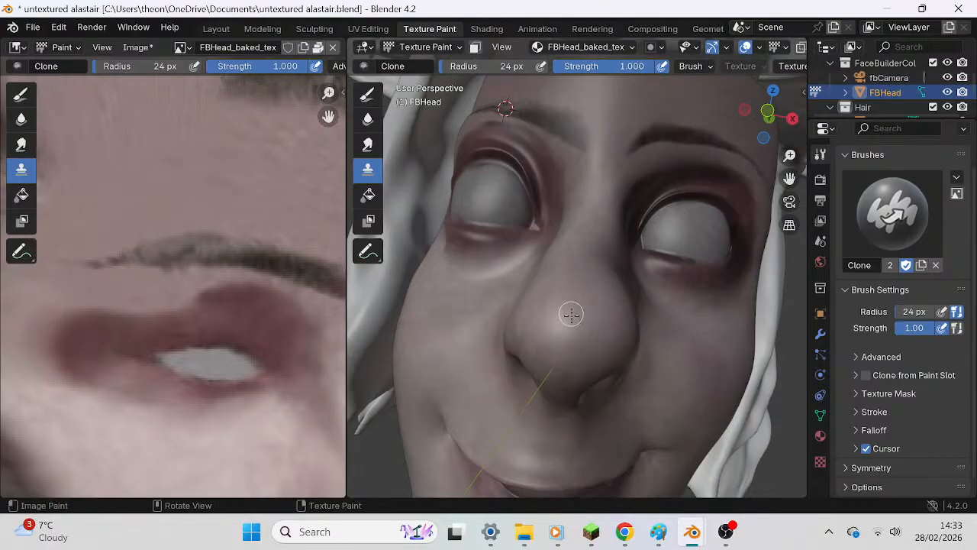
pyautogui.scroll(-3, 294, 245)
pyautogui.moveTo(328, 117); pyautogui.dragTo(261, 439)
pyautogui.scroll(1, 205, 281)
pyautogui.click(22, 153)
pyautogui.scroll(2, 160, 229)
pyautogui.moveTo(638, 336); pyautogui.dragTo(568, 319, button='middle')
pyautogui.scroll(-2, 554, 319)
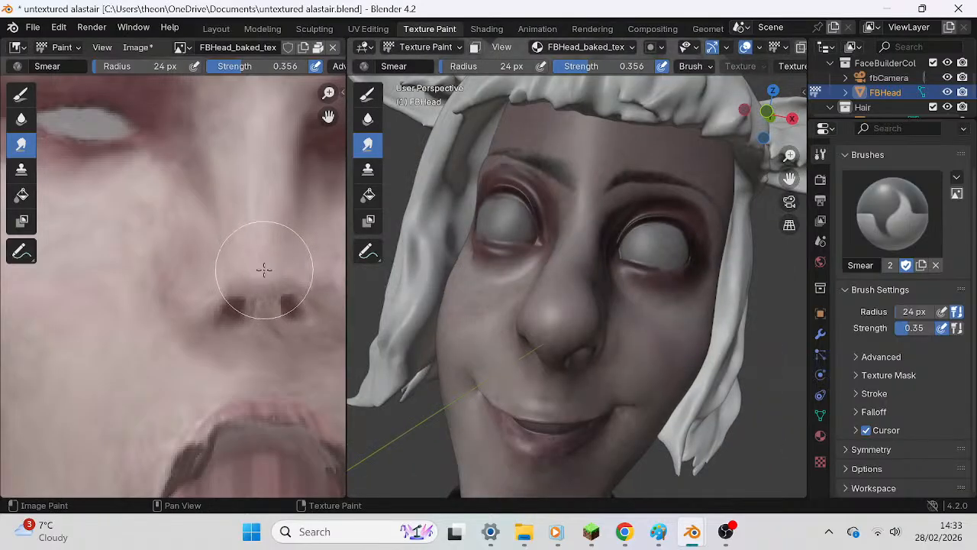
pyautogui.moveTo(420, 323); pyautogui.dragTo(617, 306, button='middle')
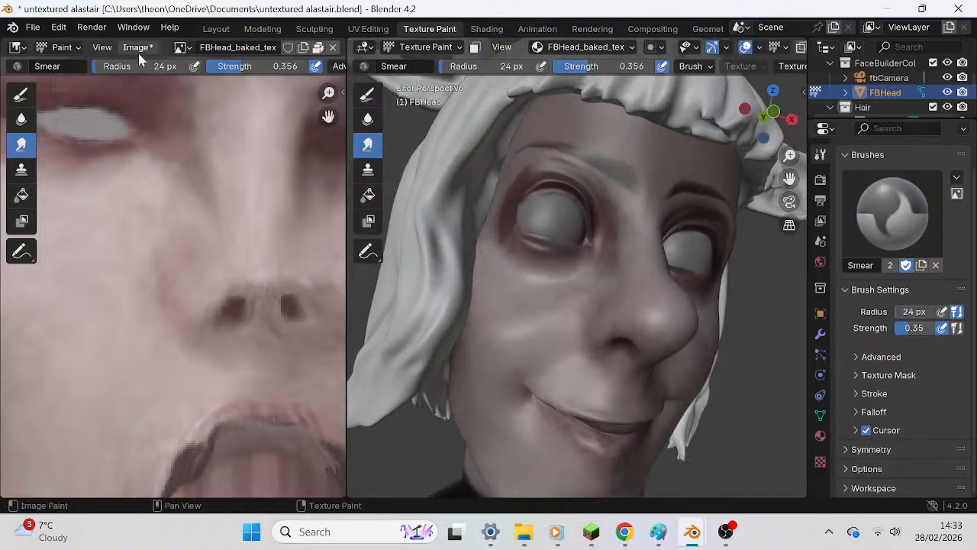
# Set the Smear brush's radius to 8 px and its strength to 0.277.
pyautogui.moveTo(145, 66); pyautogui.dragTo(141, 66)
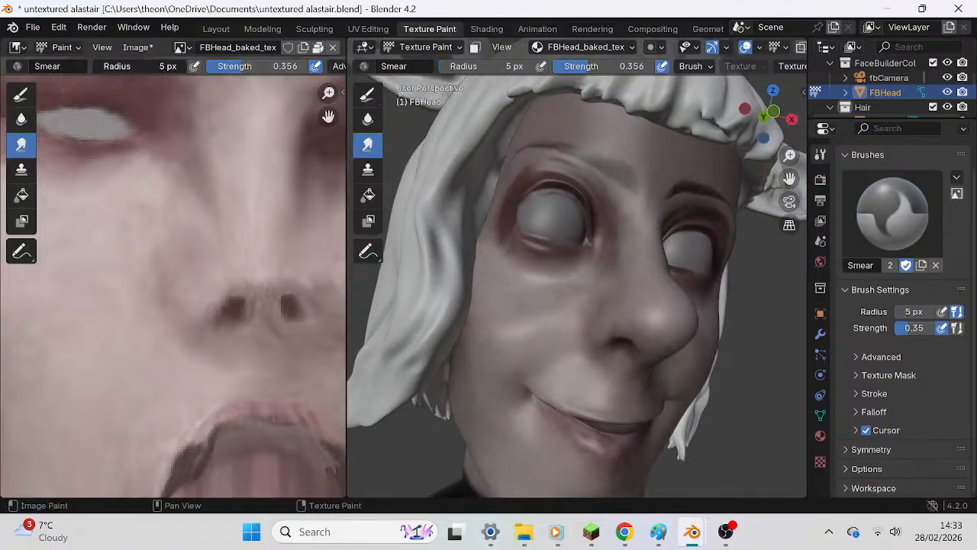
pyautogui.moveTo(218, 73); pyautogui.dragTo(236, 71)
pyautogui.scroll(1, 280, 259)
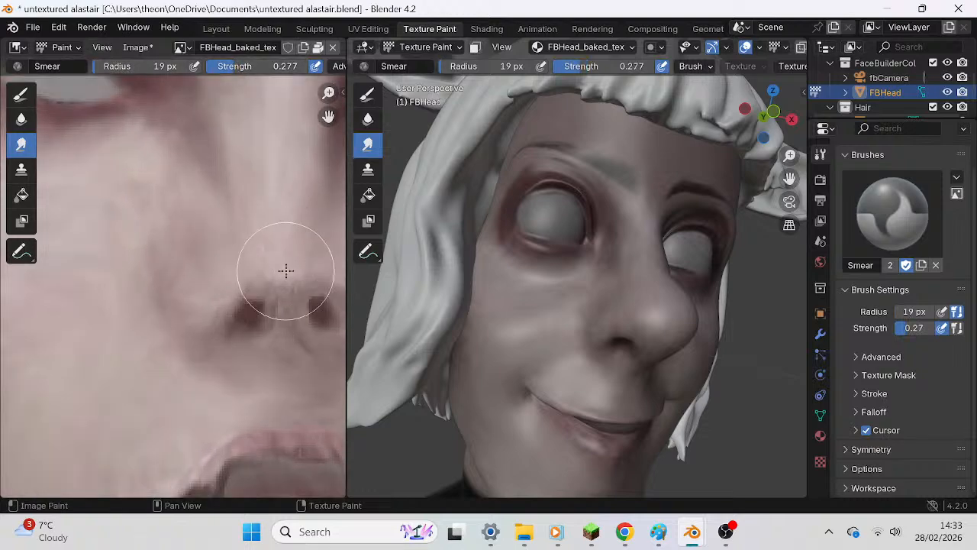
pyautogui.moveTo(329, 117); pyautogui.dragTo(221, 157)
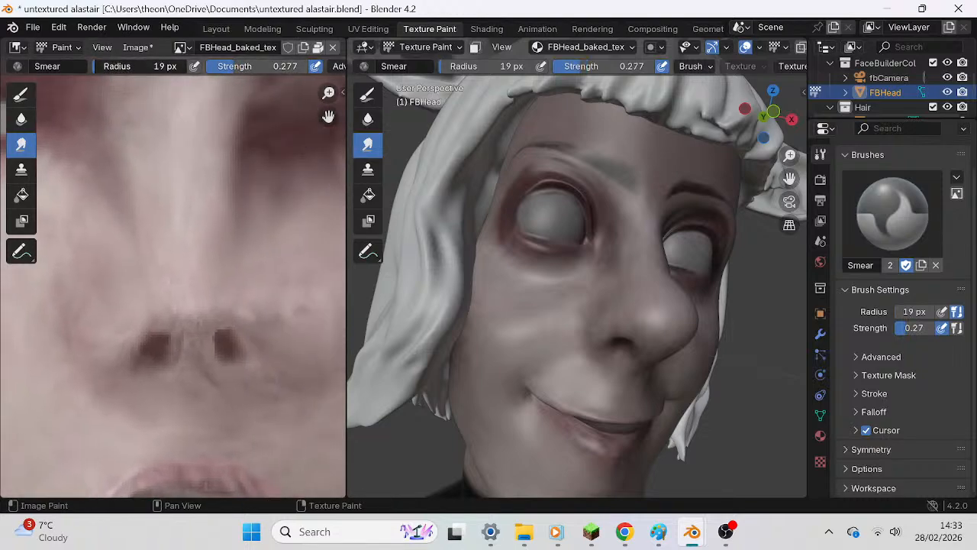
pyautogui.moveTo(95, 72); pyautogui.dragTo(93, 71)
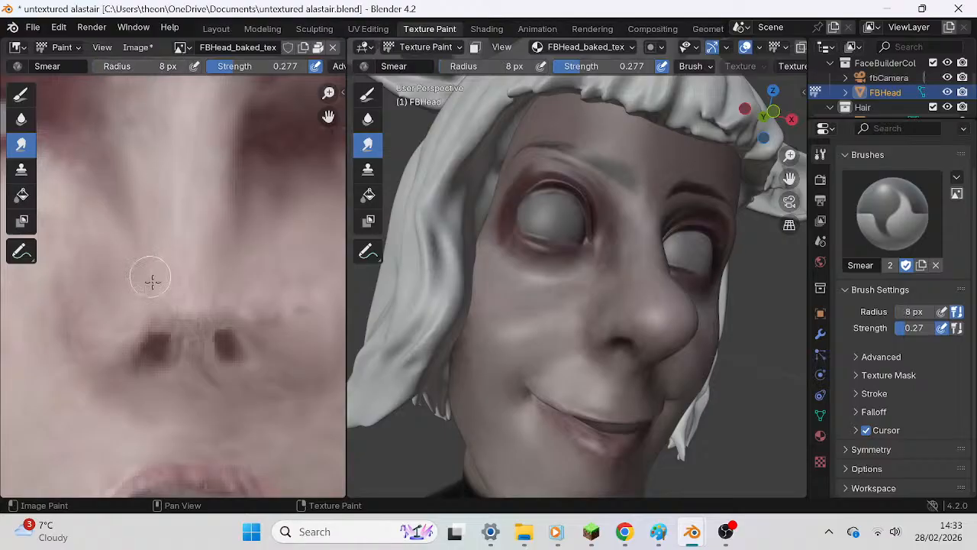
# Smear the skin above the nostrils and along the side of the nose on the face texture to blend it.
pyautogui.moveTo(172, 308)
pyautogui.mouseDown()
pyautogui.moveTo(187, 319)
pyautogui.moveTo(208, 313)
pyautogui.moveTo(216, 287)
pyautogui.moveTo(197, 294)
pyautogui.mouseUp()
pyautogui.moveTo(233, 197); pyautogui.dragTo(224, 295, button='middle')
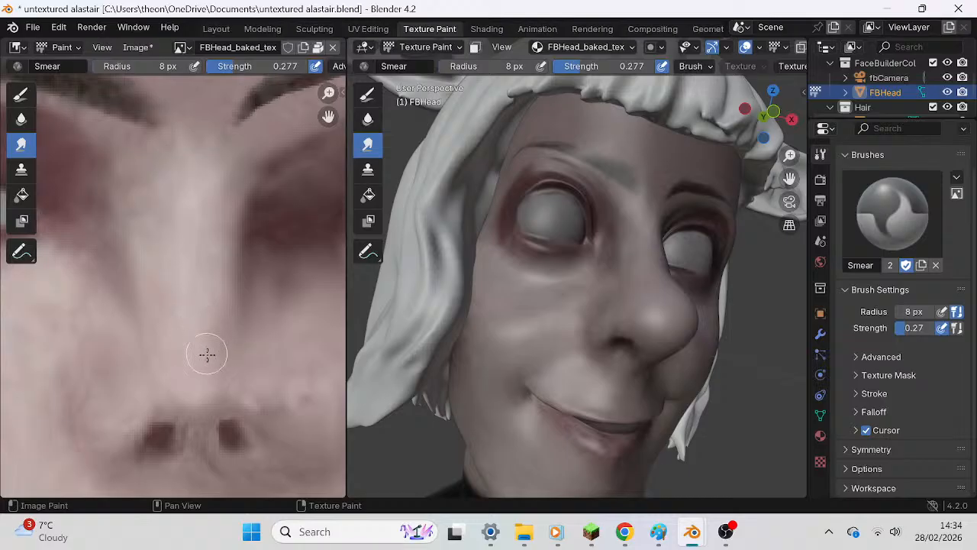
pyautogui.moveTo(280, 365); pyautogui.dragTo(225, 303)
pyautogui.moveTo(151, 218); pyautogui.dragTo(155, 262)
pyautogui.moveTo(170, 240); pyautogui.dragTo(58, 219, button='middle')
# Smear the dark eyeshadow around the left eye on the face texture, blending the eyelid and the inner corner.
pyautogui.moveTo(149, 223); pyautogui.dragTo(69, 261, button='middle')
pyautogui.moveTo(182, 251)
pyautogui.mouseDown()
pyautogui.moveTo(198, 268)
pyautogui.moveTo(199, 256)
pyautogui.moveTo(211, 266)
pyautogui.moveTo(227, 257)
pyautogui.moveTo(215, 253)
pyautogui.moveTo(273, 253)
pyautogui.mouseUp()
pyautogui.moveTo(475, 264); pyautogui.dragTo(368, 261, button='middle')
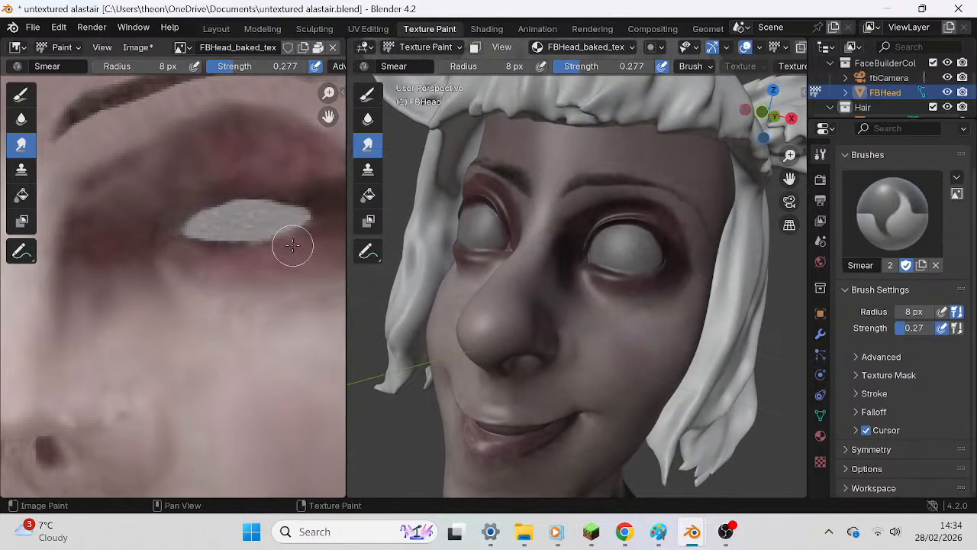
pyautogui.moveTo(293, 244); pyautogui.dragTo(229, 277, button='middle')
pyautogui.moveTo(185, 187)
pyautogui.mouseDown()
pyautogui.moveTo(166, 210)
pyautogui.moveTo(148, 209)
pyautogui.moveTo(155, 188)
pyautogui.moveTo(191, 190)
pyautogui.moveTo(239, 219)
pyautogui.moveTo(271, 220)
pyautogui.moveTo(271, 213)
pyautogui.moveTo(299, 238)
pyautogui.mouseUp()
pyautogui.moveTo(130, 247)
pyautogui.mouseDown()
pyautogui.moveTo(100, 258)
pyautogui.moveTo(94, 281)
pyautogui.moveTo(84, 270)
pyautogui.moveTo(96, 242)
pyautogui.moveTo(113, 235)
pyautogui.mouseUp()
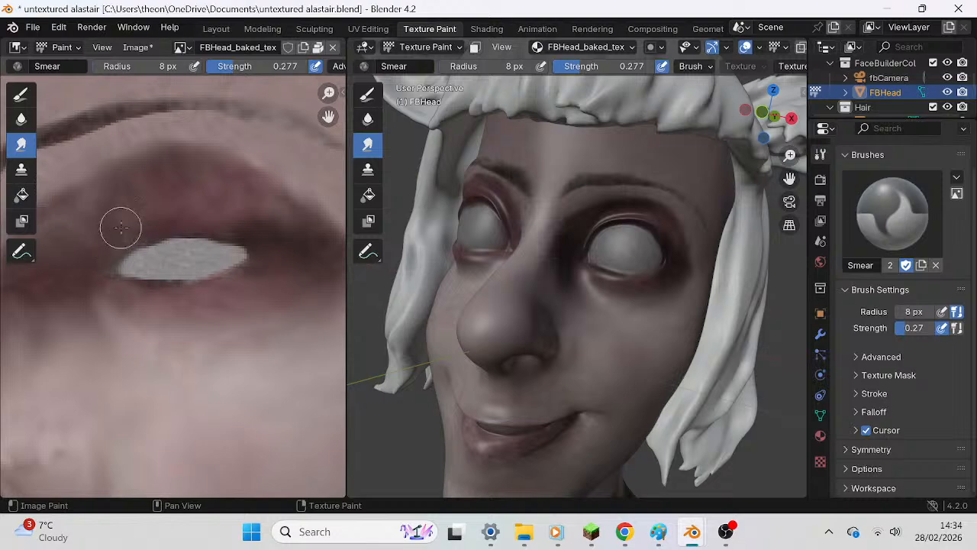
pyautogui.moveTo(290, 253); pyautogui.dragTo(310, 265, button='middle')
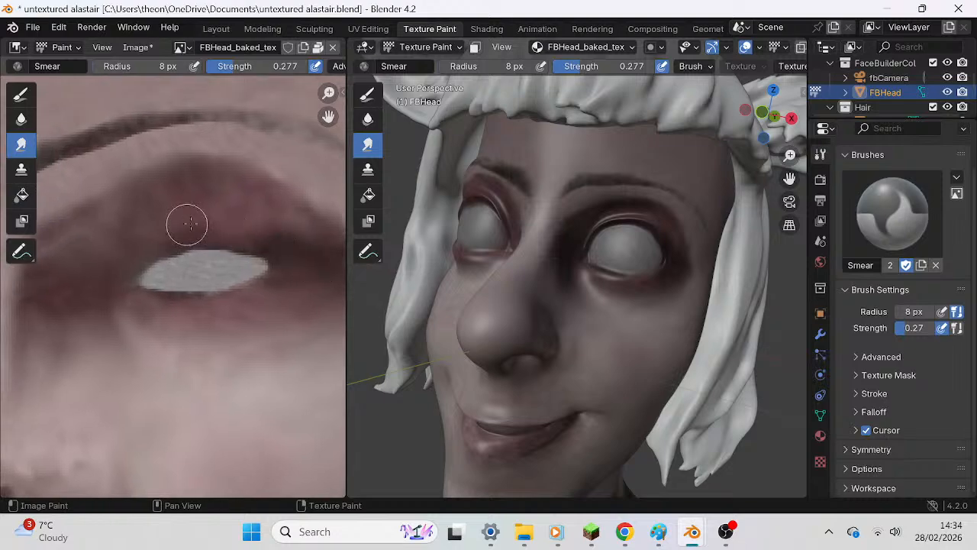
pyautogui.moveTo(258, 227); pyautogui.dragTo(157, 199, button='middle')
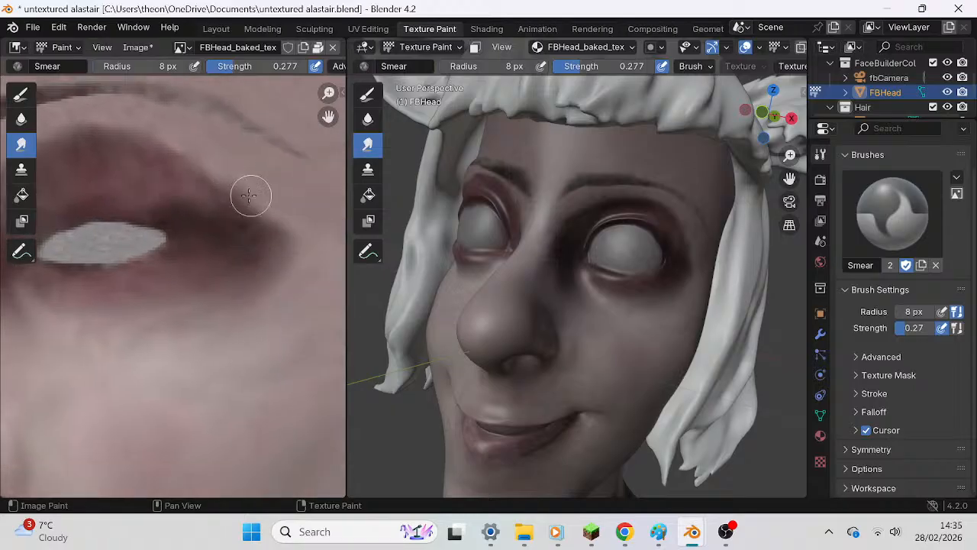
# Smear the eyeshadow at the left eye's outer corner on the texture to soften its edge into the skin.
pyautogui.scroll(-3, 268, 214)
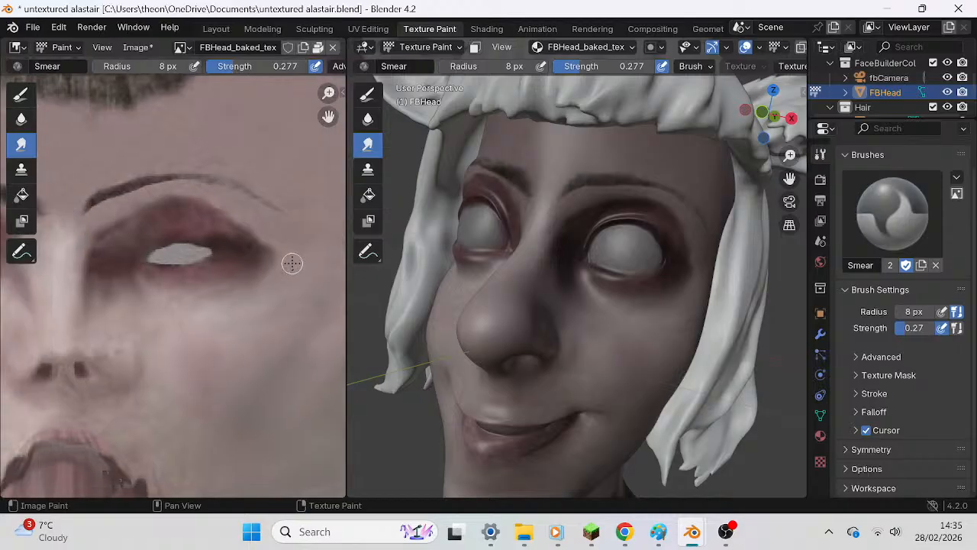
pyautogui.scroll(2, 284, 233)
pyautogui.scroll(-3, 267, 263)
pyautogui.moveTo(250, 291); pyautogui.dragTo(306, 254, button='middle')
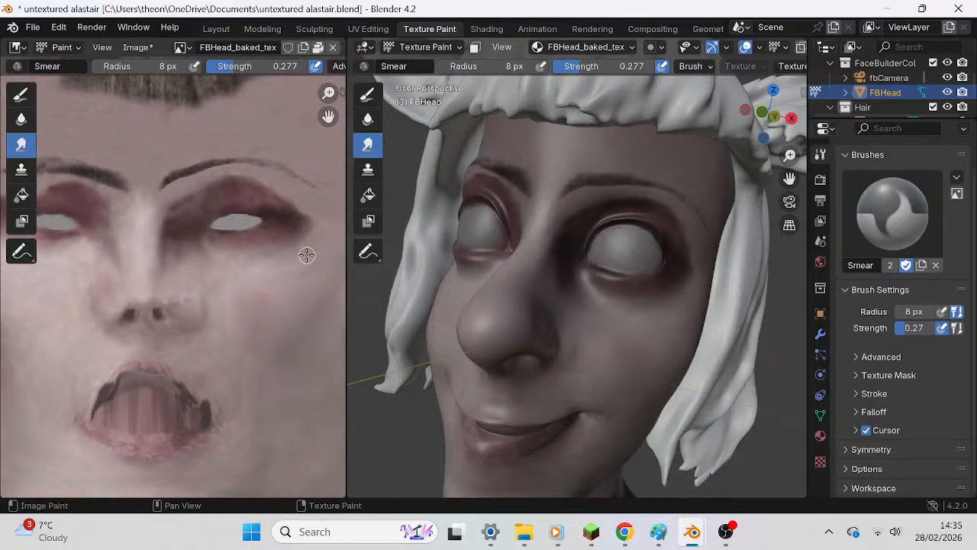
pyautogui.scroll(2, 698, 252)
pyautogui.keyDown('shift'); pyautogui.moveTo(675, 253); pyautogui.dragTo(649, 254, button='middle'); pyautogui.keyUp('shift')
pyautogui.scroll(3, 236, 226)
pyautogui.scroll(2, 271, 214)
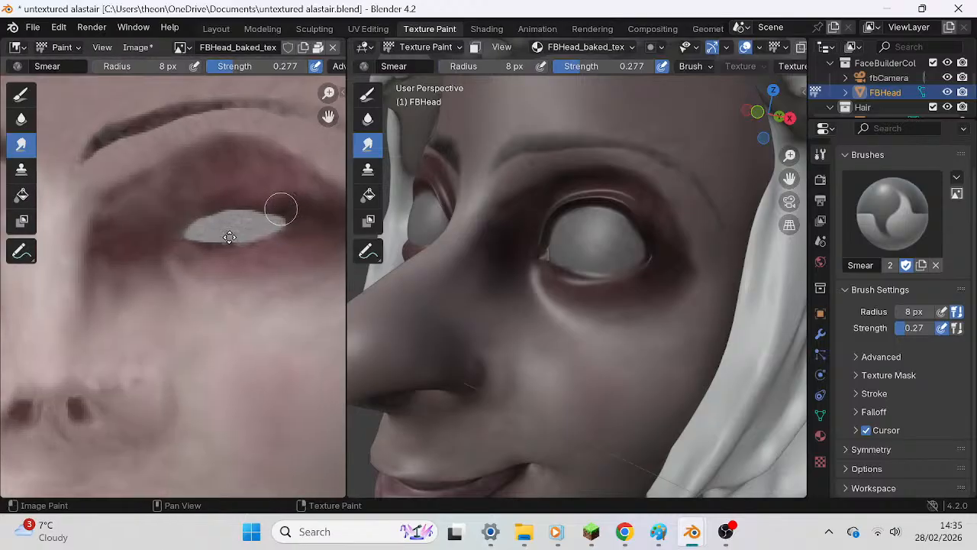
pyautogui.moveTo(271, 214); pyautogui.dragTo(187, 264, button='middle')
pyautogui.scroll(1, 259, 262)
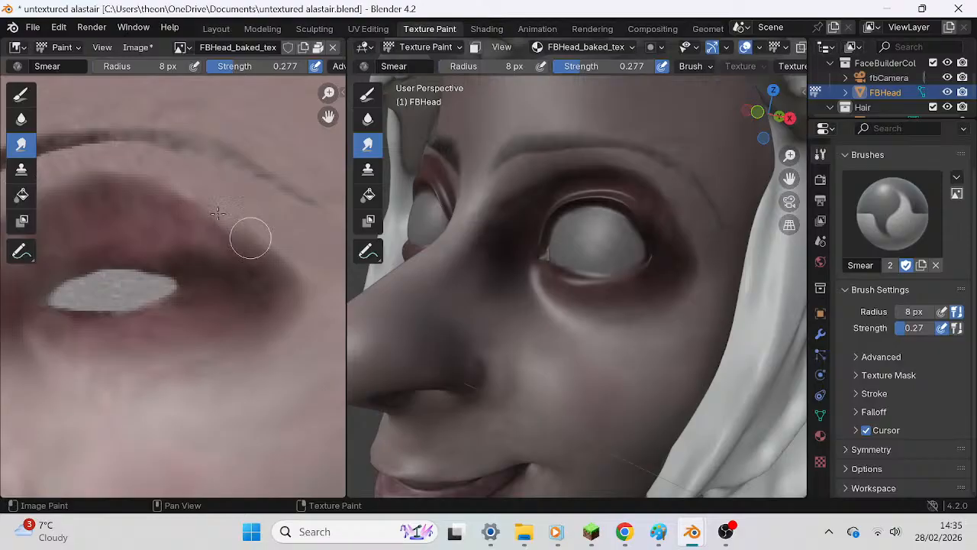
pyautogui.moveTo(232, 243)
pyautogui.mouseDown()
pyautogui.moveTo(253, 249)
pyautogui.moveTo(229, 225)
pyautogui.moveTo(206, 225)
pyautogui.moveTo(154, 176)
pyautogui.moveTo(250, 243)
pyautogui.mouseUp()
pyautogui.scroll(-5, 506, 251)
pyautogui.moveTo(506, 251); pyautogui.dragTo(582, 258, button='middle')
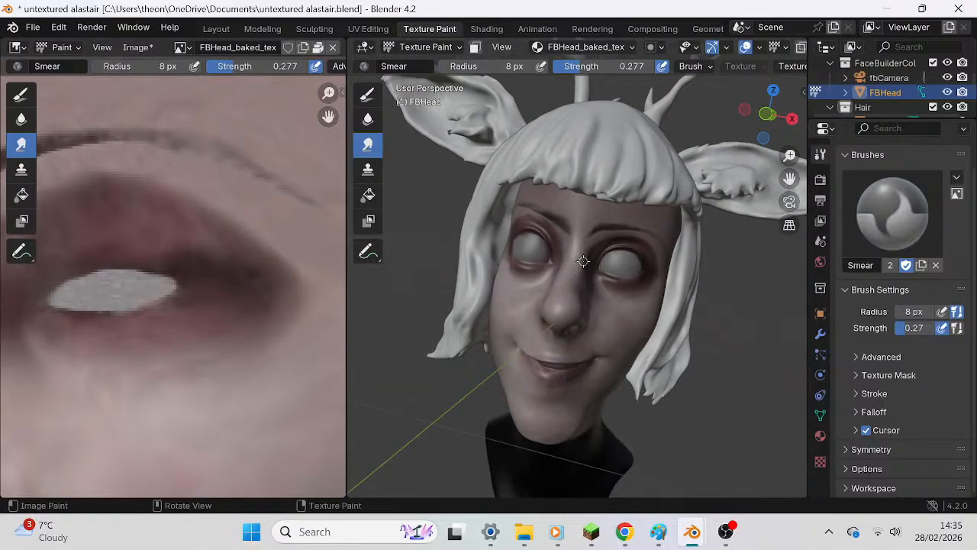
# Examine the mouth and lower lip on the face texture and on the head model up close.
pyautogui.moveTo(257, 293); pyautogui.dragTo(340, 233, button='middle')
pyautogui.scroll(1, 245, 303)
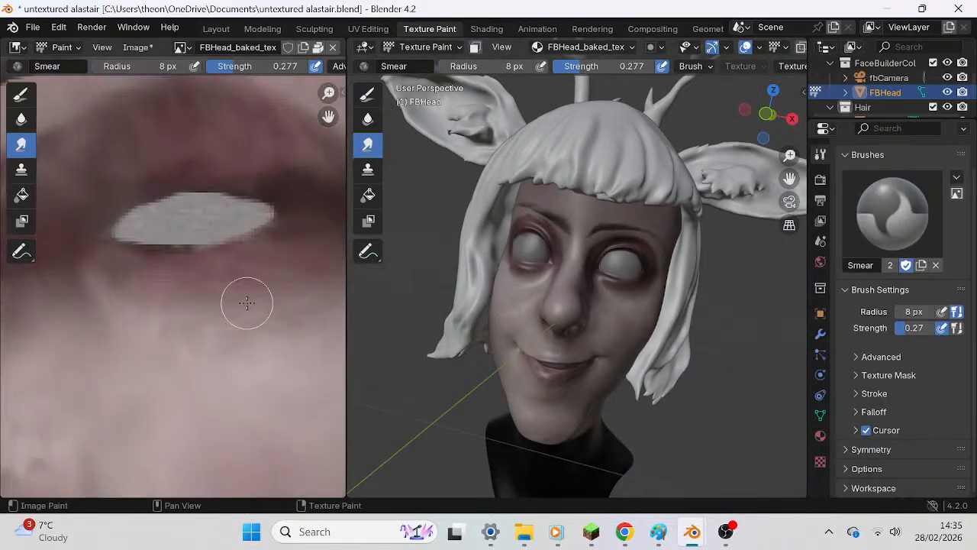
pyautogui.scroll(-3, 241, 301)
pyautogui.moveTo(230, 327); pyautogui.dragTo(301, 241, button='middle')
pyautogui.moveTo(178, 327); pyautogui.dragTo(278, 237, button='middle')
pyautogui.scroll(1, 225, 290)
pyautogui.scroll(3, 224, 291)
pyautogui.scroll(2, 517, 305)
pyautogui.moveTo(517, 305); pyautogui.dragTo(572, 352, button='middle')
pyautogui.moveTo(790, 180); pyautogui.dragTo(774, 71)
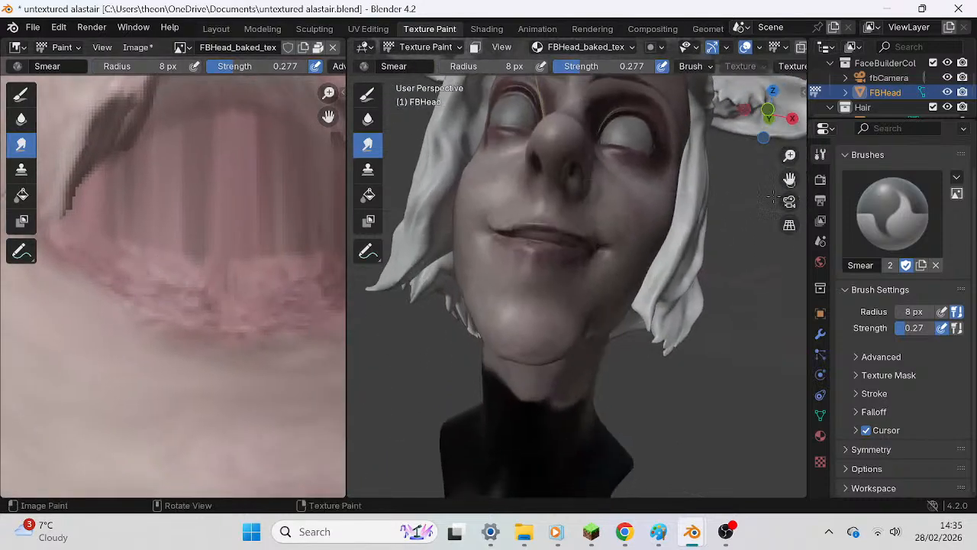
pyautogui.moveTo(601, 339); pyautogui.dragTo(600, 349, button='middle')
pyautogui.scroll(5, 575, 334)
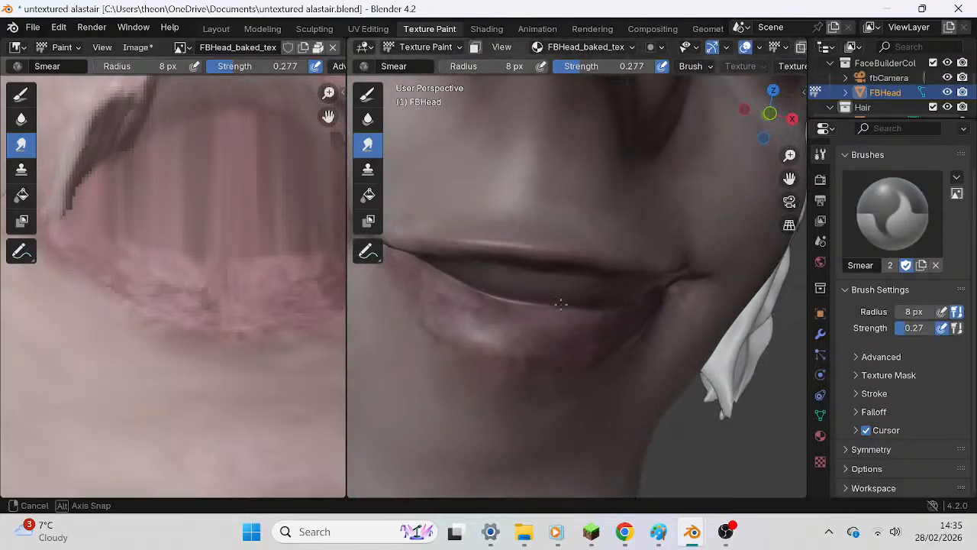
pyautogui.scroll(-5, 530, 297)
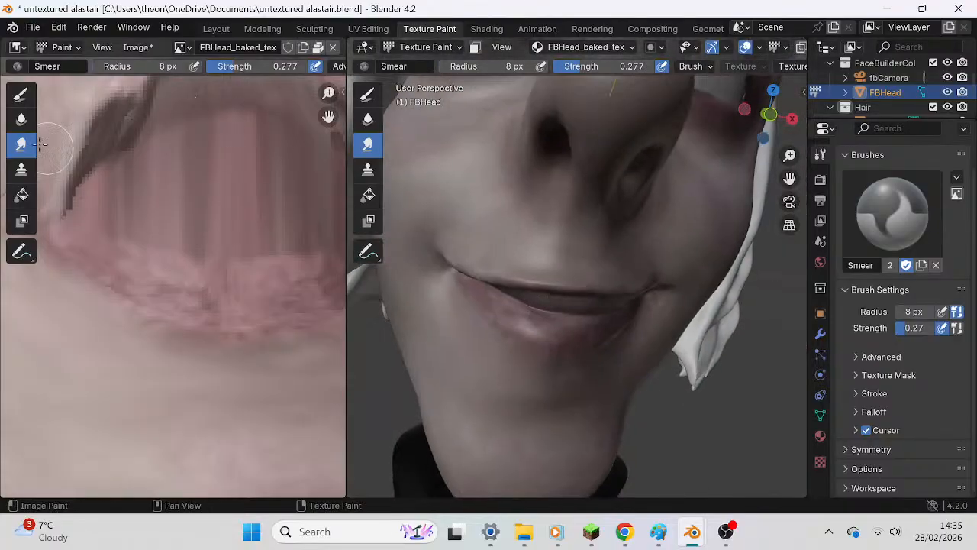
# Set the Smear brush radius to 16 px and blend the middle of the lower lip on the head model.
pyautogui.moveTo(122, 65)
pyautogui.mouseDown()
pyautogui.moveTo(152, 65)
pyautogui.moveTo(96, 70)
pyautogui.mouseUp()
pyautogui.scroll(3, 484, 299)
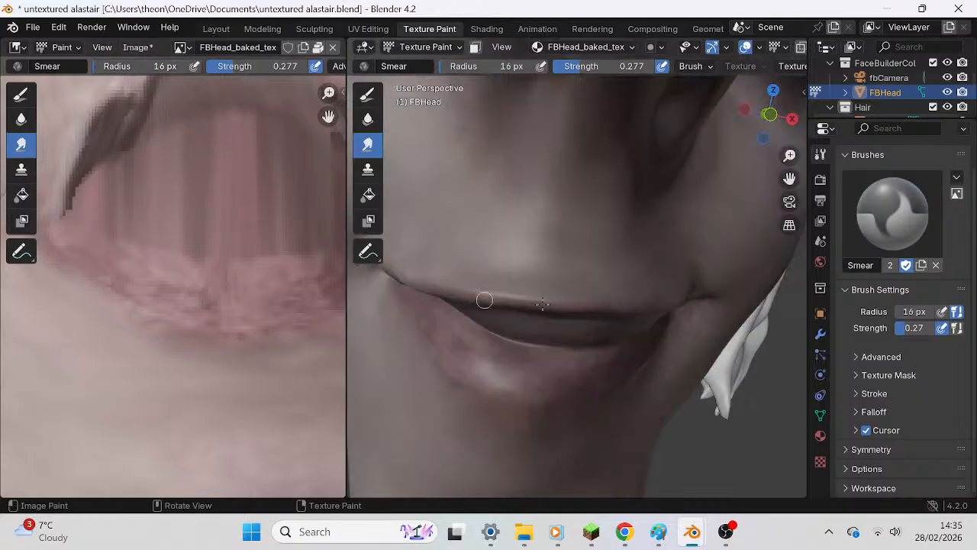
pyautogui.moveTo(523, 299); pyautogui.dragTo(536, 303, button='middle')
pyautogui.moveTo(520, 351)
pyautogui.mouseDown()
pyautogui.moveTo(500, 364)
pyautogui.moveTo(531, 374)
pyautogui.mouseUp()
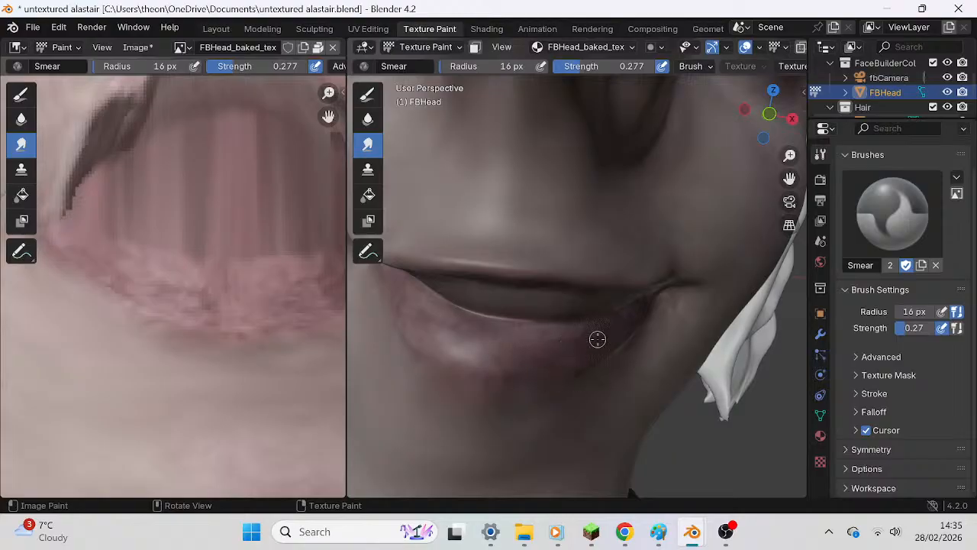
pyautogui.moveTo(597, 339); pyautogui.dragTo(591, 349, button='middle')
# Set the Smear brush to strength 0.337 and radius 19 px, and smear the lower lip towards the character's left side.
pyautogui.moveTo(233, 67); pyautogui.dragTo(239, 67)
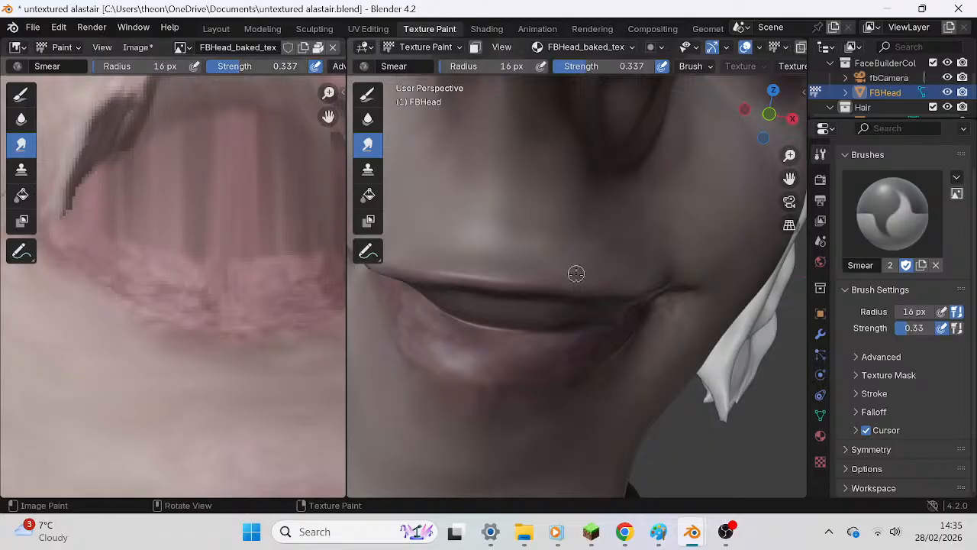
pyautogui.moveTo(575, 266); pyautogui.dragTo(578, 273, button='middle')
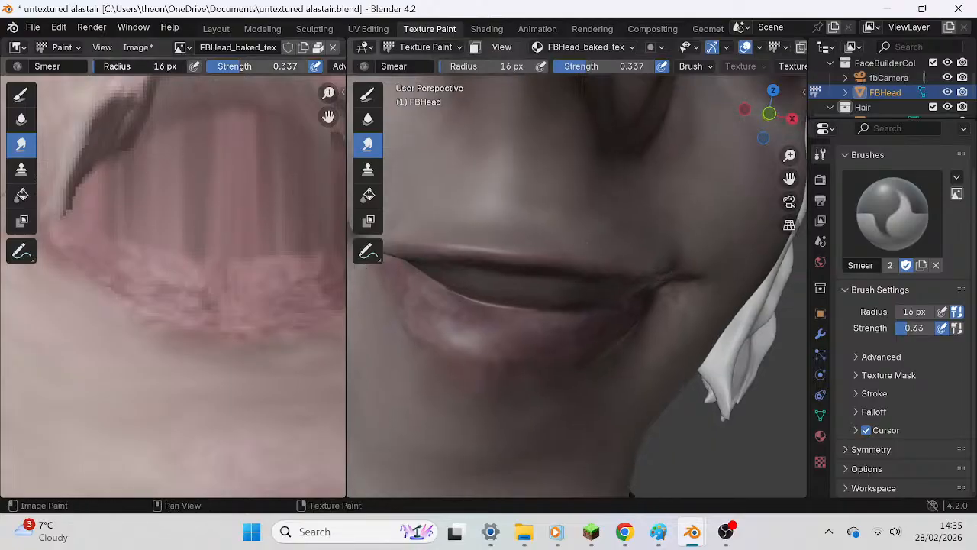
pyautogui.click(159, 66)
pyautogui.press('Return')
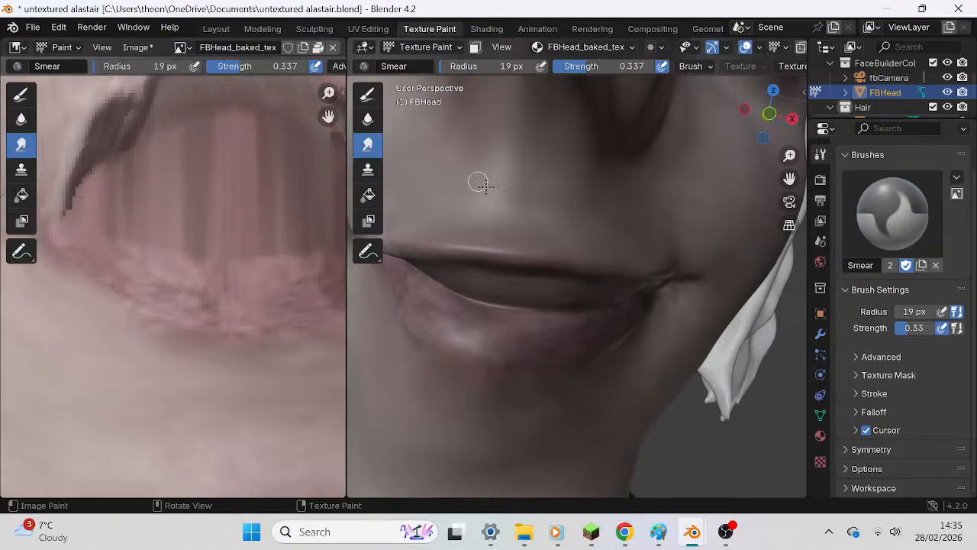
pyautogui.moveTo(530, 343)
pyautogui.mouseDown()
pyautogui.moveTo(504, 347)
pyautogui.moveTo(549, 355)
pyautogui.moveTo(551, 334)
pyautogui.moveTo(563, 353)
pyautogui.mouseUp()
pyautogui.moveTo(586, 341); pyautogui.dragTo(565, 333, button='middle')
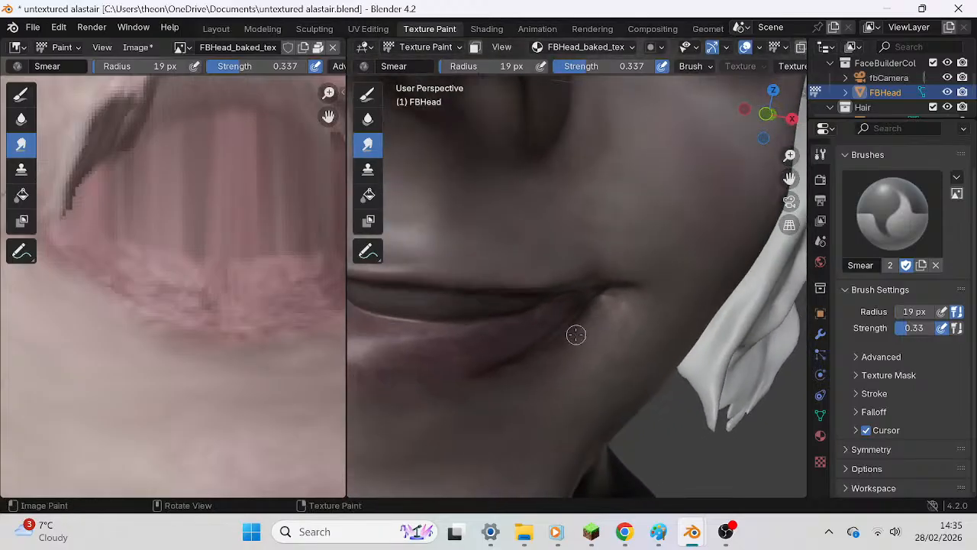
pyautogui.moveTo(448, 345); pyautogui.dragTo(446, 343)
pyautogui.moveTo(501, 340); pyautogui.dragTo(544, 366, button='middle')
pyautogui.moveTo(544, 367); pyautogui.dragTo(479, 353)
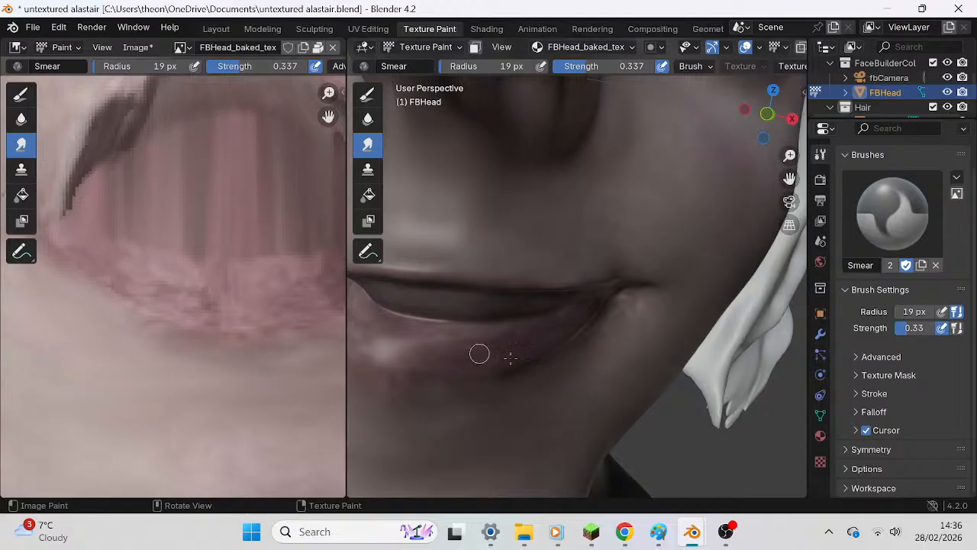
# Raise the Smear strength to 0.515 and check the lips on the texture and on the whole head.
pyautogui.moveTo(257, 67); pyautogui.dragTo(289, 66)
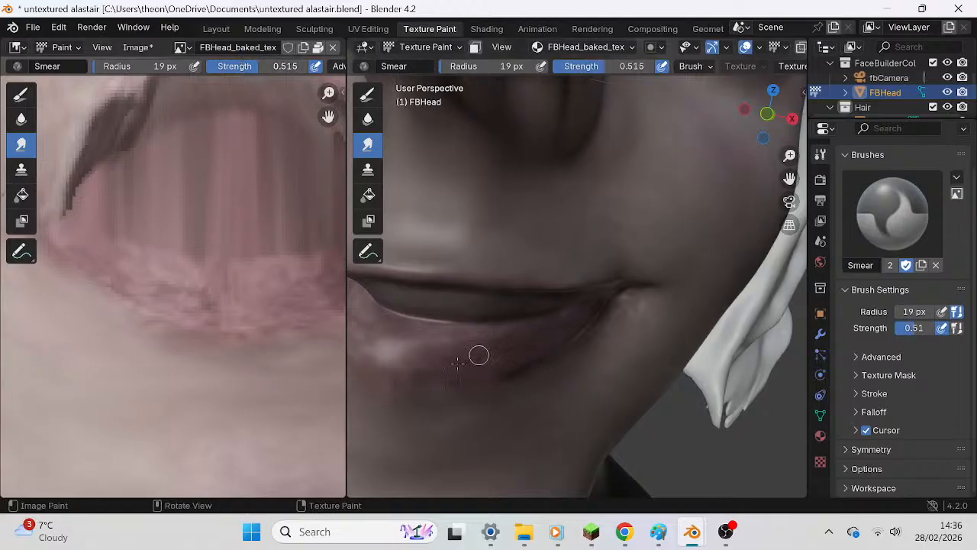
pyautogui.moveTo(219, 314); pyautogui.dragTo(139, 354, button='middle')
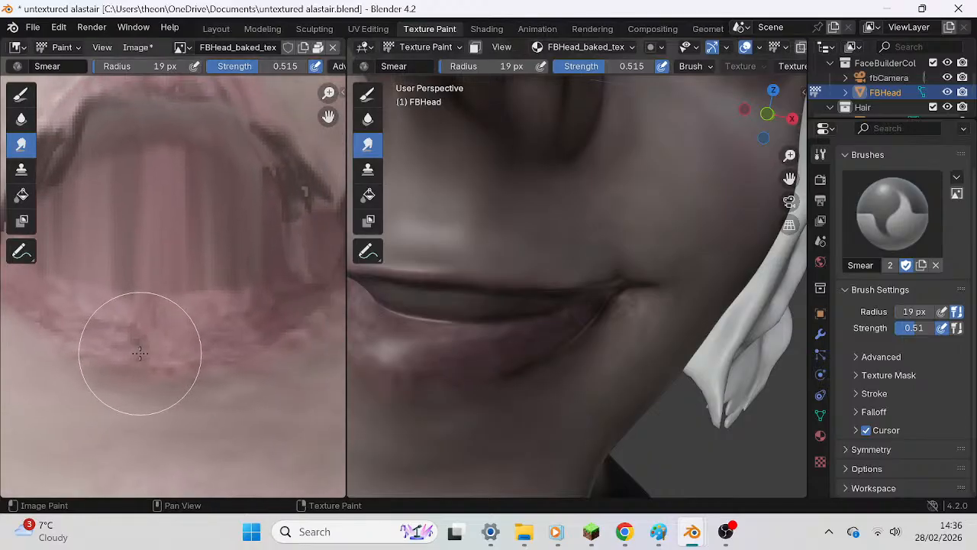
pyautogui.scroll(-1, 194, 321)
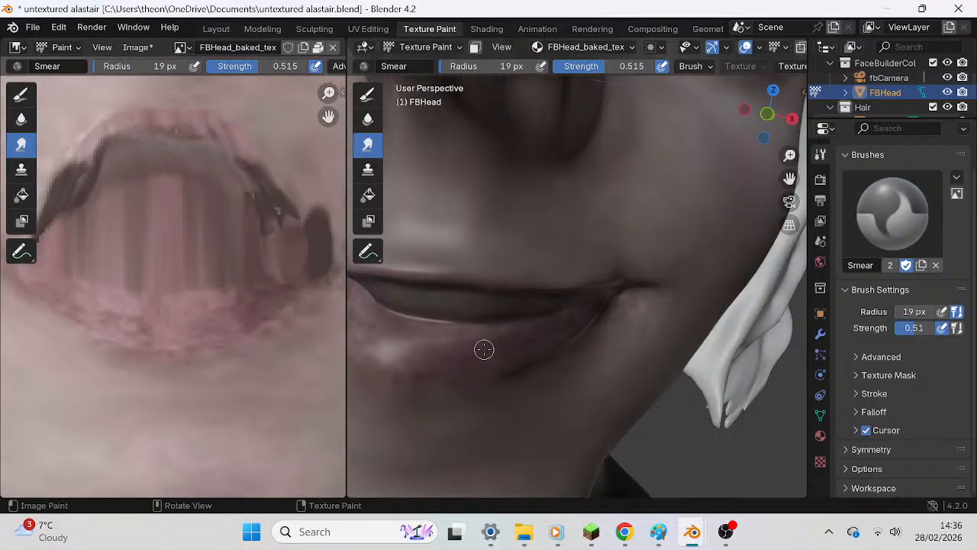
pyautogui.scroll(-6, 494, 324)
pyautogui.moveTo(494, 325); pyautogui.dragTo(506, 307, button='middle')
pyautogui.scroll(-3, 504, 305)
pyautogui.moveTo(531, 269); pyautogui.dragTo(517, 286, button='middle')
pyautogui.scroll(3, 517, 286)
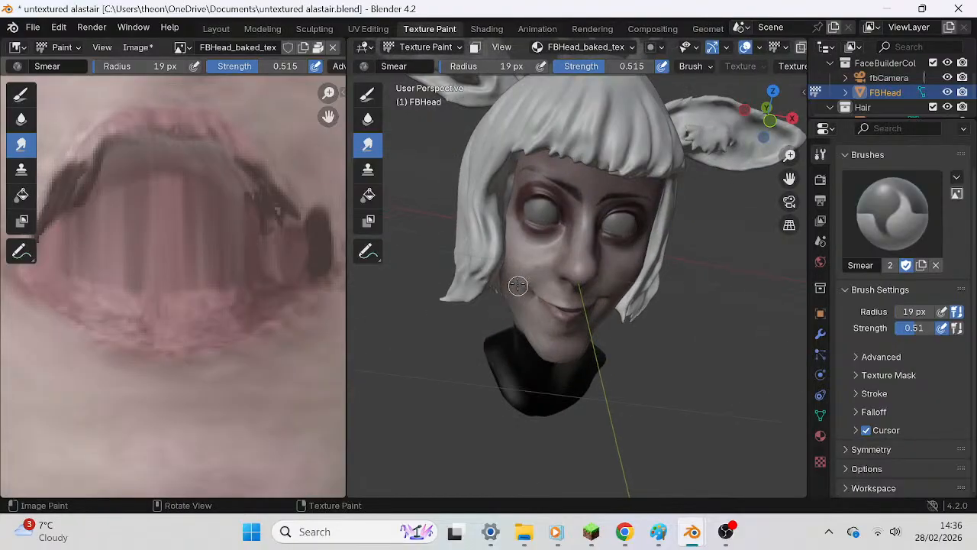
# Smear the middle of the lower lip on the head model to soften its streaky texture.
pyautogui.scroll(8, 526, 295)
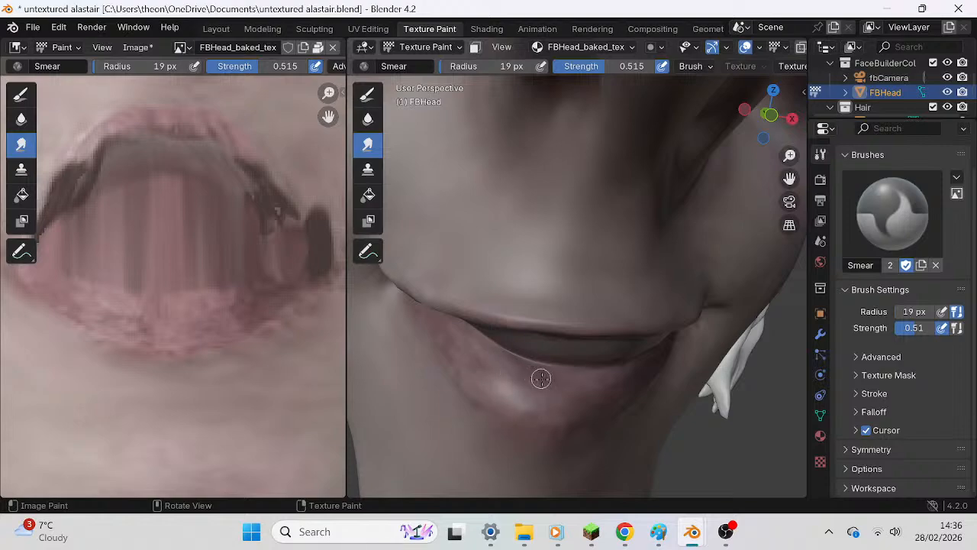
pyautogui.moveTo(561, 379); pyautogui.dragTo(556, 370, button='middle')
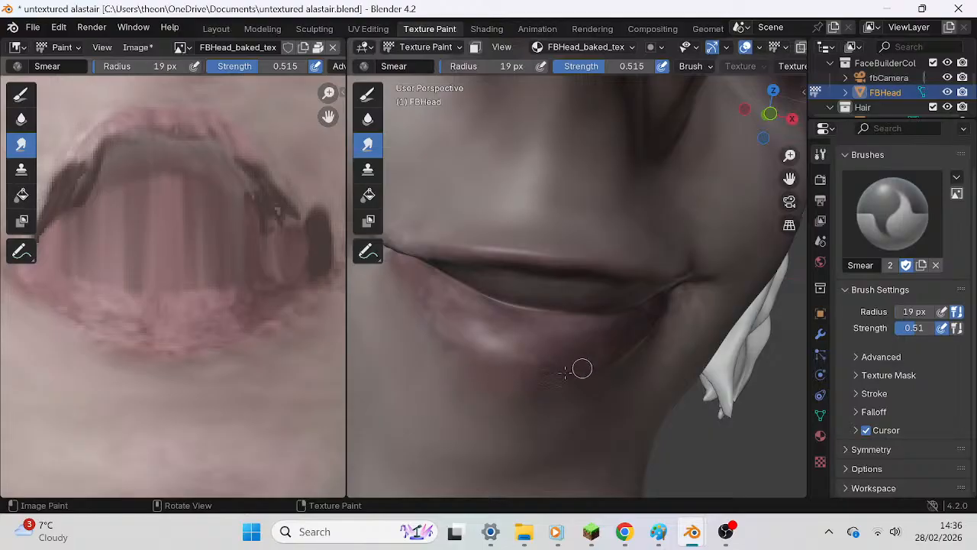
pyautogui.moveTo(567, 351); pyautogui.dragTo(560, 356, button='middle')
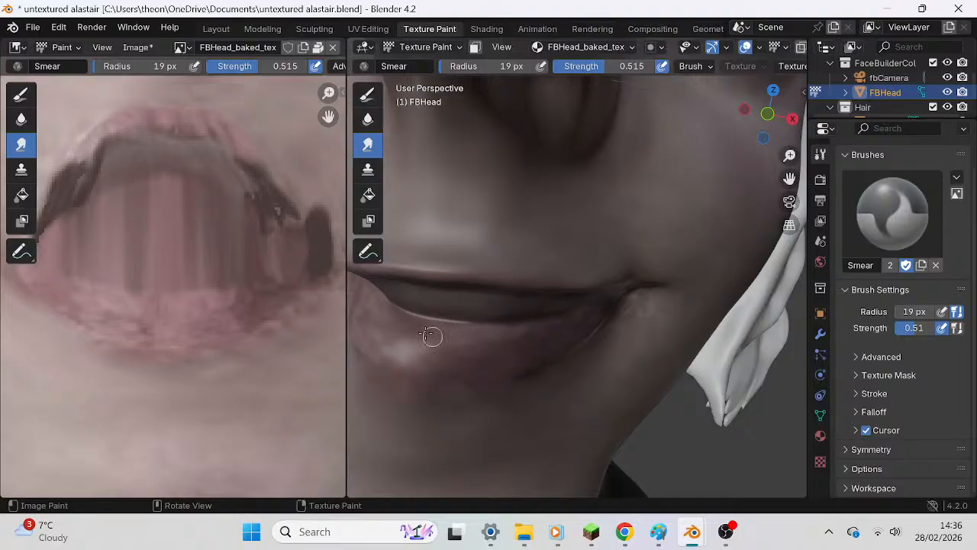
pyautogui.moveTo(477, 327)
pyautogui.mouseDown()
pyautogui.moveTo(448, 339)
pyautogui.moveTo(396, 336)
pyautogui.mouseUp()
pyautogui.moveTo(486, 337); pyautogui.dragTo(561, 356, button='middle')
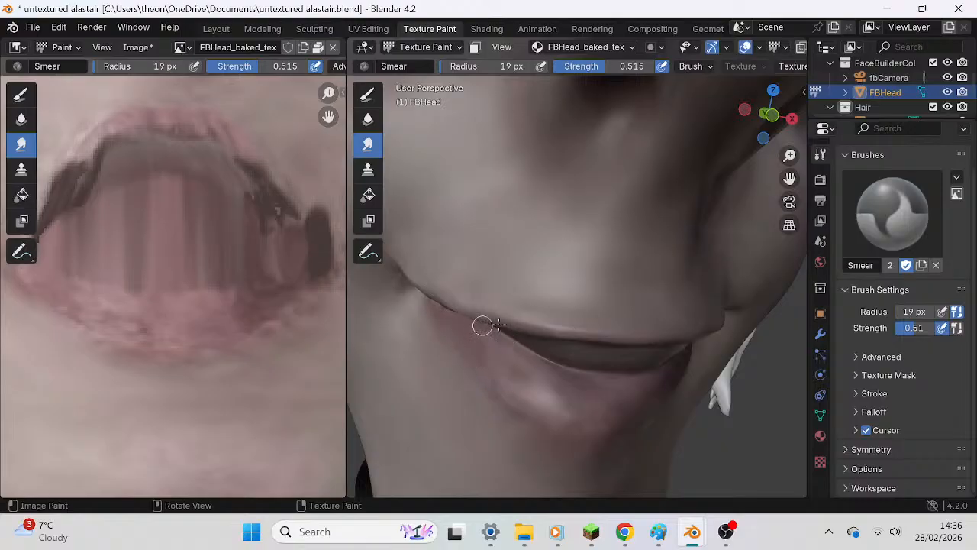
# Smear the lip colour at the character's right mouth corner on the head model.
pyautogui.keyDown('shift'); pyautogui.moveTo(482, 326); pyautogui.dragTo(461, 271, button='middle'); pyautogui.keyUp('shift')
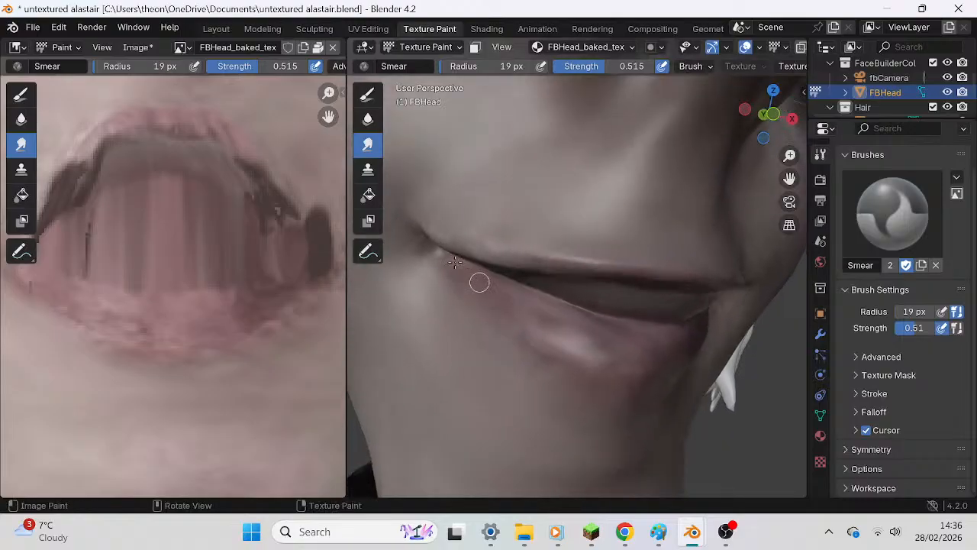
pyautogui.scroll(5, 473, 267)
pyautogui.scroll(-3, 526, 255)
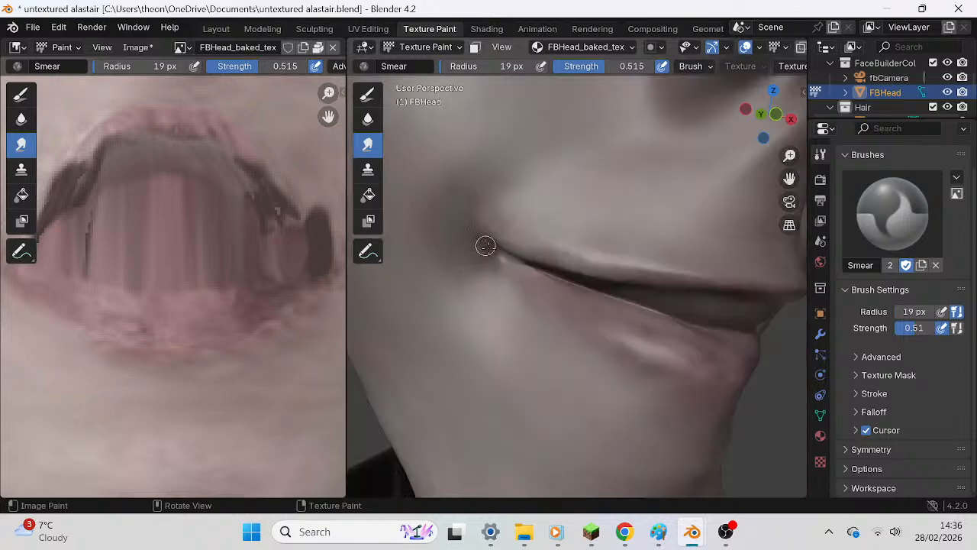
pyautogui.moveTo(582, 338); pyautogui.dragTo(562, 305, button='middle')
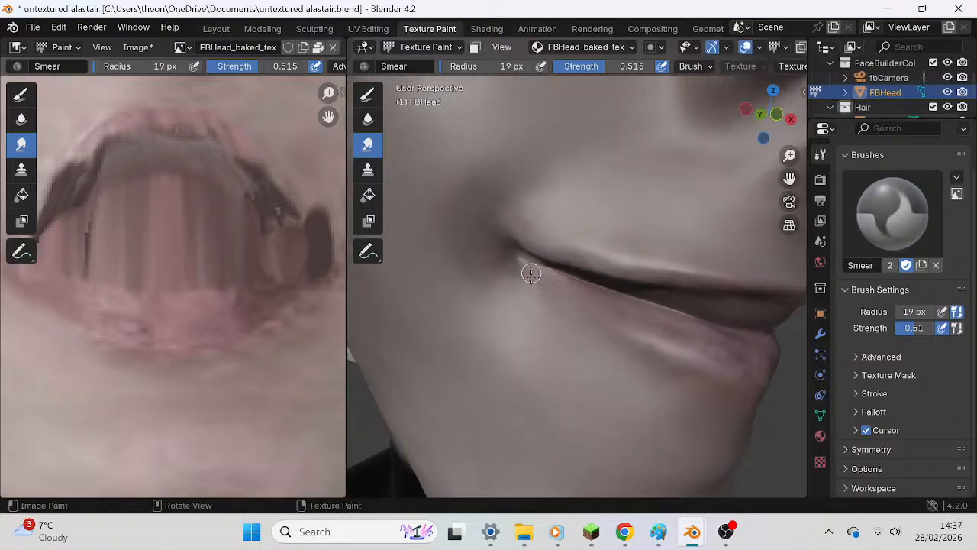
pyautogui.moveTo(491, 264); pyautogui.dragTo(529, 272, button='middle')
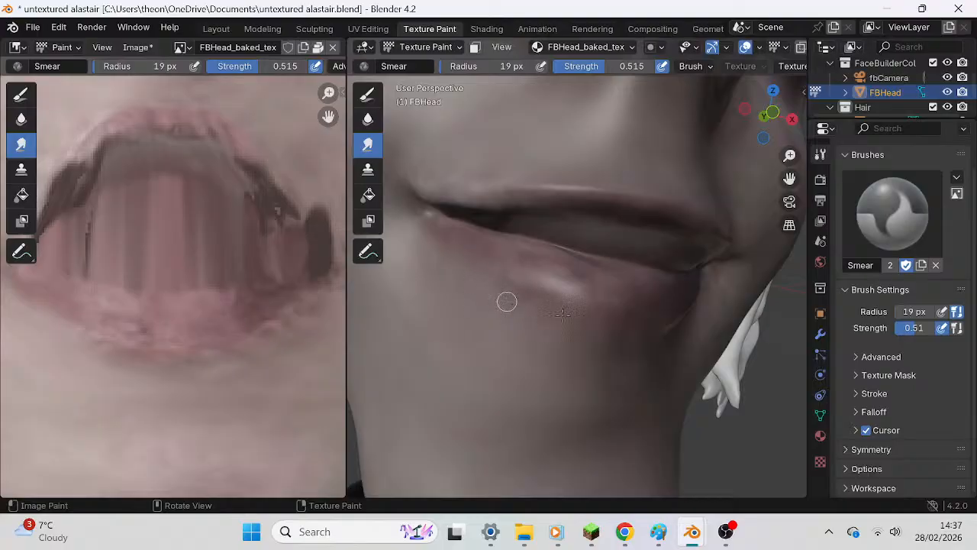
# Smear across the lower lip and its lower edge on the head model, blending the lip colour into the skin.
pyautogui.moveTo(423, 346)
pyautogui.mouseDown(button='middle')
pyautogui.moveTo(448, 377)
pyautogui.moveTo(539, 349)
pyautogui.moveTo(518, 360)
pyautogui.moveTo(526, 373)
pyautogui.mouseUp(button='middle')
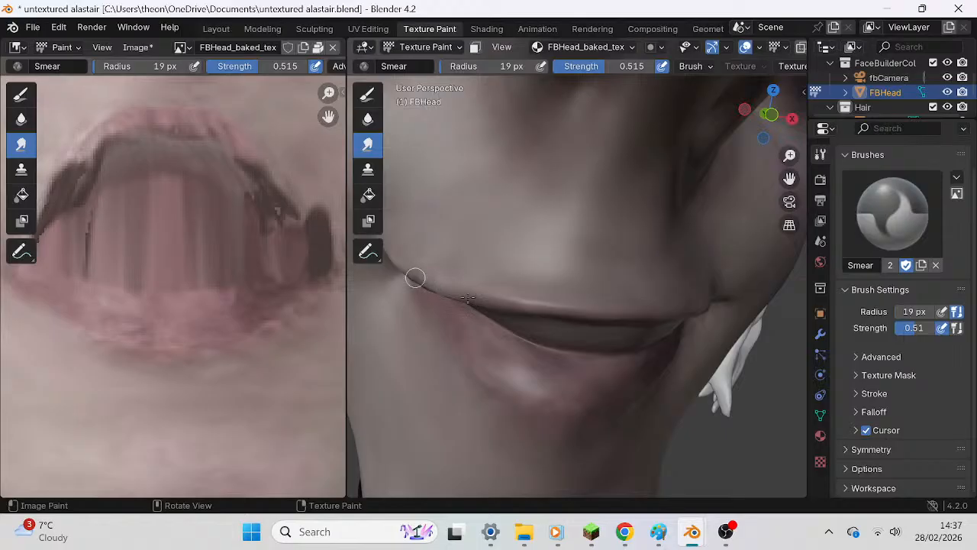
pyautogui.moveTo(438, 283)
pyautogui.mouseDown(button='middle')
pyautogui.moveTo(561, 299)
pyautogui.moveTo(456, 342)
pyautogui.mouseUp(button='middle')
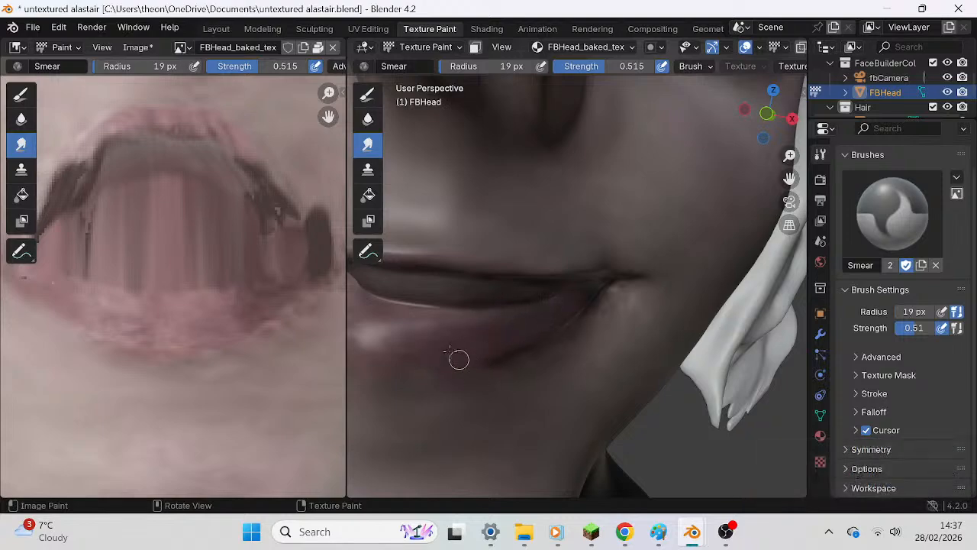
pyautogui.moveTo(532, 329); pyautogui.dragTo(544, 329, button='middle')
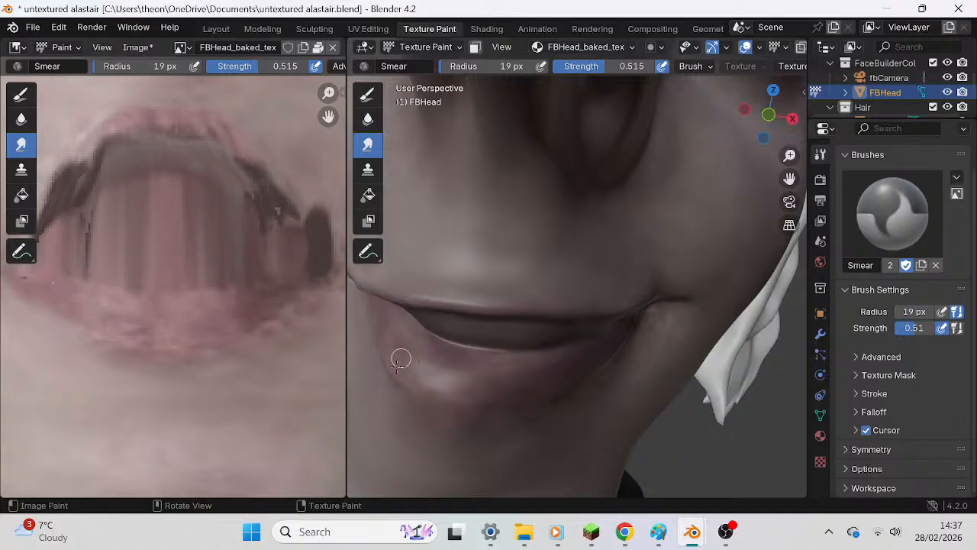
pyautogui.moveTo(437, 383); pyautogui.dragTo(524, 378)
pyautogui.moveTo(455, 365)
pyautogui.mouseDown()
pyautogui.moveTo(486, 375)
pyautogui.moveTo(443, 349)
pyautogui.moveTo(543, 380)
pyautogui.moveTo(447, 406)
pyautogui.moveTo(503, 412)
pyautogui.moveTo(483, 430)
pyautogui.moveTo(517, 432)
pyautogui.mouseUp()
# Smear the dark edge at the character's left mouth corner into the surrounding lip.
pyautogui.moveTo(608, 277); pyautogui.dragTo(519, 222, button='middle')
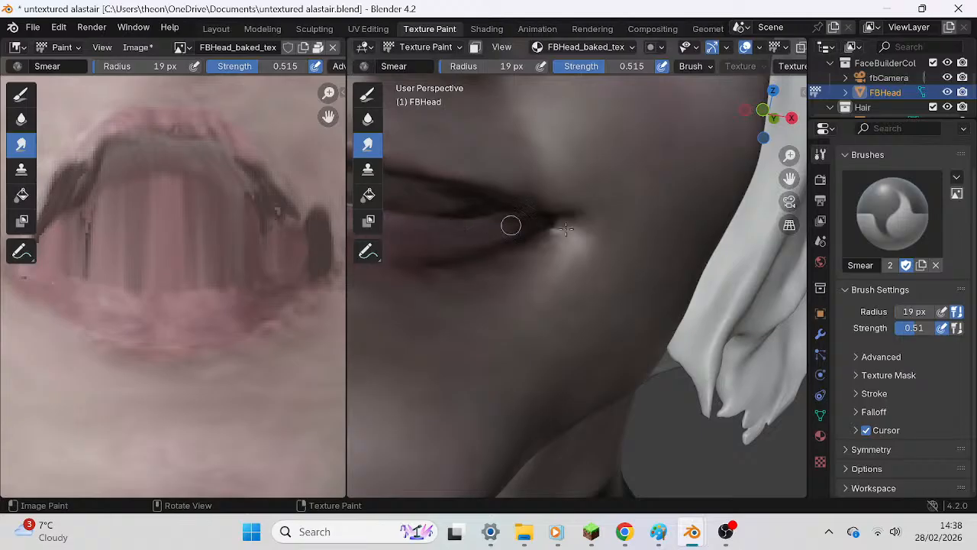
pyautogui.moveTo(547, 231); pyautogui.dragTo(538, 235)
pyautogui.moveTo(575, 191); pyautogui.dragTo(471, 257, button='middle')
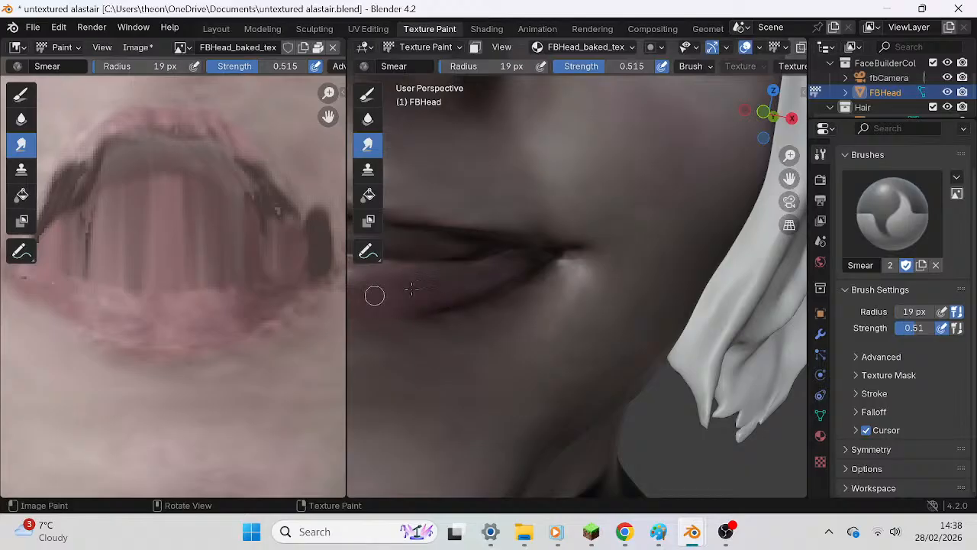
# Smear the lower lip's underside between its middle and the character's left mouth corner.
pyautogui.moveTo(403, 284); pyautogui.dragTo(475, 277, button='middle')
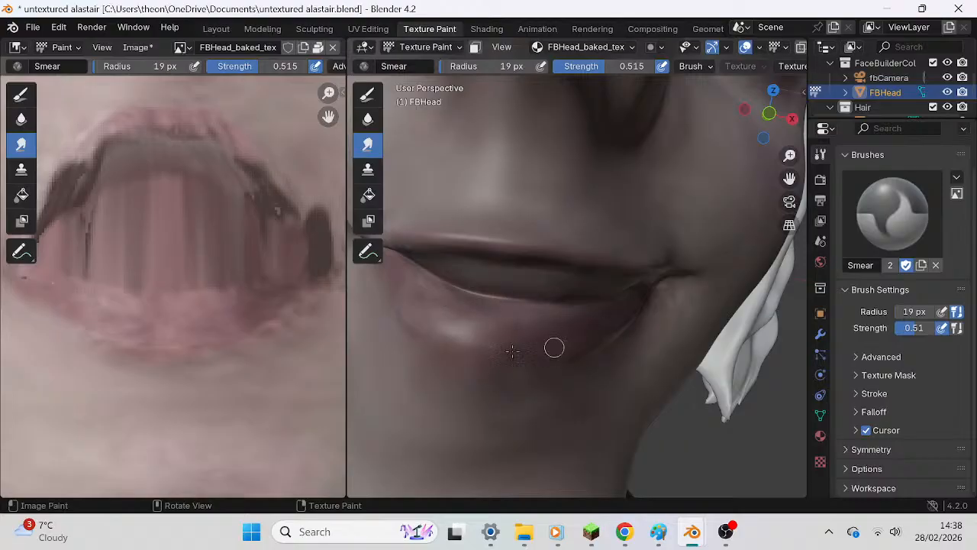
pyautogui.moveTo(541, 349)
pyautogui.mouseDown(button='middle')
pyautogui.moveTo(498, 348)
pyautogui.moveTo(514, 332)
pyautogui.moveTo(490, 321)
pyautogui.mouseUp(button='middle')
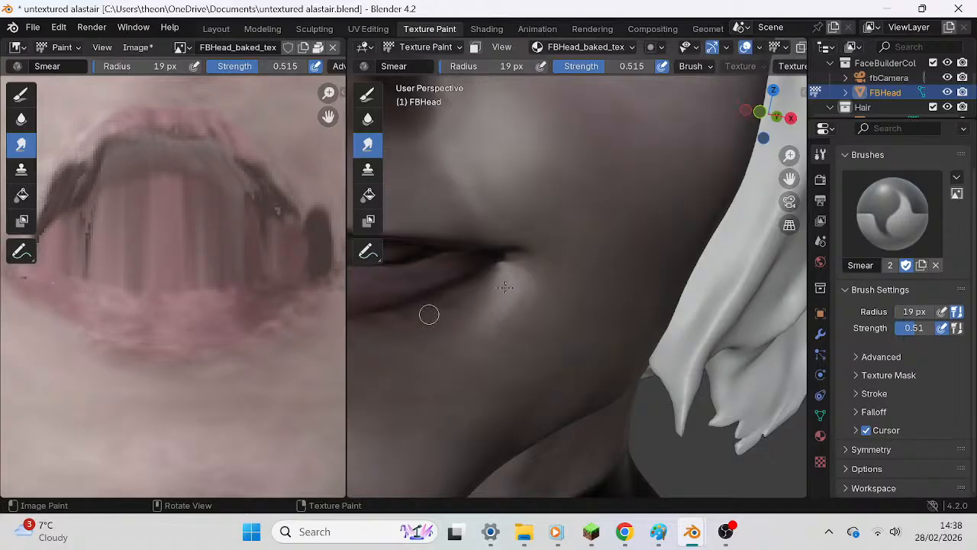
pyautogui.moveTo(424, 308); pyautogui.dragTo(471, 324, button='middle')
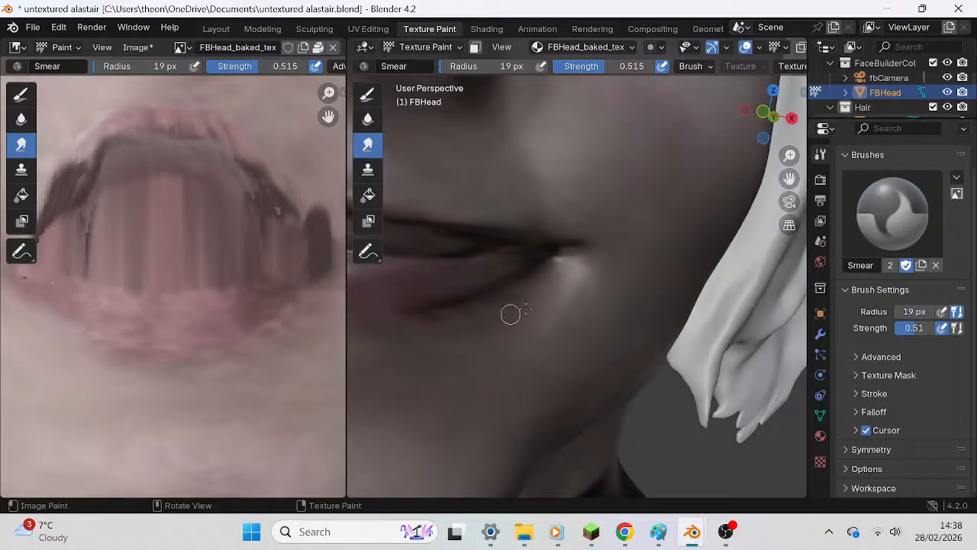
pyautogui.moveTo(508, 314); pyautogui.dragTo(539, 307, button='middle')
pyautogui.moveTo(468, 337); pyautogui.dragTo(490, 349, button='middle')
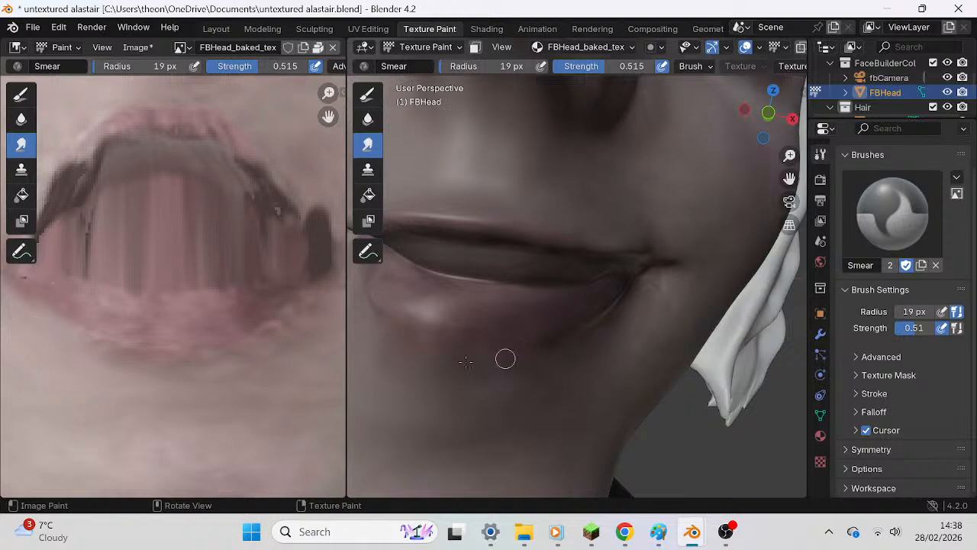
# Examine the blended lips on the head model from several angles, close up and from farther away.
pyautogui.scroll(-5, 555, 322)
pyautogui.moveTo(555, 321)
pyautogui.mouseDown(button='middle')
pyautogui.moveTo(589, 314)
pyautogui.moveTo(602, 297)
pyautogui.mouseUp(button='middle')
pyautogui.scroll(5, 554, 326)
pyautogui.scroll(-4, 554, 324)
pyautogui.scroll(1, 567, 321)
pyautogui.scroll(2, 584, 313)
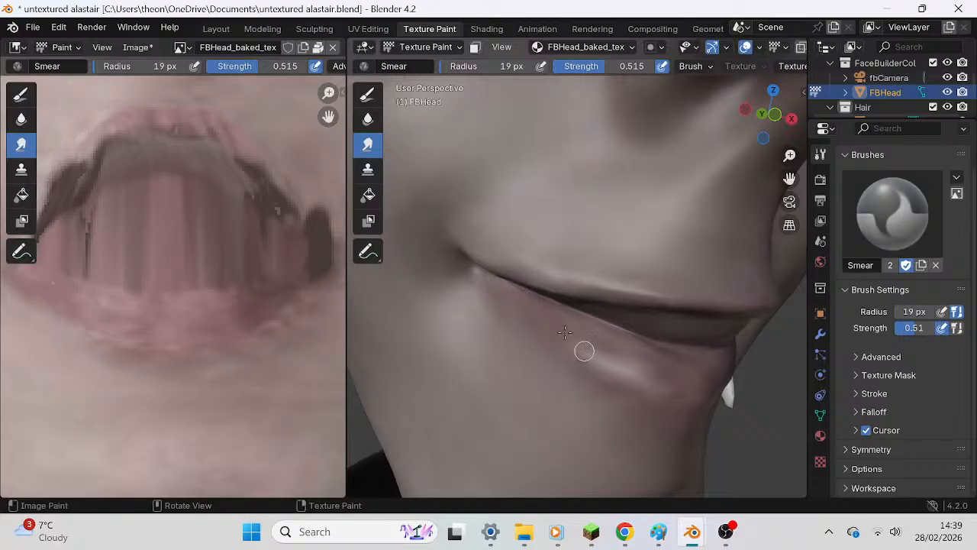
pyautogui.scroll(-4, 586, 372)
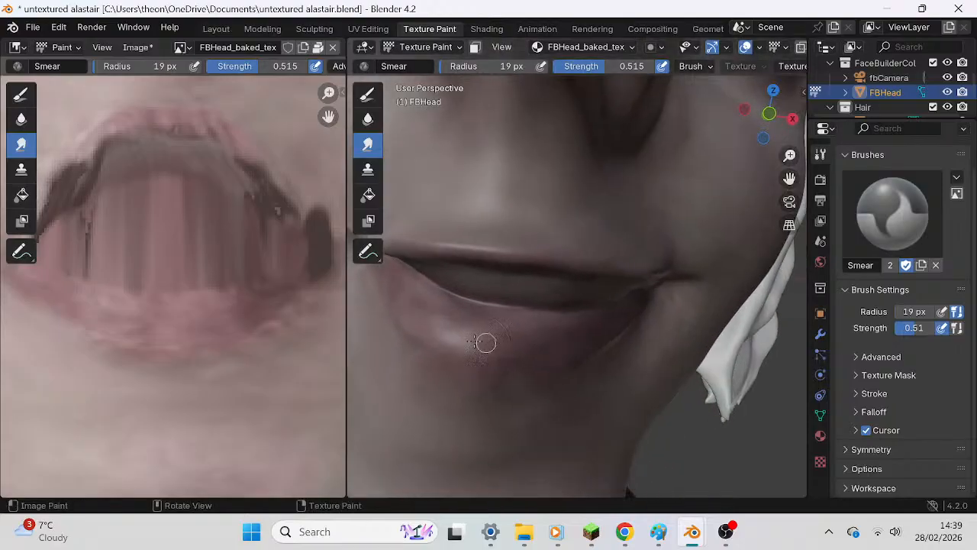
pyautogui.scroll(-3, 453, 323)
pyautogui.moveTo(453, 323); pyautogui.dragTo(545, 329, button='middle')
# Widen the image editor to give the mouth area of the face texture more room.
pyautogui.moveTo(192, 316); pyautogui.dragTo(214, 329, button='middle')
pyautogui.moveTo(347, 288); pyautogui.dragTo(401, 289)
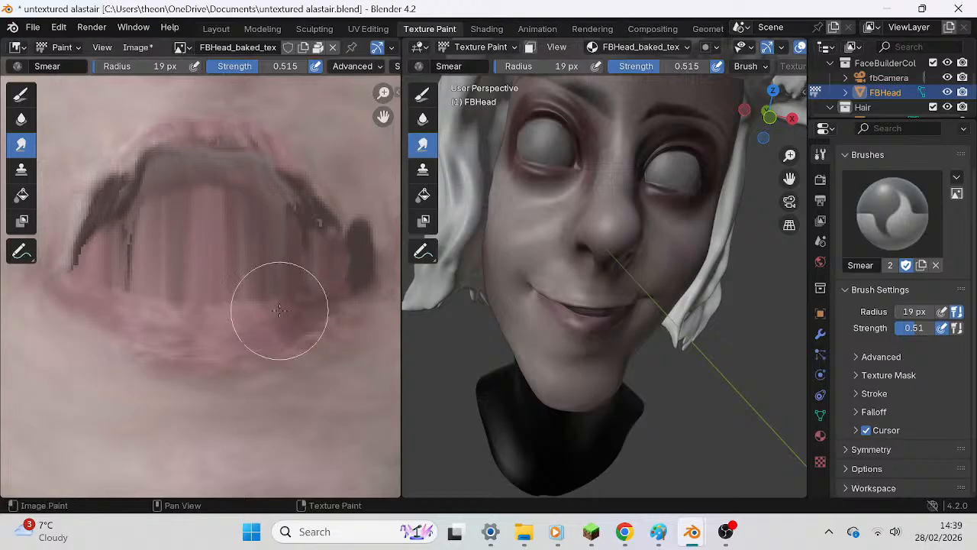
pyautogui.moveTo(273, 317); pyautogui.dragTo(324, 320, button='middle')
pyautogui.scroll(1, 253, 287)
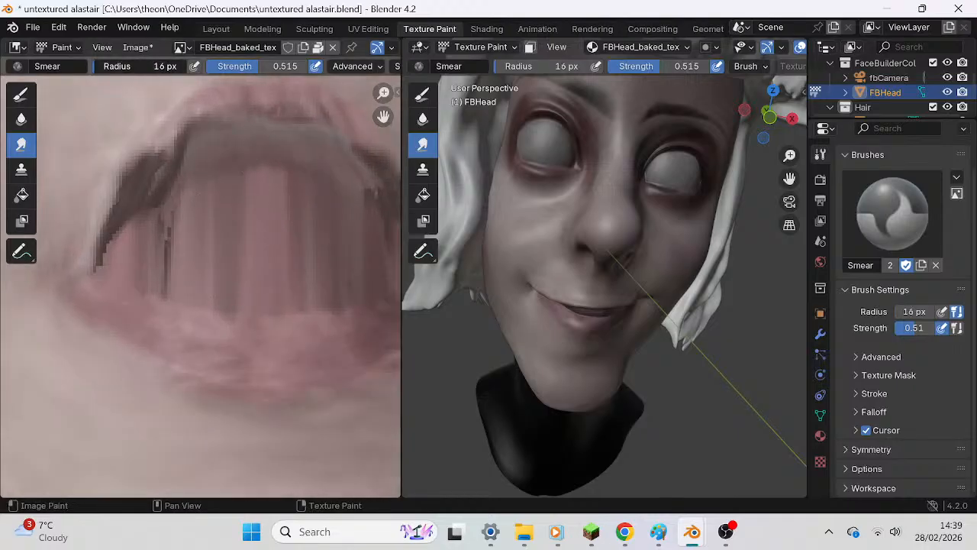
# Set the Smear brush to radius 8 px and strength 0.421, and smear the lower lip on the face texture.
pyautogui.moveTo(91, 66); pyautogui.dragTo(93, 66)
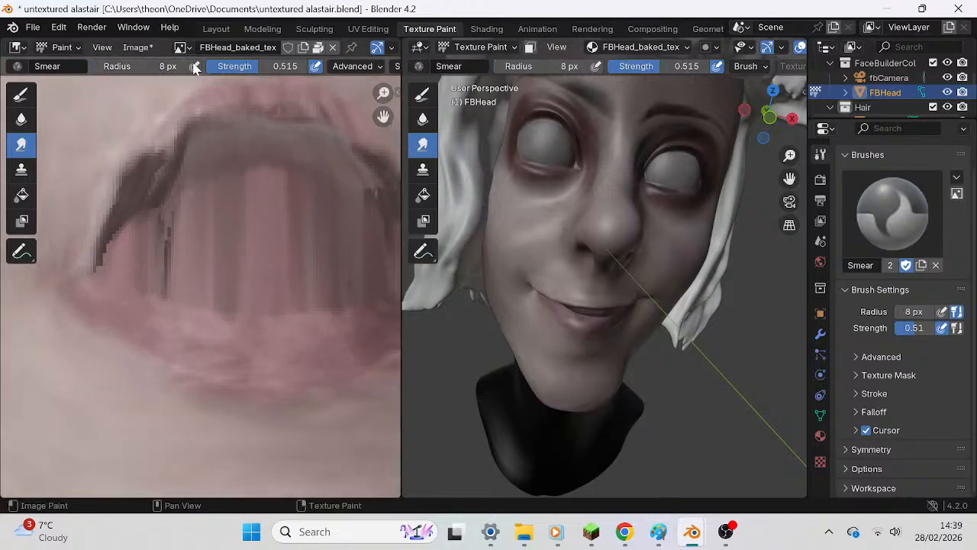
pyautogui.moveTo(237, 66); pyautogui.dragTo(226, 65)
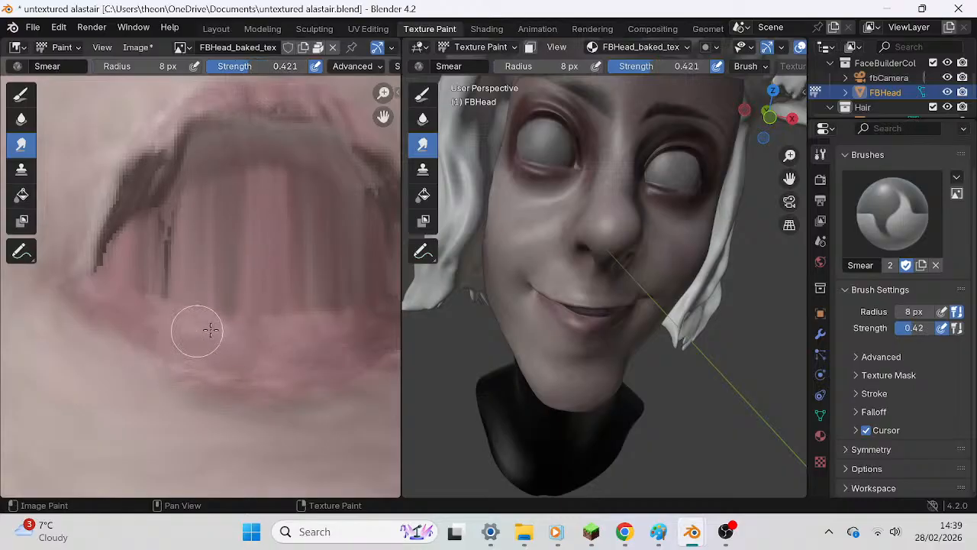
pyautogui.scroll(3, 563, 315)
pyautogui.moveTo(563, 316); pyautogui.dragTo(565, 294, button='middle')
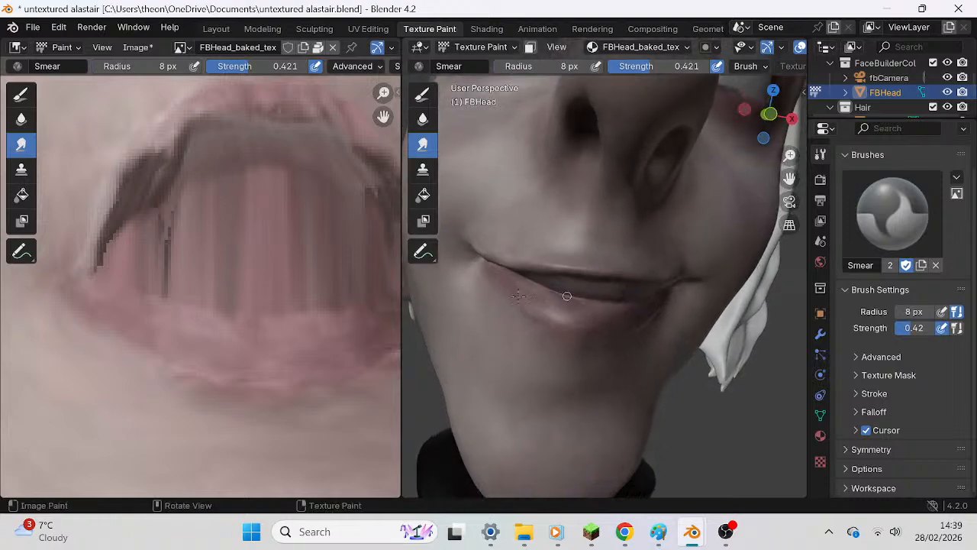
# Smear the lower lip on the face texture along its border with the mouth interior, working across to both mouth corners.
pyautogui.moveTo(235, 340)
pyautogui.mouseDown()
pyautogui.moveTo(204, 337)
pyautogui.moveTo(204, 323)
pyautogui.moveTo(209, 368)
pyautogui.moveTo(236, 361)
pyautogui.moveTo(267, 377)
pyautogui.moveTo(266, 358)
pyautogui.moveTo(284, 356)
pyautogui.moveTo(279, 371)
pyautogui.moveTo(275, 356)
pyautogui.moveTo(299, 354)
pyautogui.moveTo(277, 374)
pyautogui.moveTo(310, 371)
pyautogui.moveTo(290, 356)
pyautogui.moveTo(331, 351)
pyautogui.moveTo(309, 373)
pyautogui.moveTo(318, 366)
pyautogui.moveTo(302, 337)
pyautogui.moveTo(170, 319)
pyautogui.mouseUp()
pyautogui.scroll(-1, 252, 333)
pyautogui.moveTo(253, 333); pyautogui.dragTo(203, 342, button='middle')
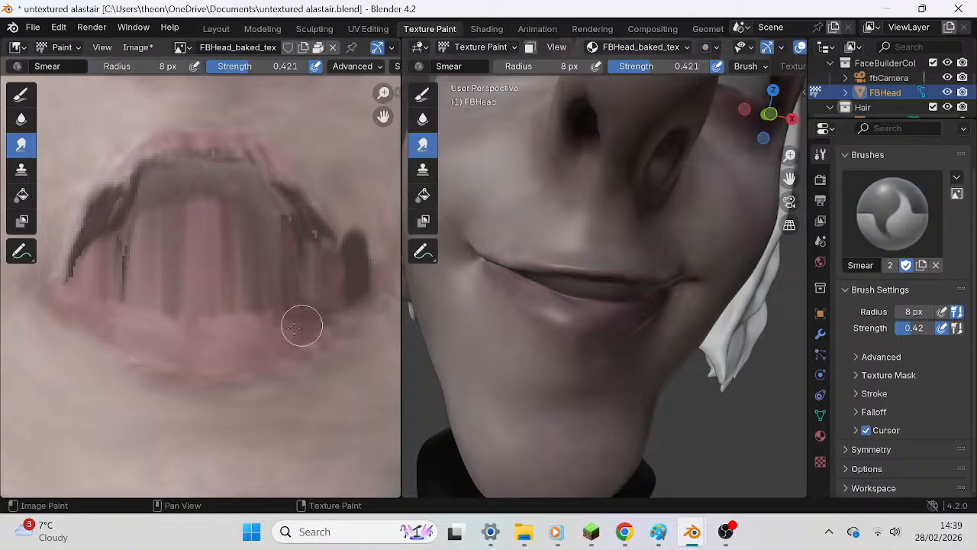
pyautogui.scroll(-2, 298, 325)
pyautogui.scroll(5, 303, 337)
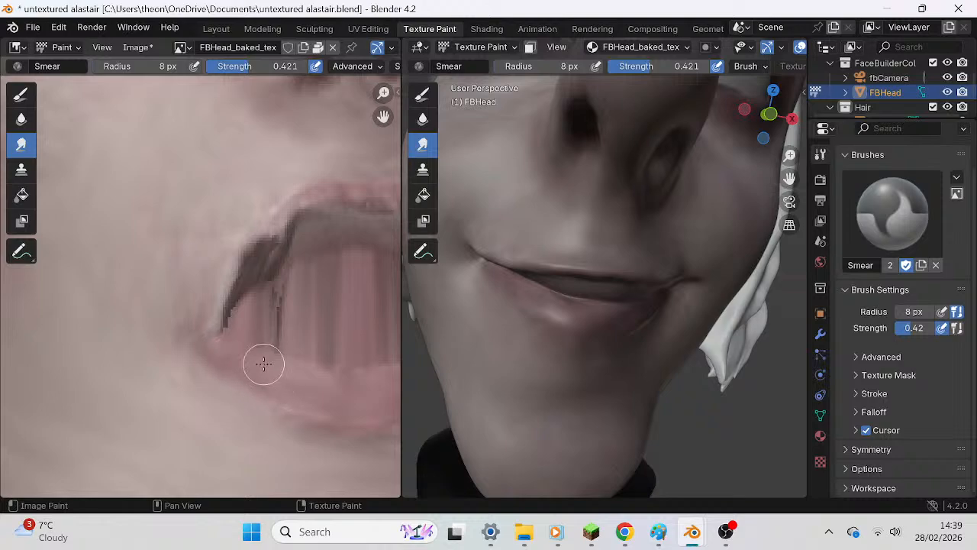
# Smear the skin beside the upper lip and around the character's right mouth corner on the face texture.
pyautogui.moveTo(560, 311)
pyautogui.mouseDown(button='middle')
pyautogui.moveTo(538, 315)
pyautogui.moveTo(572, 316)
pyautogui.mouseUp(button='middle')
pyautogui.scroll(-5, 557, 316)
pyautogui.scroll(3, 561, 313)
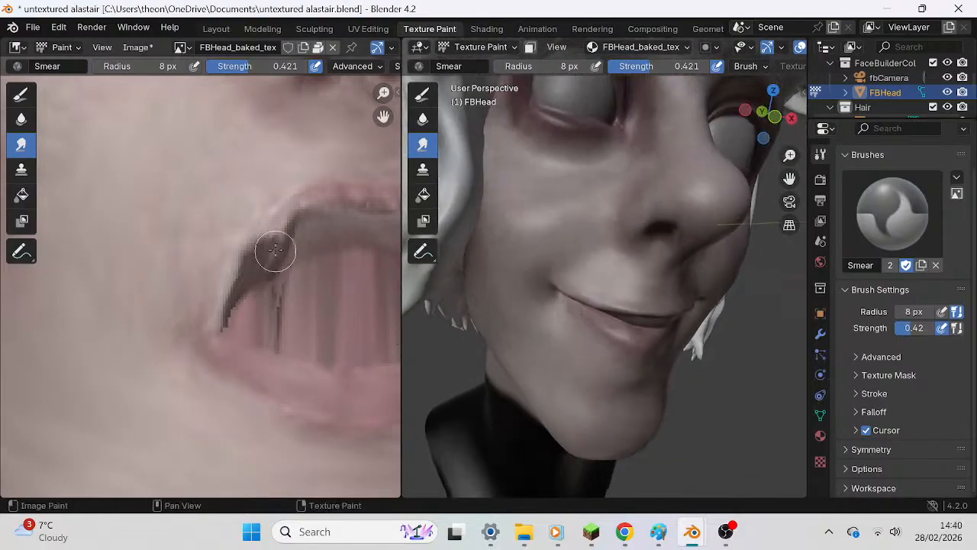
pyautogui.moveTo(277, 234); pyautogui.dragTo(218, 323, button='middle')
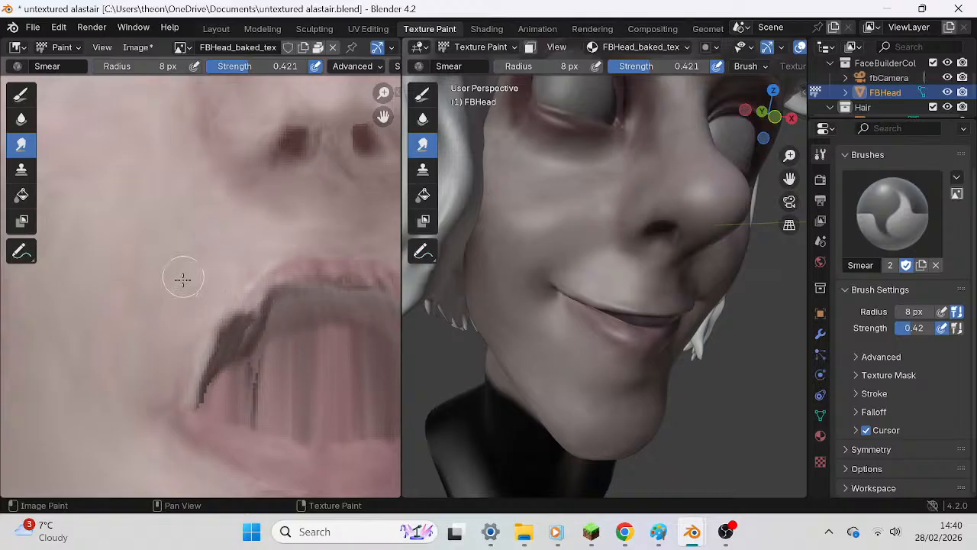
pyautogui.moveTo(228, 281); pyautogui.dragTo(248, 233, button='middle')
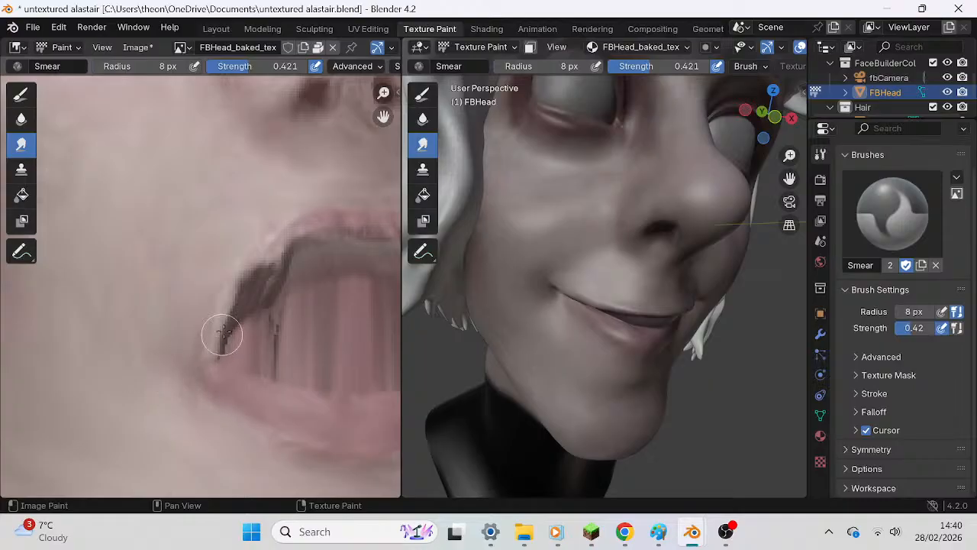
# Smear the skin above the upper lip and around the nose on the face texture.
pyautogui.scroll(-3, 218, 338)
pyautogui.scroll(-5, 282, 297)
pyautogui.moveTo(272, 268)
pyautogui.mouseDown(button='middle')
pyautogui.moveTo(267, 326)
pyautogui.moveTo(270, 275)
pyautogui.mouseUp(button='middle')
pyautogui.scroll(4, 264, 267)
pyautogui.moveTo(270, 203); pyautogui.dragTo(237, 312, button='middle')
pyautogui.scroll(2, 264, 255)
pyautogui.moveTo(618, 272)
pyautogui.mouseDown(button='middle')
pyautogui.moveTo(603, 269)
pyautogui.moveTo(625, 266)
pyautogui.moveTo(602, 267)
pyautogui.mouseUp(button='middle')
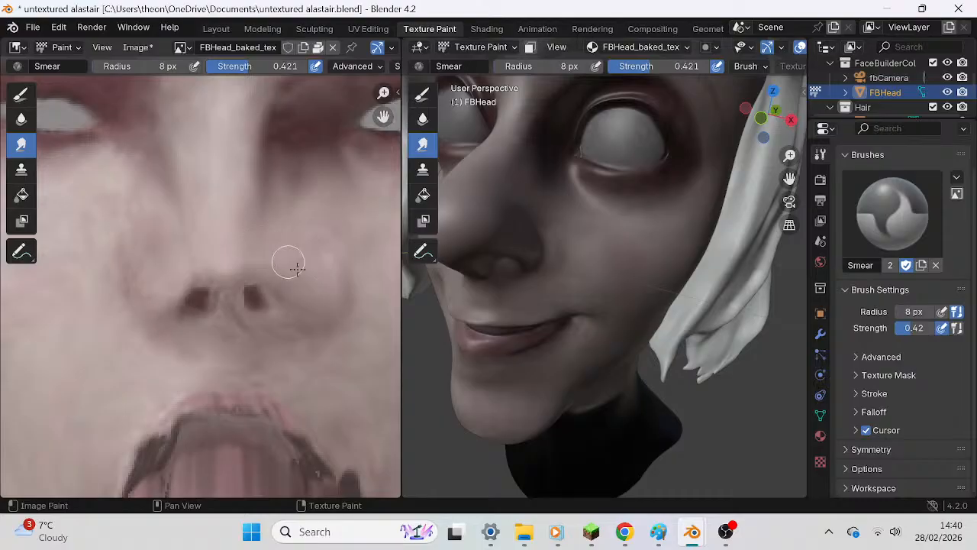
# Smear the shading beneath the nostrils and beside the nose to soften it on the face texture.
pyautogui.scroll(-3, 316, 267)
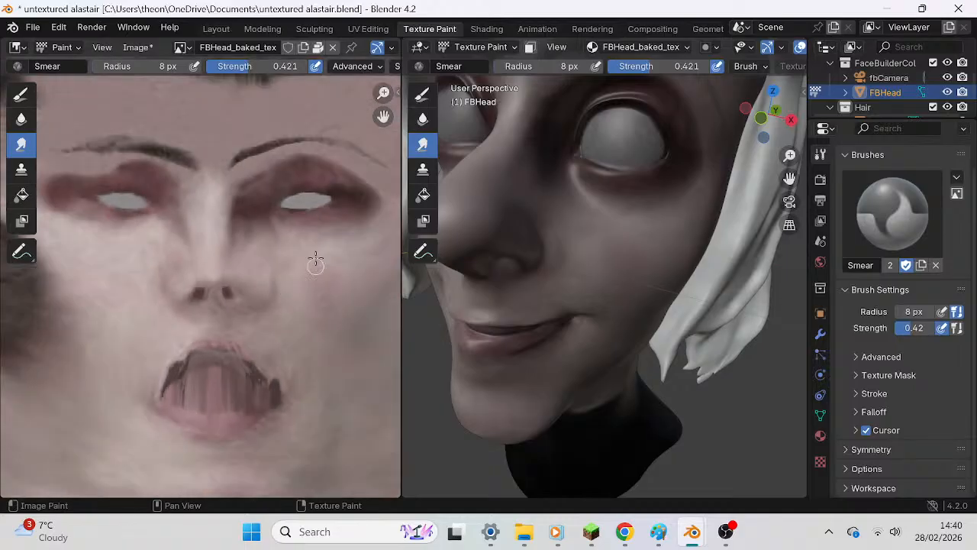
pyautogui.scroll(2, 295, 266)
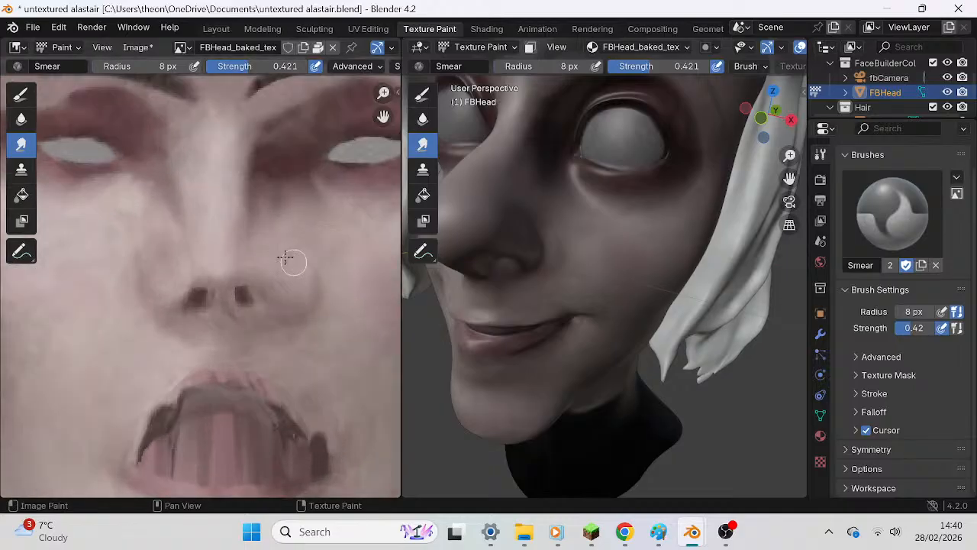
pyautogui.scroll(-5, 341, 351)
pyautogui.scroll(2, 338, 262)
pyautogui.scroll(2, 243, 204)
pyautogui.scroll(3, 243, 203)
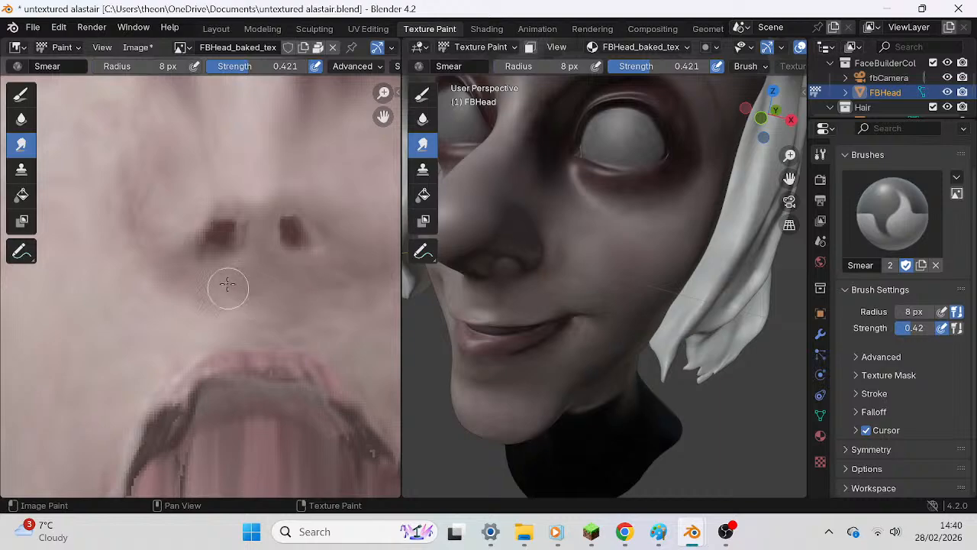
# Smear the skin between the character's right eye and eyebrow, including the area at the eyebrow's outer end.
pyautogui.scroll(-6, 337, 314)
pyautogui.moveTo(546, 278); pyautogui.dragTo(579, 260, button='middle')
pyautogui.scroll(-2, 249, 286)
pyautogui.scroll(3, 242, 277)
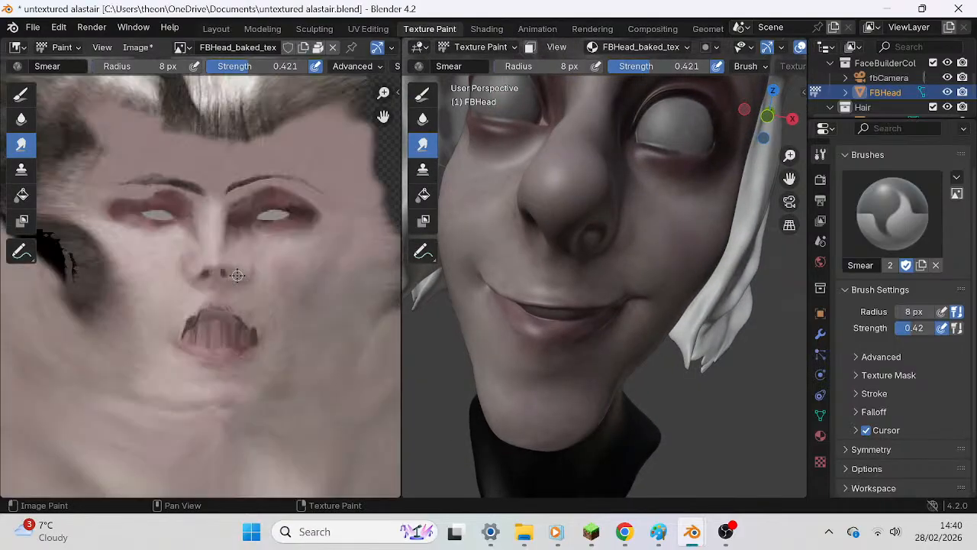
pyautogui.scroll(5, 218, 242)
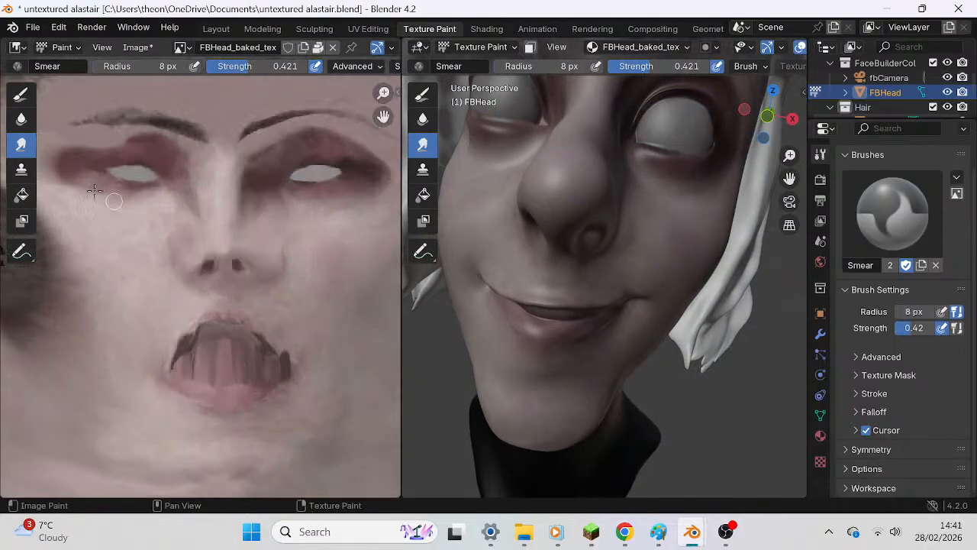
pyautogui.scroll(2, 223, 288)
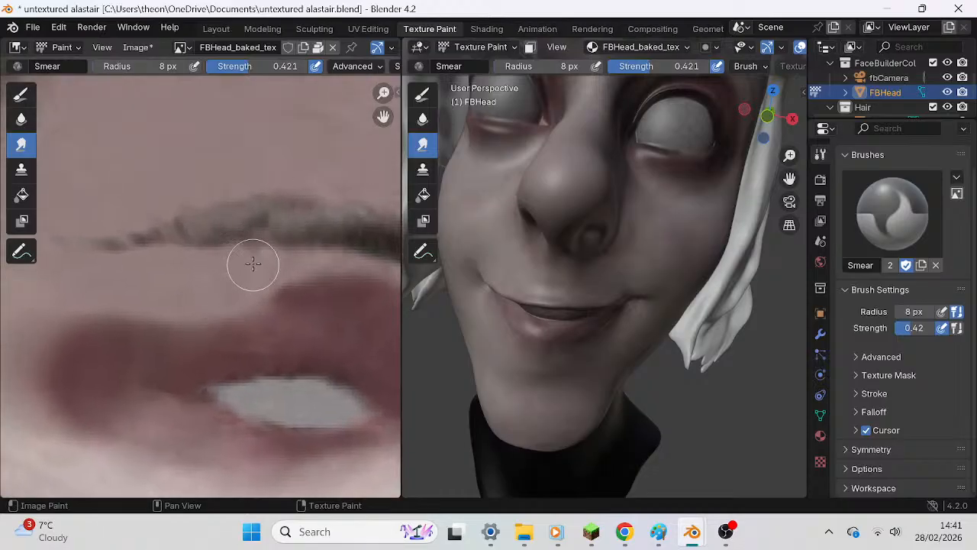
pyautogui.moveTo(618, 201)
pyautogui.mouseDown(button='middle')
pyautogui.moveTo(656, 245)
pyautogui.moveTo(681, 154)
pyautogui.moveTo(762, 176)
pyautogui.moveTo(740, 183)
pyautogui.mouseUp(button='middle')
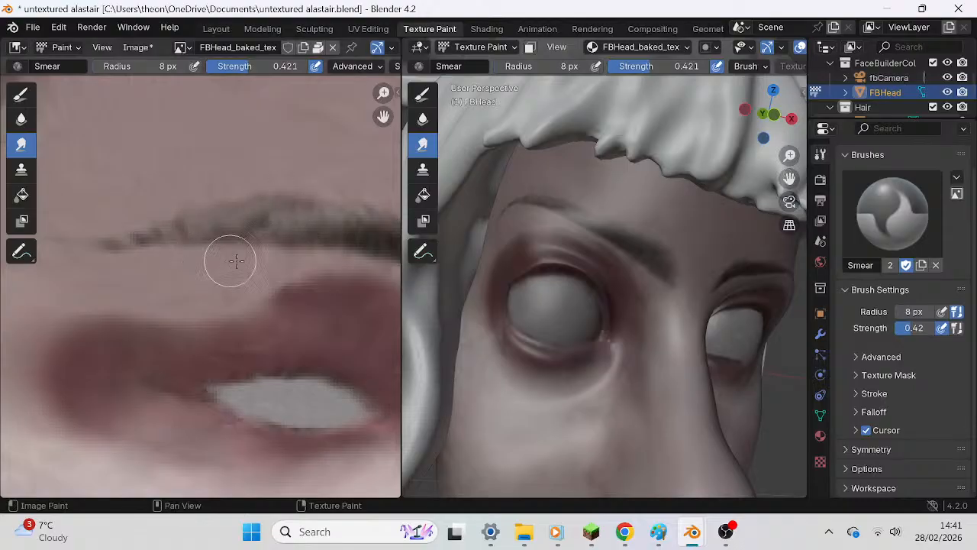
pyautogui.moveTo(503, 235); pyautogui.dragTo(530, 235, button='middle')
pyautogui.moveTo(170, 264)
pyautogui.mouseDown(button='middle')
pyautogui.moveTo(258, 238)
pyautogui.moveTo(236, 218)
pyautogui.moveTo(242, 256)
pyautogui.moveTo(185, 253)
pyautogui.mouseUp(button='middle')
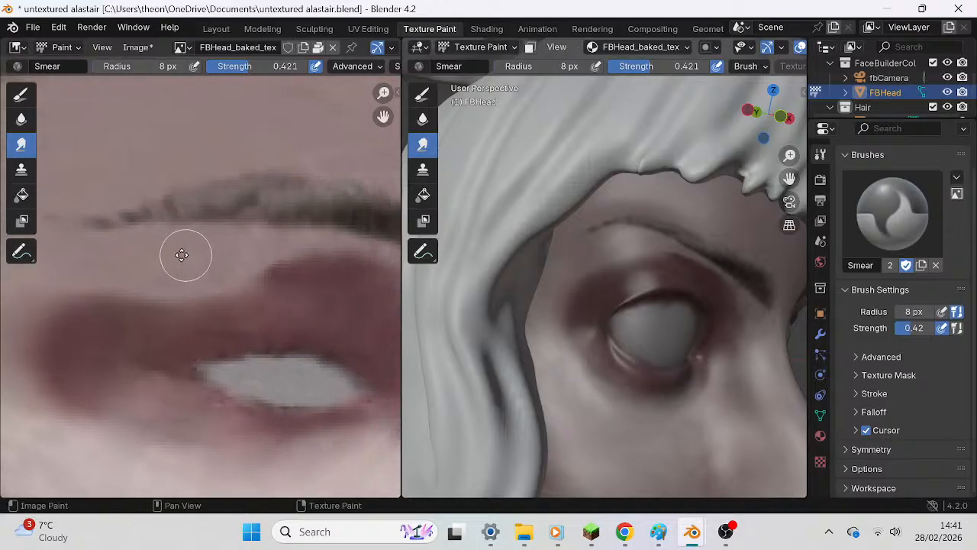
# Set the Smear brush radius to 22 px and smear the forehead between the character's right eyebrow and the hairline.
pyautogui.moveTo(649, 248)
pyautogui.mouseDown(button='middle')
pyautogui.moveTo(639, 264)
pyautogui.moveTo(549, 248)
pyautogui.mouseUp(button='middle')
pyautogui.moveTo(330, 232)
pyautogui.mouseDown(button='middle')
pyautogui.moveTo(119, 290)
pyautogui.moveTo(264, 216)
pyautogui.mouseUp(button='middle')
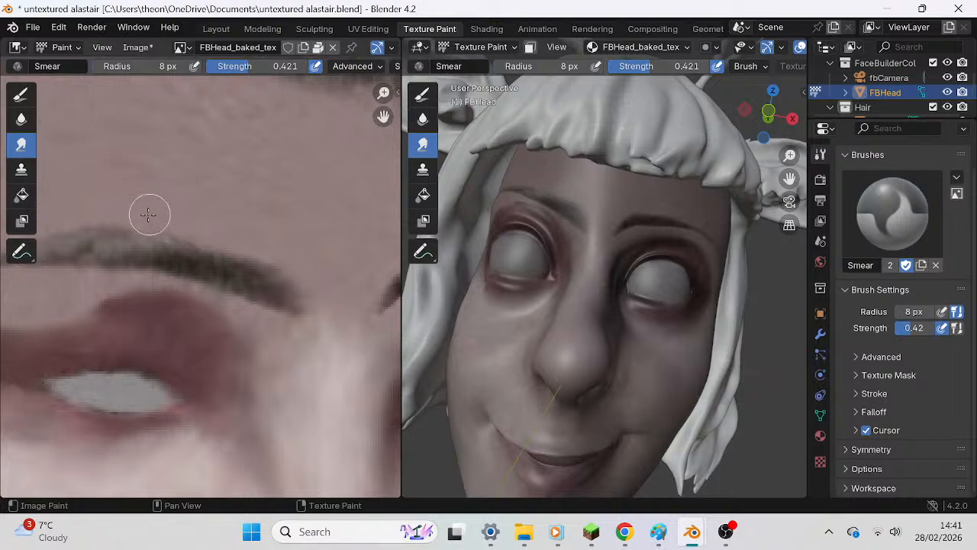
pyautogui.scroll(-1, 297, 200)
pyautogui.moveTo(309, 180); pyautogui.dragTo(298, 275, button='middle')
pyautogui.moveTo(114, 70)
pyautogui.mouseDown()
pyautogui.moveTo(153, 71)
pyautogui.moveTo(137, 68)
pyautogui.mouseUp()
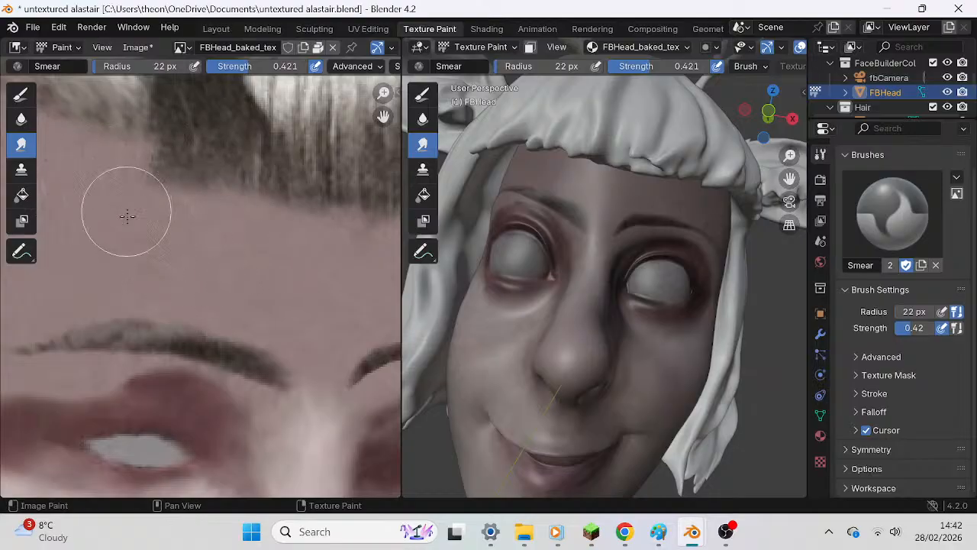
pyautogui.scroll(-2, 115, 172)
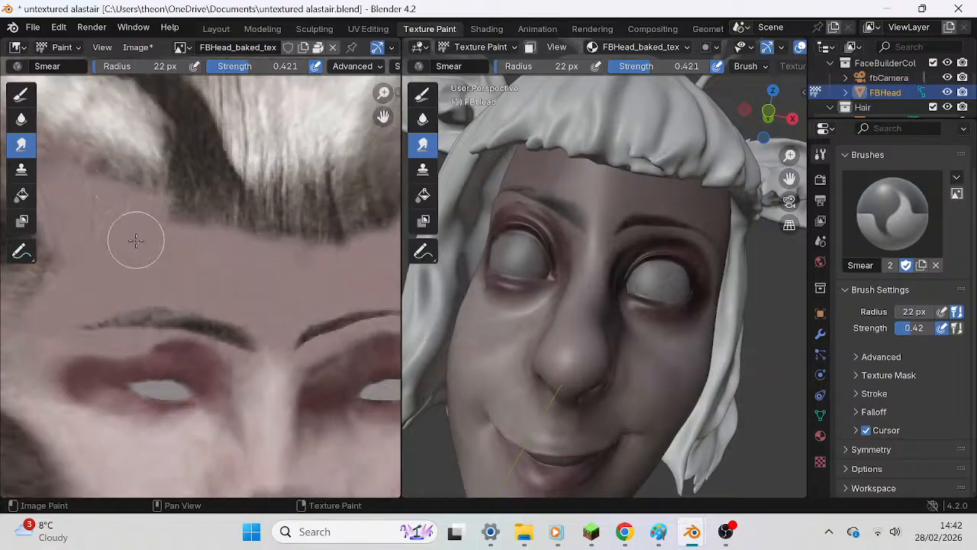
pyautogui.moveTo(201, 266); pyautogui.dragTo(277, 261, button='middle')
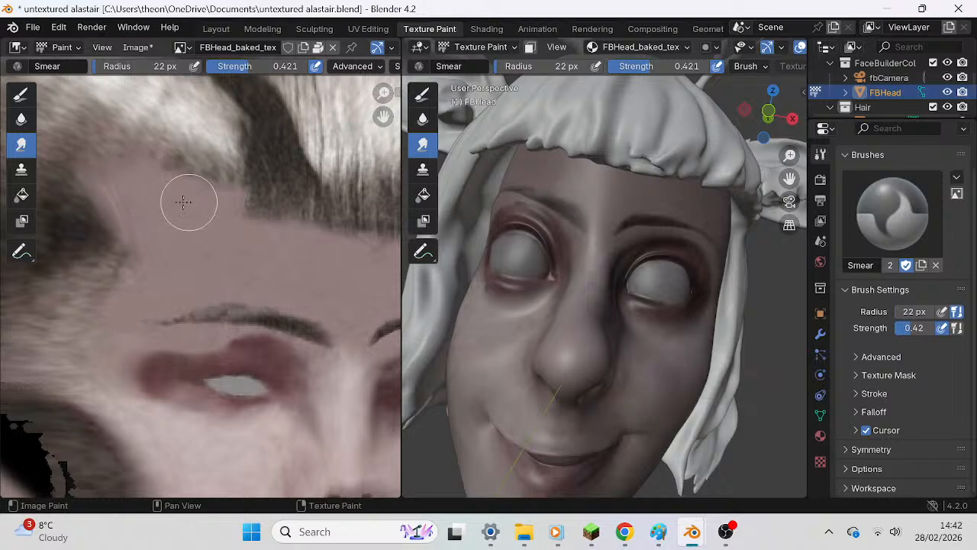
pyautogui.moveTo(262, 229); pyautogui.dragTo(212, 240, button='middle')
pyautogui.moveTo(174, 165); pyautogui.dragTo(114, 221, button='middle')
# Smear the forehead skin from the character's right temple across toward the left eyebrow.
pyautogui.moveTo(549, 162); pyautogui.dragTo(540, 109, button='middle')
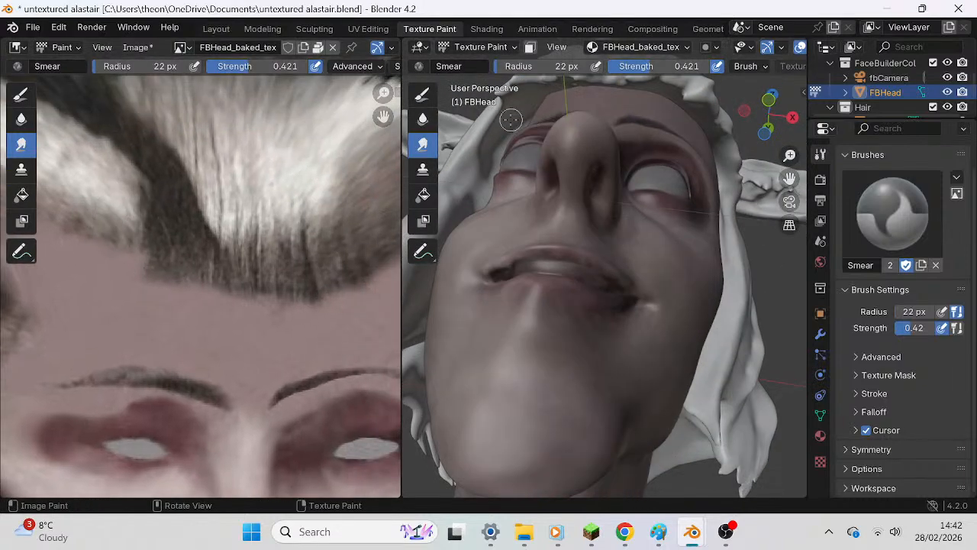
pyautogui.moveTo(631, 223)
pyautogui.mouseDown(button='middle')
pyautogui.moveTo(585, 222)
pyautogui.moveTo(680, 280)
pyautogui.moveTo(668, 283)
pyautogui.mouseUp(button='middle')
pyautogui.moveTo(179, 353); pyautogui.dragTo(244, 308, button='middle')
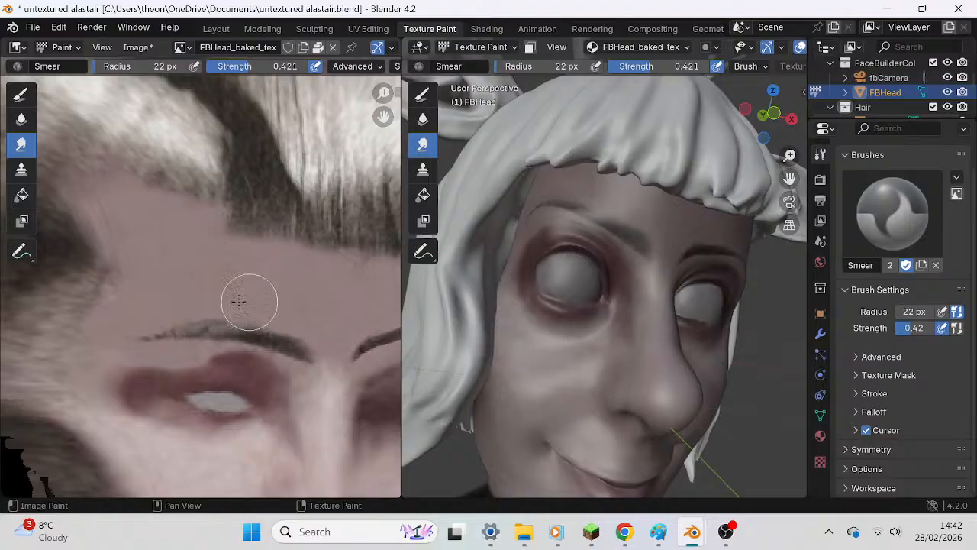
pyautogui.moveTo(154, 265)
pyautogui.mouseDown()
pyautogui.moveTo(126, 252)
pyautogui.moveTo(128, 223)
pyautogui.moveTo(129, 249)
pyautogui.moveTo(111, 253)
pyautogui.moveTo(102, 225)
pyautogui.moveTo(90, 220)
pyautogui.moveTo(105, 203)
pyautogui.moveTo(135, 268)
pyautogui.moveTo(119, 261)
pyautogui.moveTo(138, 262)
pyautogui.moveTo(136, 294)
pyautogui.moveTo(175, 309)
pyautogui.moveTo(147, 307)
pyautogui.moveTo(179, 287)
pyautogui.mouseUp()
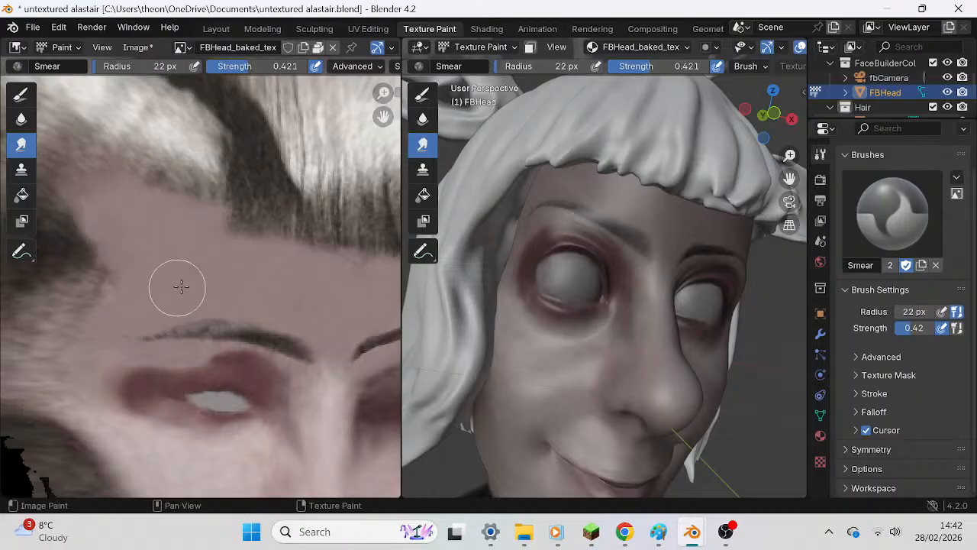
pyautogui.scroll(-3, 183, 283)
pyautogui.moveTo(243, 279)
pyautogui.mouseDown()
pyautogui.moveTo(262, 257)
pyautogui.moveTo(244, 271)
pyautogui.moveTo(314, 270)
pyautogui.moveTo(309, 254)
pyautogui.mouseUp()
pyautogui.moveTo(300, 254); pyautogui.dragTo(233, 245, button='middle')
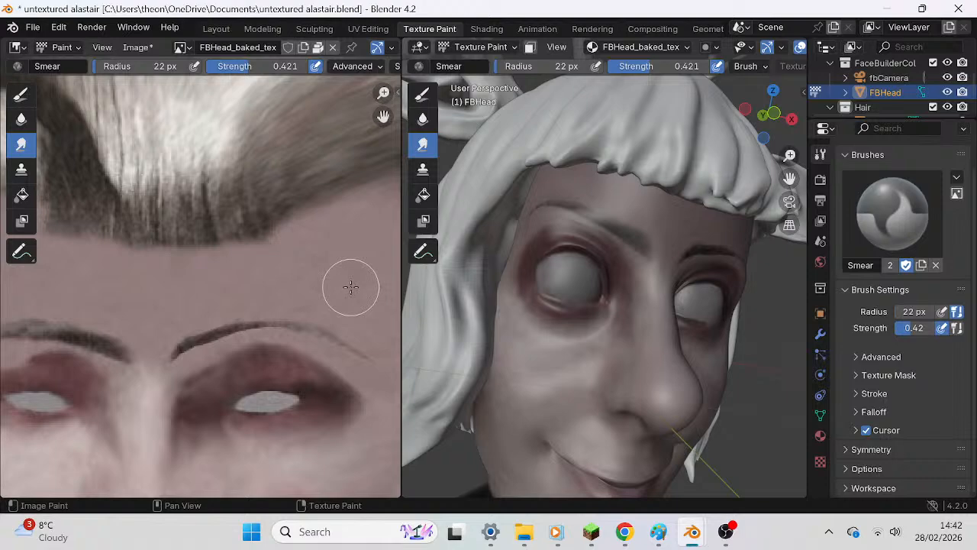
# Set the Smear brush radius to 9 px and smear around the thin outer end of the character's left eyebrow.
pyautogui.scroll(3, 229, 229)
pyautogui.moveTo(105, 67); pyautogui.dragTo(94, 70)
pyautogui.moveTo(229, 163); pyautogui.dragTo(197, 169, button='middle')
pyautogui.moveTo(119, 70); pyautogui.dragTo(111, 69)
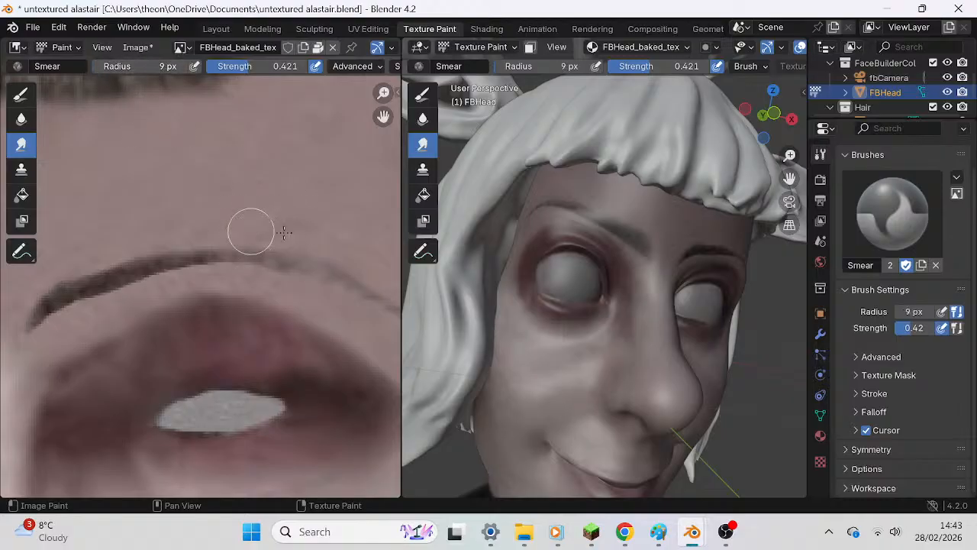
pyautogui.moveTo(355, 249); pyautogui.dragTo(303, 254, button='middle')
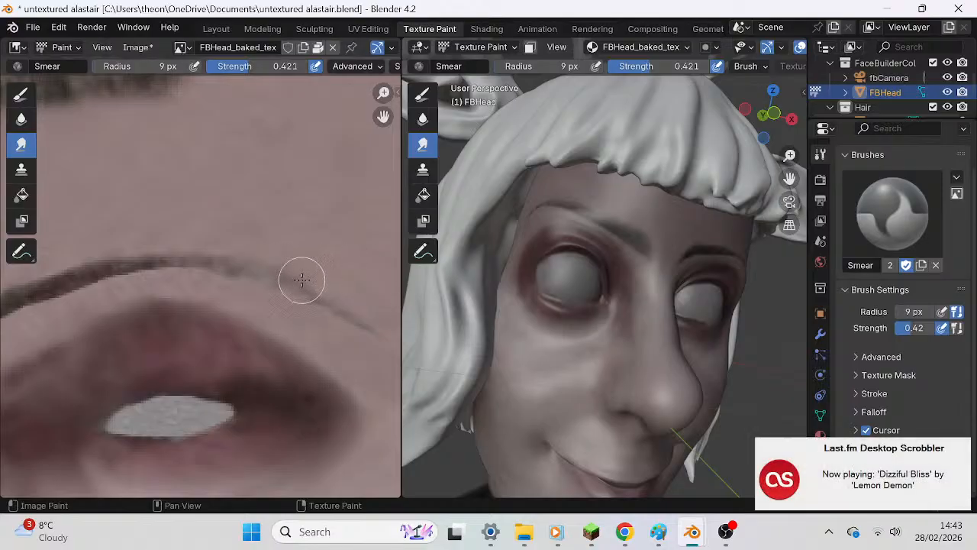
# Reduce the Smear brush radius to 4 px for fine work on the character's left eyebrow.
pyautogui.scroll(-1, 260, 252)
pyautogui.scroll(1, 243, 241)
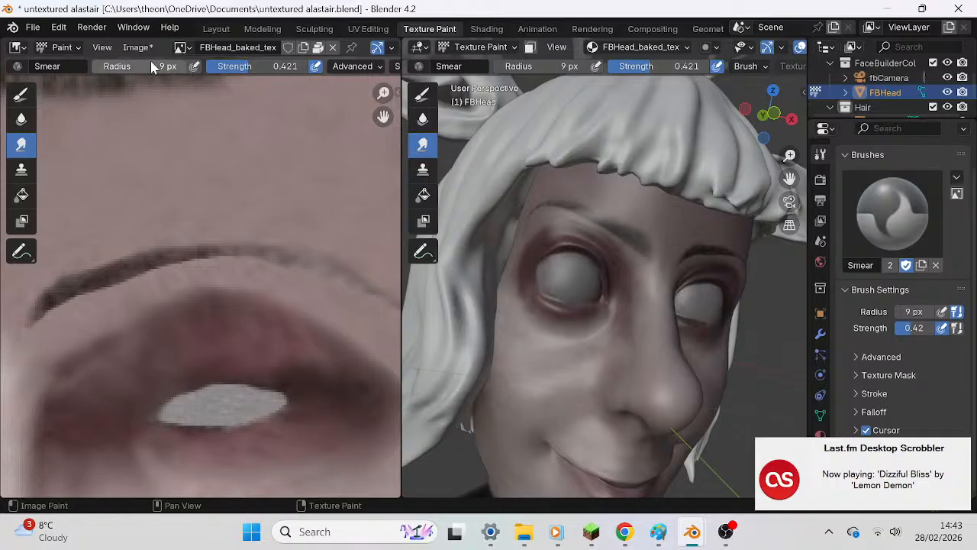
pyautogui.moveTo(155, 69)
pyautogui.mouseDown()
pyautogui.moveTo(114, 68)
pyautogui.moveTo(164, 69)
pyautogui.mouseUp()
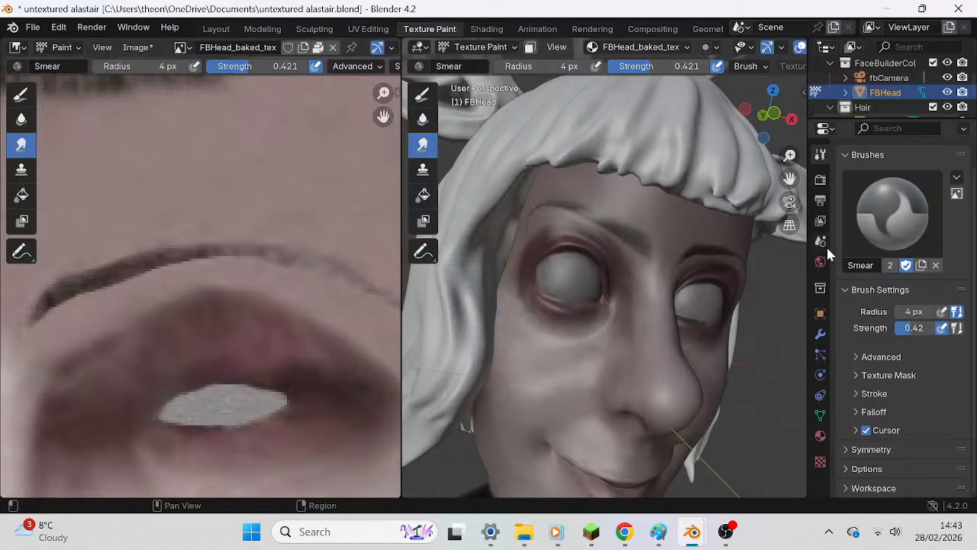
# Switch the 3D viewport to orthographic projection and frame the whole head with its hair, ears and antlers.
pyautogui.click(790, 225)
pyautogui.scroll(-3, 717, 288)
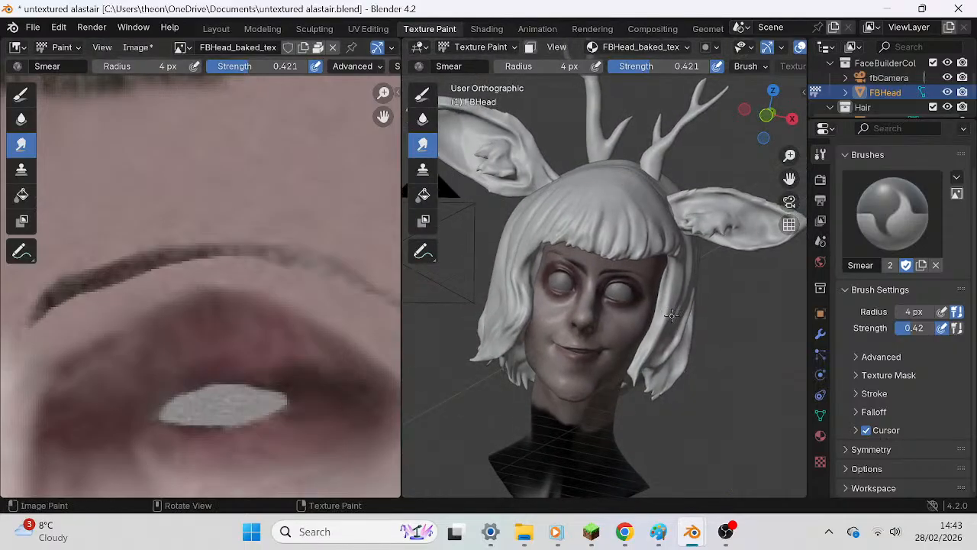
pyautogui.rightClick(706, 299)
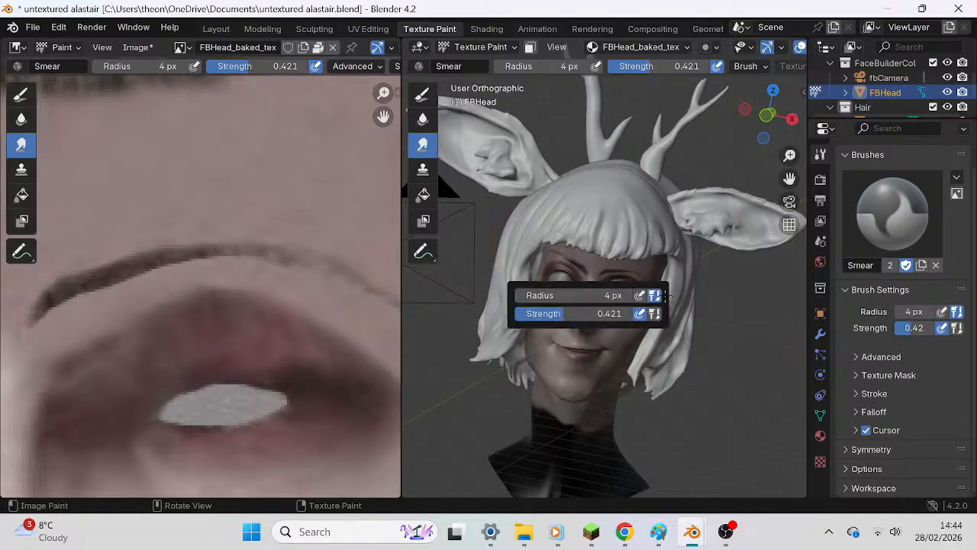
pyautogui.rightClick(707, 292)
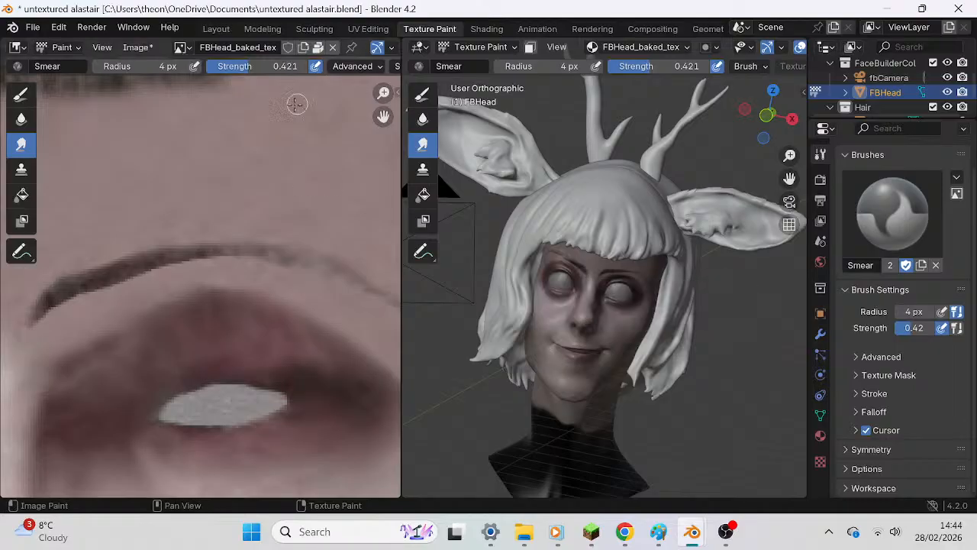
# Switch to the Draw brush and inspect the whole head model from several angles.
pyautogui.click(423, 97)
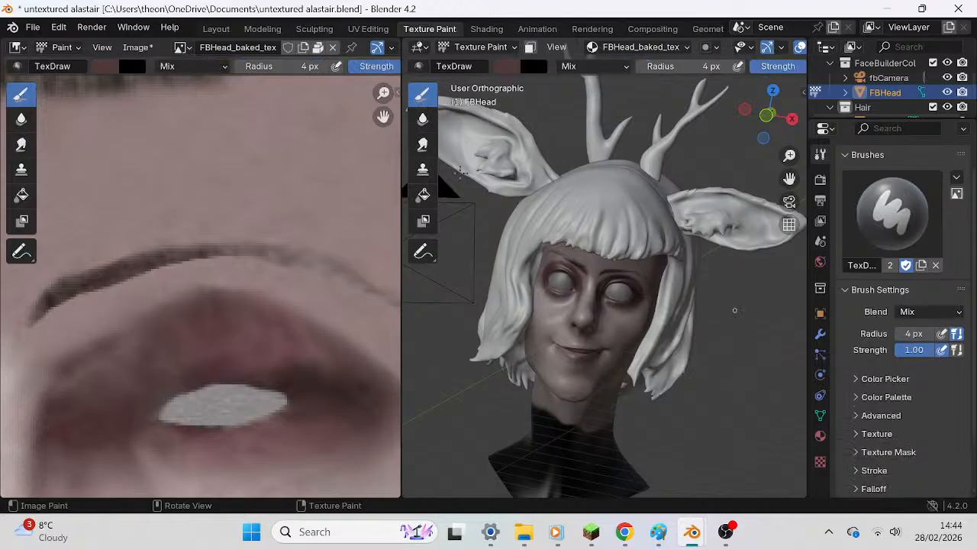
pyautogui.moveTo(789, 178); pyautogui.dragTo(770, 159)
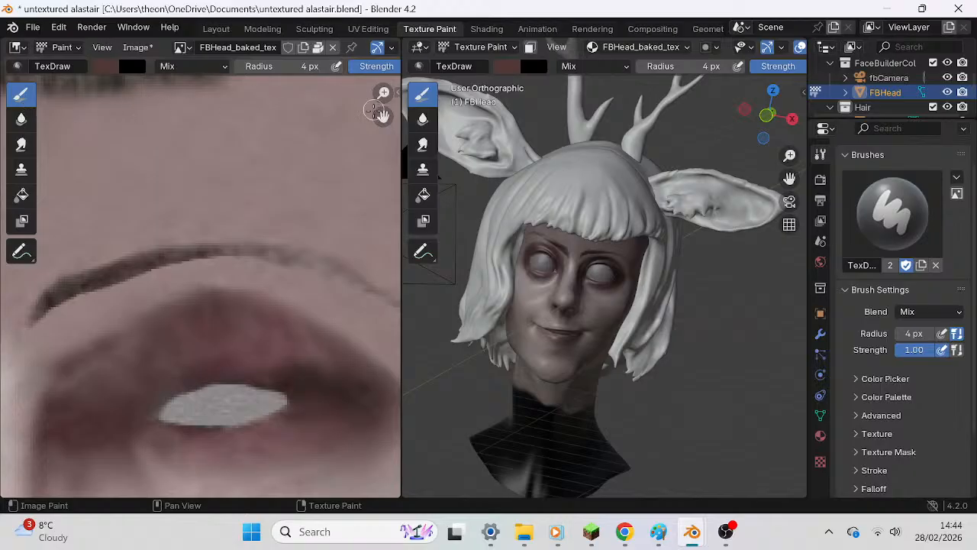
pyautogui.moveTo(527, 204)
pyautogui.mouseDown(button='middle')
pyautogui.moveTo(698, 331)
pyautogui.moveTo(673, 334)
pyautogui.mouseUp(button='middle')
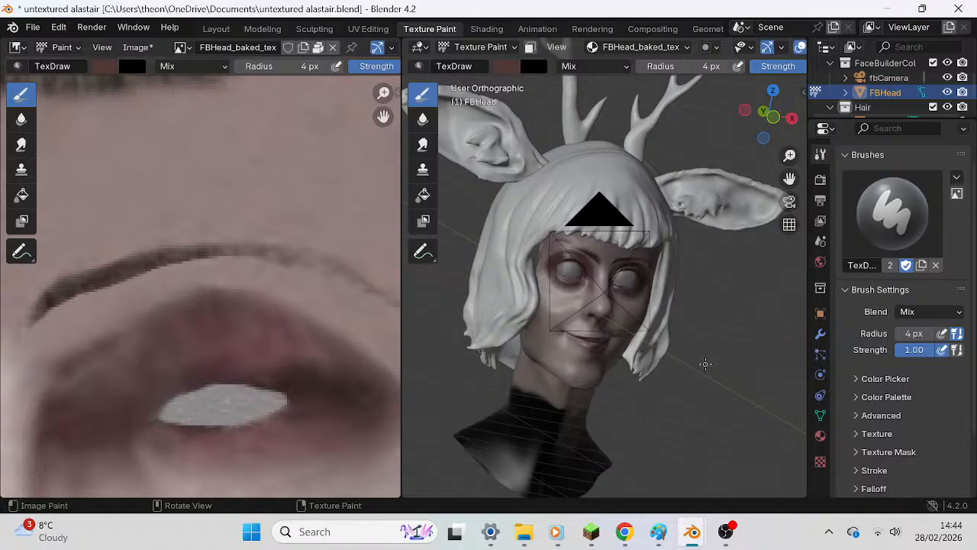
pyautogui.moveTo(689, 356)
pyautogui.mouseDown(button='middle')
pyautogui.moveTo(635, 287)
pyautogui.moveTo(697, 401)
pyautogui.moveTo(410, 346)
pyautogui.moveTo(671, 397)
pyautogui.moveTo(830, 347)
pyautogui.moveTo(648, 333)
pyautogui.moveTo(592, 353)
pyautogui.moveTo(560, 338)
pyautogui.moveTo(798, 337)
pyautogui.moveTo(658, 312)
pyautogui.mouseUp(button='middle')
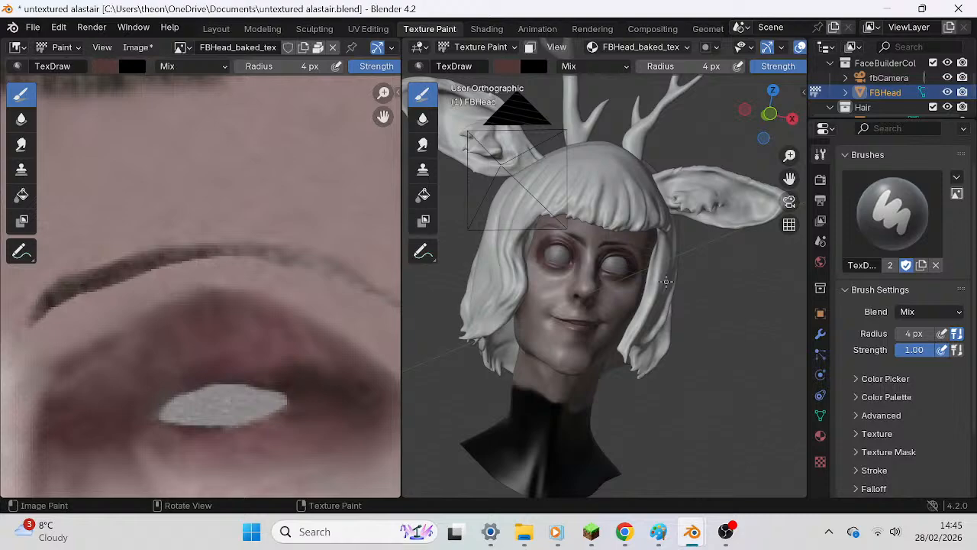
pyautogui.moveTo(666, 282); pyautogui.dragTo(593, 439, button='middle')
# Select the Cube hair object in the Hair collection.
pyautogui.moveTo(519, 544)
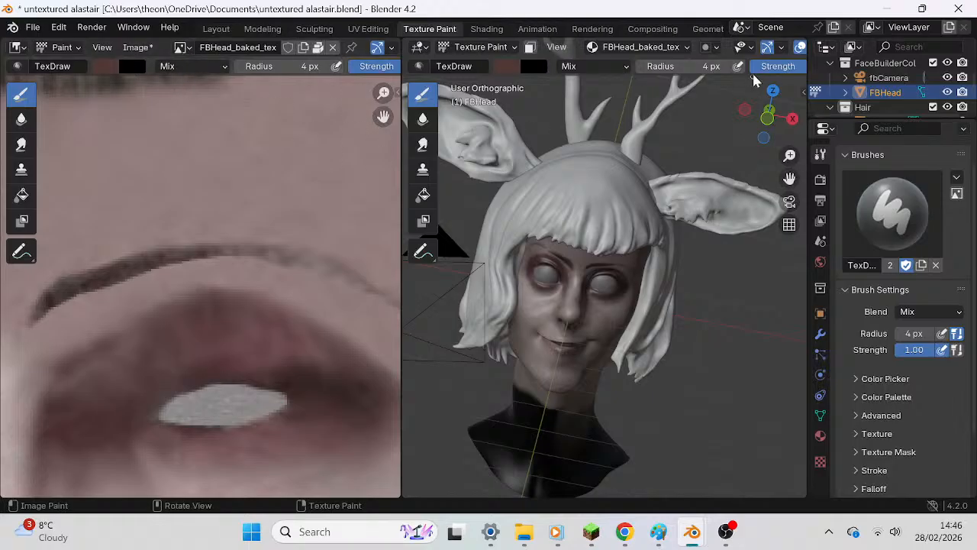
pyautogui.scroll(-3, 885, 107)
pyautogui.click(878, 92)
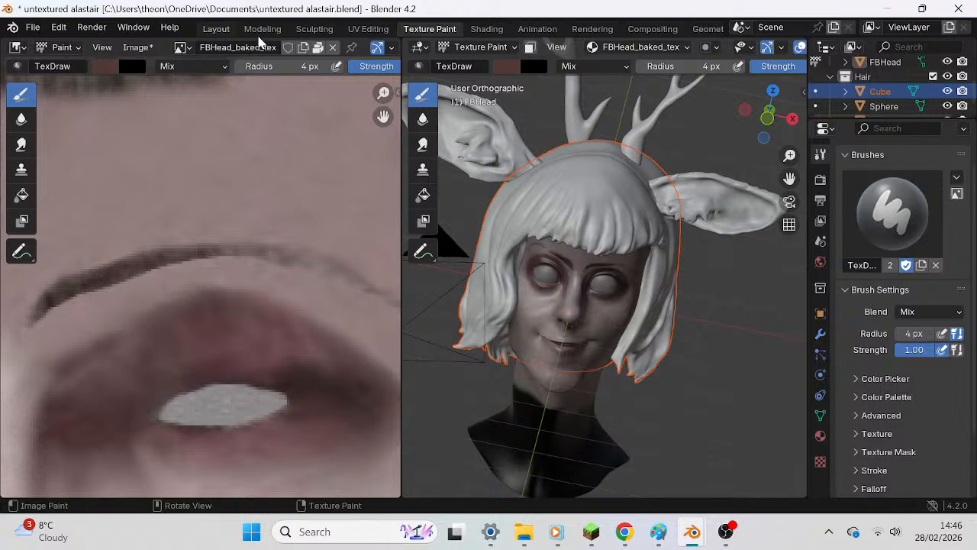
# Switch to the Layout workspace and clear the object selection around the textured head.
pyautogui.click(215, 29)
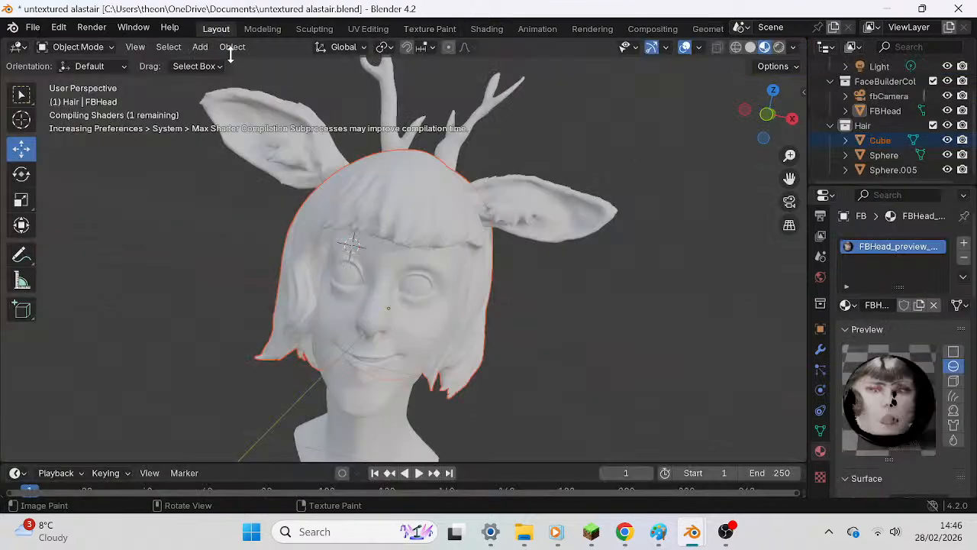
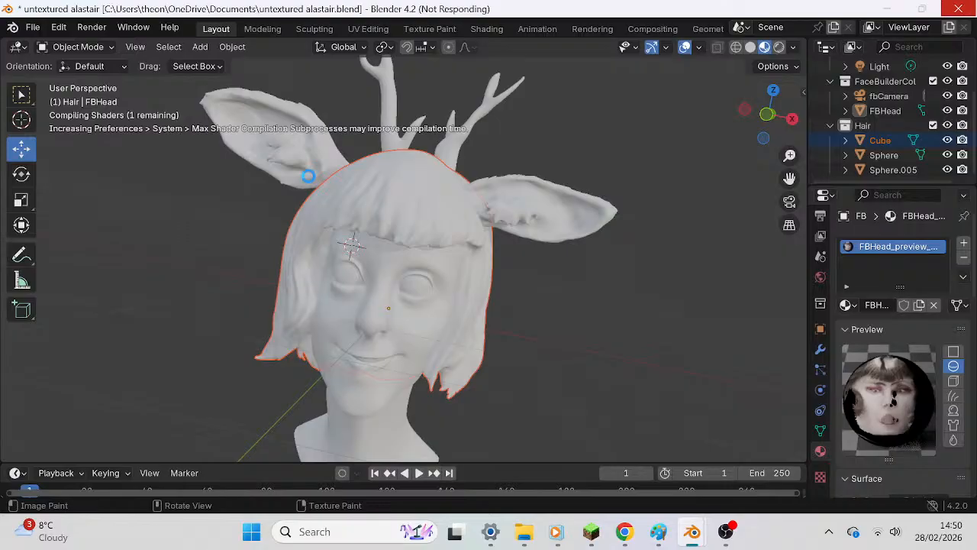
pyautogui.click(308, 176)
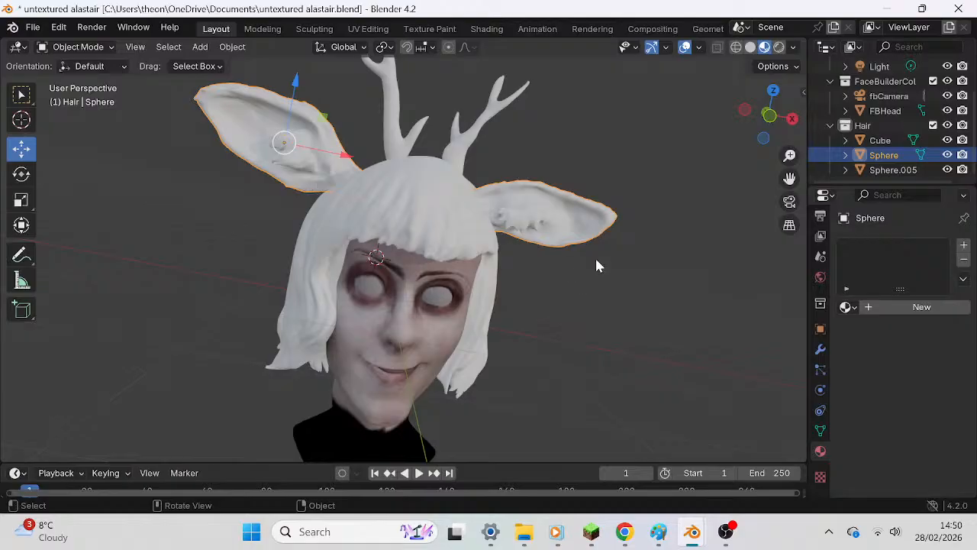
pyautogui.click(499, 411)
pyautogui.moveTo(498, 415); pyautogui.dragTo(527, 367, button='middle')
# Inspect the painted face, hair and ears through the camera and from free angles around the head.
pyautogui.click(786, 205)
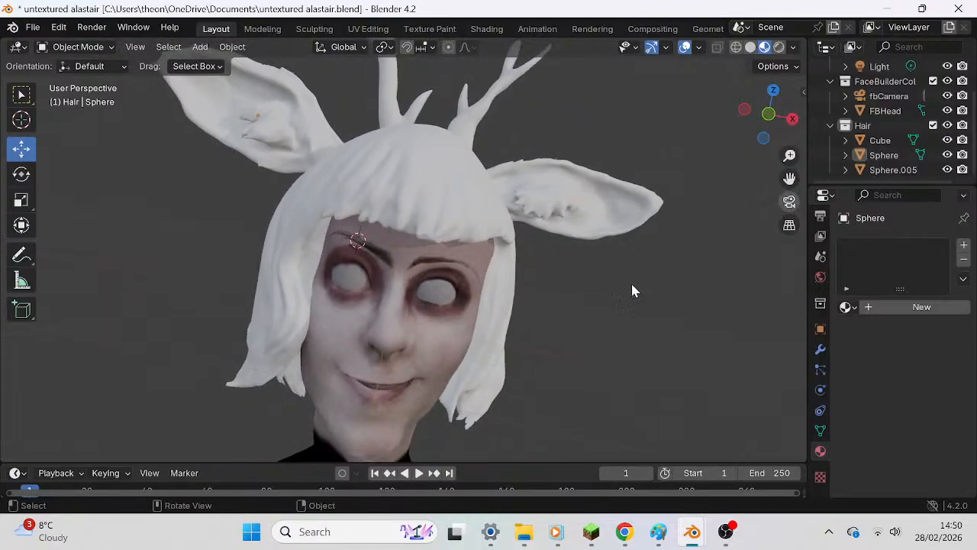
pyautogui.press('KP_0')
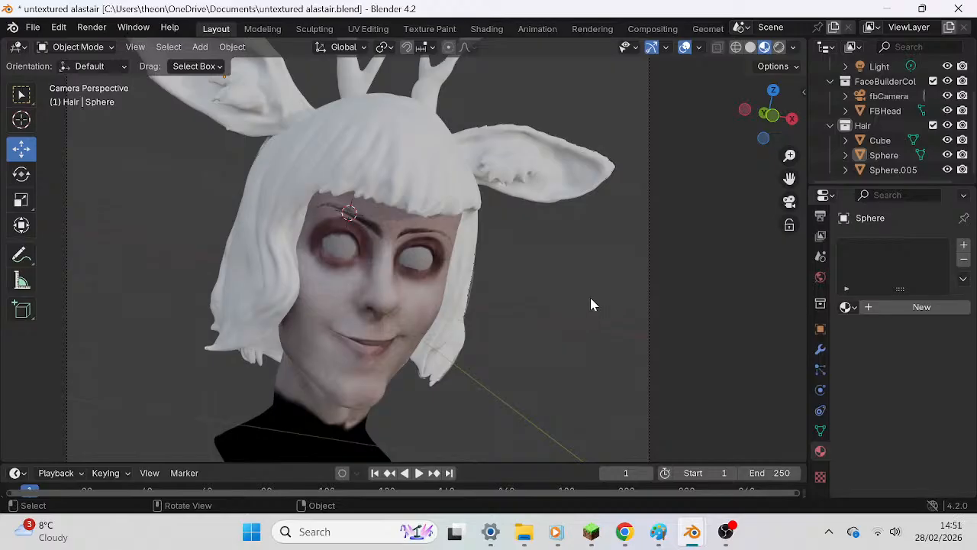
pyautogui.scroll(-2, 458, 307)
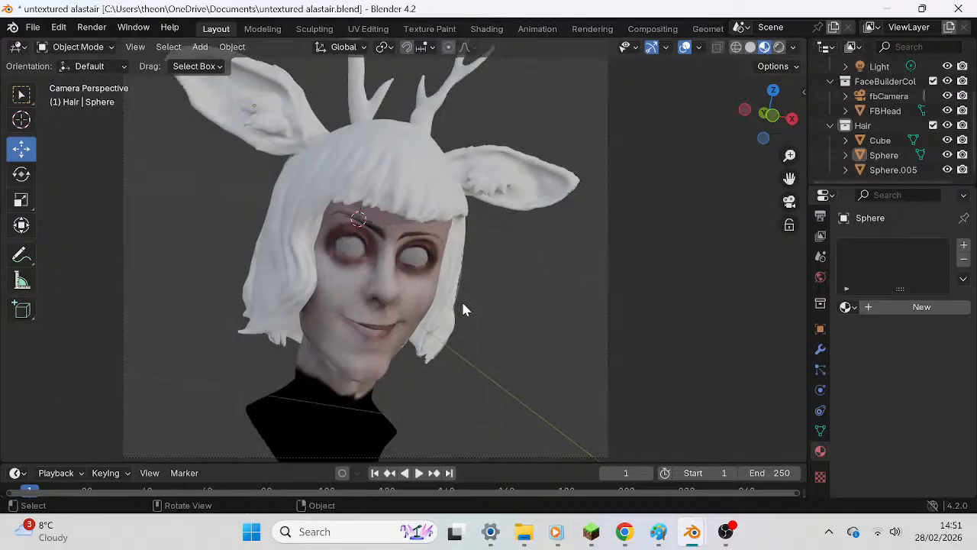
pyautogui.scroll(2, 463, 309)
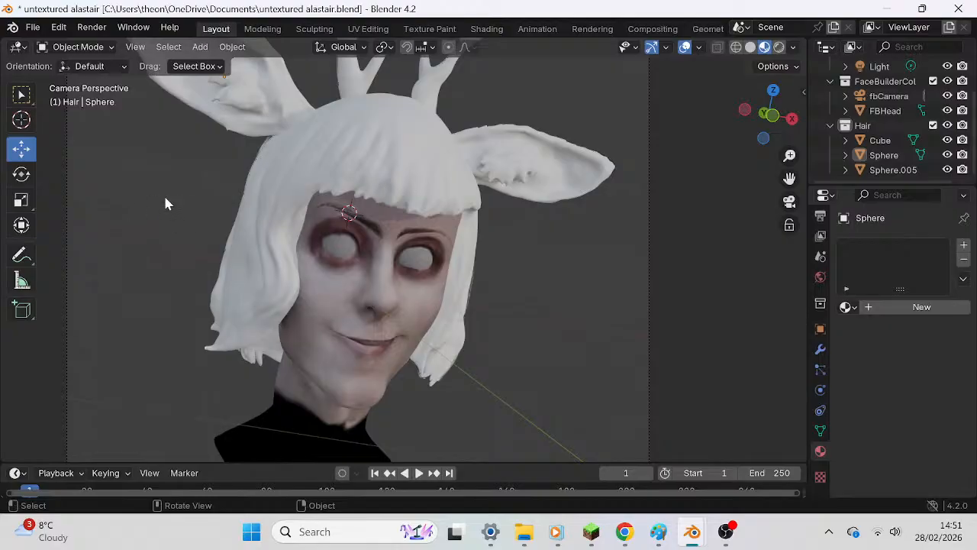
pyautogui.scroll(-3, 156, 205)
pyautogui.moveTo(181, 207); pyautogui.dragTo(454, 221, button='middle')
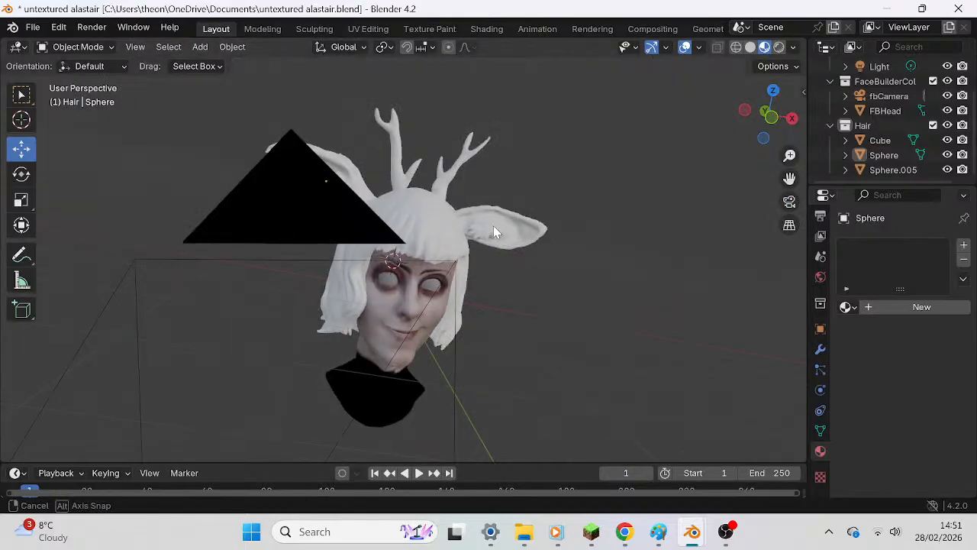
pyautogui.scroll(6, 487, 207)
pyautogui.moveTo(454, 228); pyautogui.dragTo(483, 240, button='middle')
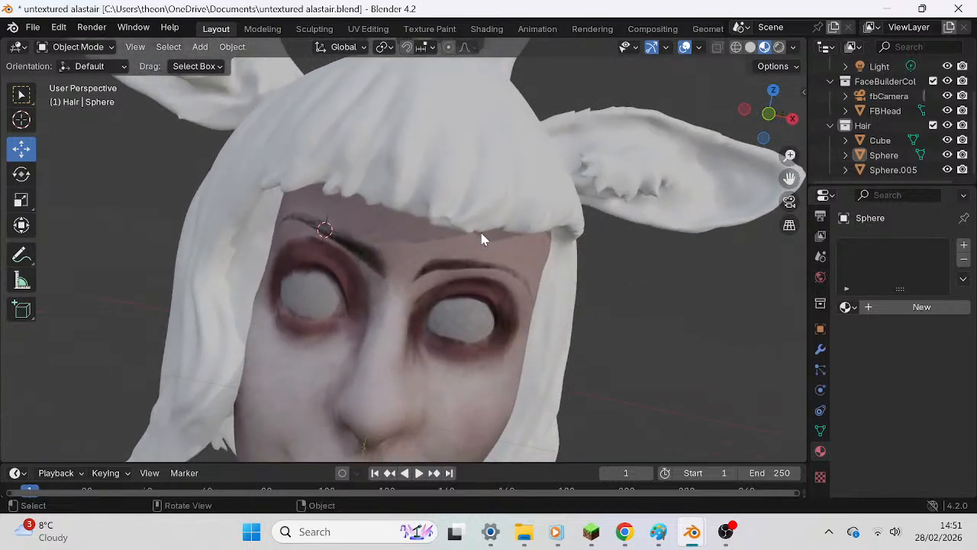
pyautogui.scroll(-2, 502, 116)
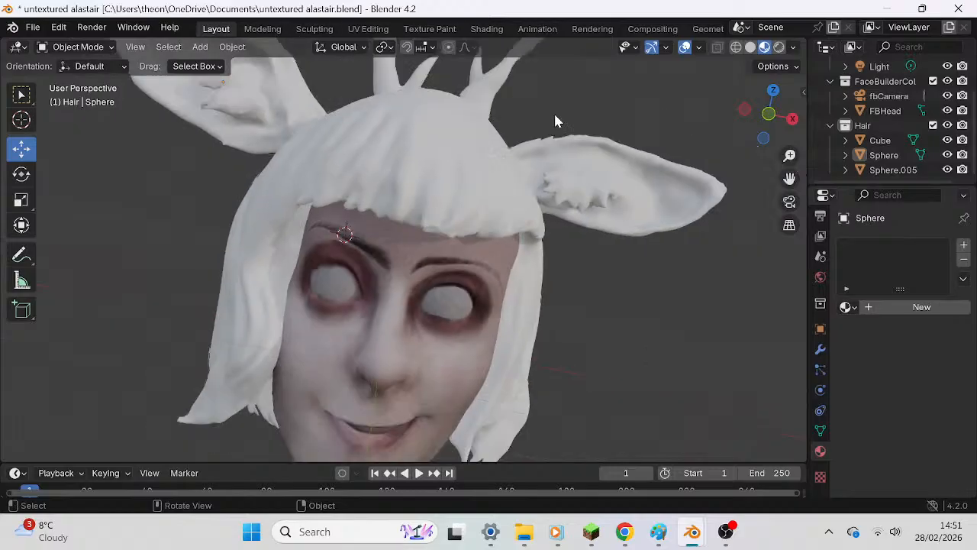
# Check the objects in the Hair collection and make the Cube hair mesh the active selection.
pyautogui.click(879, 140)
pyautogui.moveTo(716, 204); pyautogui.dragTo(611, 221, button='middle')
pyautogui.click(883, 155)
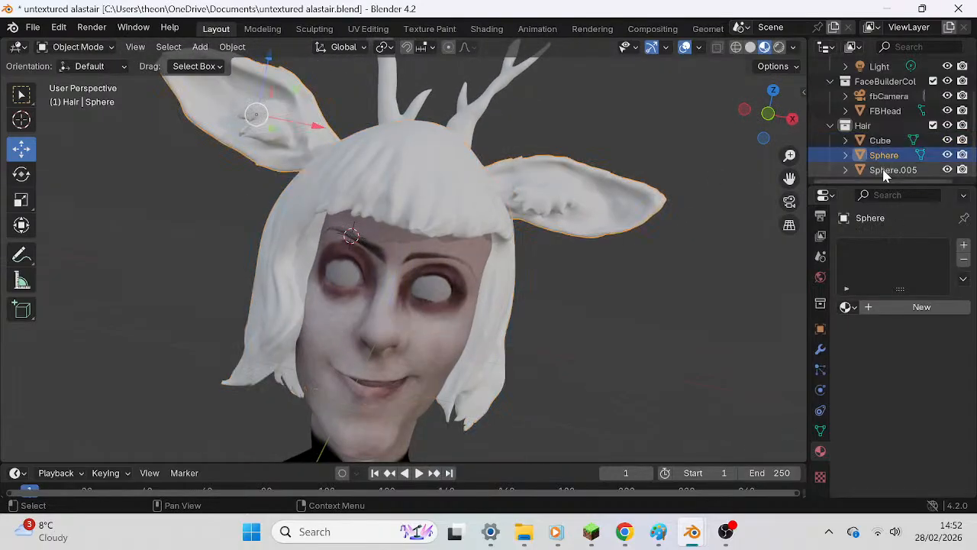
pyautogui.click(889, 169)
pyautogui.click(883, 142)
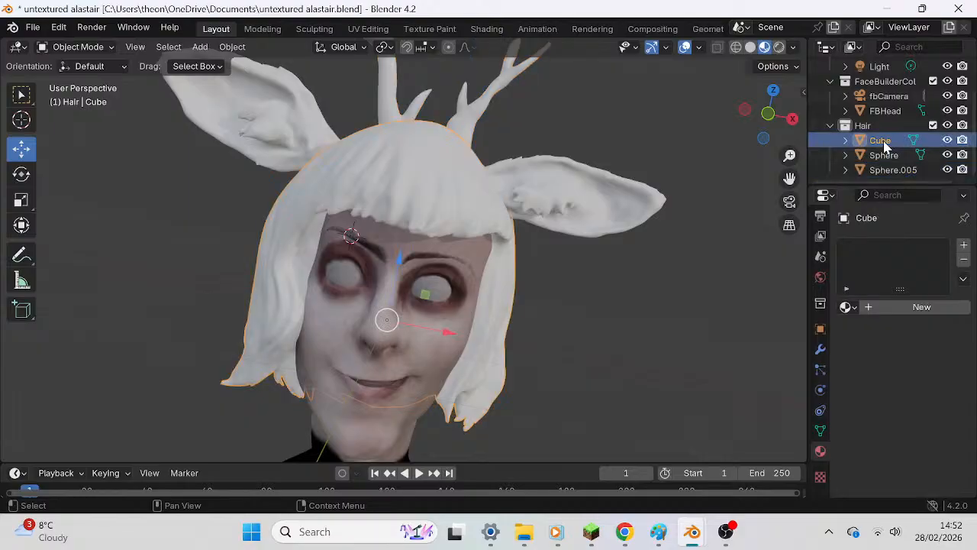
pyautogui.rightClick(885, 145)
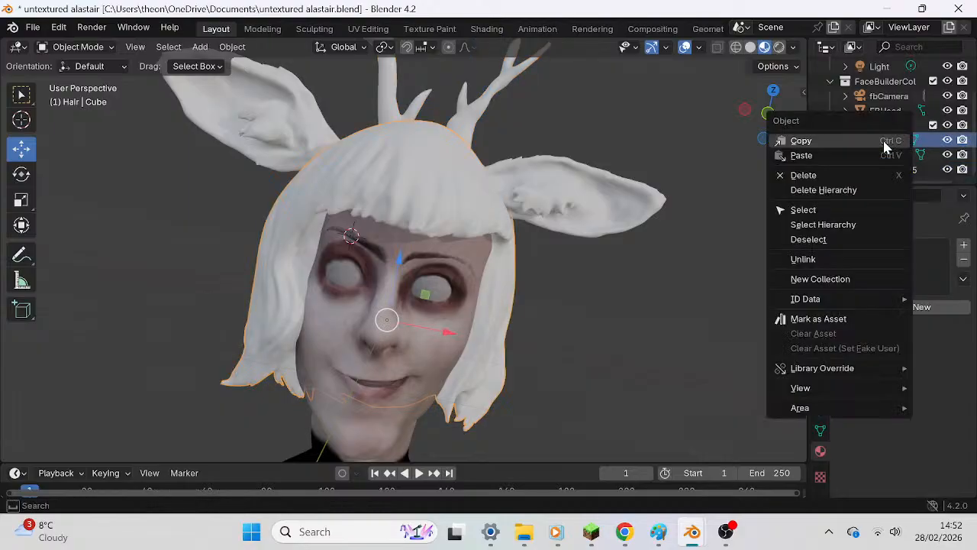
pyautogui.click(932, 143)
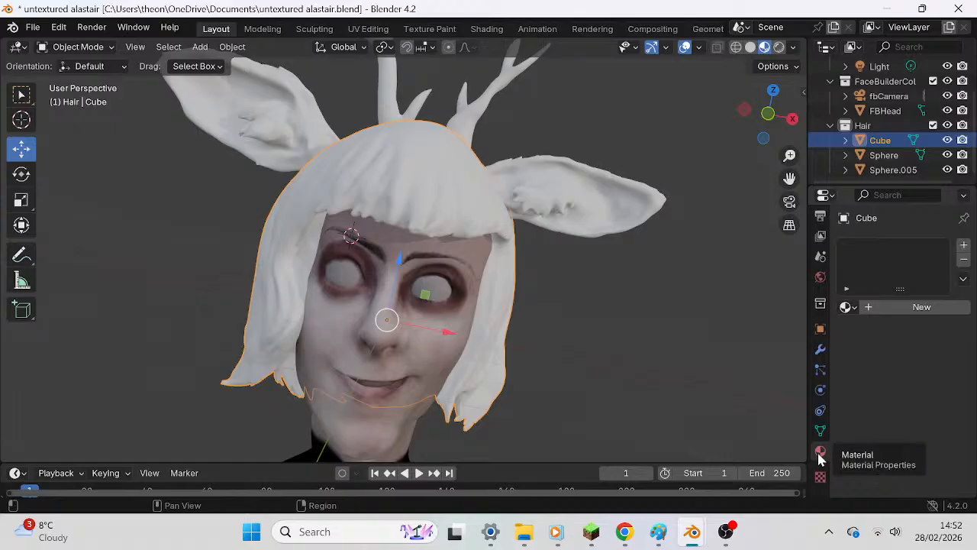
pyautogui.rightClick(352, 168)
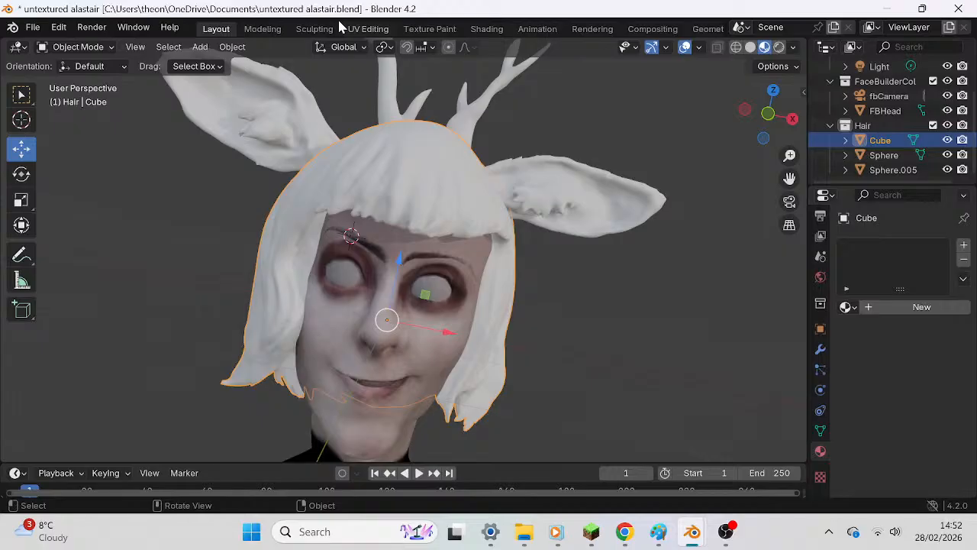
# Unwrap the Cube hair mesh in the UV Editing workspace and check its UV layout.
pyautogui.click(342, 29)
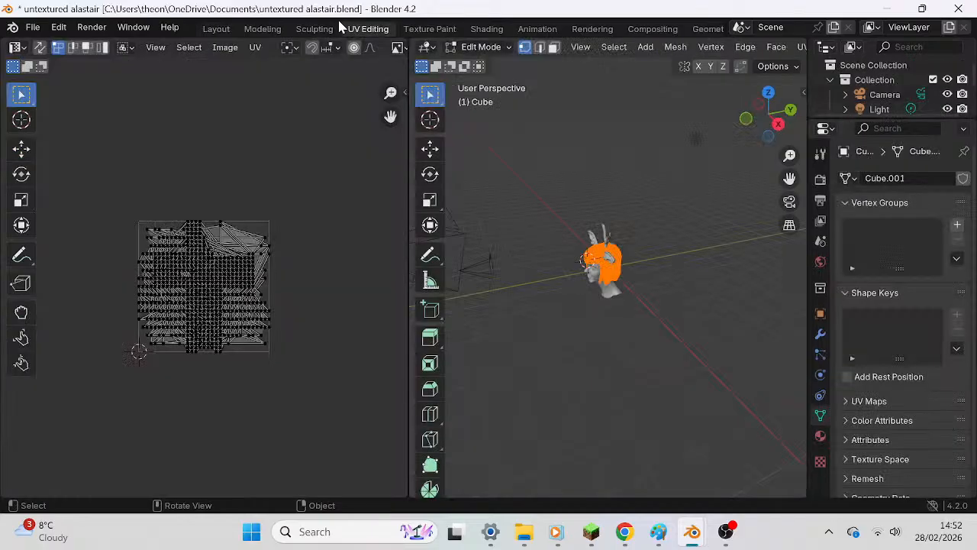
pyautogui.moveTo(522, 366); pyautogui.dragTo(669, 306, button='middle')
pyautogui.scroll(6, 667, 294)
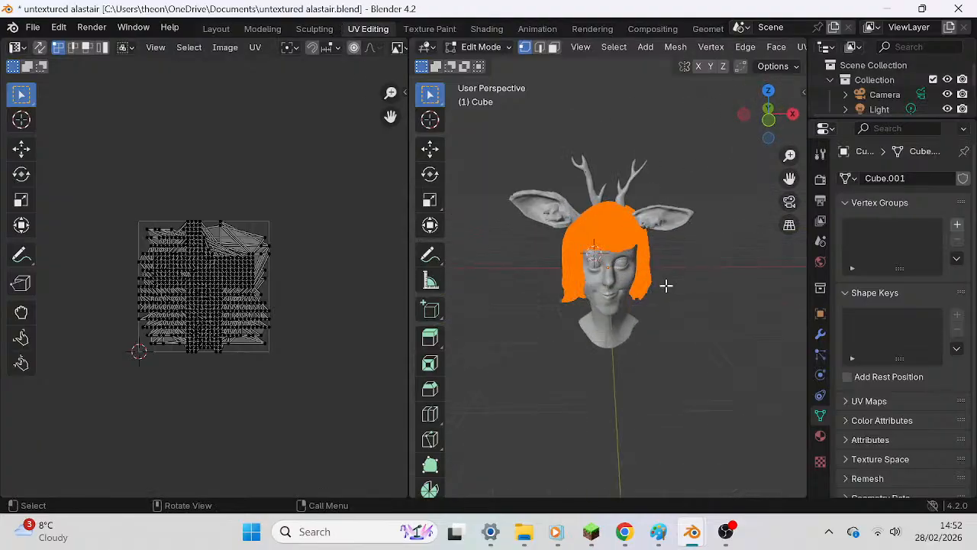
pyautogui.rightClick(632, 214)
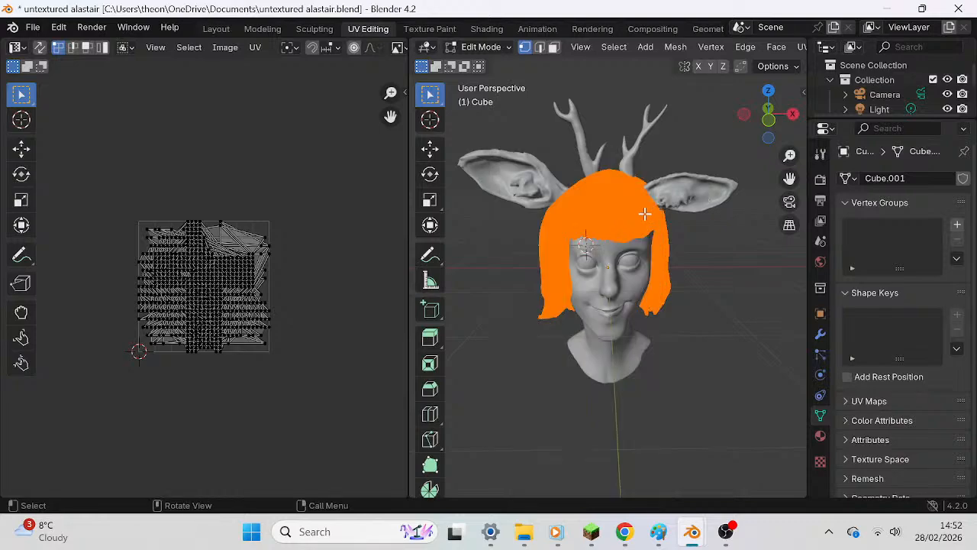
pyautogui.press('u')
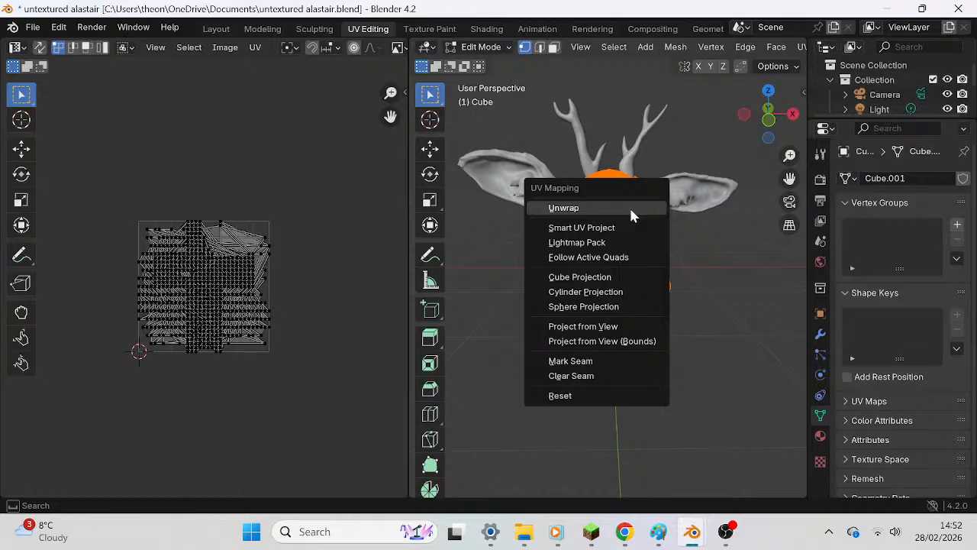
pyautogui.click(630, 211)
pyautogui.scroll(4, 616, 216)
pyautogui.scroll(4, 615, 216)
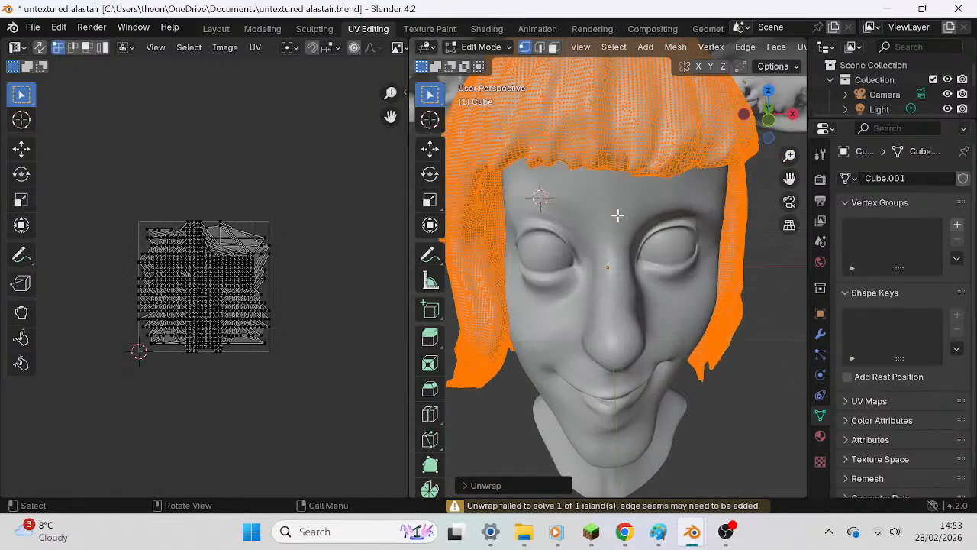
pyautogui.scroll(-8, 615, 216)
pyautogui.scroll(3, 360, 245)
pyautogui.scroll(3, 365, 252)
pyautogui.scroll(-3, 370, 251)
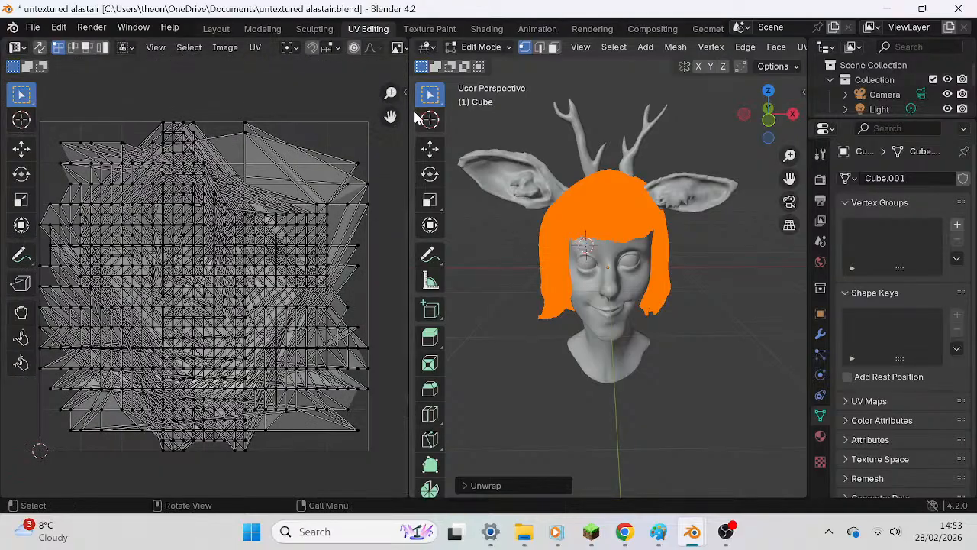
# Return to the Texture Paint workspace and view the hair UVs over the whole FBHead_baked_tex image.
pyautogui.click(429, 28)
pyautogui.scroll(-2, 347, 226)
pyautogui.scroll(-2, 346, 227)
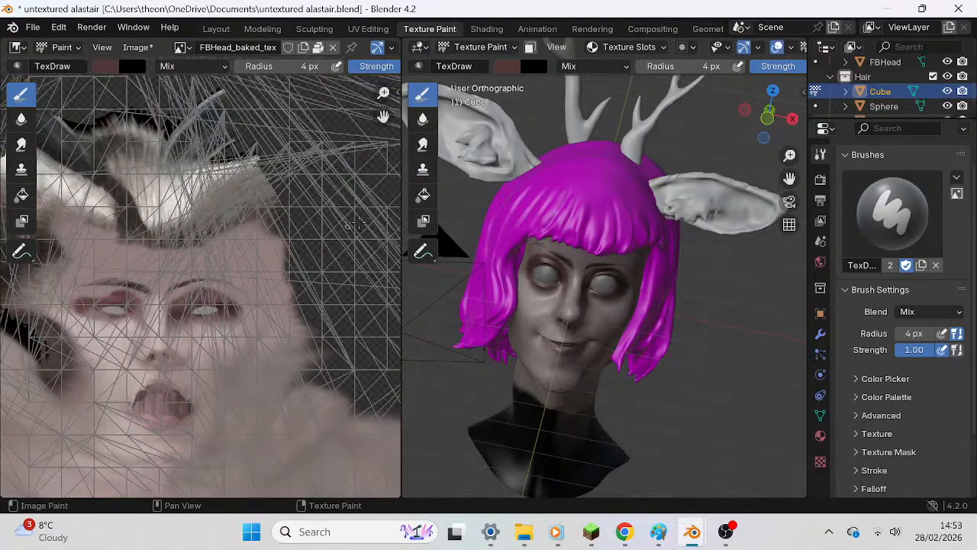
pyautogui.scroll(-2, 283, 264)
pyautogui.moveTo(284, 264); pyautogui.dragTo(323, 238, button='middle')
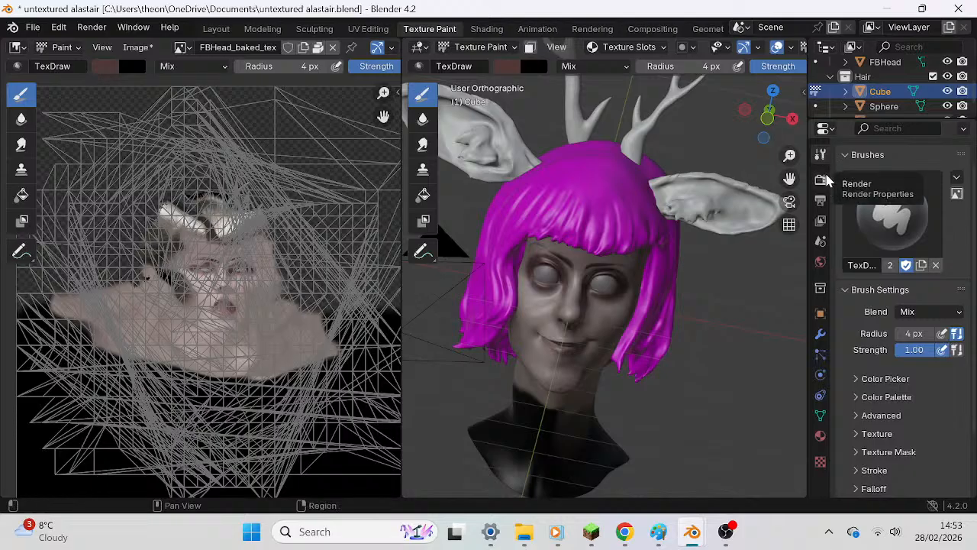
# Create a new material on the Cube hair object and name it hair.
pyautogui.click(820, 461)
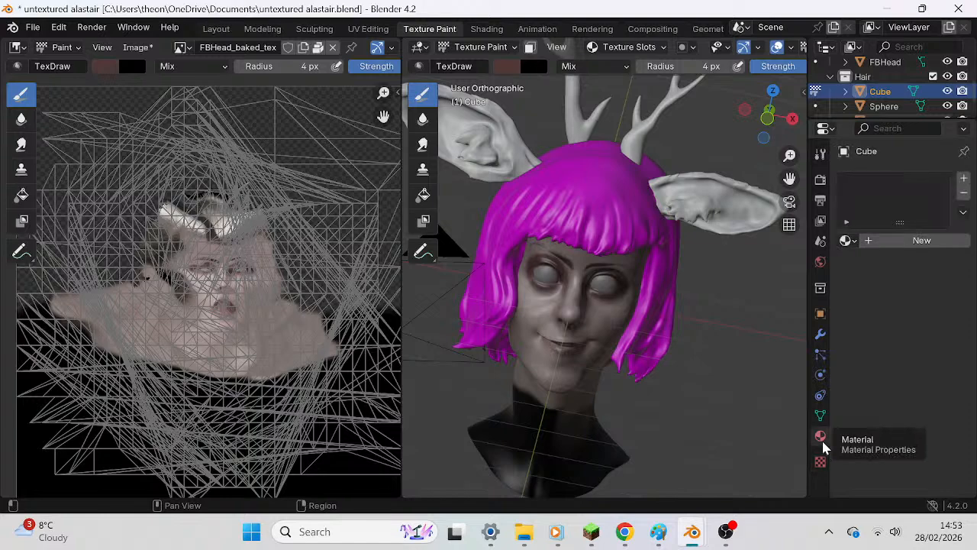
pyautogui.click(819, 435)
pyautogui.click(876, 241)
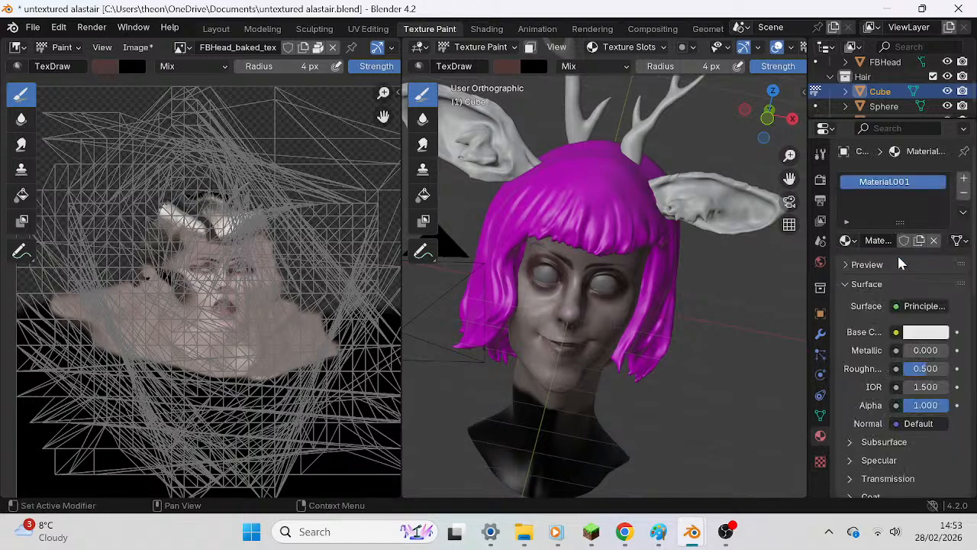
pyautogui.click(878, 241)
pyautogui.write('hair')
pyautogui.press('Return')
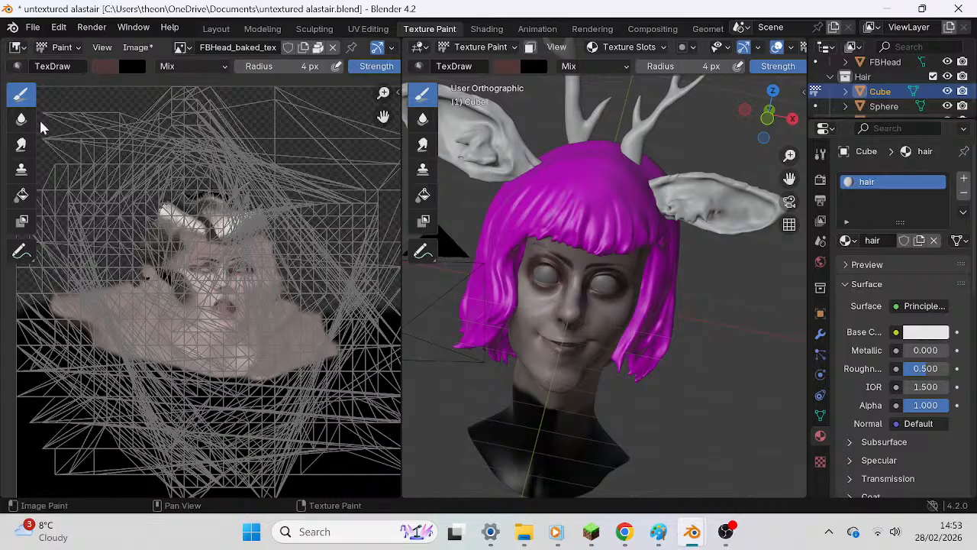
# Save the painted head texture to the Documents folder as FBHead_baked_tex.png in PNG format.
pyautogui.click(181, 48)
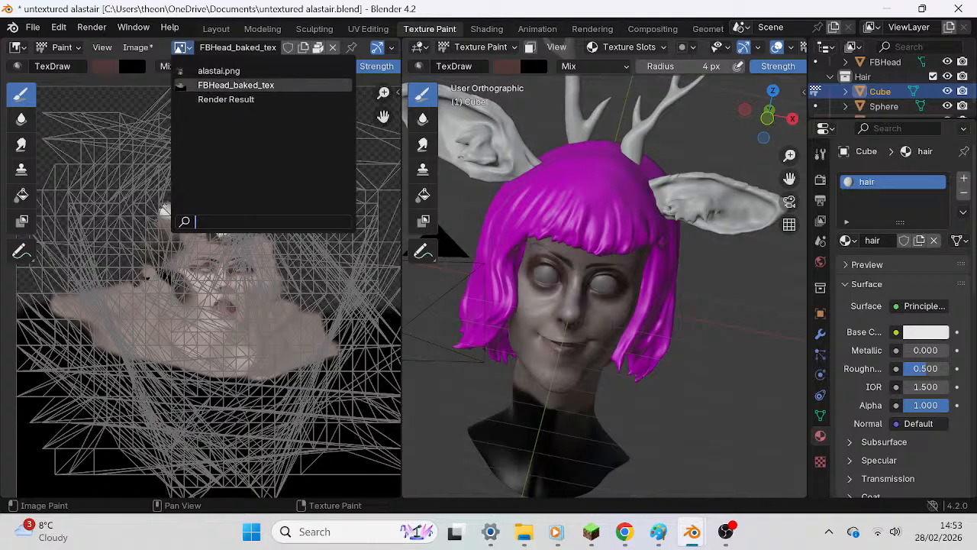
pyautogui.click(137, 47)
pyautogui.click(137, 47)
pyautogui.click(137, 48)
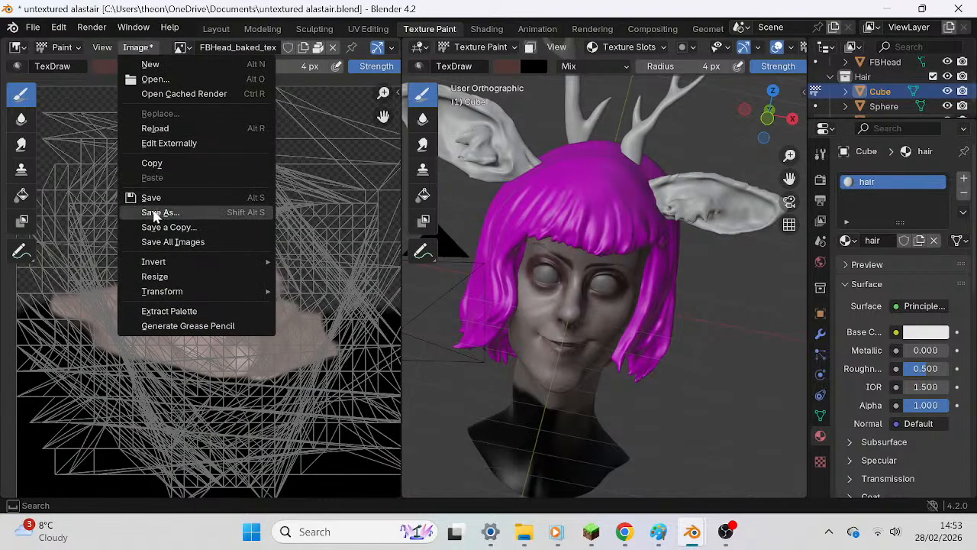
pyautogui.click(154, 214)
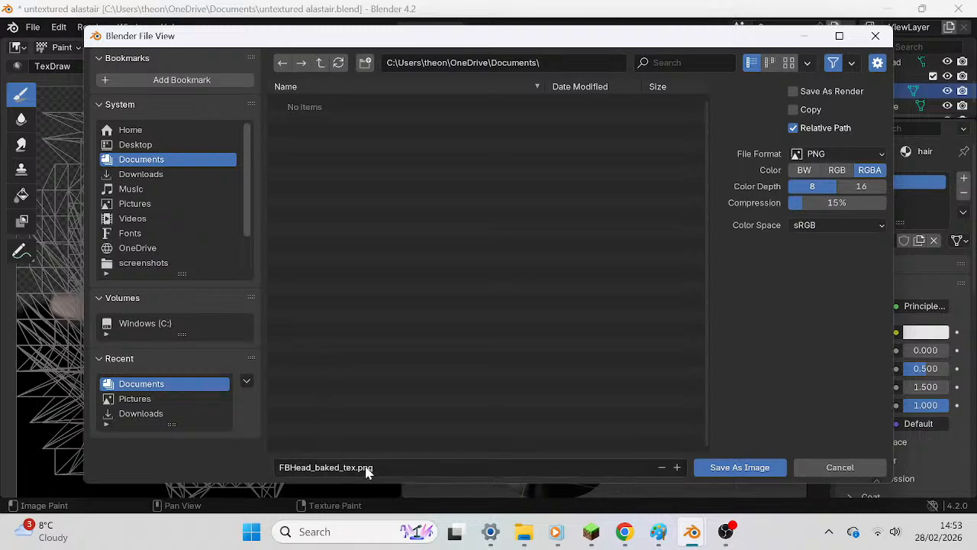
pyautogui.click(373, 467)
pyautogui.click(730, 472)
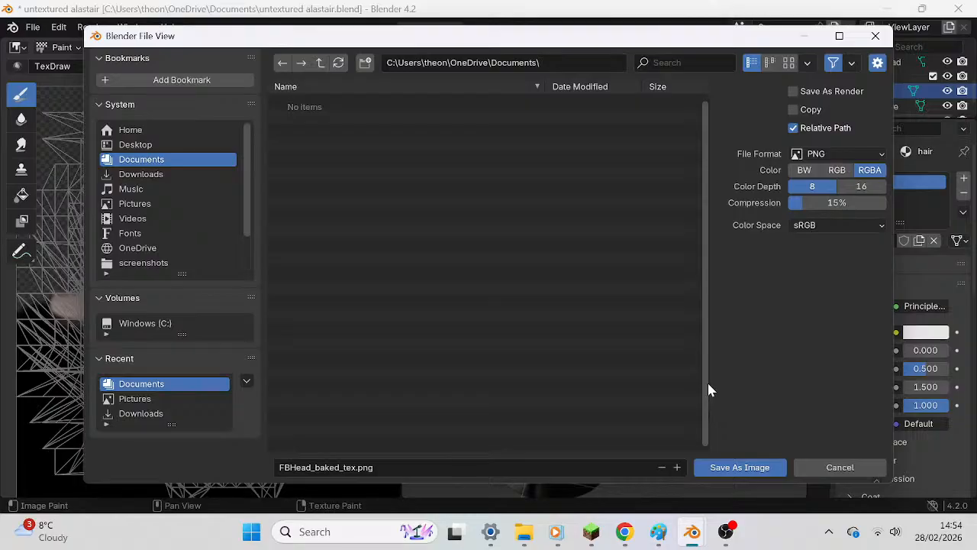
pyautogui.click(729, 467)
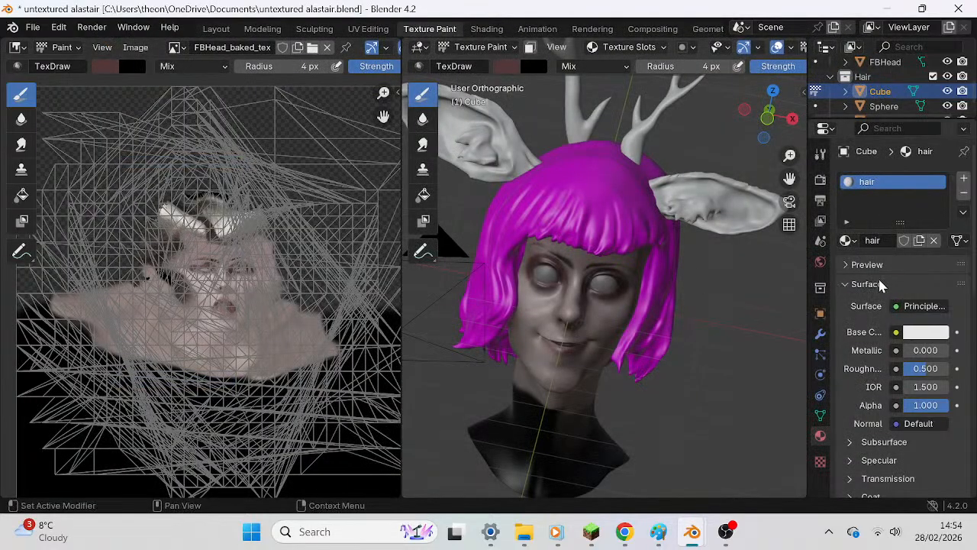
# Look through the hair material's surface and general settings.
pyautogui.scroll(-1, 882, 284)
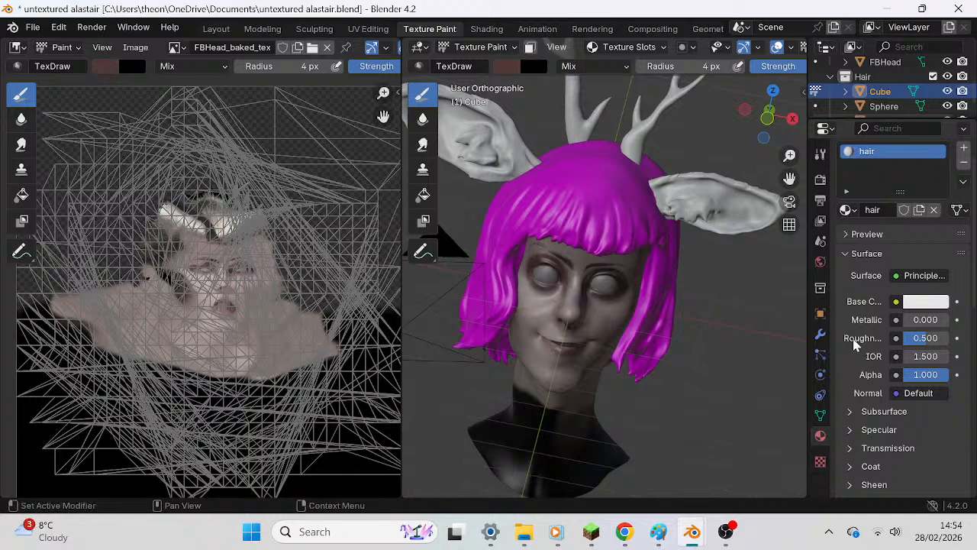
pyautogui.click(872, 235)
pyautogui.rightClick(855, 152)
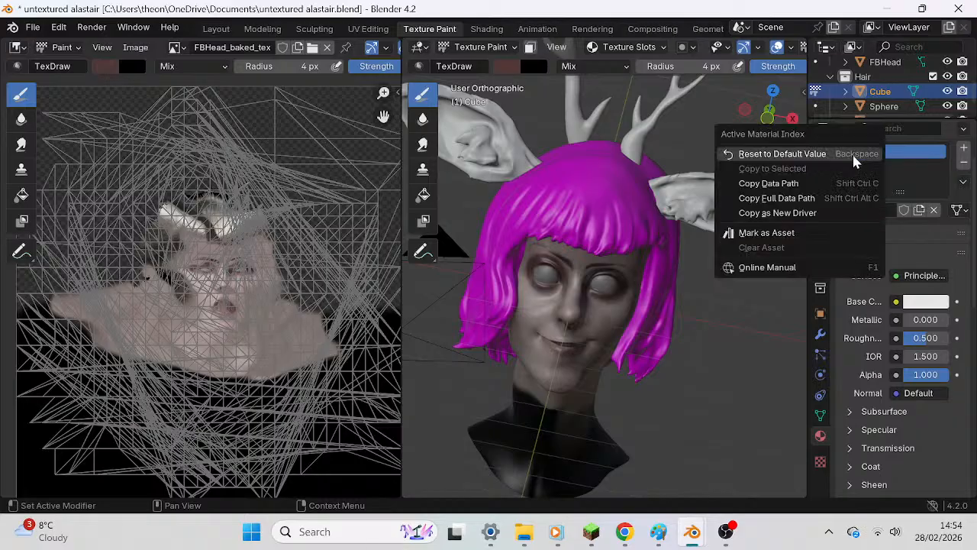
pyautogui.scroll(-3, 844, 327)
pyautogui.scroll(-12, 844, 326)
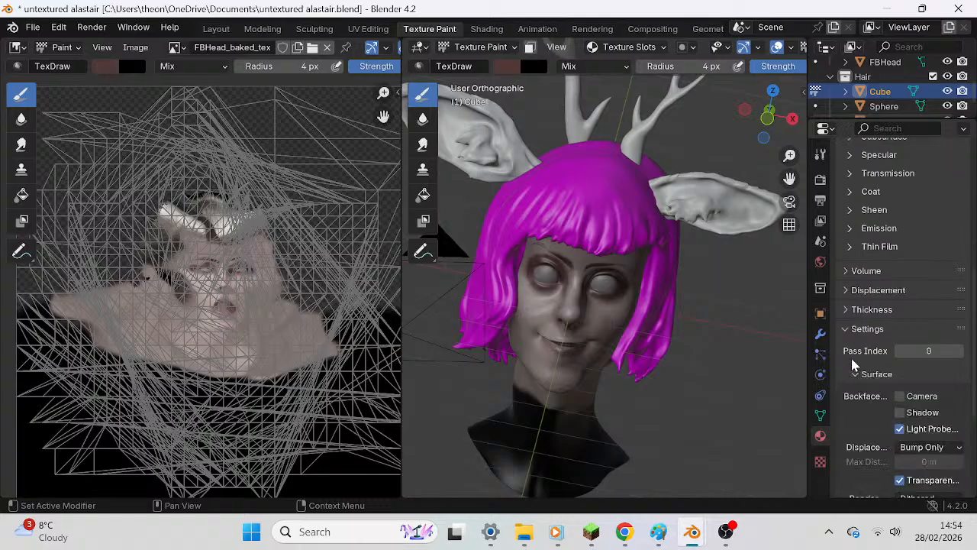
pyautogui.scroll(15, 847, 418)
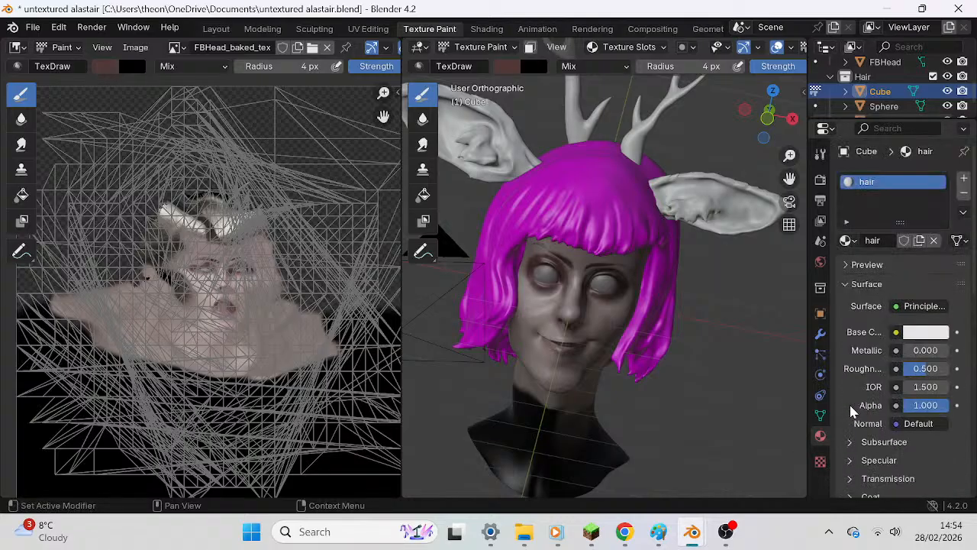
# Check the hair material's preview and look closely at the face area of the FBHead_baked_tex image.
pyautogui.click(873, 284)
pyautogui.click(868, 266)
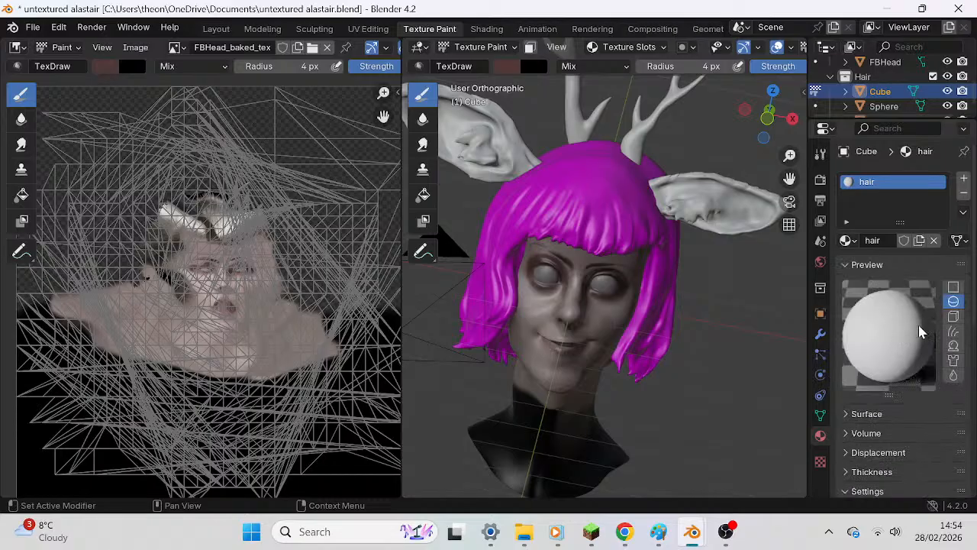
pyautogui.click(868, 265)
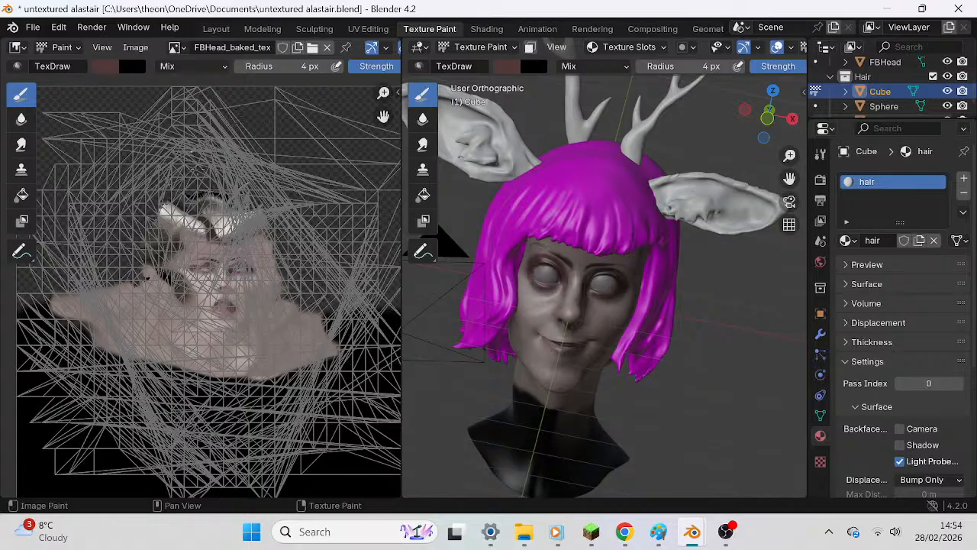
pyautogui.scroll(5, 244, 256)
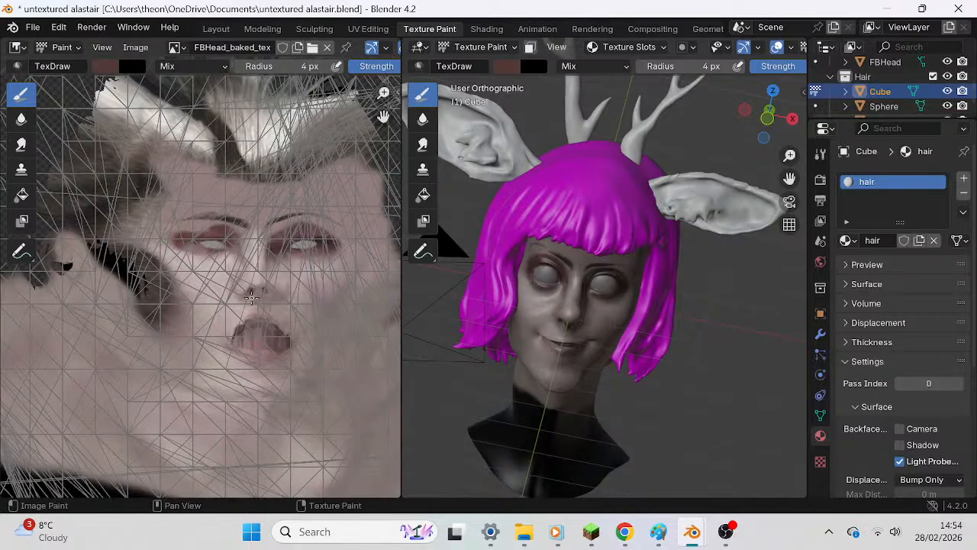
pyautogui.scroll(-7, 256, 298)
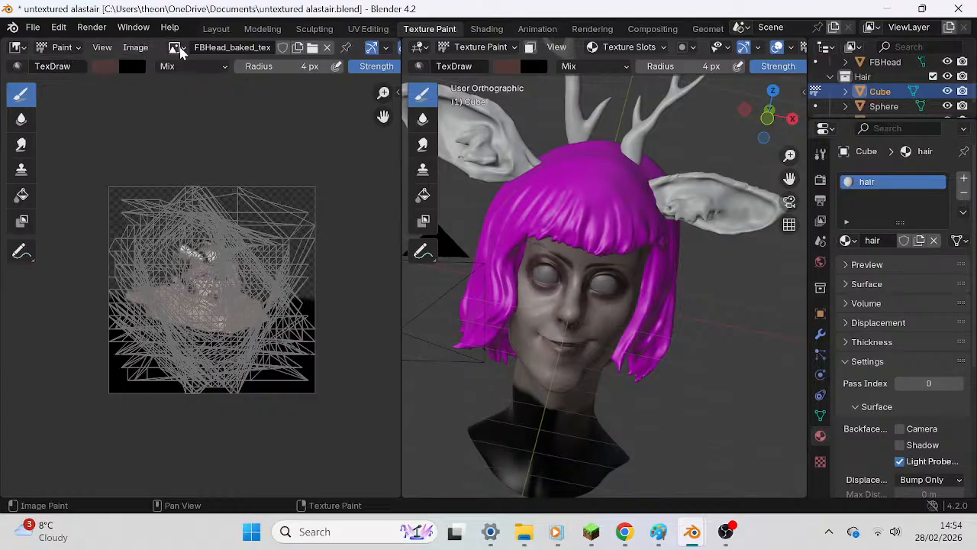
# Show the alastai.png image behind the hair UVs in the image editor.
pyautogui.click(175, 48)
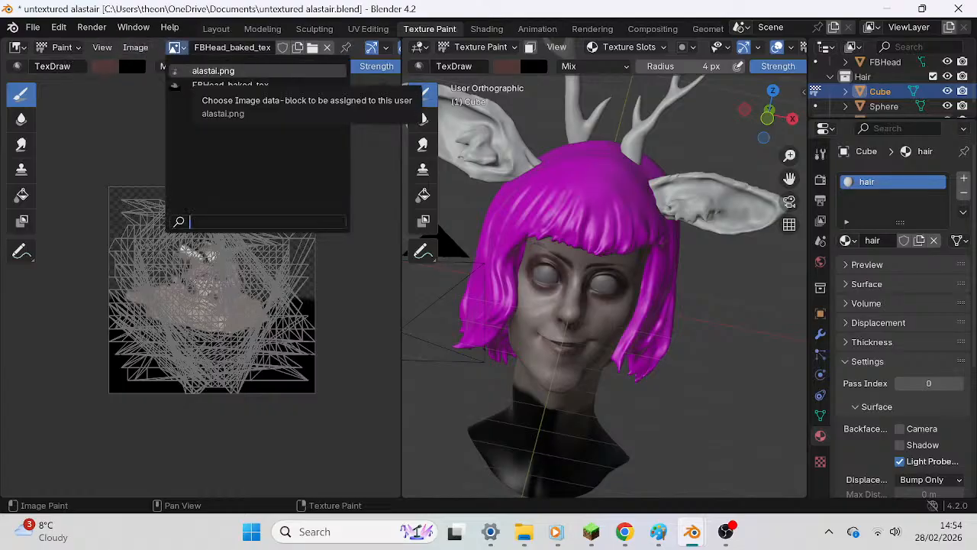
pyautogui.click(206, 70)
pyautogui.scroll(4, 229, 252)
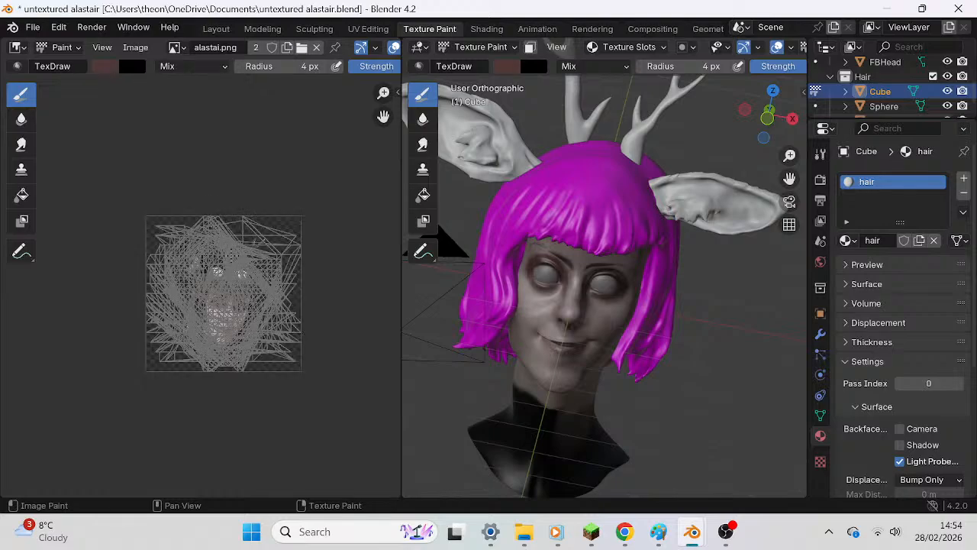
pyautogui.scroll(2, 233, 254)
pyautogui.scroll(-4, 235, 253)
pyautogui.scroll(4, 238, 252)
pyautogui.scroll(-3, 238, 252)
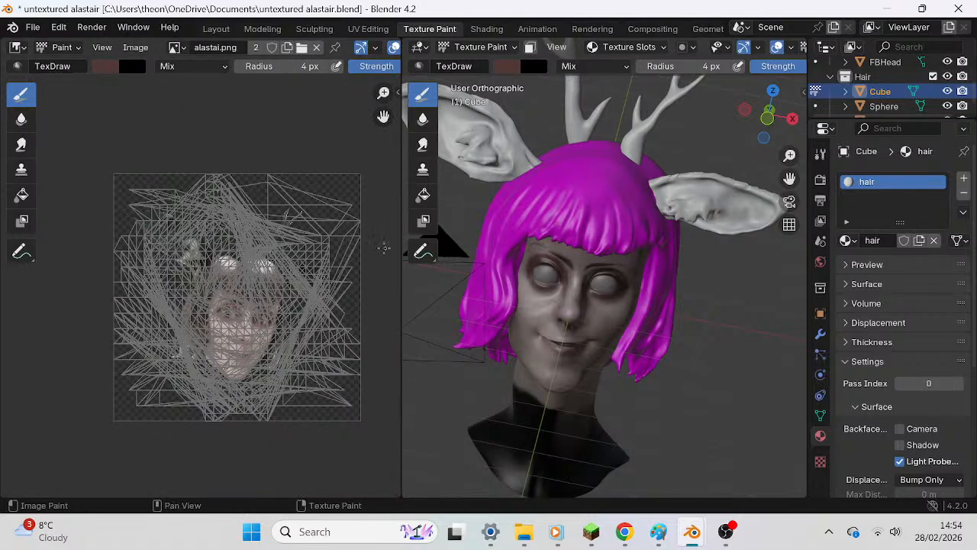
# Try painting in the 3D view and reselect alastai.png as the image editor's image.
pyautogui.moveTo(713, 221); pyautogui.dragTo(728, 209, button='middle')
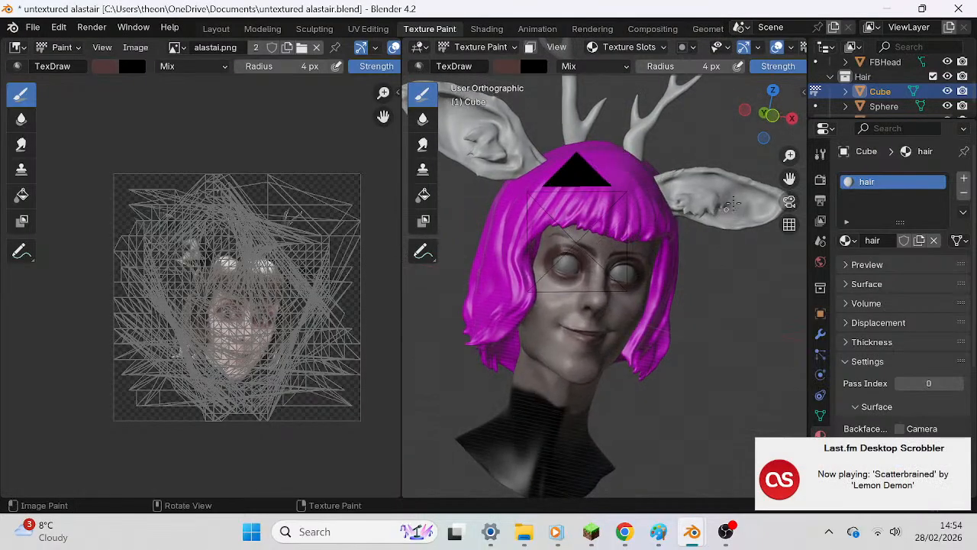
pyautogui.moveTo(792, 177); pyautogui.dragTo(708, 235)
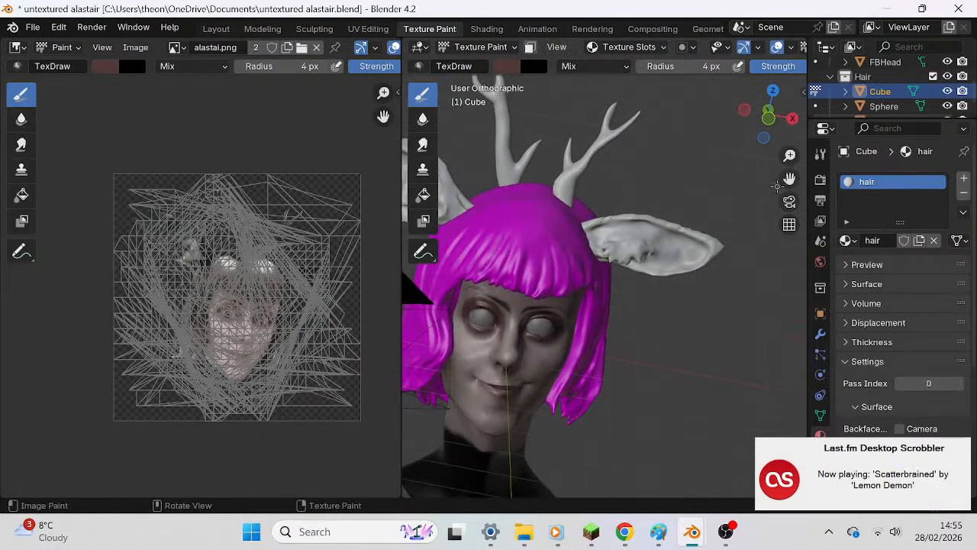
pyautogui.moveTo(785, 180); pyautogui.dragTo(840, 145)
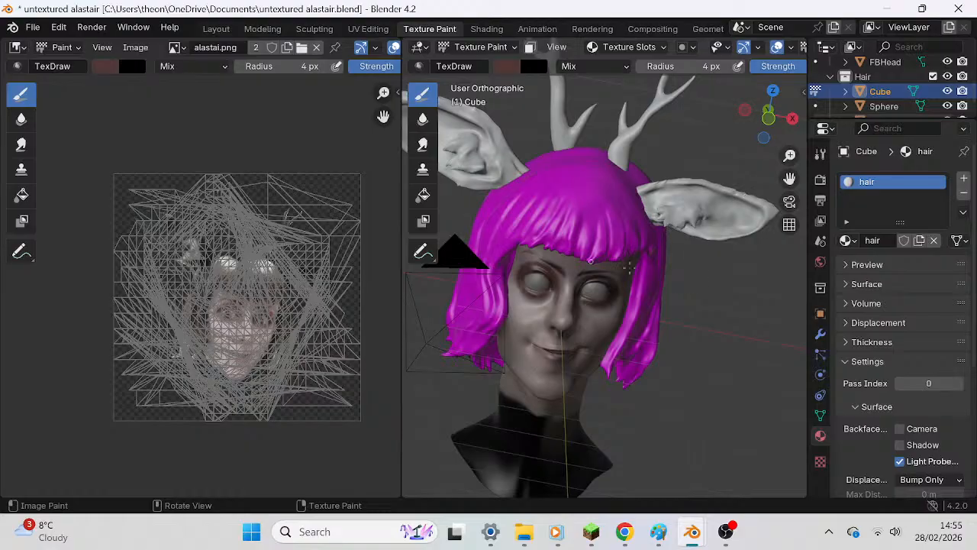
pyautogui.click(715, 280)
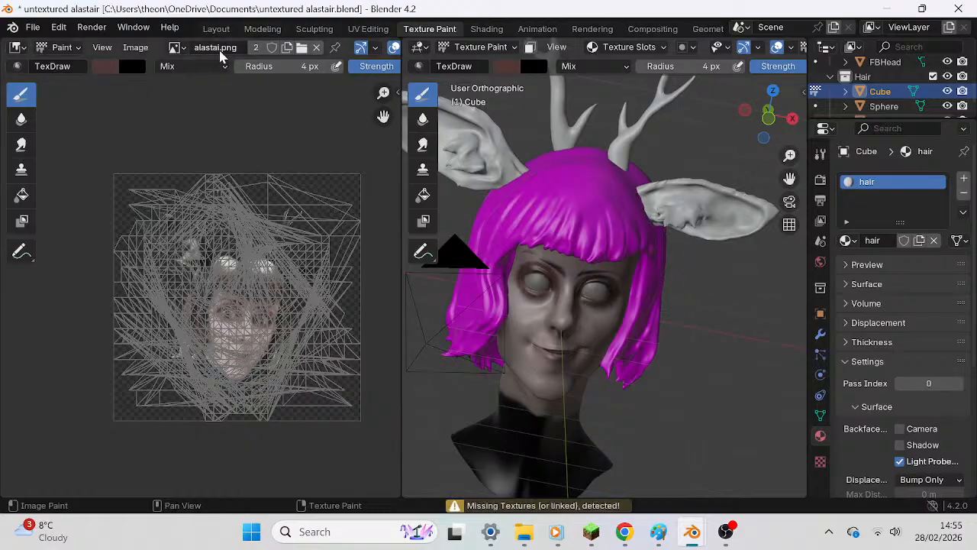
pyautogui.click(174, 48)
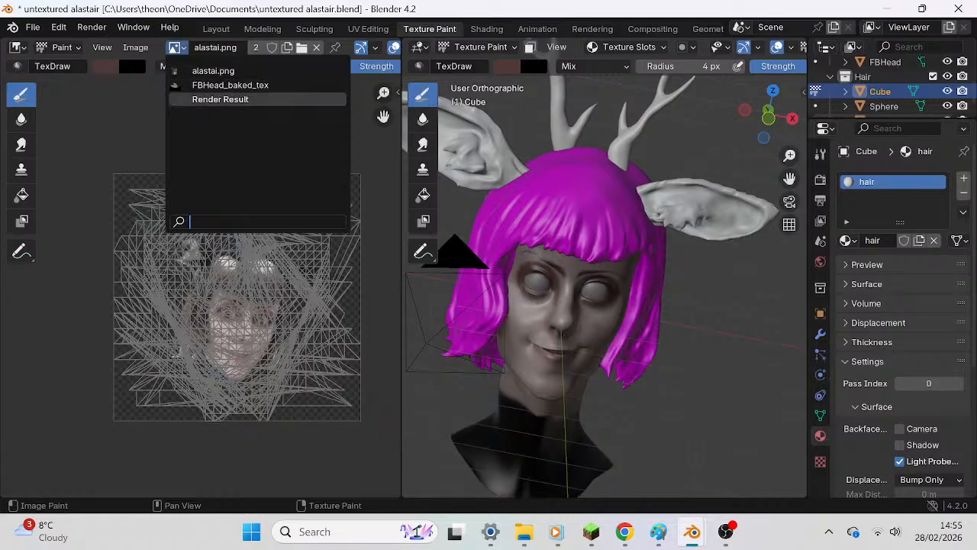
pyautogui.click(214, 70)
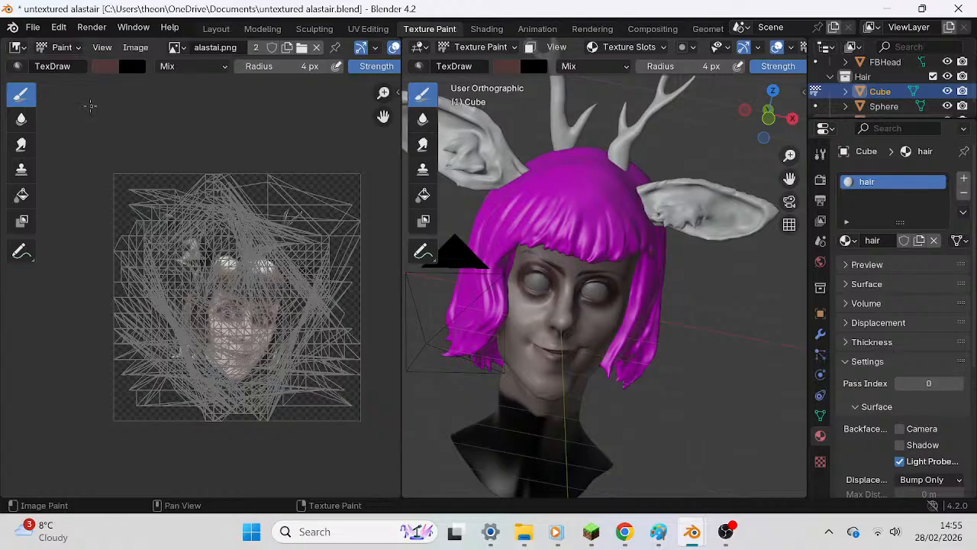
# Set the paint brush color to black and its radius to 293 px.
pyautogui.click(101, 69)
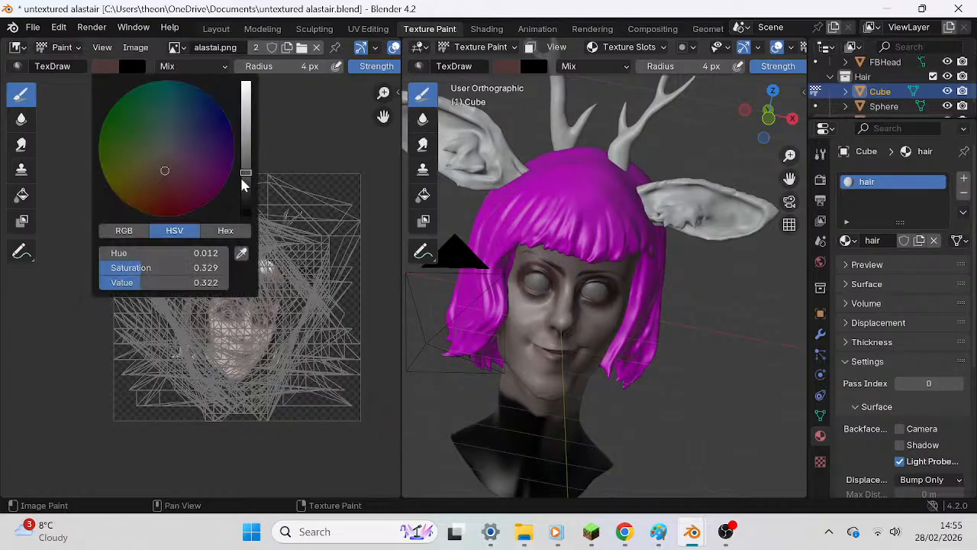
pyautogui.moveTo(241, 183); pyautogui.dragTo(245, 216)
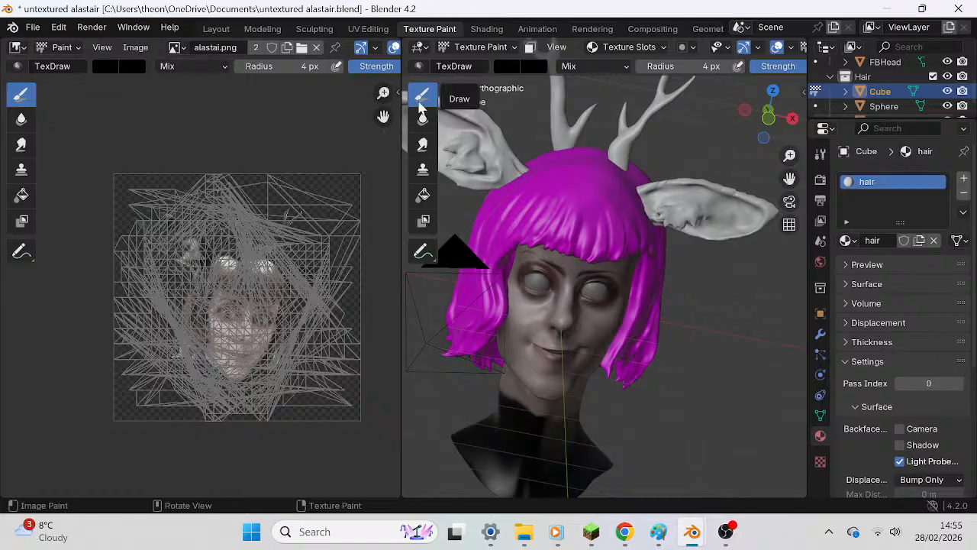
pyautogui.moveTo(256, 67); pyautogui.dragTo(317, 66)
# Try a large black stroke over the alastai.png image and undo it.
pyautogui.moveTo(269, 187)
pyautogui.mouseDown()
pyautogui.moveTo(219, 196)
pyautogui.moveTo(252, 176)
pyautogui.moveTo(300, 297)
pyautogui.mouseUp()
pyautogui.moveTo(580, 305)
pyautogui.mouseDown(button='middle')
pyautogui.moveTo(534, 297)
pyautogui.moveTo(603, 321)
pyautogui.mouseUp(button='middle')
pyautogui.hotkey('ctrl', 'z')
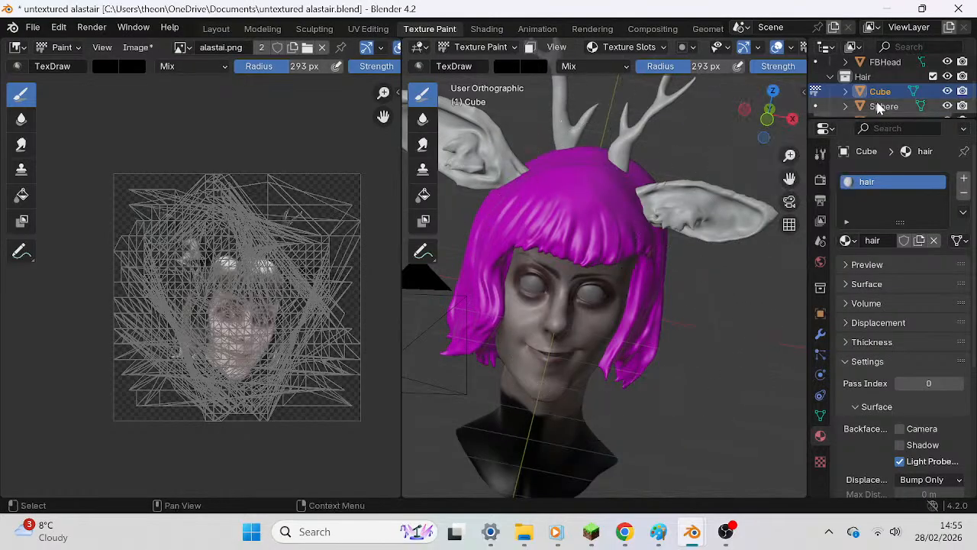
# Feed the hair material's base color from a Hue/Saturation/Value node and check the input options for Hue.
pyautogui.rightClick(895, 183)
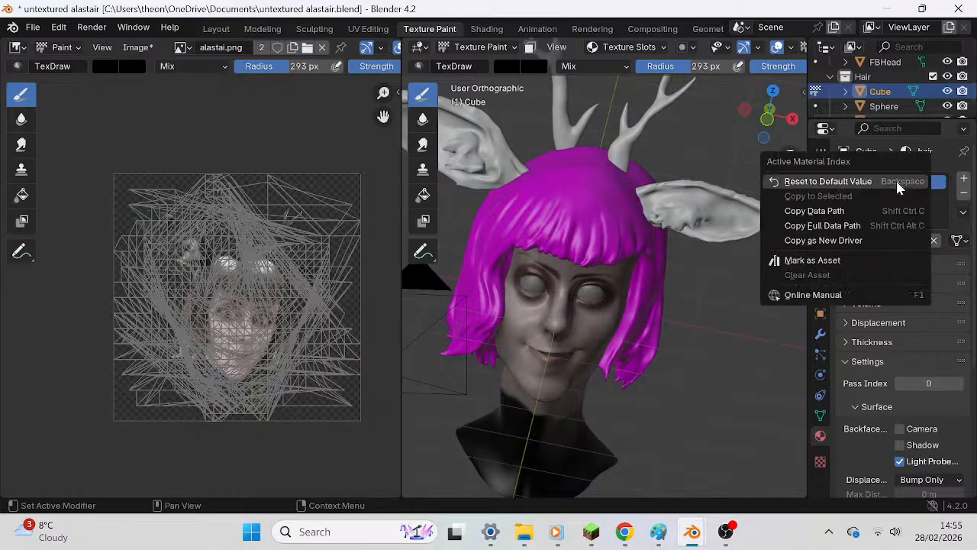
pyautogui.click(937, 185)
pyautogui.click(854, 239)
pyautogui.click(859, 284)
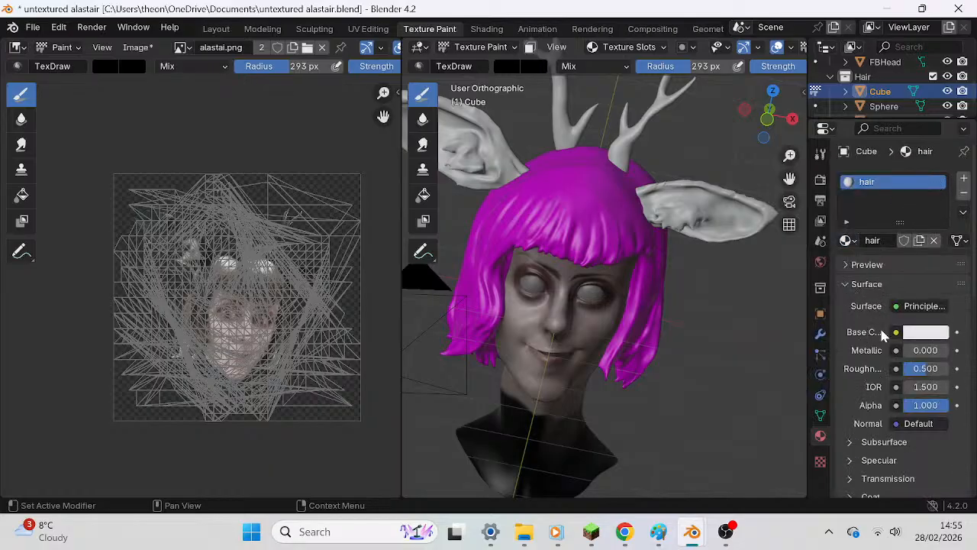
pyautogui.click(897, 333)
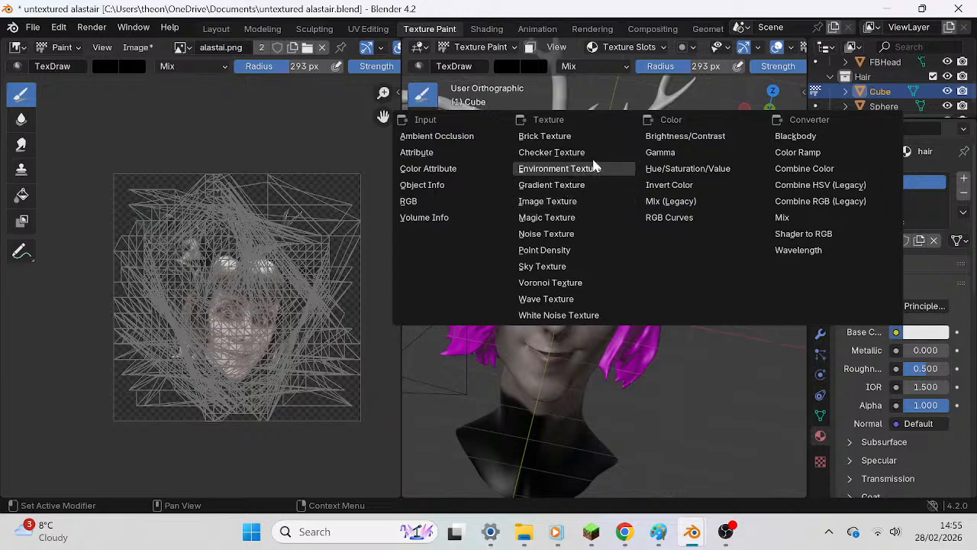
pyautogui.click(670, 167)
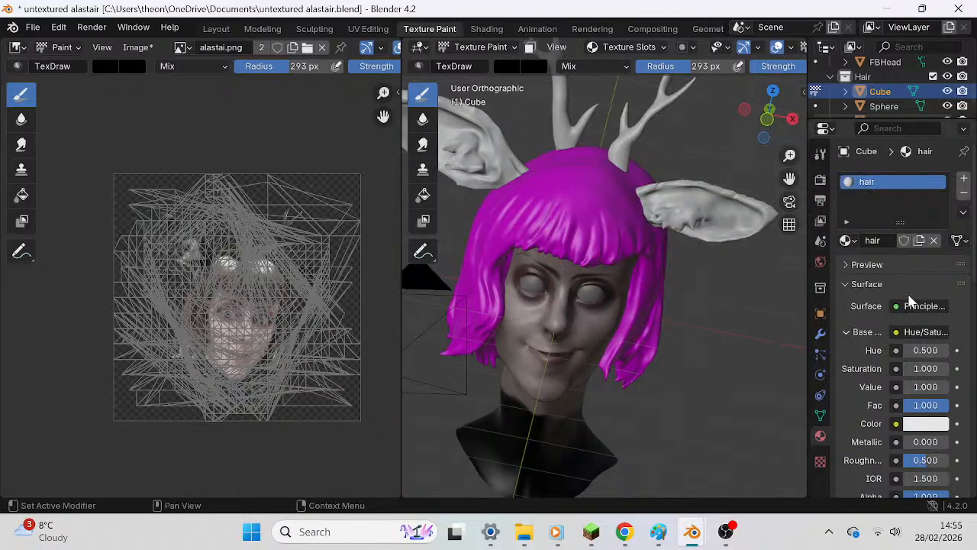
pyautogui.click(896, 349)
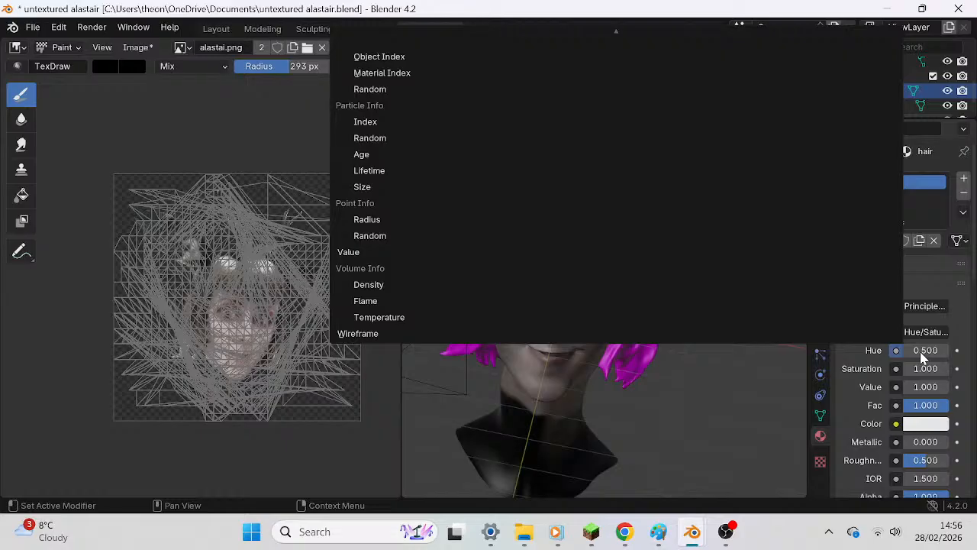
pyautogui.click(922, 356)
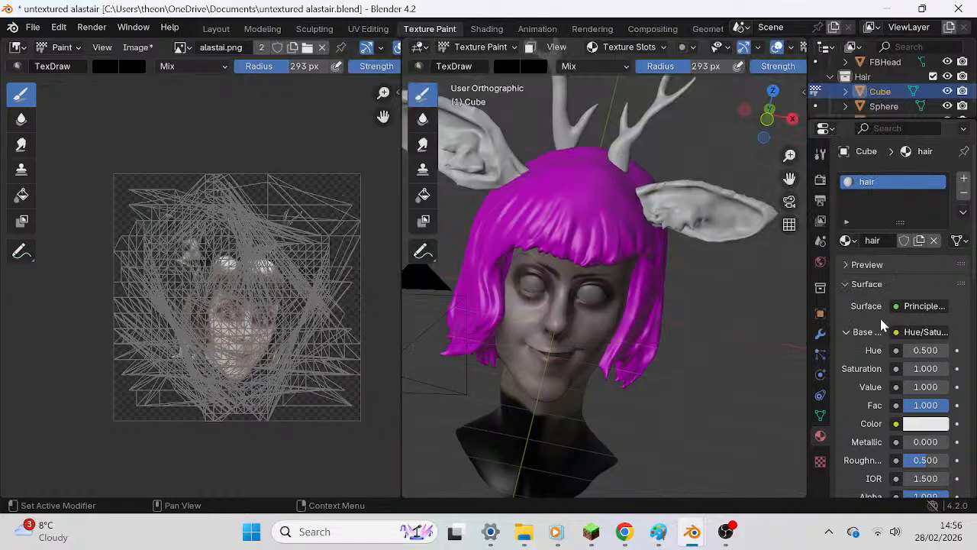
# Set the hair material's base color to an Image Texture using a new blank 1024 × 1024 px image named hair.
pyautogui.click(848, 333)
pyautogui.click(848, 334)
pyautogui.click(896, 332)
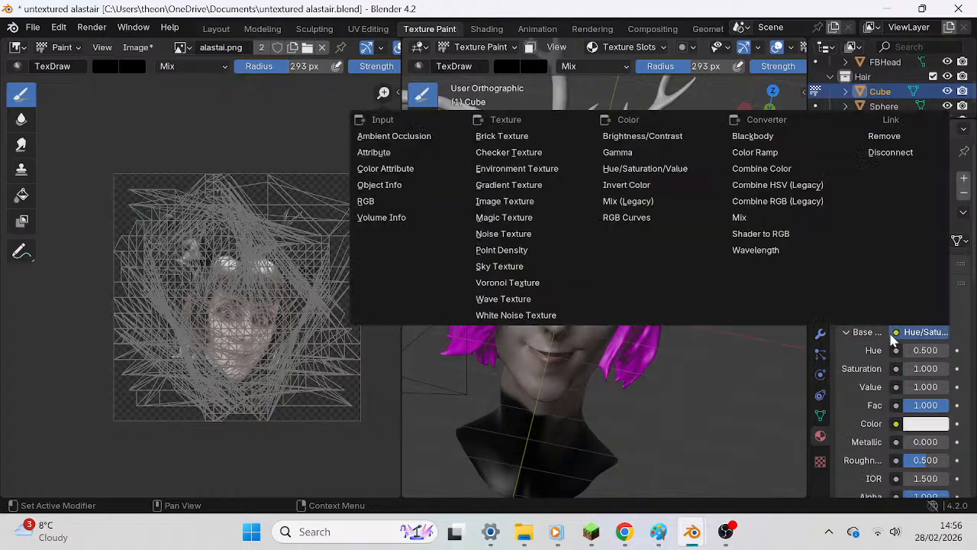
pyautogui.click(505, 200)
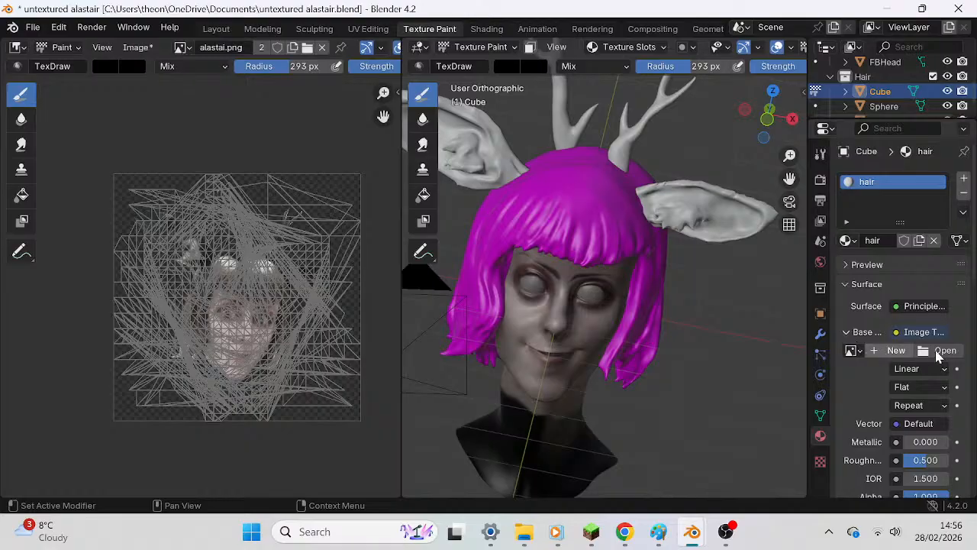
pyautogui.click(894, 349)
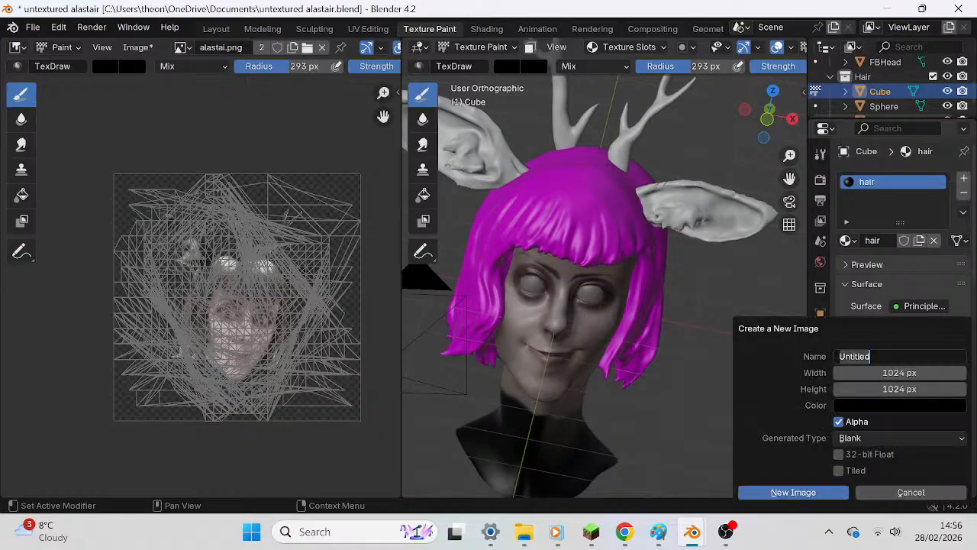
pyautogui.write('hair')
pyautogui.click(793, 491)
# Widen the 3D view slightly and show the new hair image in the image editor.
pyautogui.moveTo(754, 482); pyautogui.dragTo(632, 334, button='middle')
pyautogui.moveTo(548, 332); pyautogui.dragTo(366, 194, button='middle')
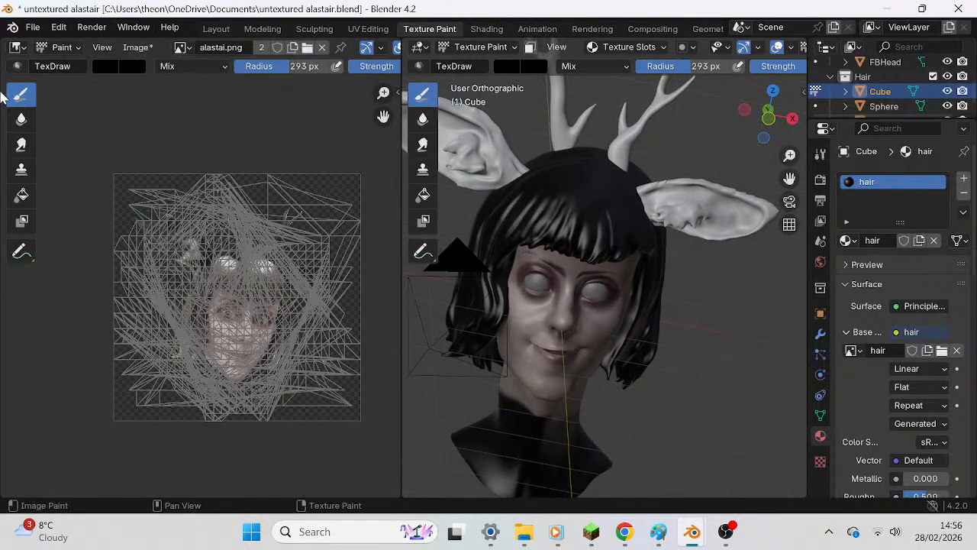
pyautogui.moveTo(402, 153); pyautogui.dragTo(387, 157)
pyautogui.moveTo(3, 42)
pyautogui.mouseDown()
pyautogui.moveTo(65, 64)
pyautogui.moveTo(23, 66)
pyautogui.moveTo(5, 48)
pyautogui.mouseUp()
pyautogui.click(181, 47)
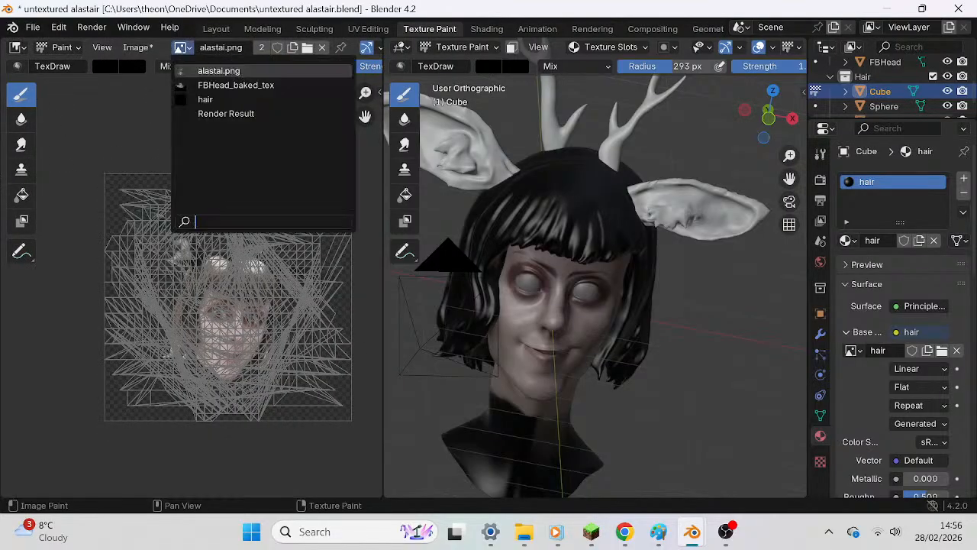
pyautogui.click(206, 99)
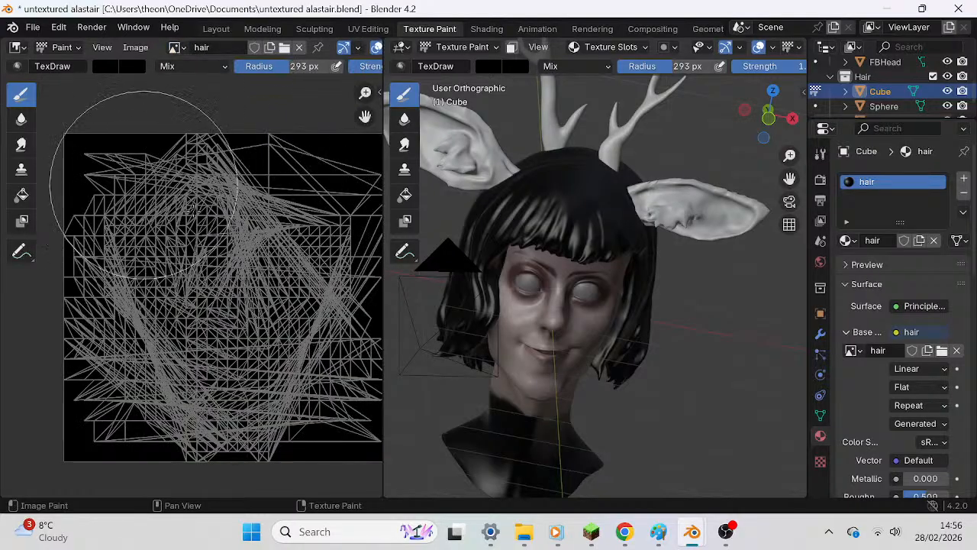
# Examine the black hair, face, ears and antlers of the head model from several angles.
pyautogui.scroll(-5, 257, 287)
pyautogui.moveTo(512, 338); pyautogui.dragTo(541, 265, button='middle')
pyautogui.moveTo(789, 178); pyautogui.dragTo(785, 196)
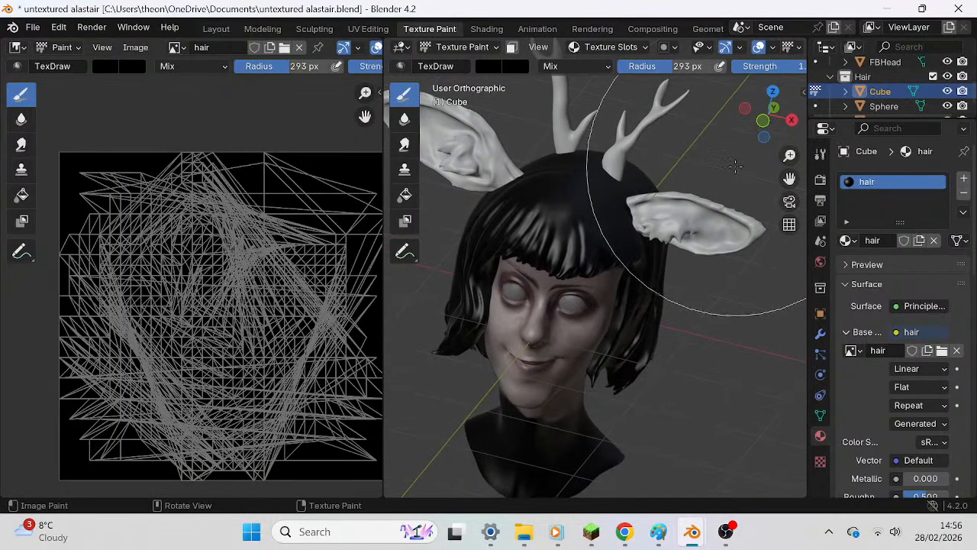
pyautogui.scroll(3, 639, 264)
pyautogui.moveTo(661, 258)
pyautogui.mouseDown(button='middle')
pyautogui.moveTo(694, 234)
pyautogui.moveTo(661, 242)
pyautogui.moveTo(658, 259)
pyautogui.moveTo(658, 238)
pyautogui.mouseUp(button='middle')
pyautogui.scroll(-2, 664, 243)
pyautogui.moveTo(791, 180); pyautogui.dragTo(791, 245)
pyautogui.moveTo(763, 195); pyautogui.dragTo(753, 205, button='middle')
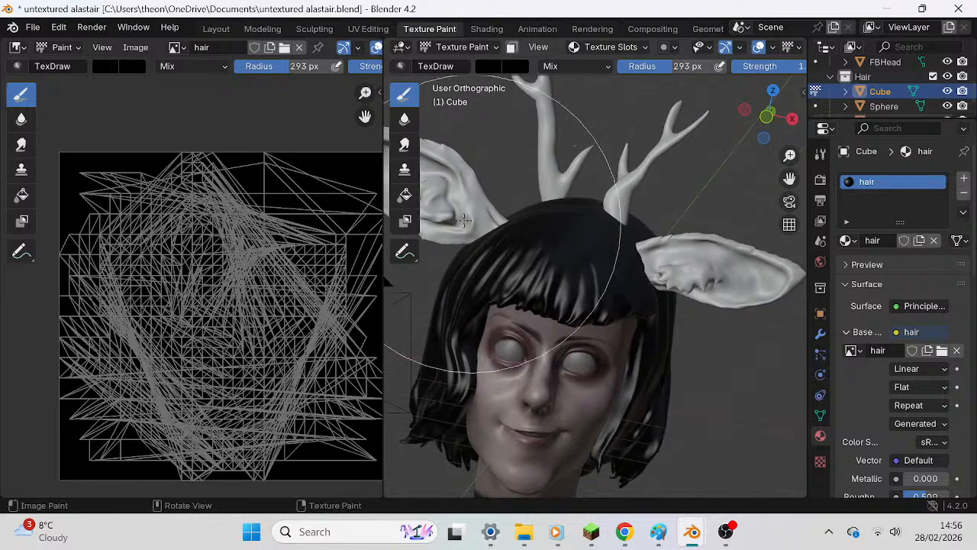
pyautogui.moveTo(724, 298); pyautogui.dragTo(677, 306, button='middle')
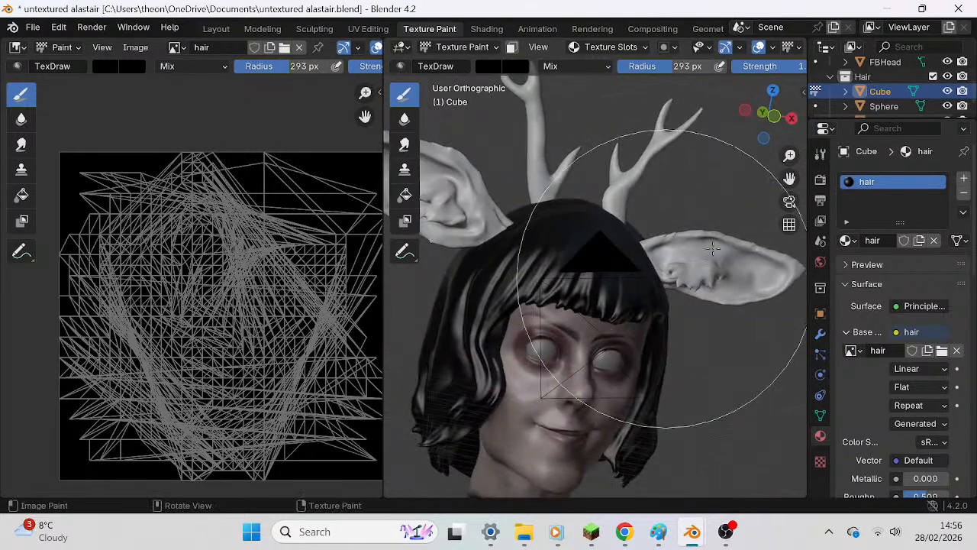
pyautogui.moveTo(791, 179); pyautogui.dragTo(746, 29)
pyautogui.moveTo(678, 321); pyautogui.dragTo(641, 325, button='middle')
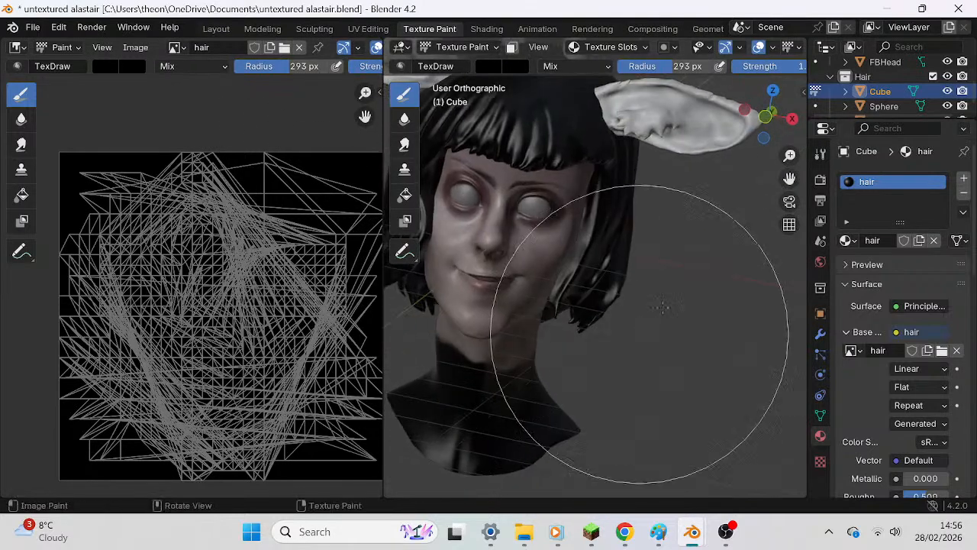
pyautogui.moveTo(789, 179); pyautogui.dragTo(833, 227)
pyautogui.moveTo(541, 328); pyautogui.dragTo(561, 321, button='middle')
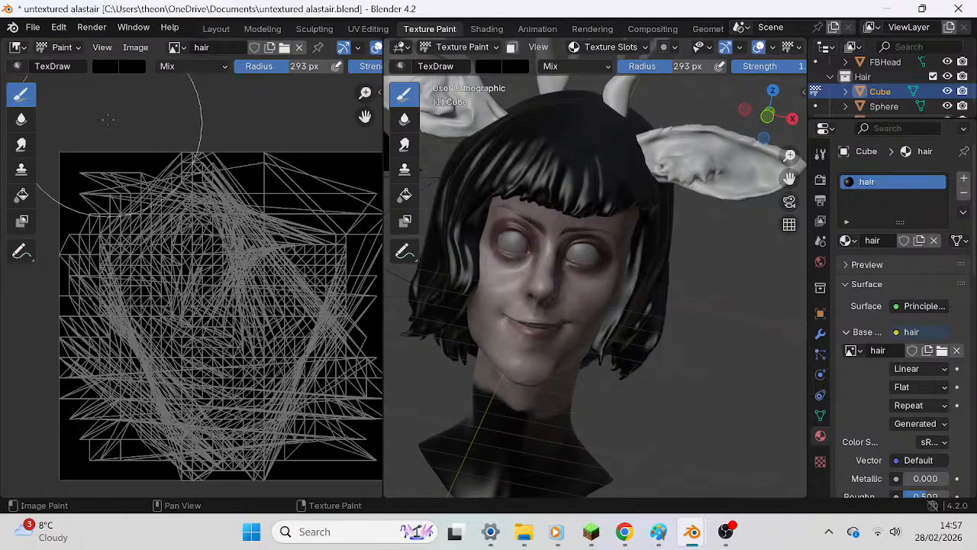
# Activate the Clone tool, check the brush's texture slot and show the tool's brush settings.
pyautogui.click(404, 168)
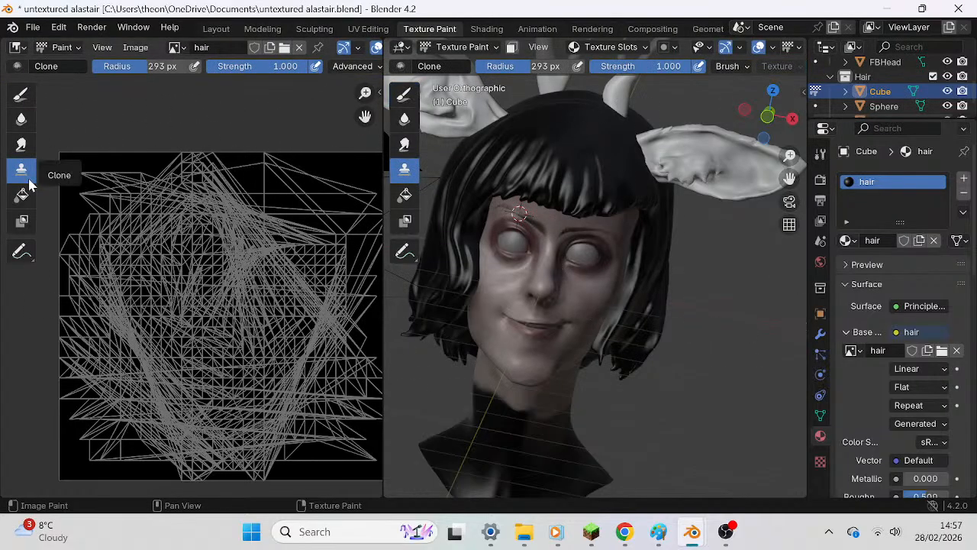
pyautogui.click(820, 461)
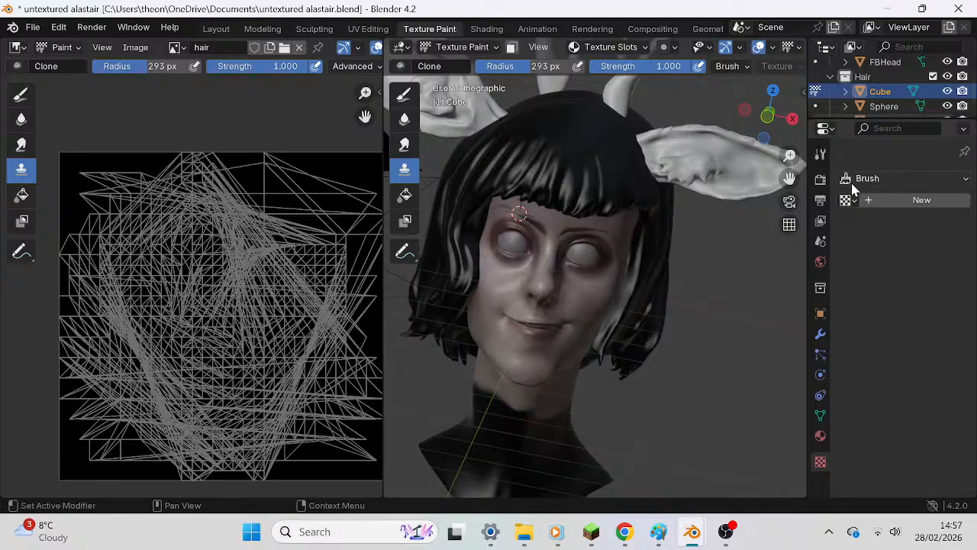
pyautogui.click(820, 153)
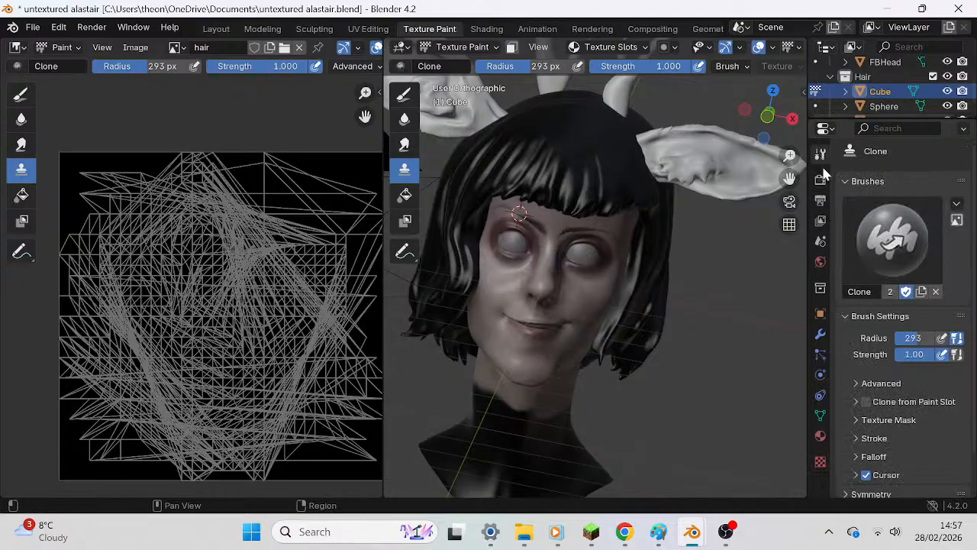
# Examine the Clone brush's Clone from Paint Slot, Advanced and Stroke settings and the general paint options.
pyautogui.scroll(-1, 904, 340)
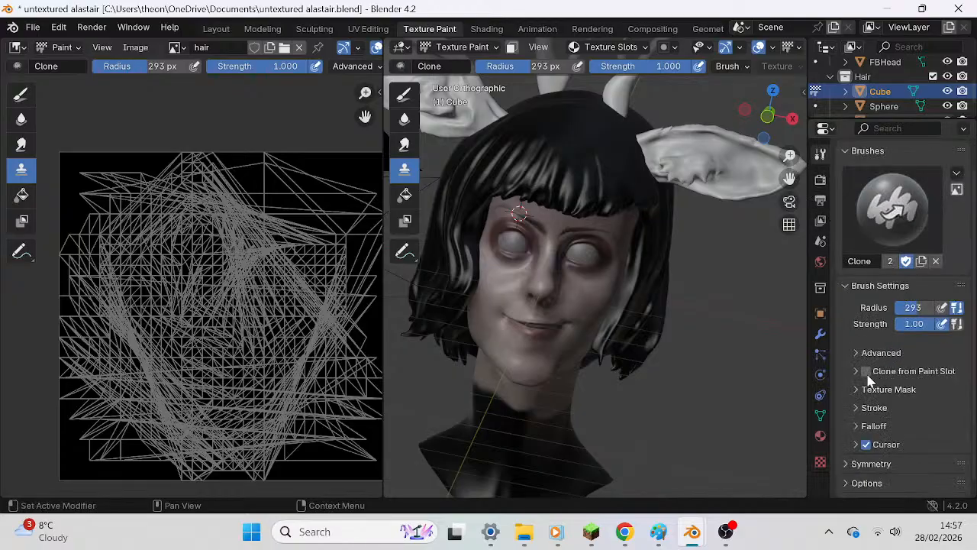
pyautogui.click(857, 376)
pyautogui.click(856, 374)
pyautogui.click(883, 355)
pyautogui.click(885, 356)
pyautogui.click(876, 404)
pyautogui.click(877, 405)
pyautogui.click(877, 405)
pyautogui.click(879, 405)
pyautogui.scroll(-1, 879, 405)
pyautogui.click(870, 468)
pyautogui.scroll(-6, 878, 454)
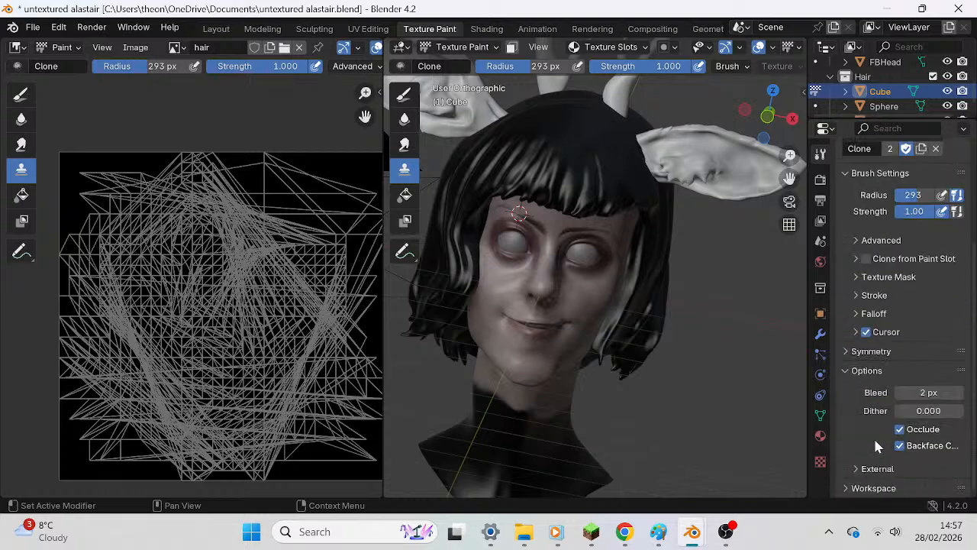
# Collapse the paint options and expand the Clone brush's Advanced settings to examine them.
pyautogui.click(868, 371)
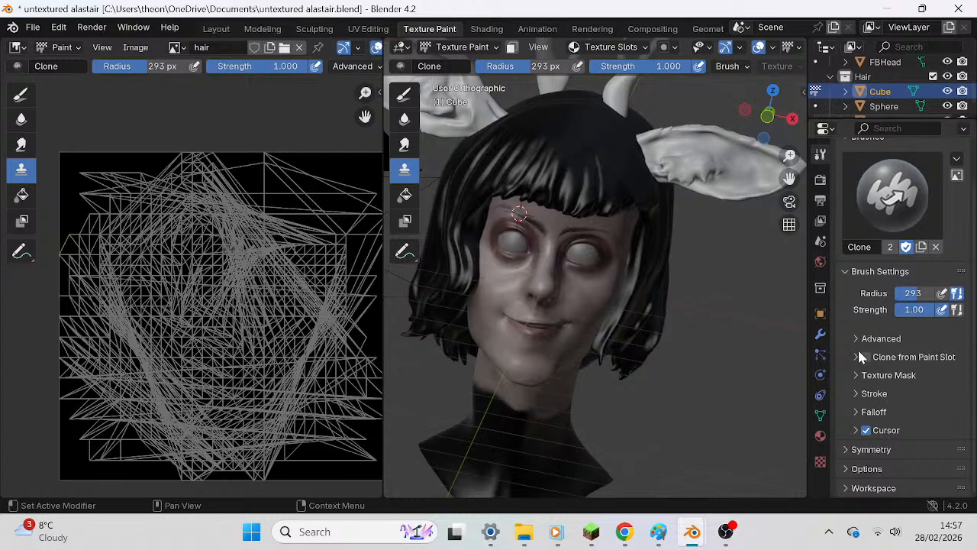
pyautogui.click(854, 338)
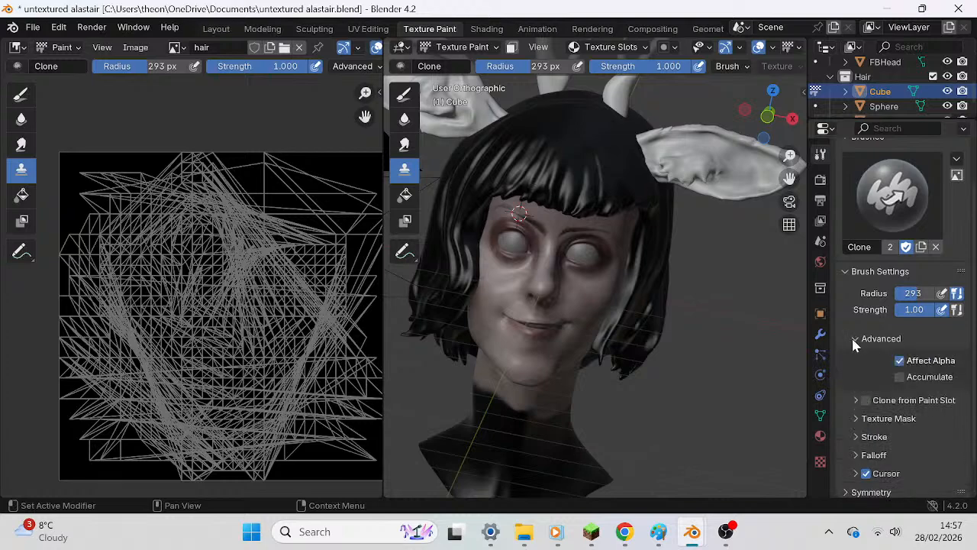
pyautogui.scroll(-2, 890, 367)
pyautogui.scroll(1, 893, 359)
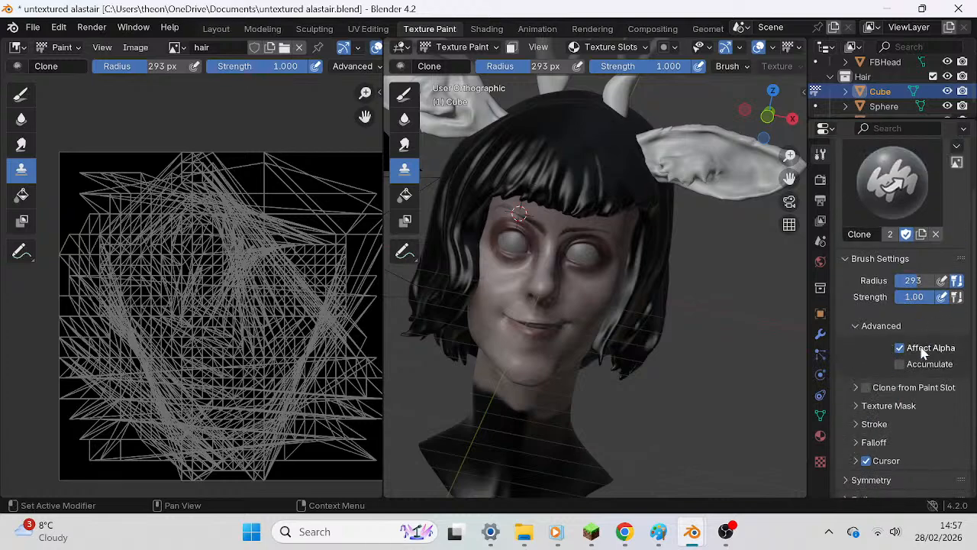
# Examine the Clone brush's Advanced, Clone from Paint Slot, Texture Mask and Stroke settings.
pyautogui.scroll(-1, 972, 351)
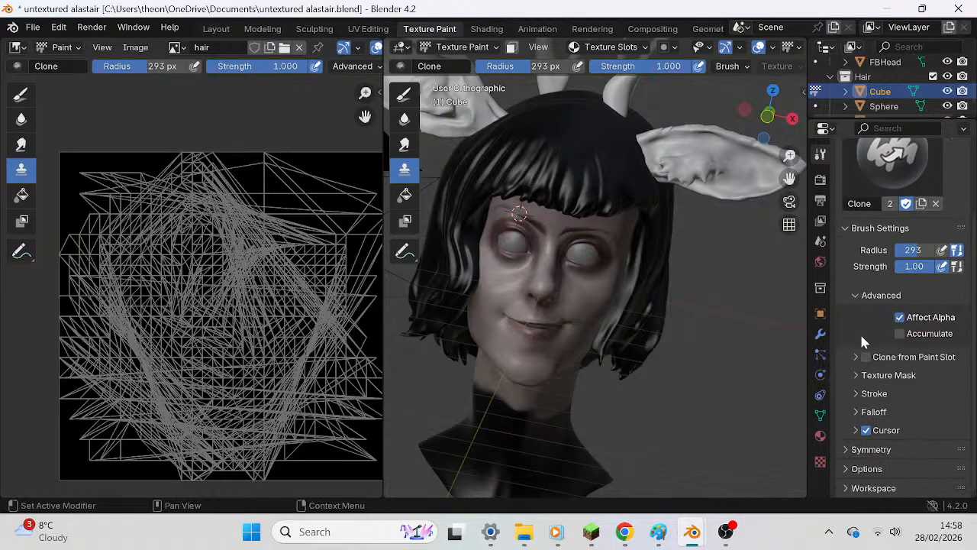
pyautogui.scroll(2, 859, 305)
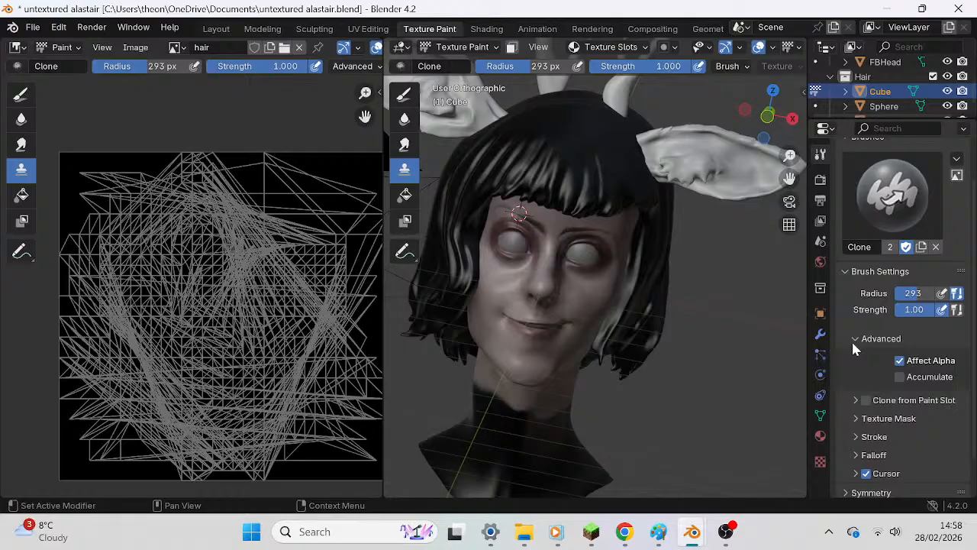
pyautogui.click(854, 341)
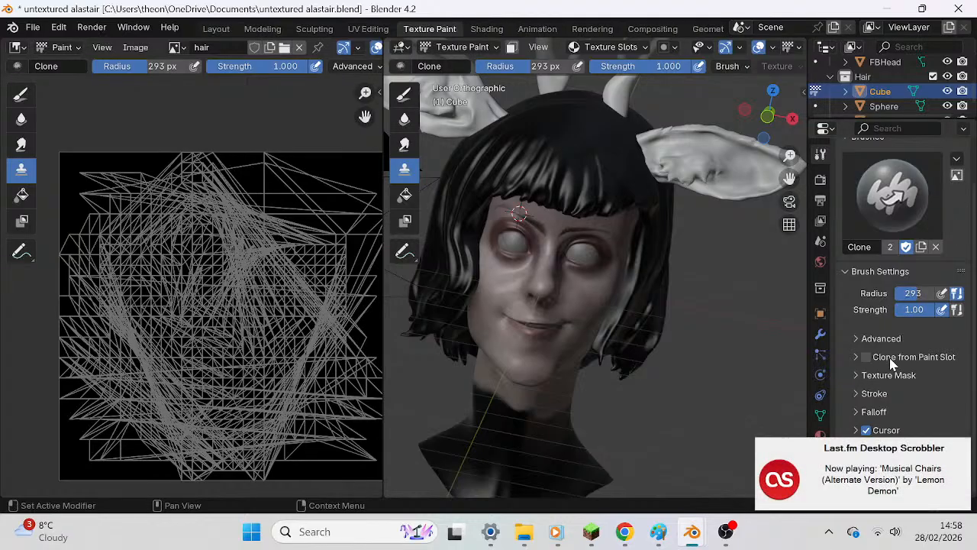
pyautogui.click(857, 358)
pyautogui.click(858, 358)
pyautogui.click(858, 359)
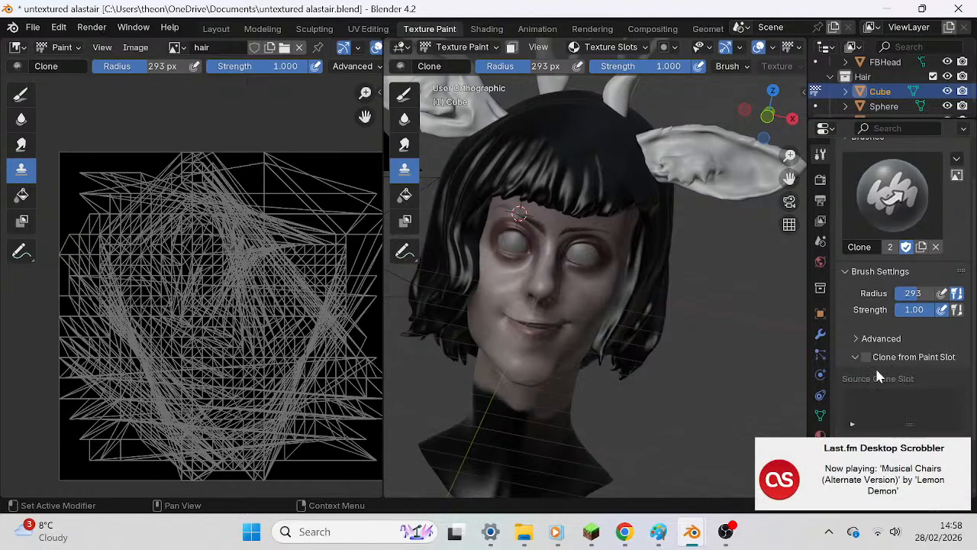
pyautogui.scroll(-3, 878, 375)
pyautogui.click(851, 352)
pyautogui.click(851, 351)
pyautogui.click(852, 352)
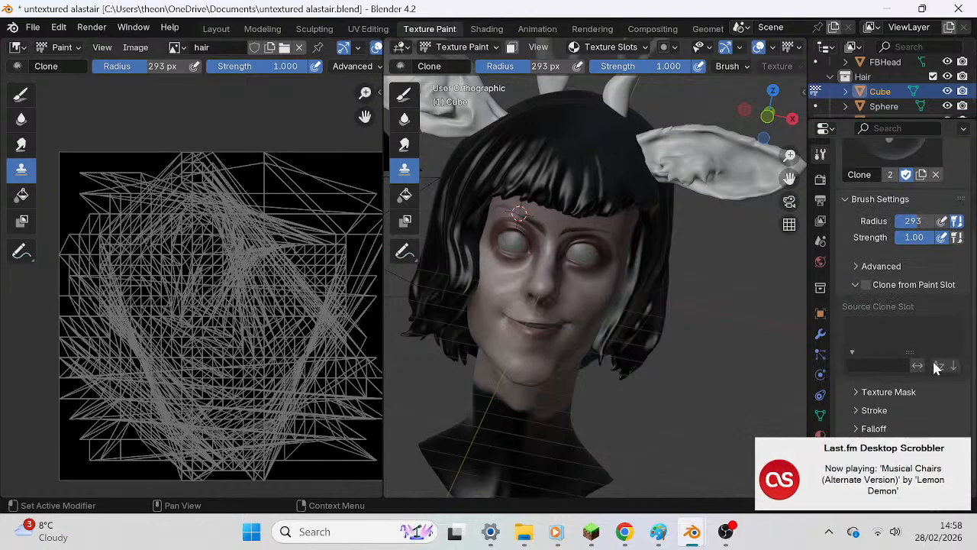
pyautogui.click(866, 396)
pyautogui.click(866, 396)
pyautogui.click(870, 410)
pyautogui.scroll(-1, 865, 404)
pyautogui.click(870, 381)
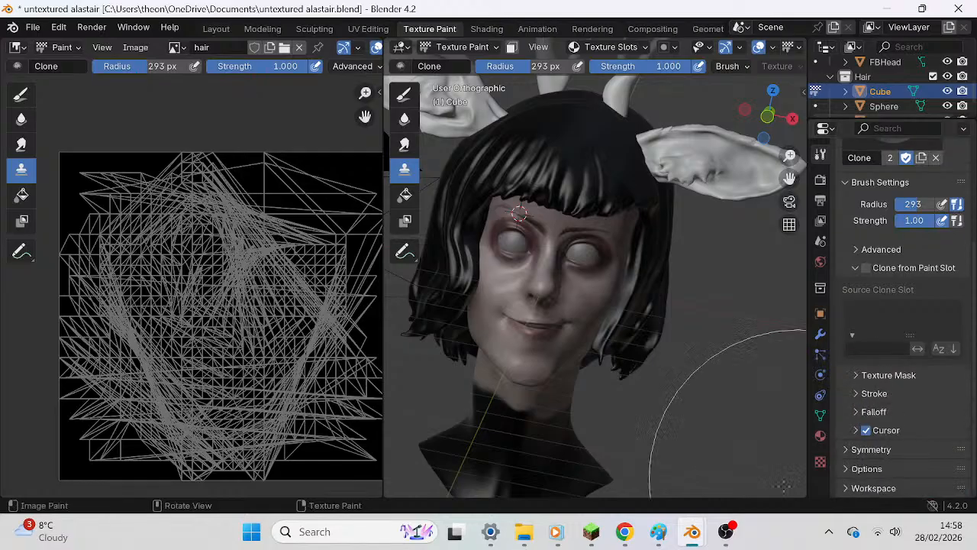
# Switch to Windows Media Player, play the Damn Skippy album from track 22, and return to Blender.
pyautogui.click(563, 535)
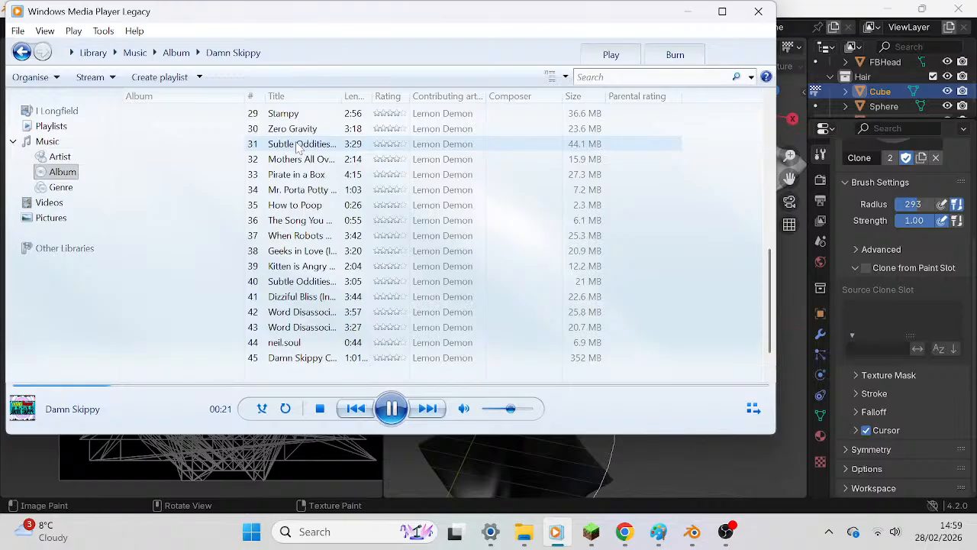
pyautogui.scroll(2, 298, 145)
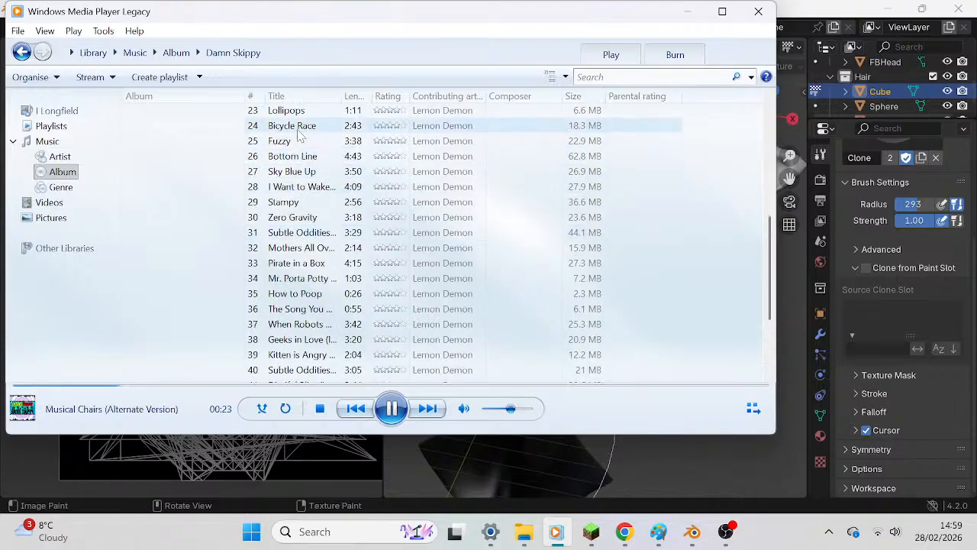
pyautogui.scroll(1, 302, 177)
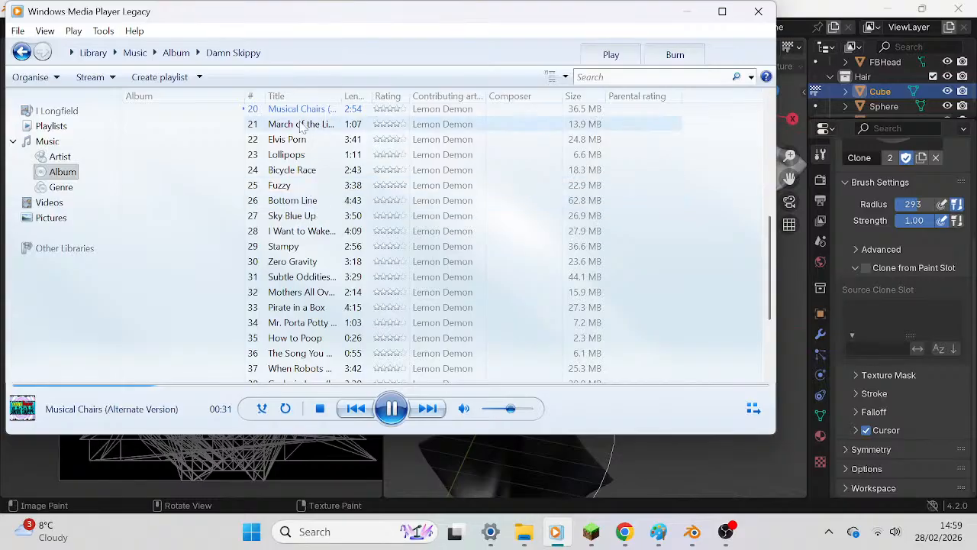
pyautogui.doubleClick(312, 144)
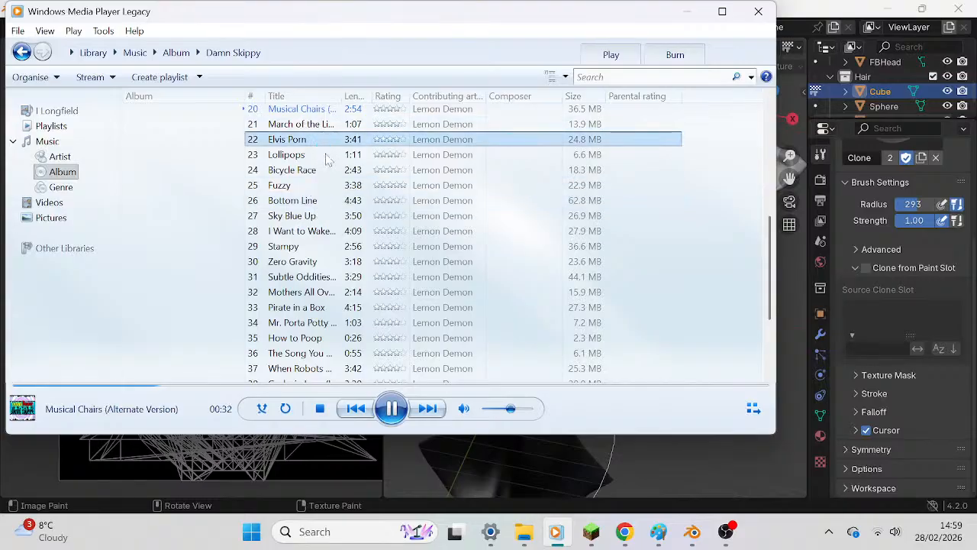
pyautogui.rightClick(326, 154)
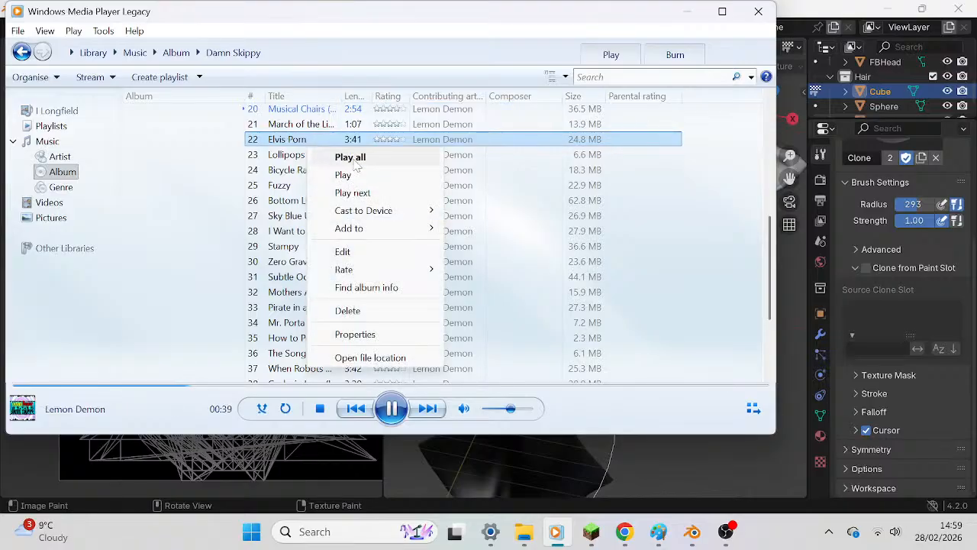
pyautogui.click(353, 157)
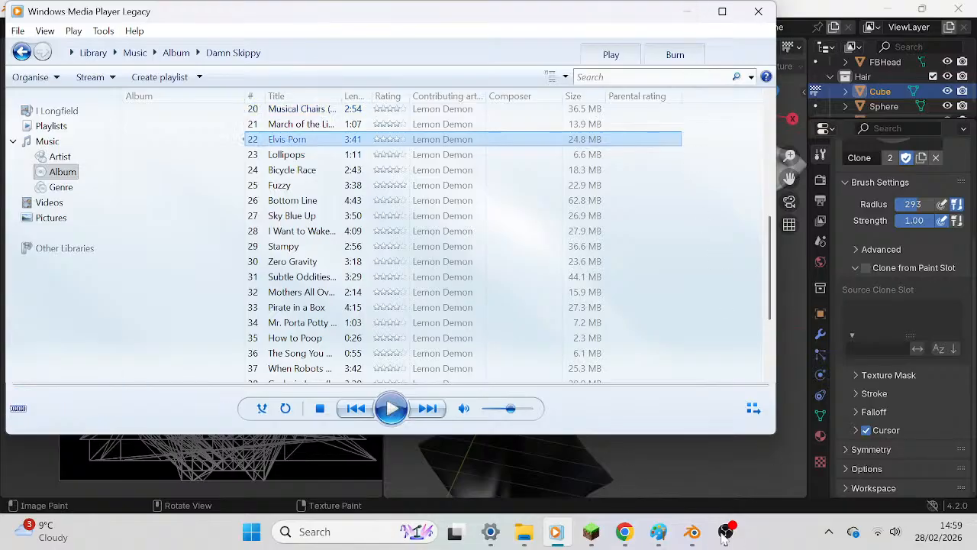
pyautogui.click(686, 11)
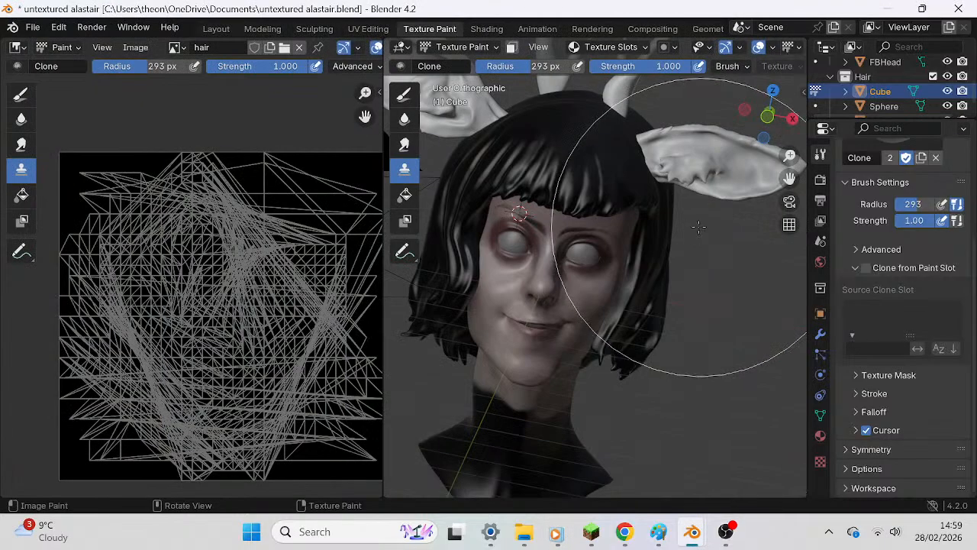
# Examine the Clone brush's Texture Mask and source clone slot options and collapse the brush settings.
pyautogui.moveTo(640, 272); pyautogui.dragTo(613, 253, button='middle')
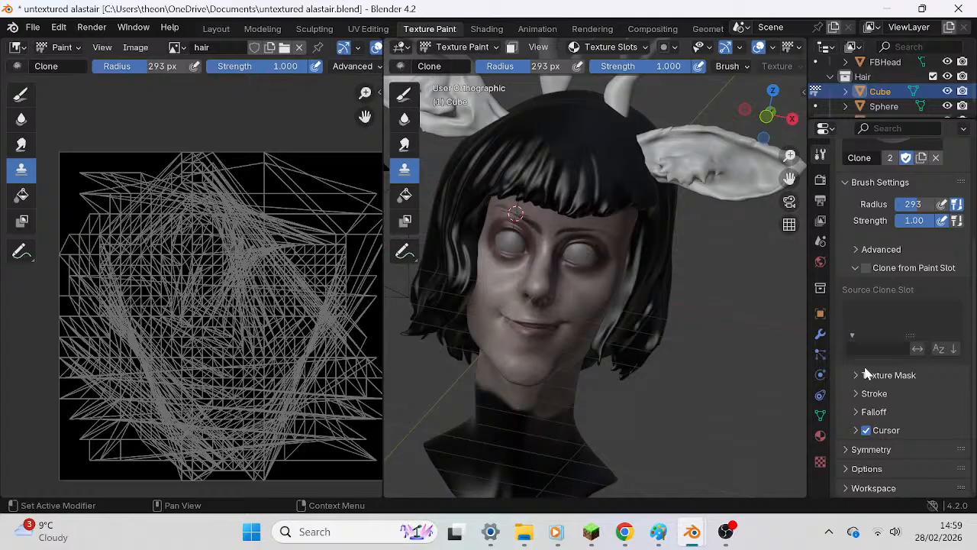
pyautogui.click(863, 374)
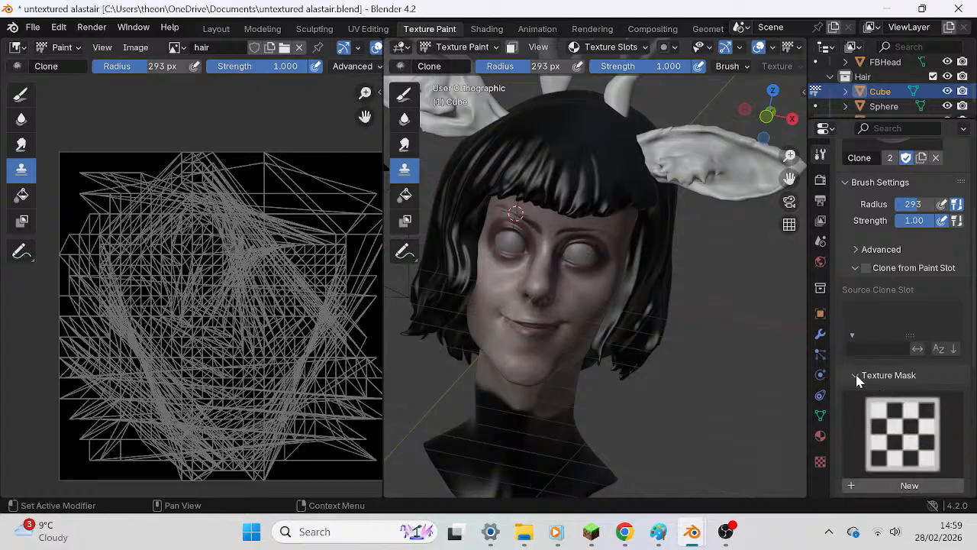
pyautogui.scroll(-2, 861, 381)
pyautogui.scroll(-7, 877, 389)
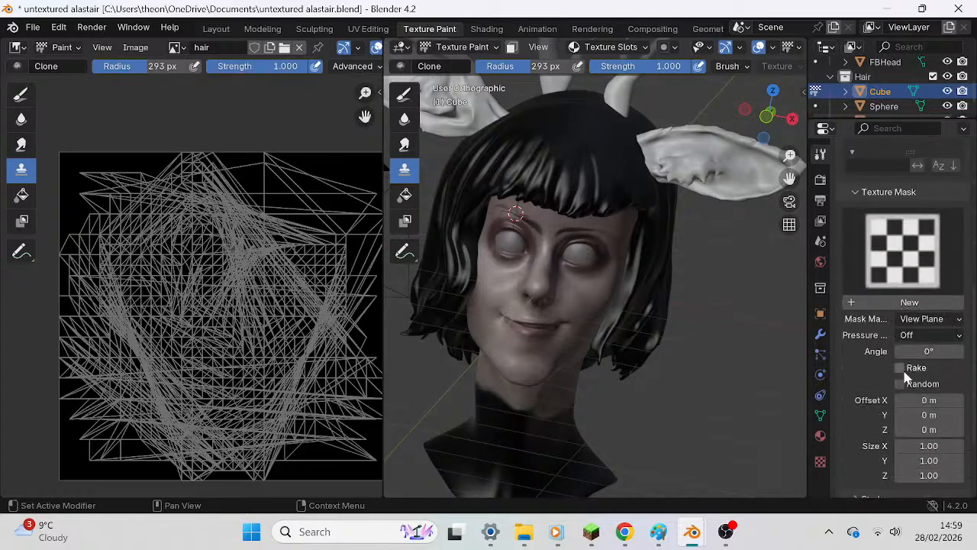
pyautogui.scroll(5, 894, 357)
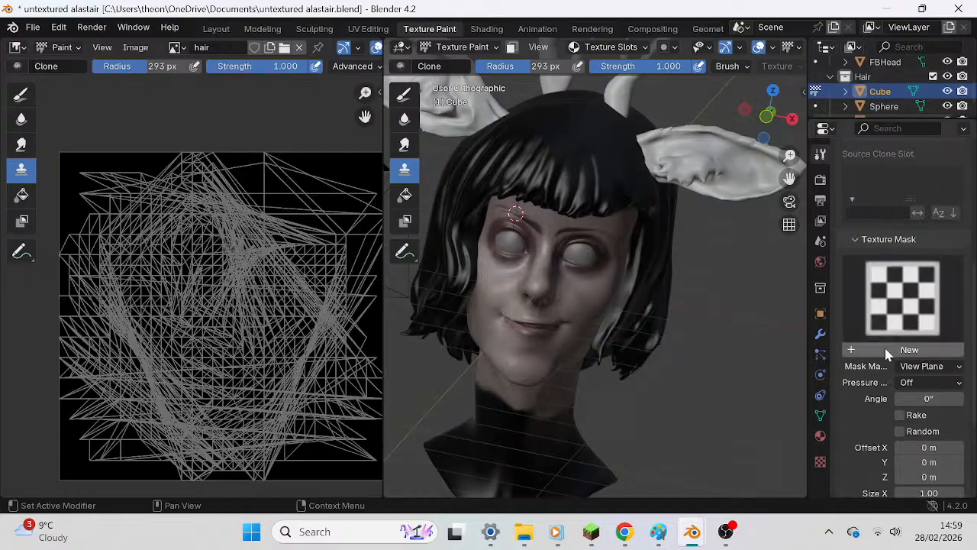
pyautogui.click(885, 350)
pyautogui.click(941, 349)
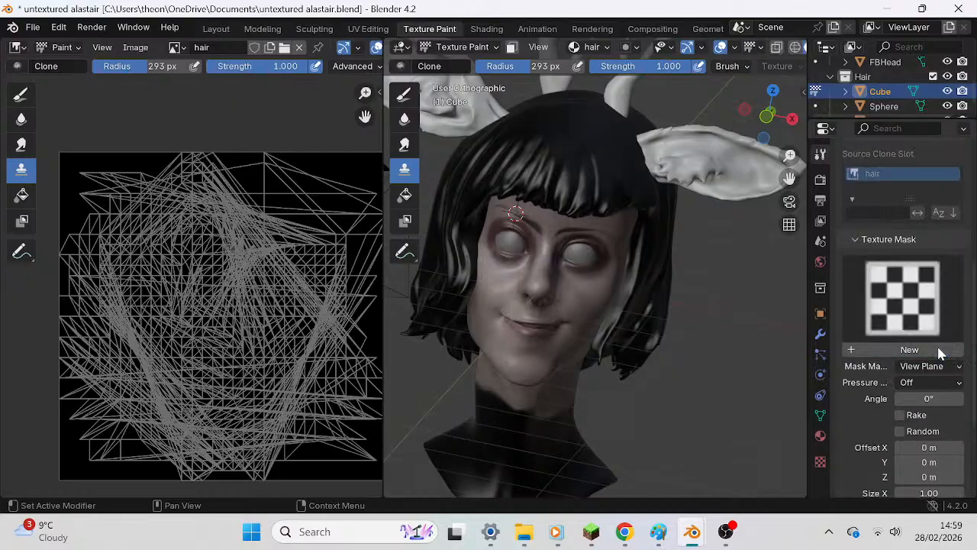
pyautogui.click(878, 239)
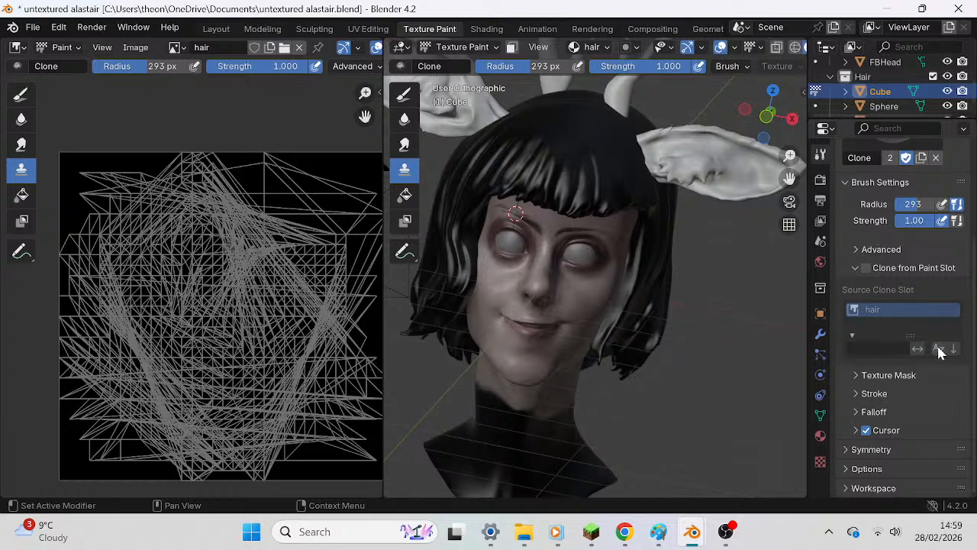
pyautogui.scroll(3, 892, 345)
pyautogui.scroll(-1, 900, 367)
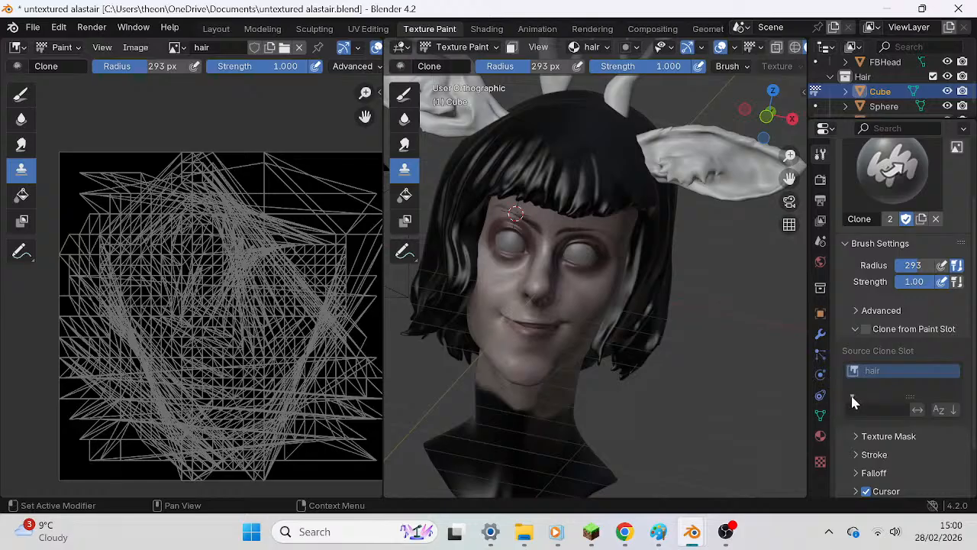
pyautogui.click(860, 333)
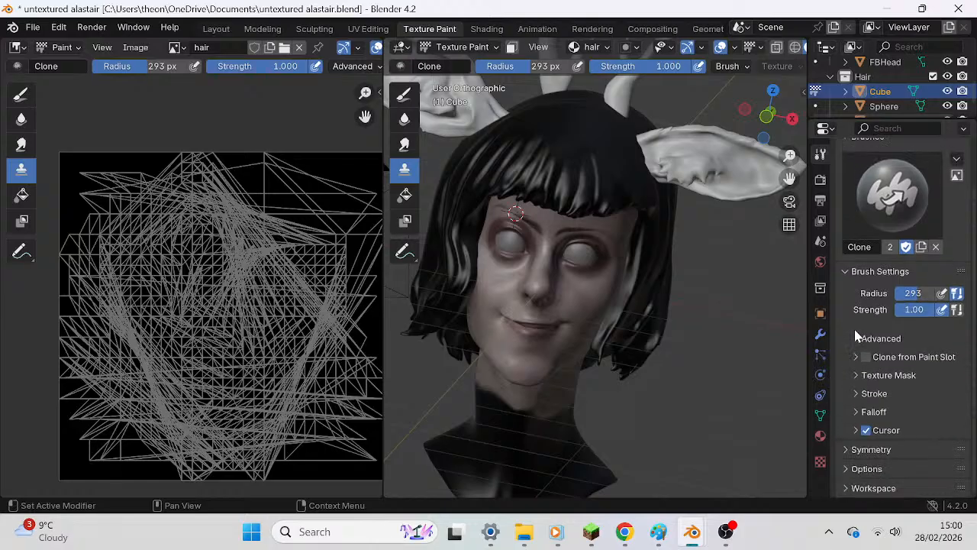
pyautogui.click(859, 340)
pyautogui.click(859, 340)
pyautogui.click(893, 272)
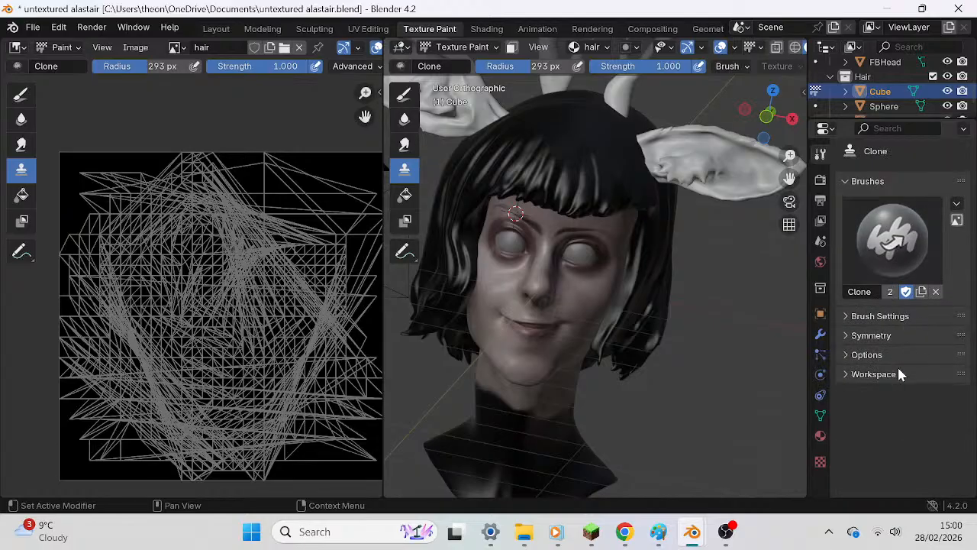
# Examine the Clone tool's Workspace settings, paint options including External, and the brush's extra commands.
pyautogui.click(848, 375)
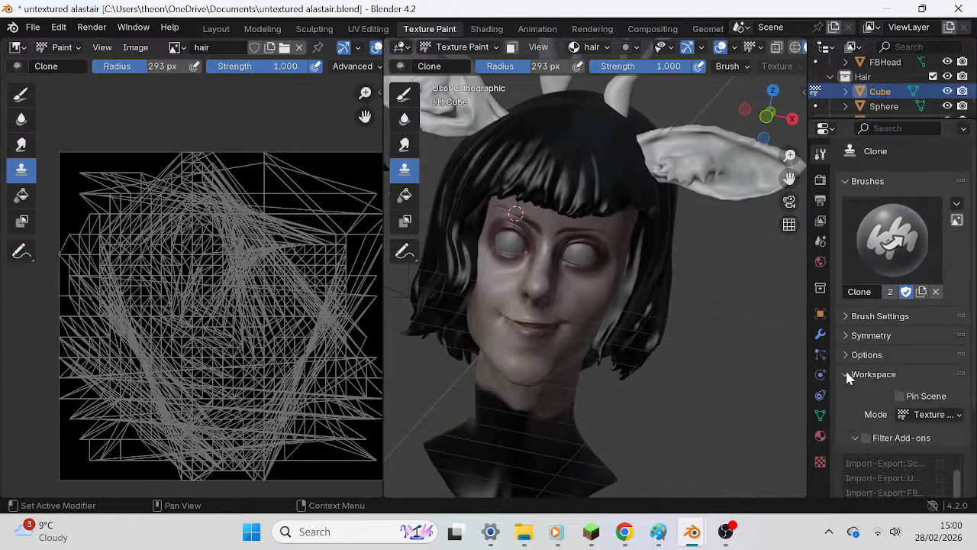
pyautogui.scroll(-3, 846, 371)
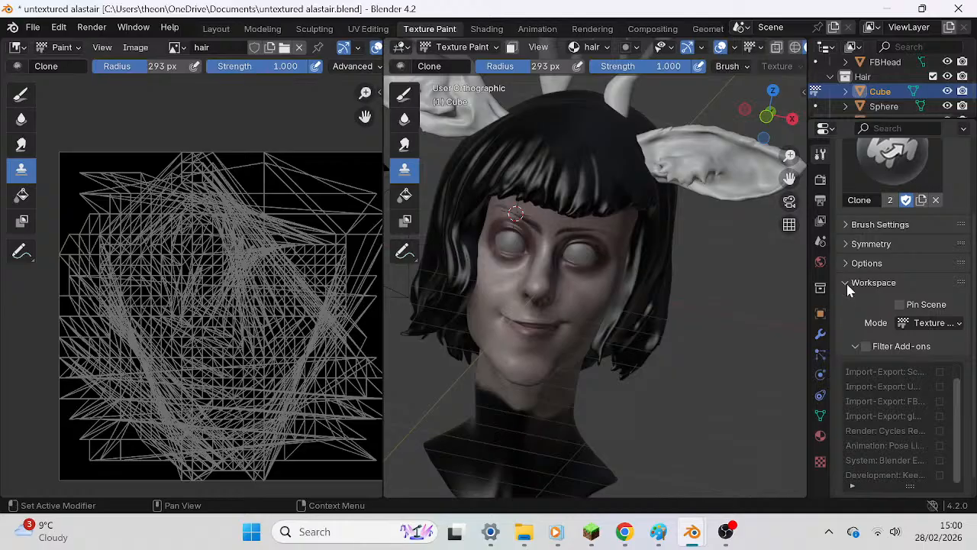
pyautogui.click(845, 285)
pyautogui.click(853, 355)
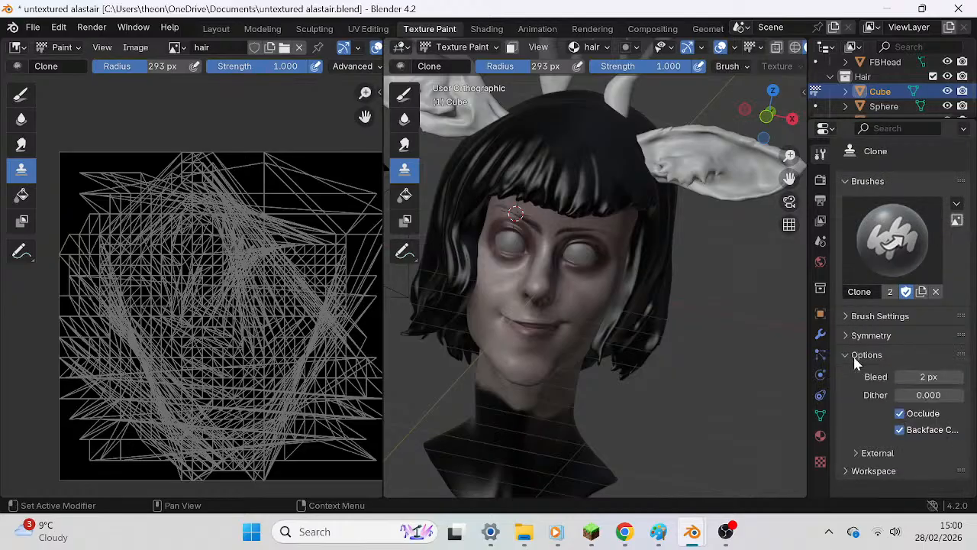
pyautogui.click(855, 453)
pyautogui.click(855, 452)
pyautogui.click(856, 356)
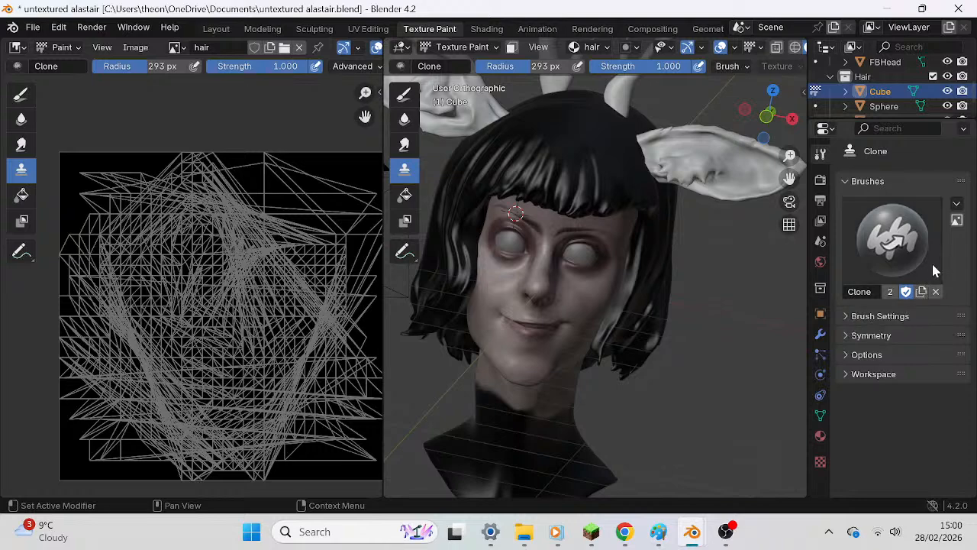
pyautogui.click(957, 204)
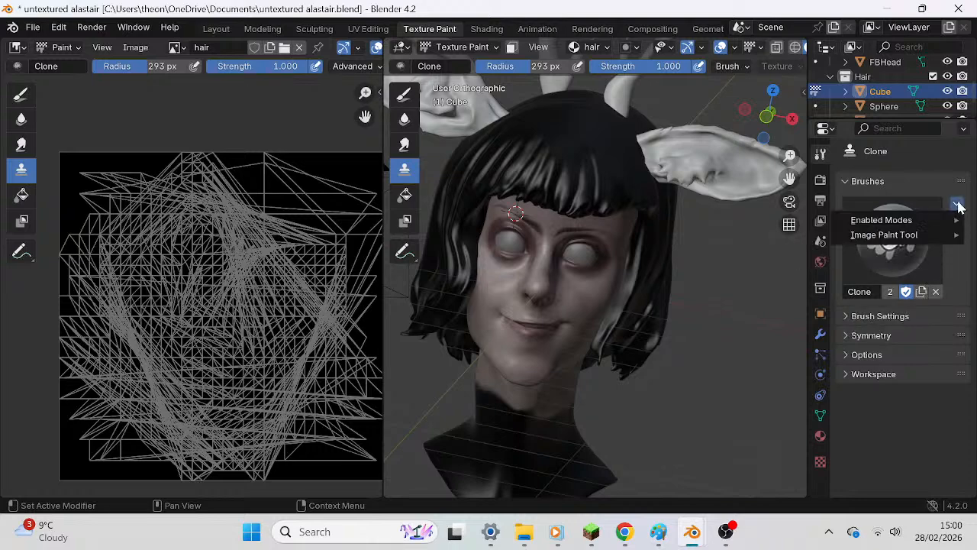
pyautogui.click(957, 205)
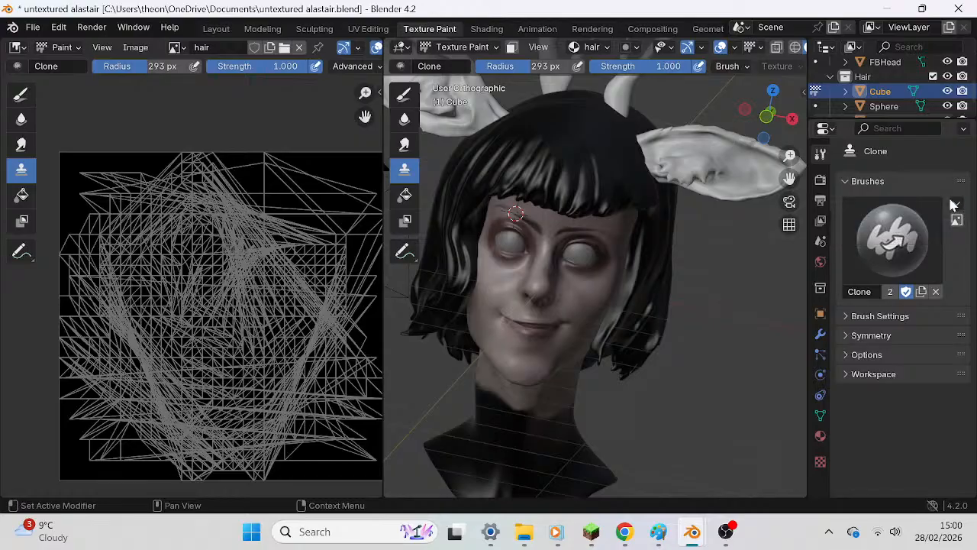
pyautogui.click(957, 203)
pyautogui.moveTo(934, 238)
# Switch from the Clone tool to the Draw brush and set its colour to hex 36312C.
pyautogui.scroll(3, 519, 244)
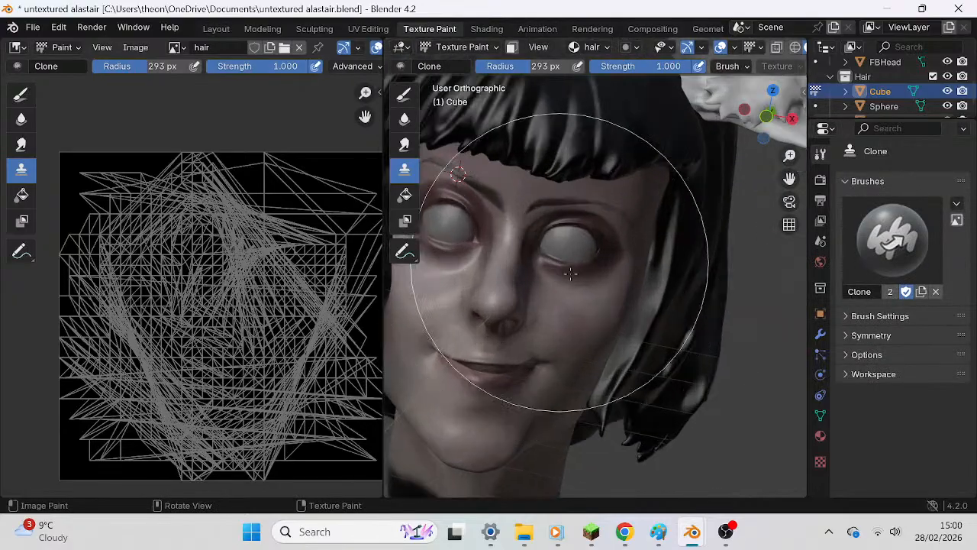
pyautogui.scroll(-2, 518, 244)
pyautogui.moveTo(519, 244); pyautogui.dragTo(549, 260, button='middle')
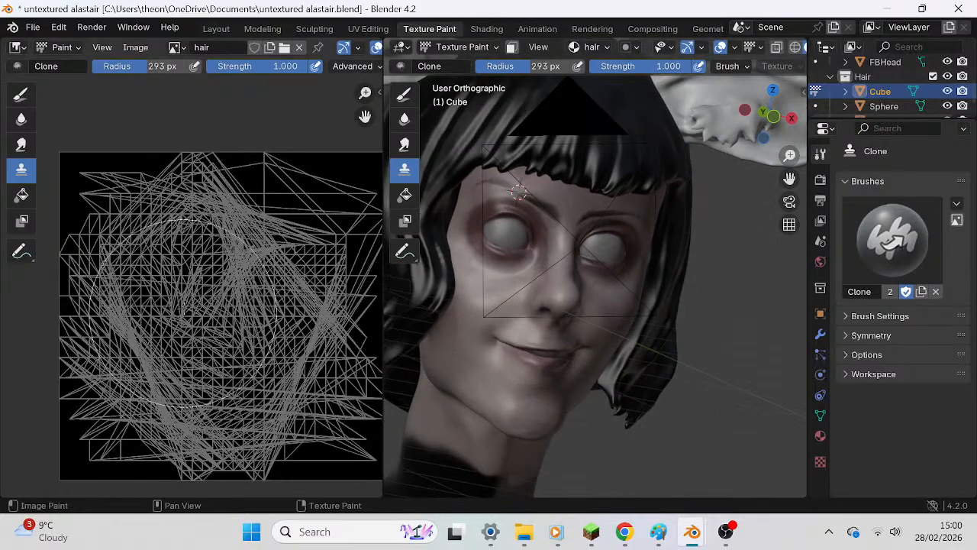
pyautogui.click(25, 94)
pyautogui.moveTo(515, 228)
pyautogui.mouseDown(button='middle')
pyautogui.moveTo(502, 259)
pyautogui.moveTo(488, 249)
pyautogui.mouseUp(button='middle')
pyautogui.moveTo(786, 124); pyautogui.dragTo(702, 210)
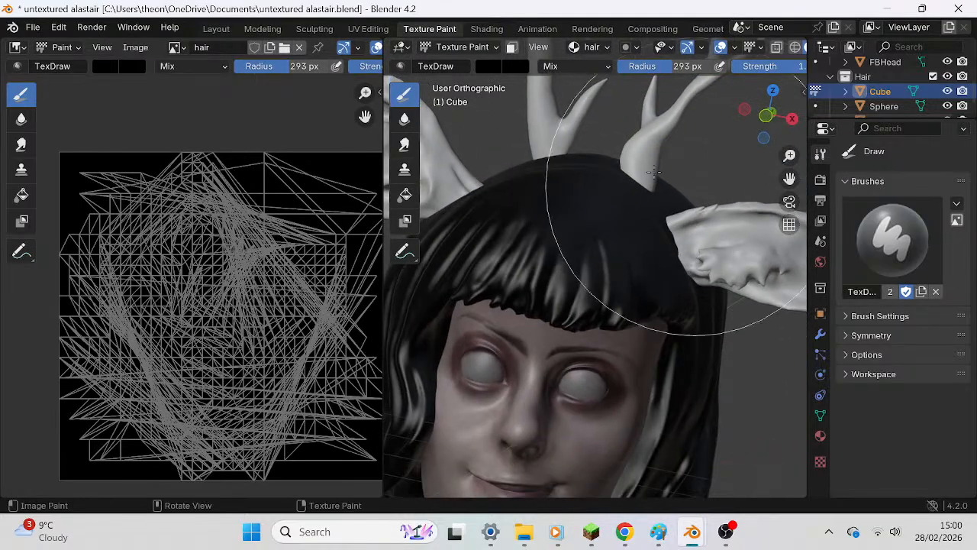
pyautogui.click(107, 66)
pyautogui.click(245, 175)
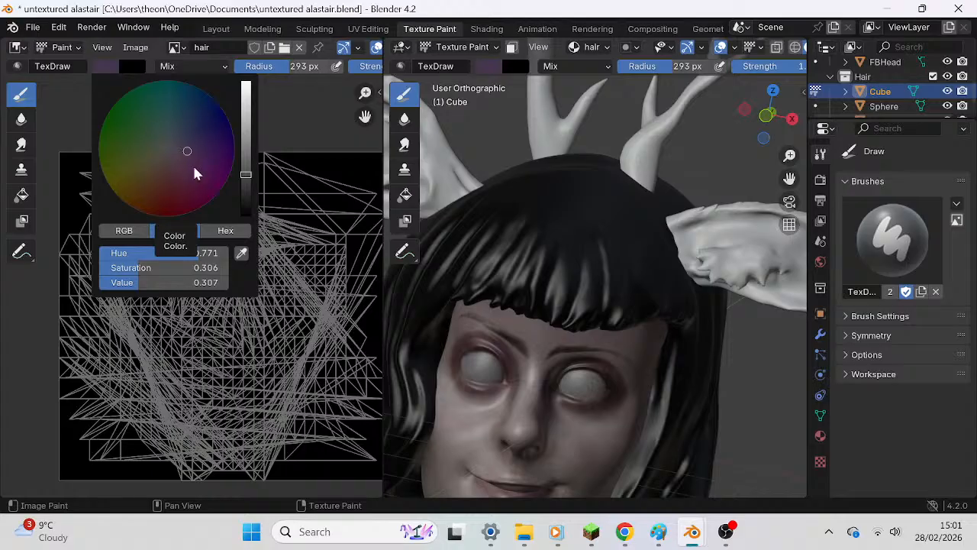
pyautogui.click(225, 230)
pyautogui.click(163, 252)
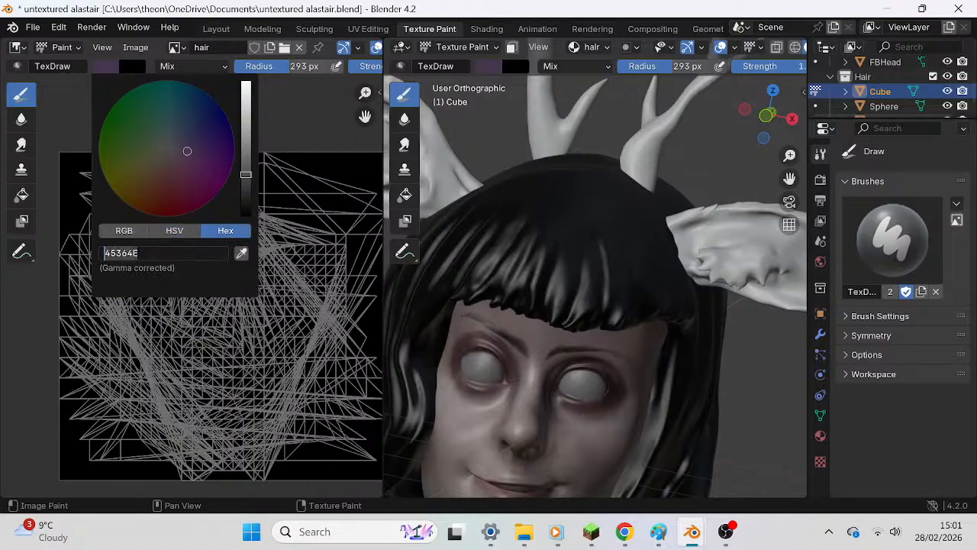
pyautogui.press('BackSpace')
pyautogui.write('36312C')
pyautogui.press('Return')
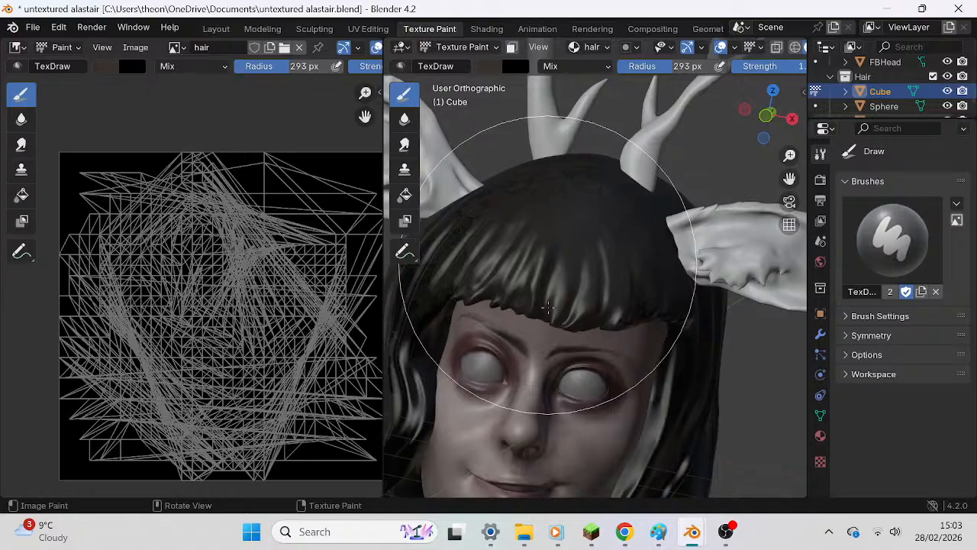
# Bring the frozen untextured alastair.blend window back to the front and force the unresponsive program to close.
pyautogui.moveTo(547, 265); pyautogui.dragTo(548, 308, button='middle')
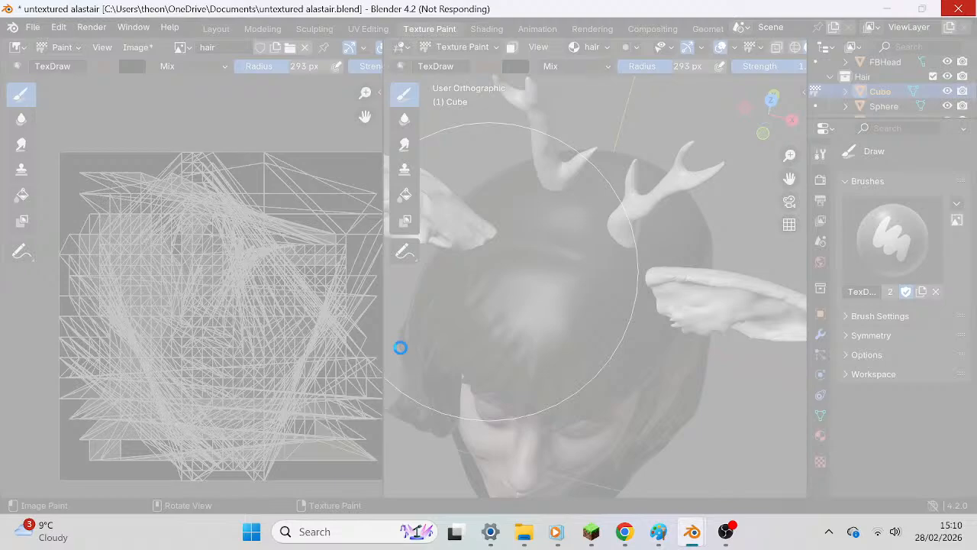
pyautogui.click(892, 8)
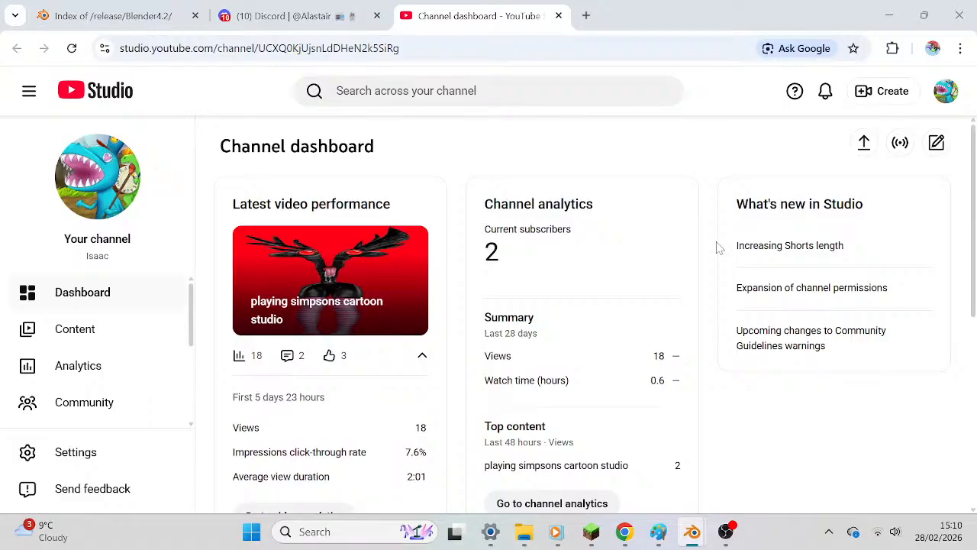
pyautogui.click(690, 537)
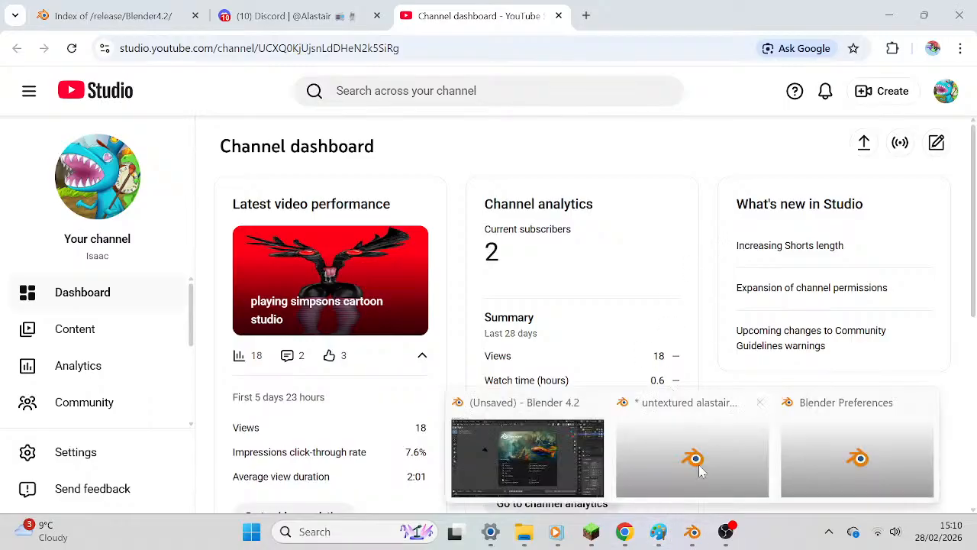
pyautogui.moveTo(696, 468)
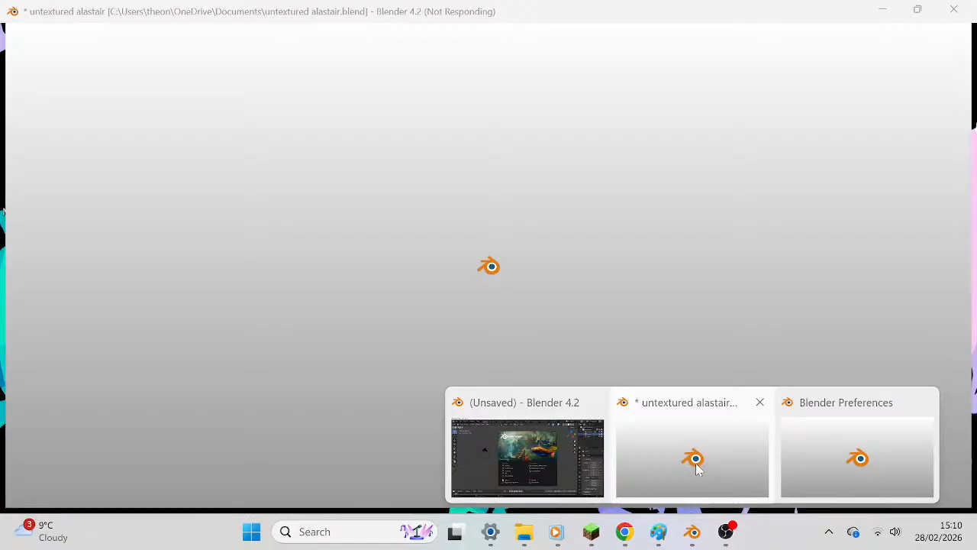
pyautogui.click(698, 452)
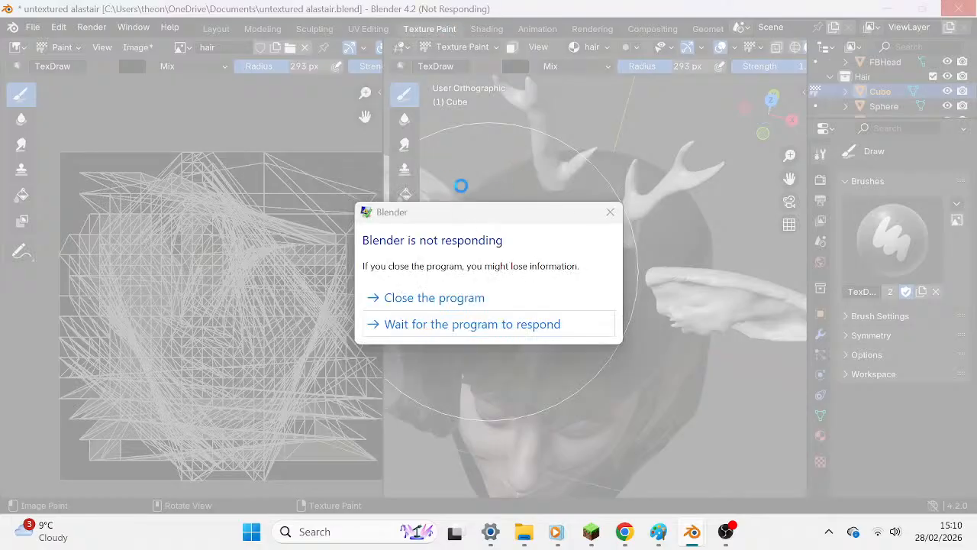
pyautogui.click(407, 300)
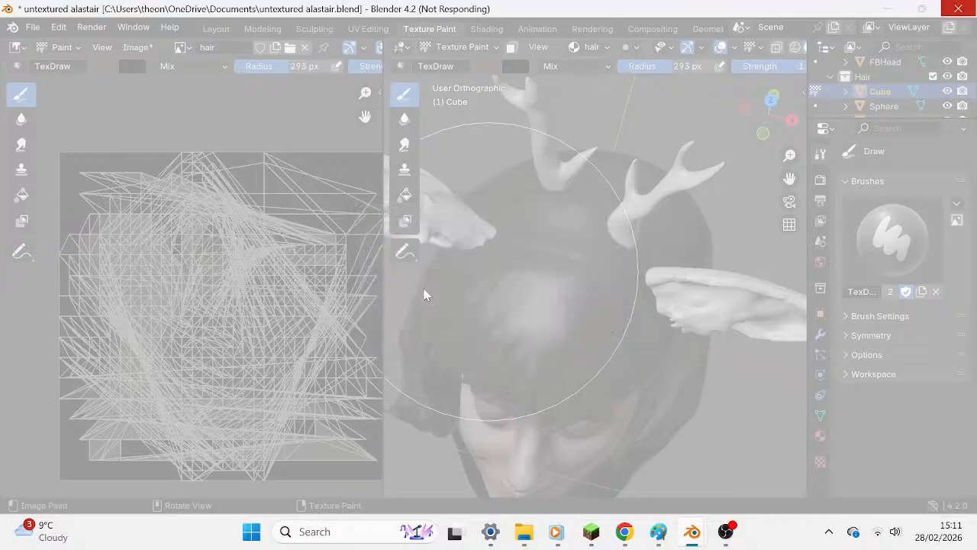
# Switch to the remaining unsaved Blender window showing the splash screen.
pyautogui.hotkey('alt', 'Tab')
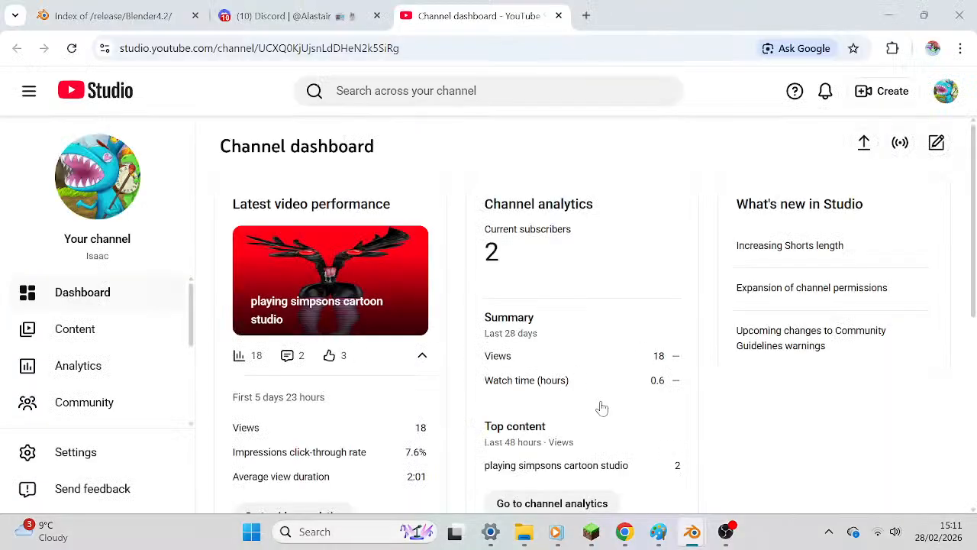
pyautogui.moveTo(689, 532)
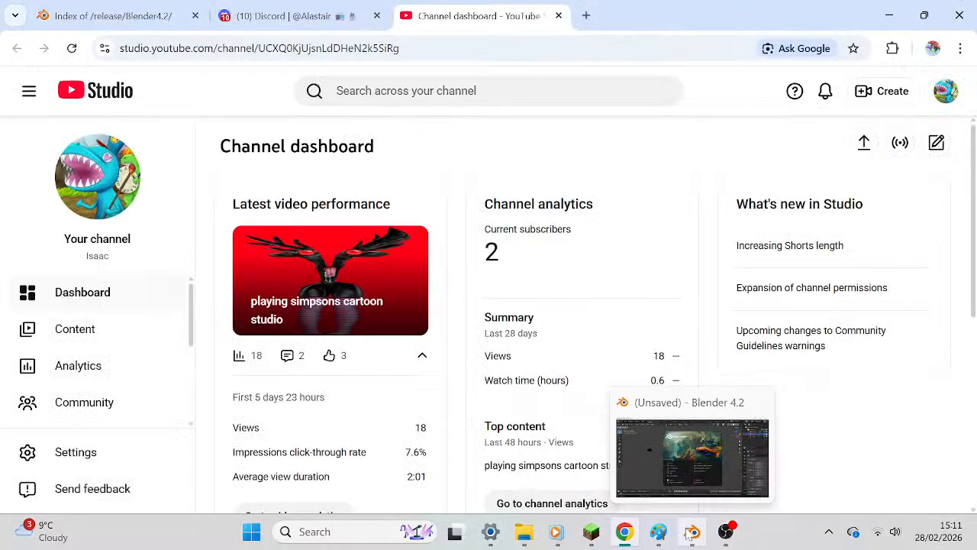
pyautogui.click(690, 475)
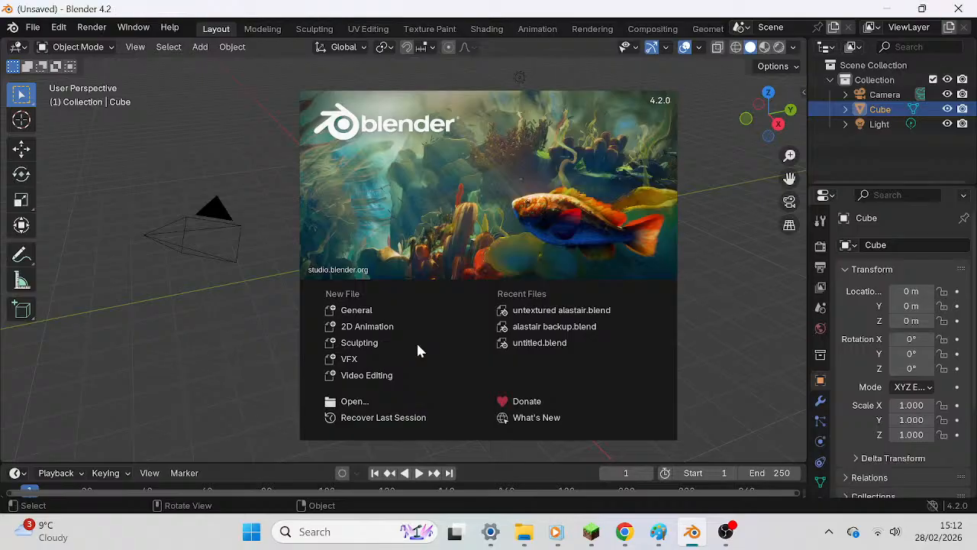
# Try to recover the last session from the splash screen.
pyautogui.click(403, 416)
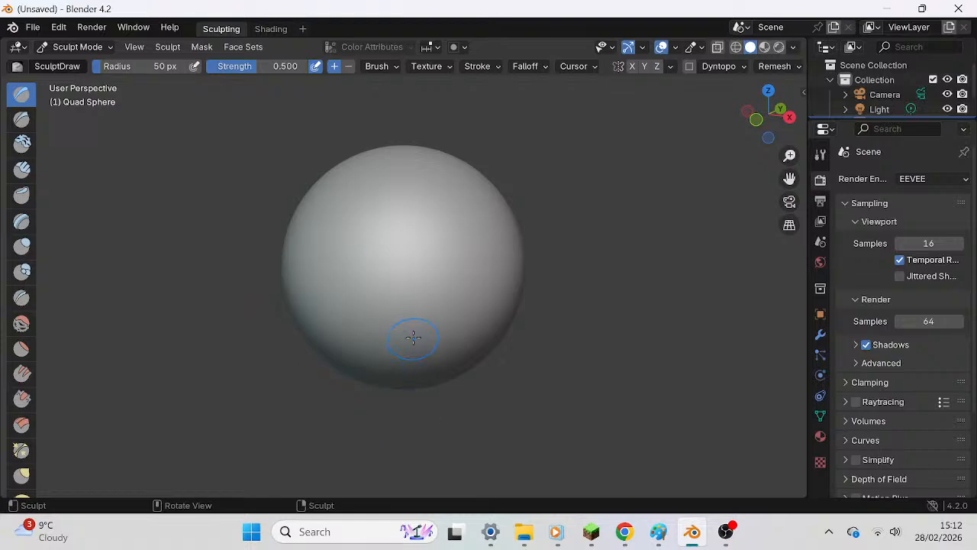
pyautogui.scroll(-3, 412, 268)
pyautogui.moveTo(409, 267); pyautogui.dragTo(400, 292, button='middle')
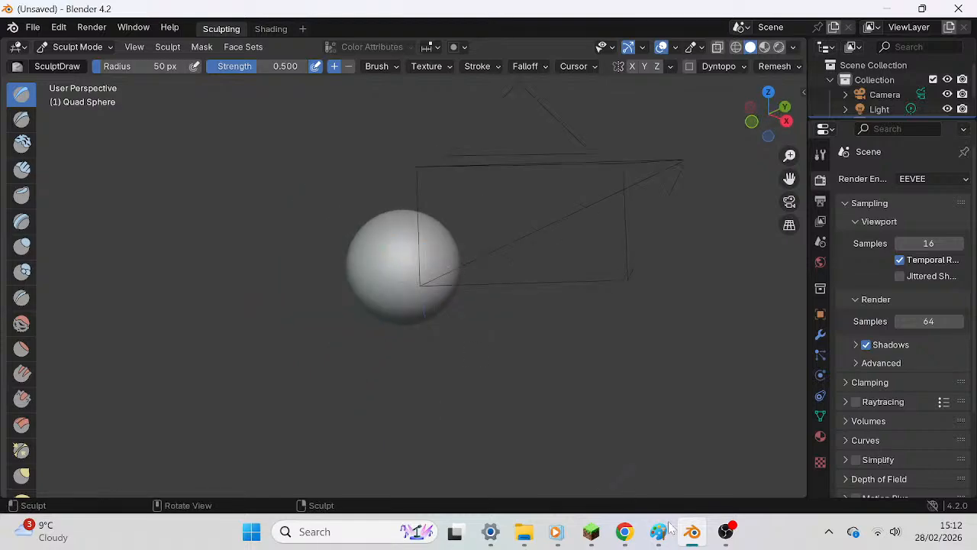
pyautogui.moveTo(705, 536)
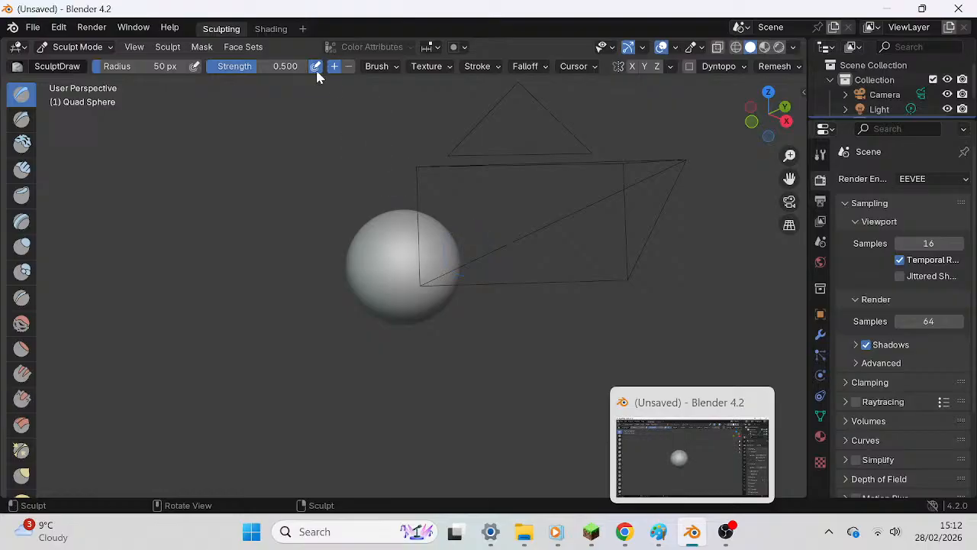
# Open the recent file untextured alastair.blend.
pyautogui.click(33, 27)
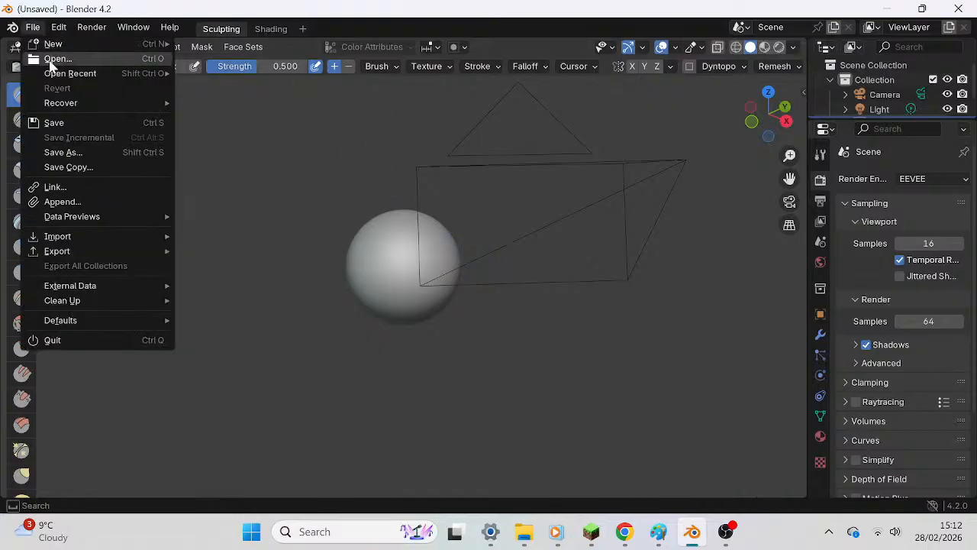
pyautogui.moveTo(54, 74)
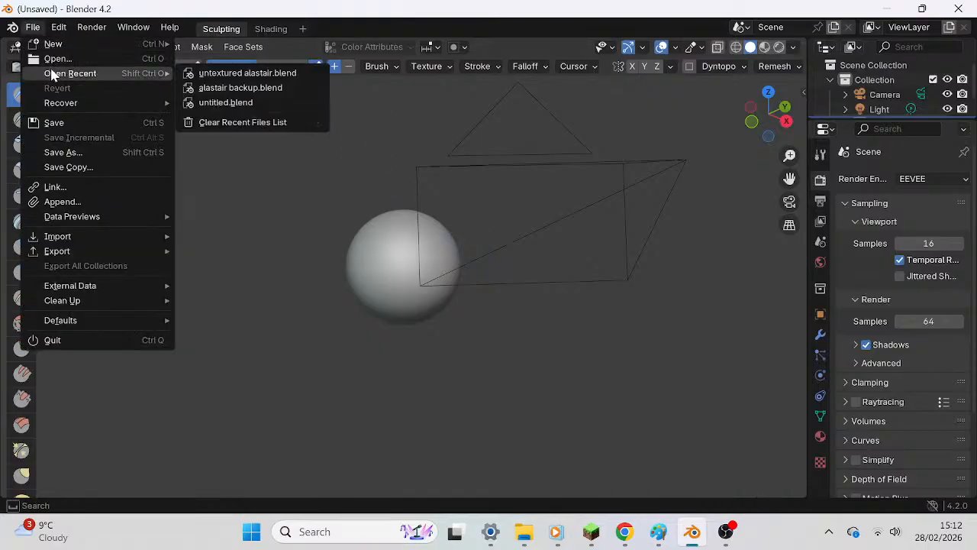
pyautogui.click(226, 75)
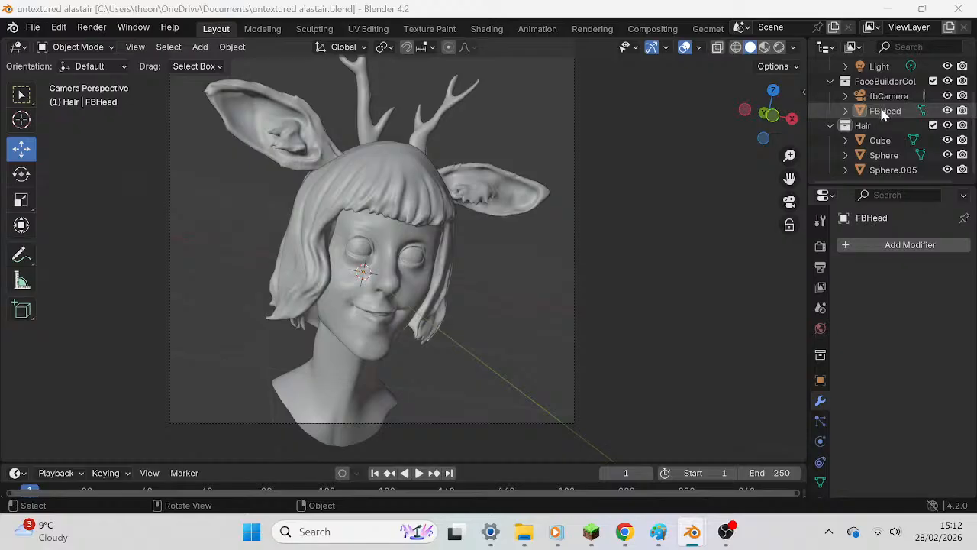
pyautogui.moveTo(476, 230)
pyautogui.mouseDown(button='middle')
pyautogui.moveTo(503, 221)
pyautogui.moveTo(478, 230)
pyautogui.mouseUp(button='middle')
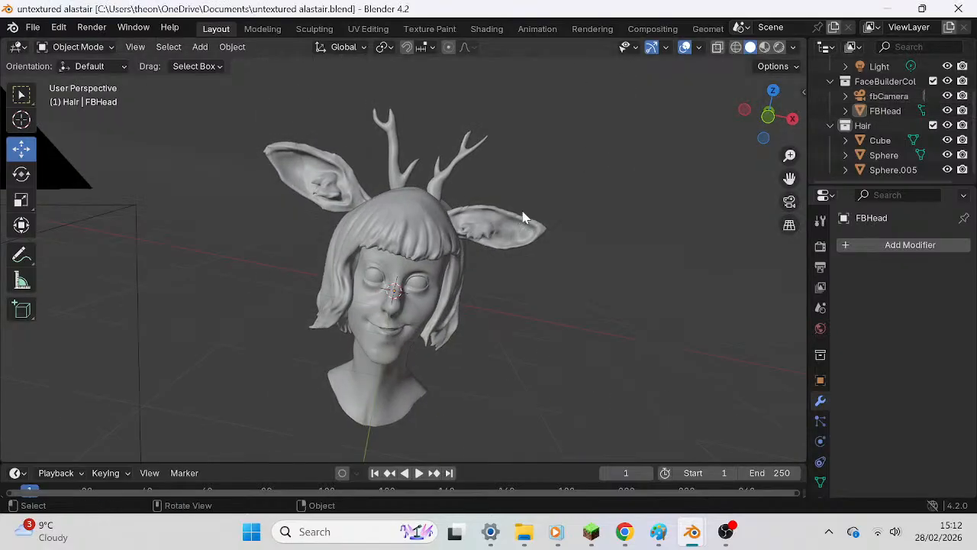
pyautogui.click(61, 28)
pyautogui.click(60, 27)
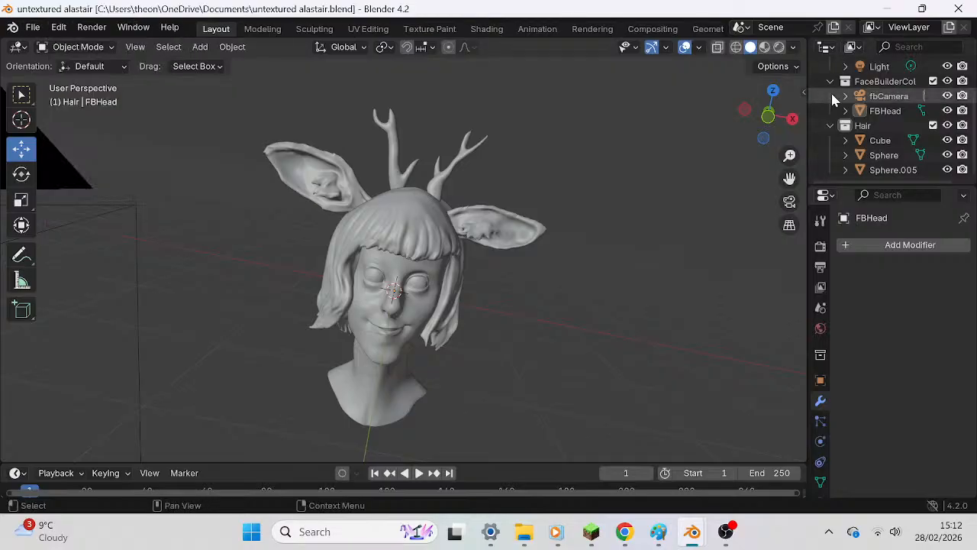
# Select the FBHead object and apply its scale.
pyautogui.click(889, 111)
pyautogui.moveTo(497, 211); pyautogui.dragTo(537, 198, button='middle')
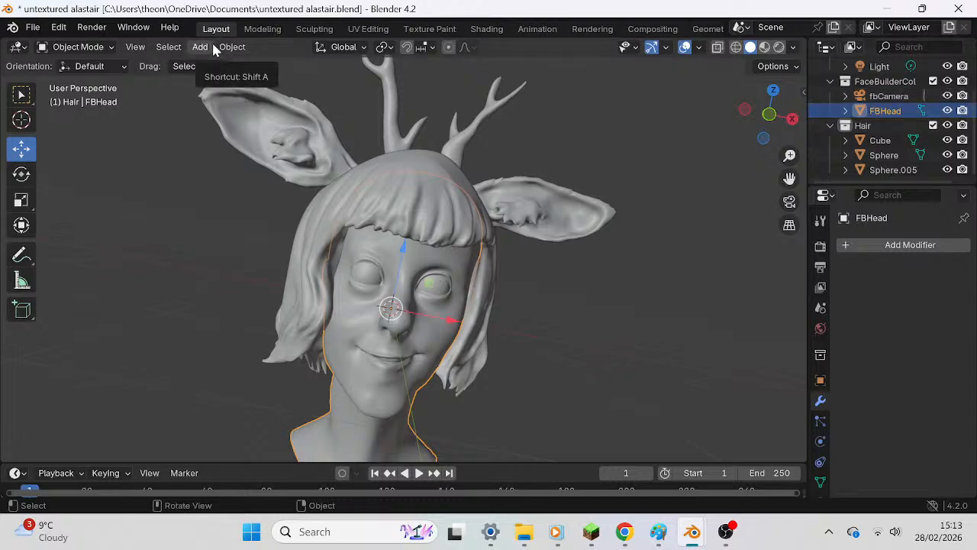
pyautogui.moveTo(454, 157); pyautogui.dragTo(482, 183, button='middle')
pyautogui.hotkey('shift', 'a')
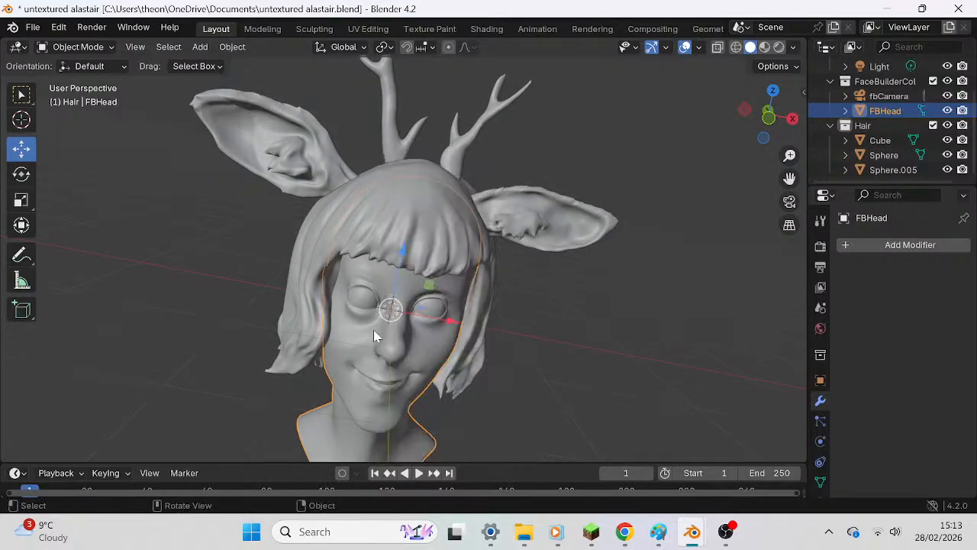
pyautogui.hotkey('ctrl', 'a')
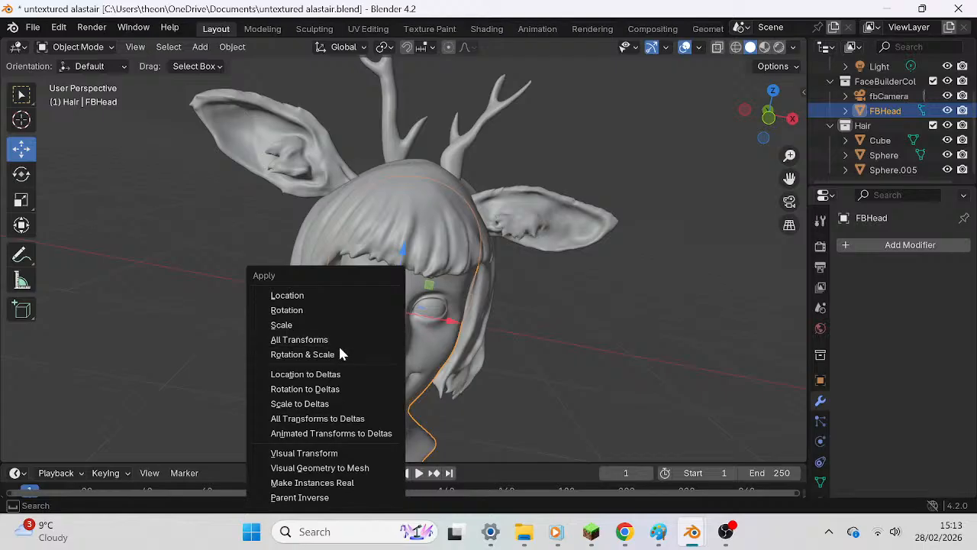
pyautogui.click(336, 325)
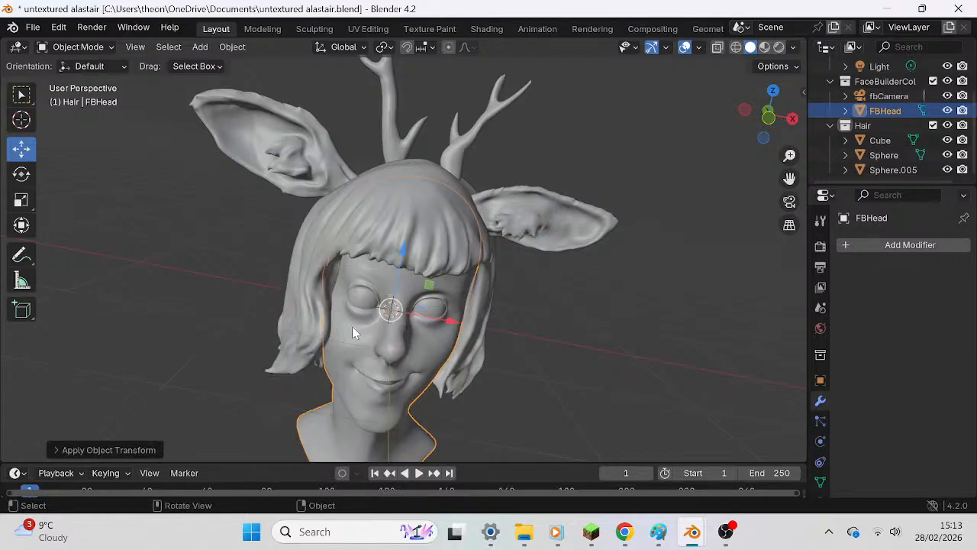
pyautogui.moveTo(671, 234); pyautogui.dragTo(646, 252, button='middle')
pyautogui.scroll(-1, 650, 232)
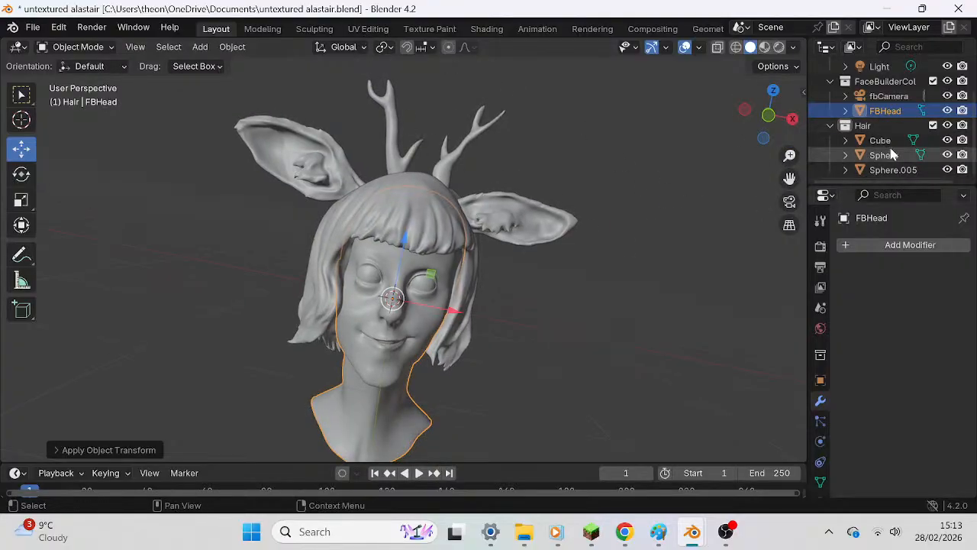
pyautogui.click(845, 112)
pyautogui.click(845, 112)
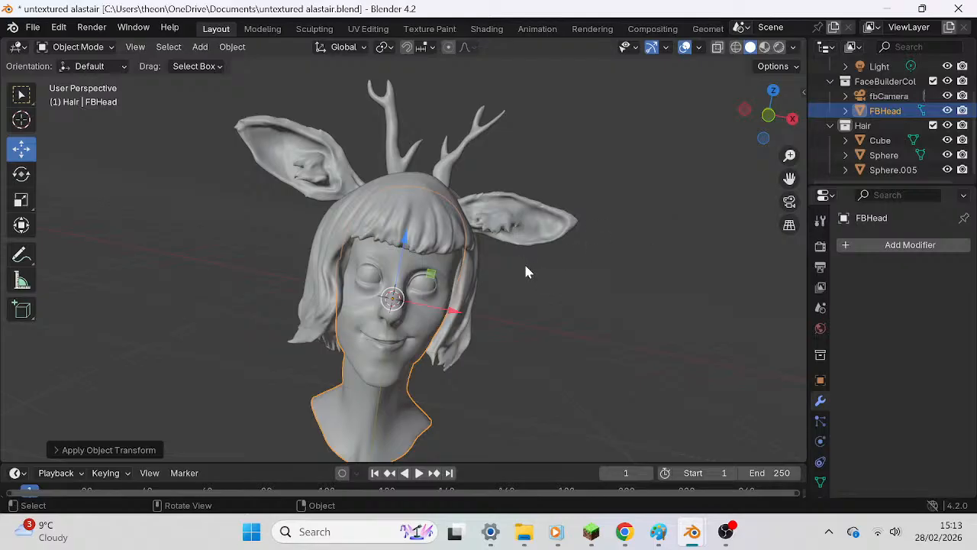
# Put FBHead into Edit Mode and bring up the UV mapping commands.
pyautogui.click(76, 46)
pyautogui.click(79, 80)
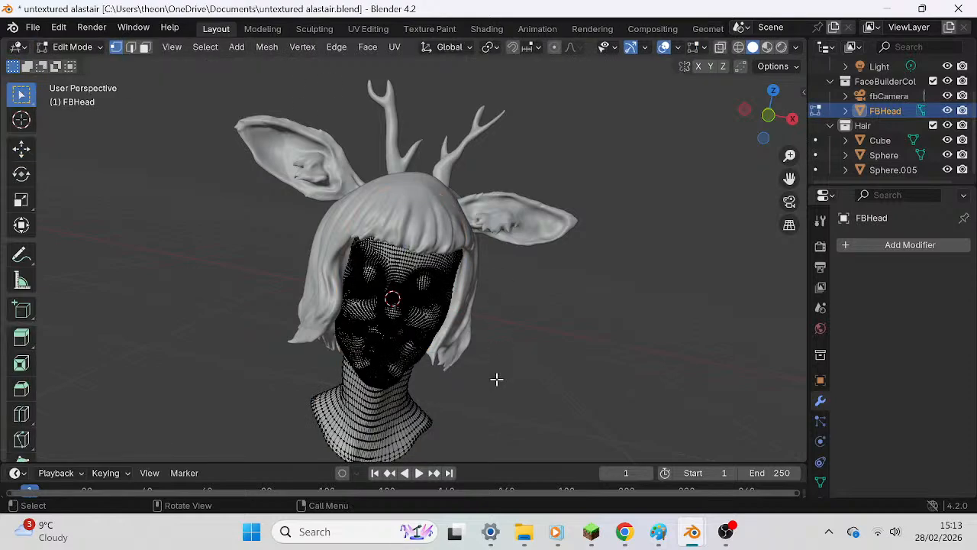
pyautogui.press('u')
pyautogui.click(459, 309)
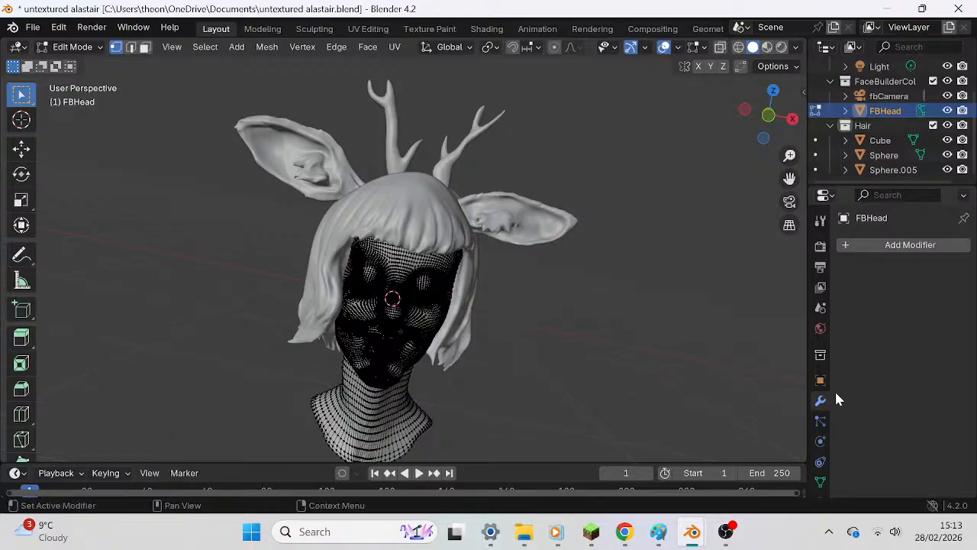
# Create a new material on FBHead and link its base colour to an Image Texture.
pyautogui.scroll(-3, 819, 431)
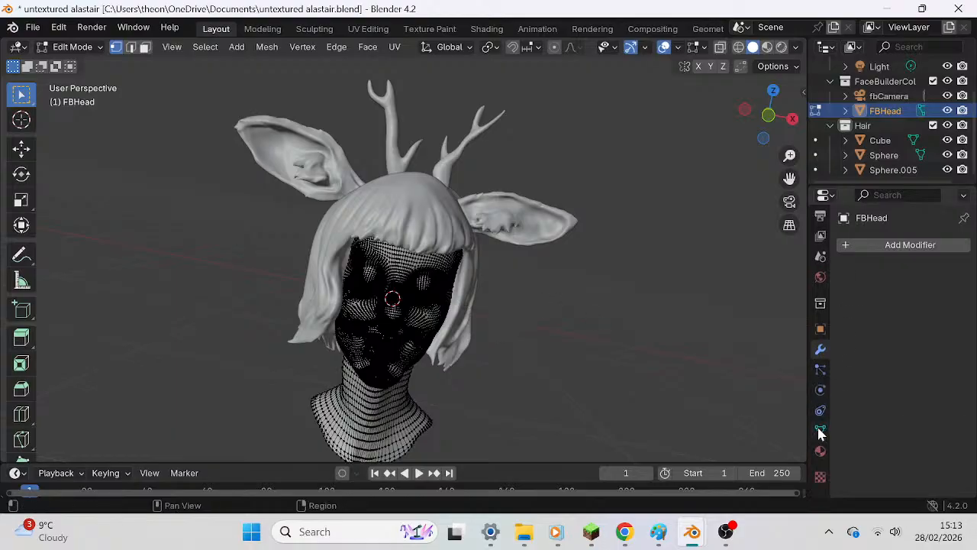
pyautogui.click(820, 451)
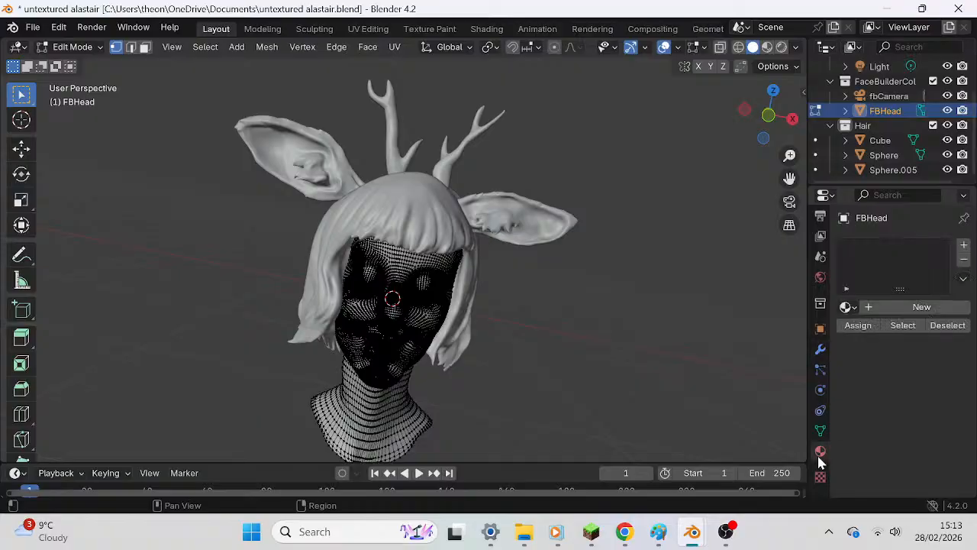
pyautogui.click(867, 305)
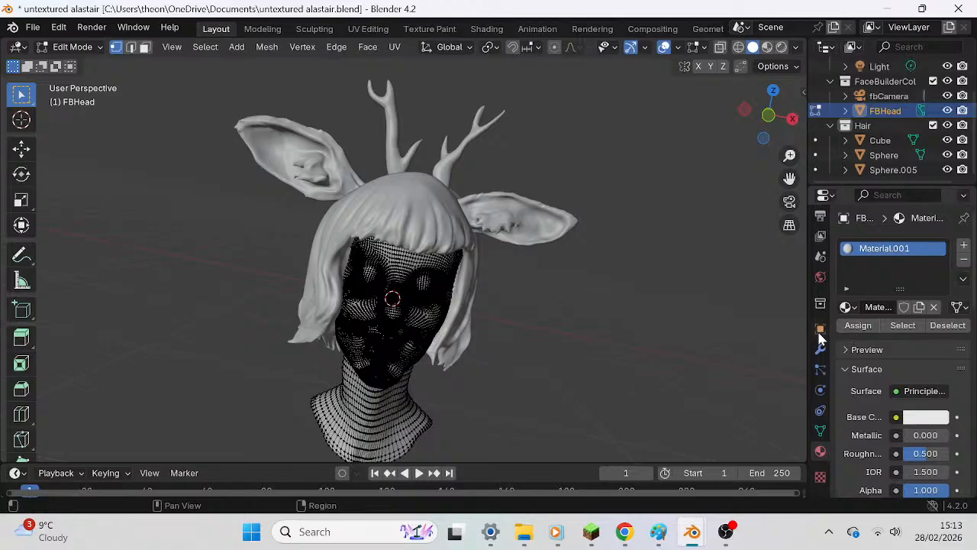
pyautogui.scroll(-1, 897, 349)
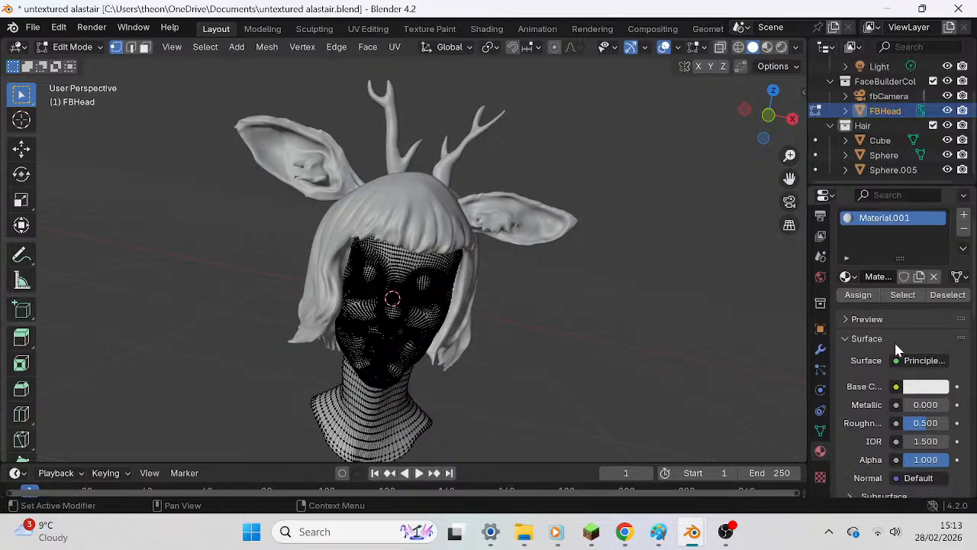
pyautogui.click(895, 387)
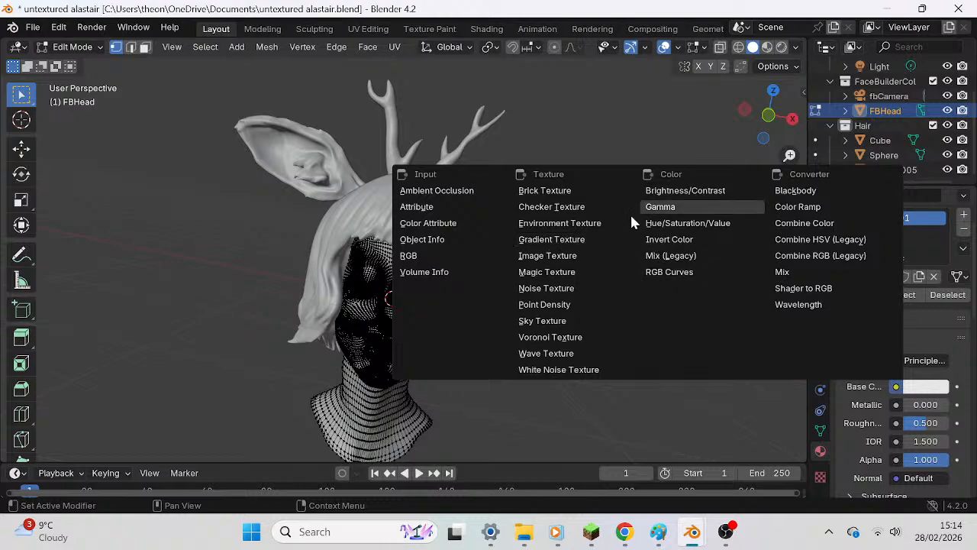
pyautogui.click(549, 258)
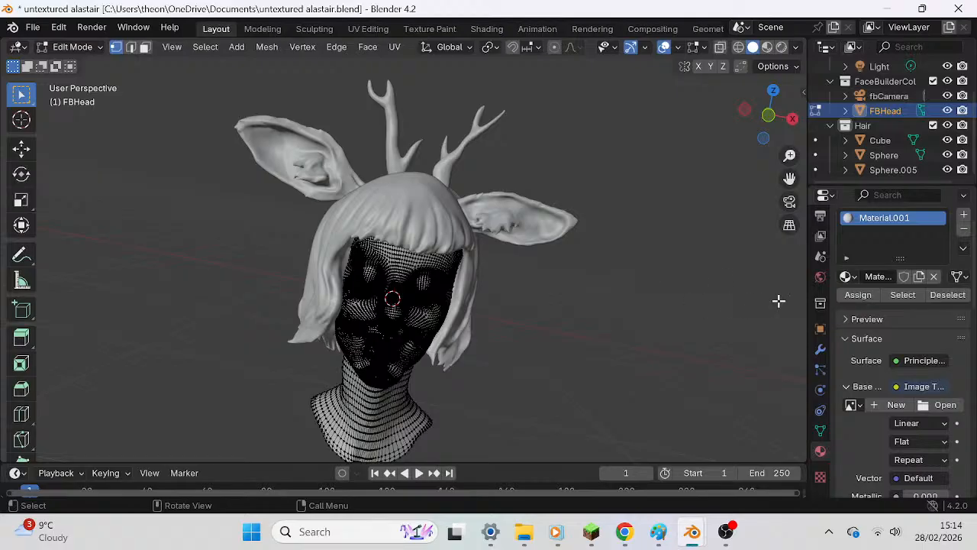
# Load FBHead_baked_tex.png from Documents as FBHead's base colour image and display the model in Material Preview shading.
pyautogui.click(924, 410)
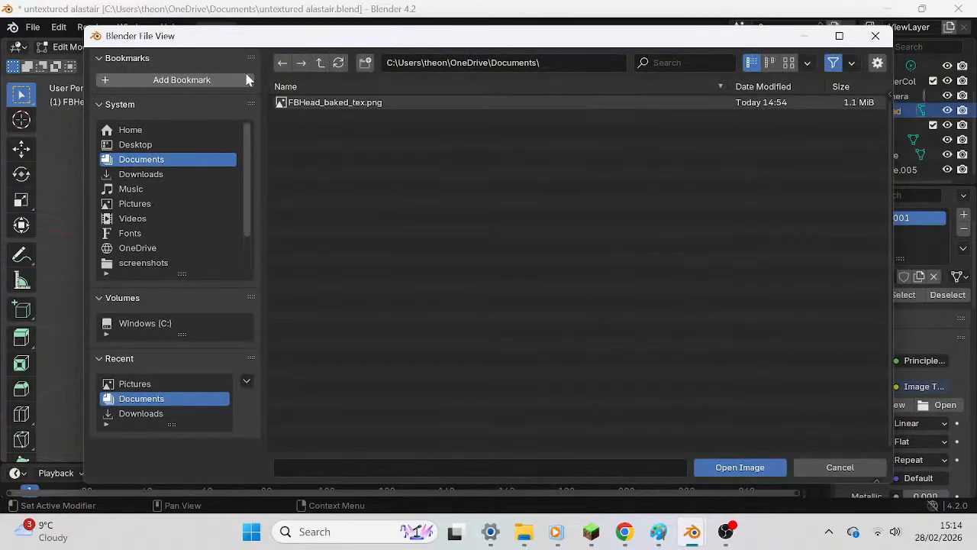
pyautogui.click(343, 102)
pyautogui.click(750, 466)
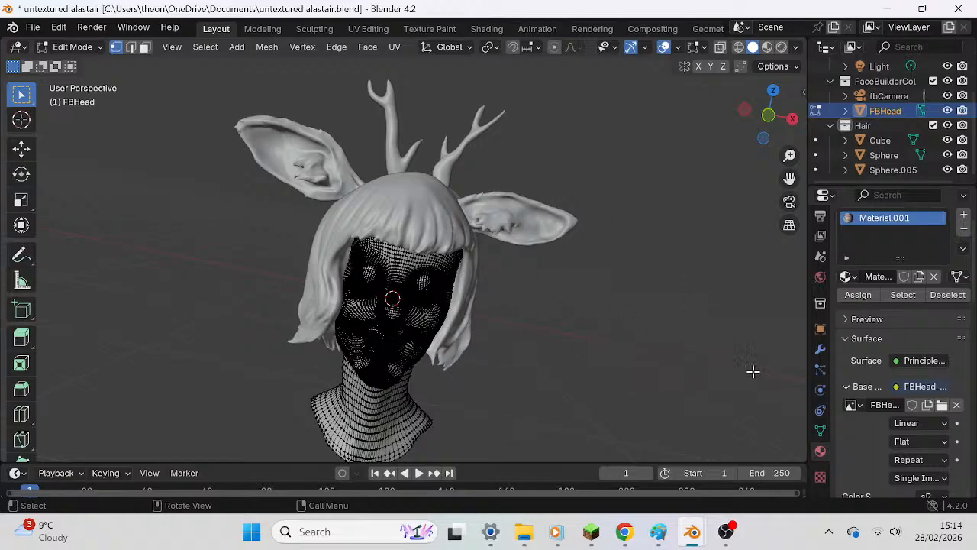
pyautogui.moveTo(646, 358)
pyautogui.mouseDown(button='middle')
pyautogui.moveTo(667, 369)
pyautogui.moveTo(693, 308)
pyautogui.mouseUp(button='middle')
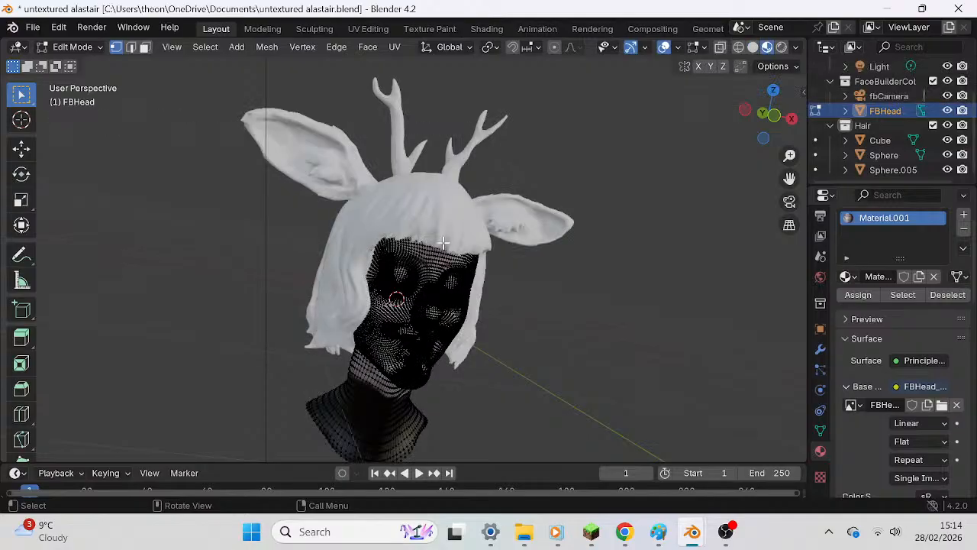
pyautogui.moveTo(558, 299); pyautogui.dragTo(537, 256, button='middle')
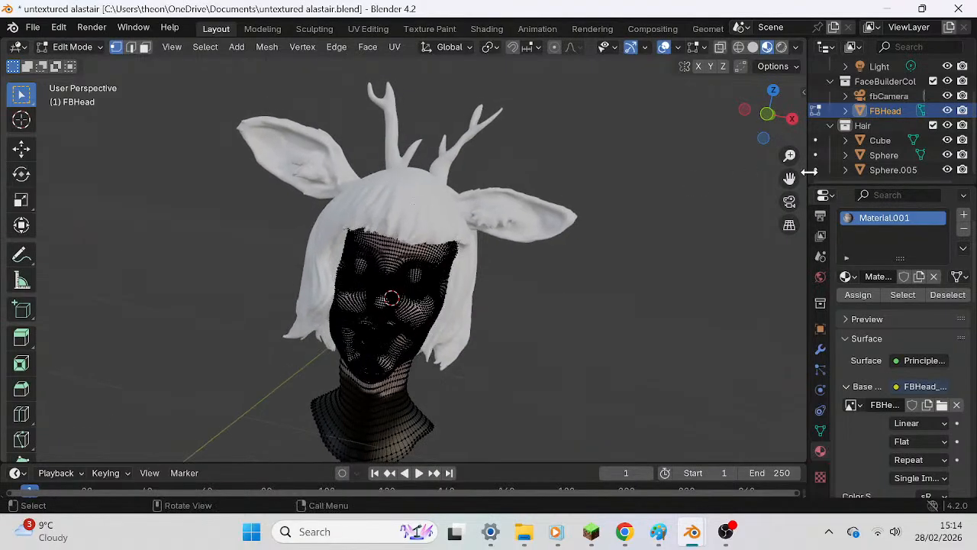
# Switch to the Texture Paint workspace, frame the face on the model and in FBHead_baked_tex.png, and widen the image editor.
pyautogui.click(789, 200)
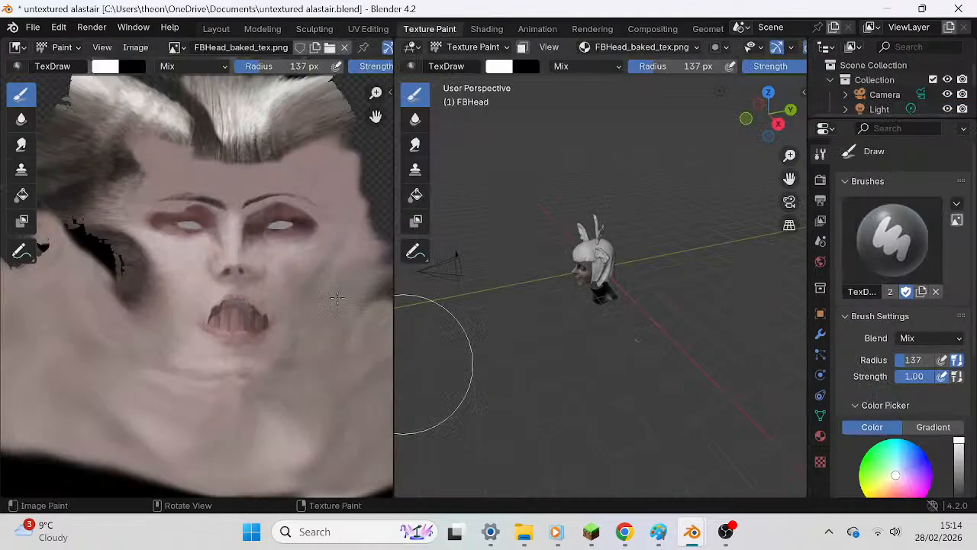
pyautogui.scroll(7, 666, 275)
pyautogui.moveTo(661, 286)
pyautogui.mouseDown(button='middle')
pyautogui.moveTo(665, 274)
pyautogui.moveTo(665, 294)
pyautogui.mouseUp(button='middle')
pyautogui.scroll(3, 665, 294)
pyautogui.scroll(5, 309, 259)
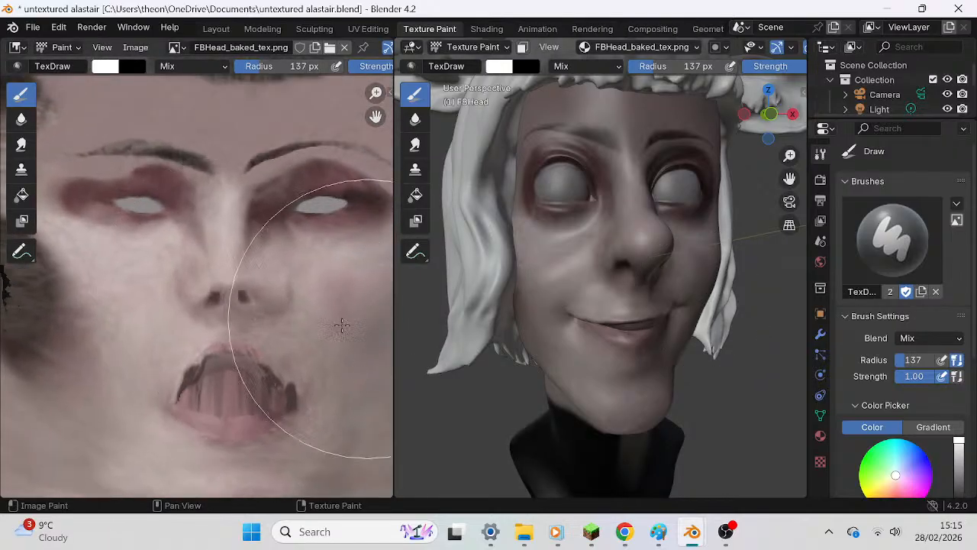
pyautogui.moveTo(293, 399); pyautogui.dragTo(272, 329, button='middle')
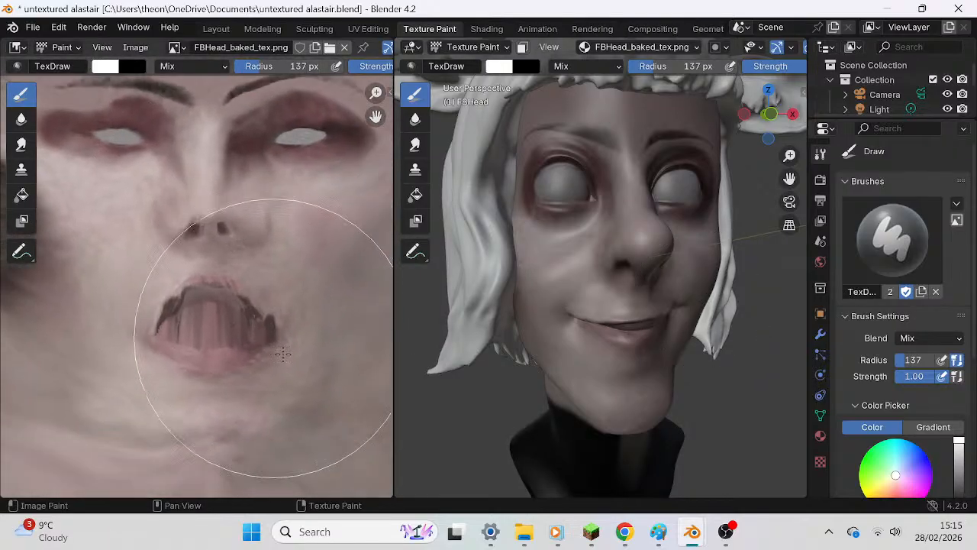
pyautogui.moveTo(173, 362); pyautogui.dragTo(178, 324, button='middle')
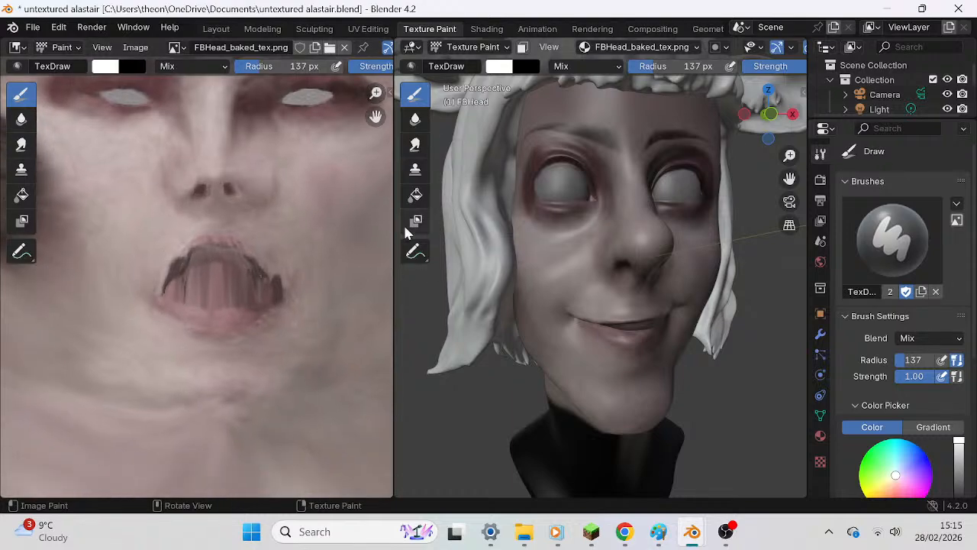
pyautogui.moveTo(394, 246); pyautogui.dragTo(425, 245)
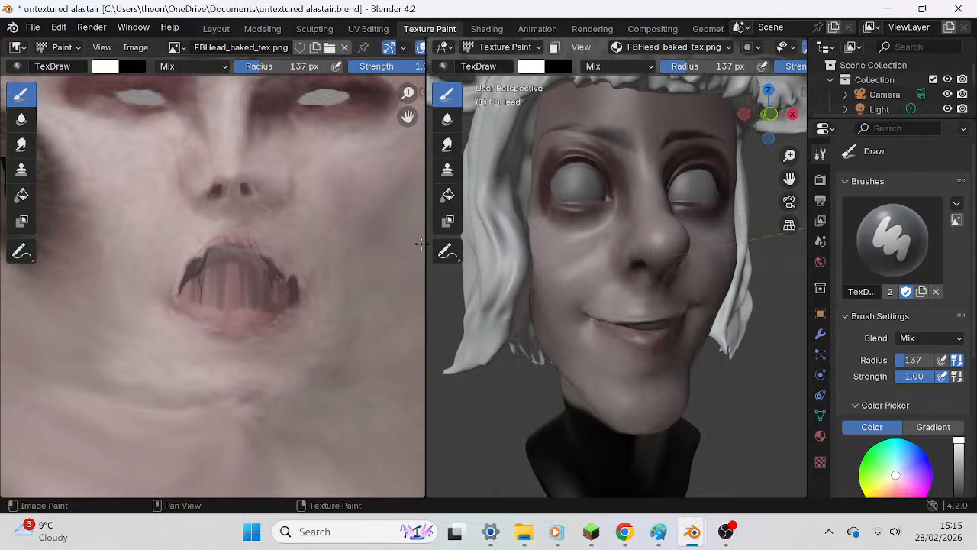
pyautogui.moveTo(408, 231); pyautogui.dragTo(421, 340, button='middle')
pyautogui.scroll(1, 311, 294)
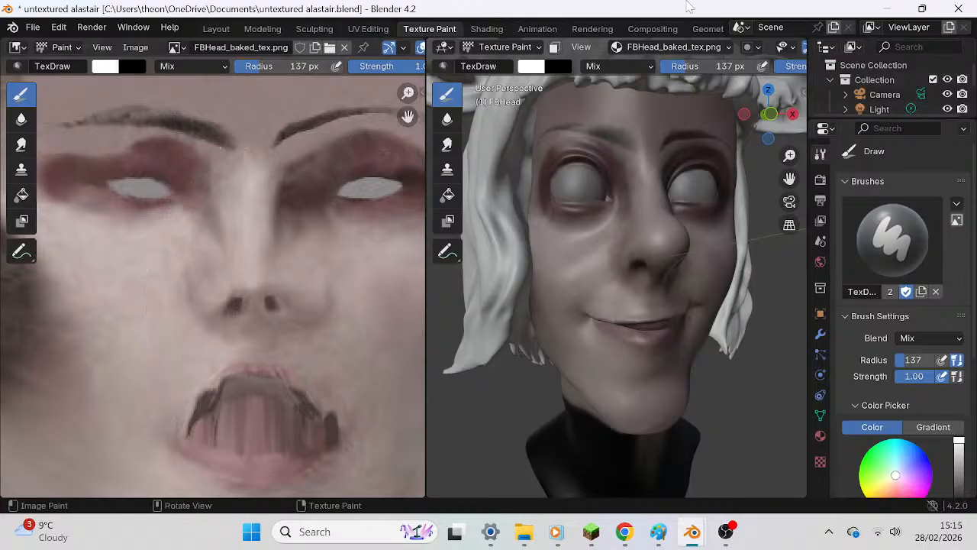
# Smear the lower edge of the lips in the face texture with the Smear brush at 12 px radius and 0.337 strength.
pyautogui.click(21, 145)
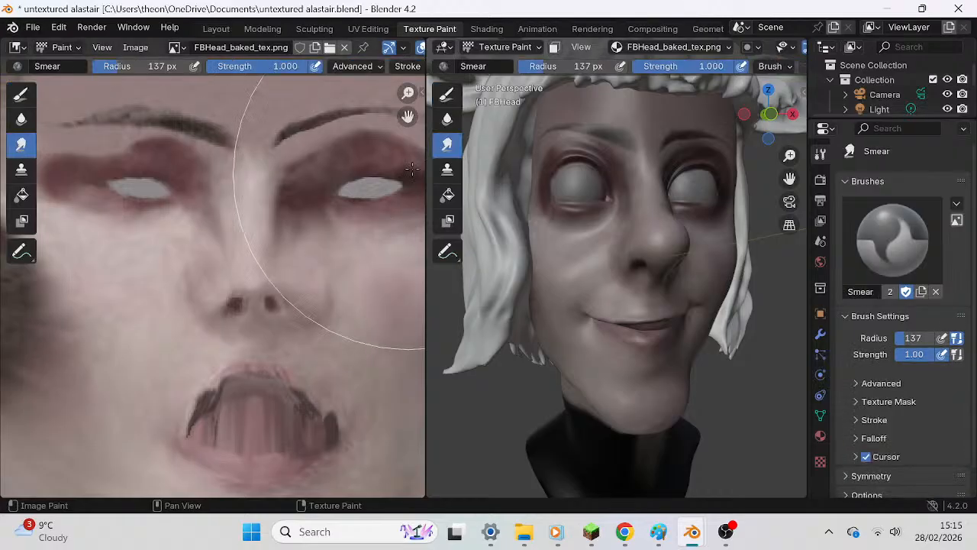
pyautogui.moveTo(294, 66); pyautogui.dragTo(239, 66)
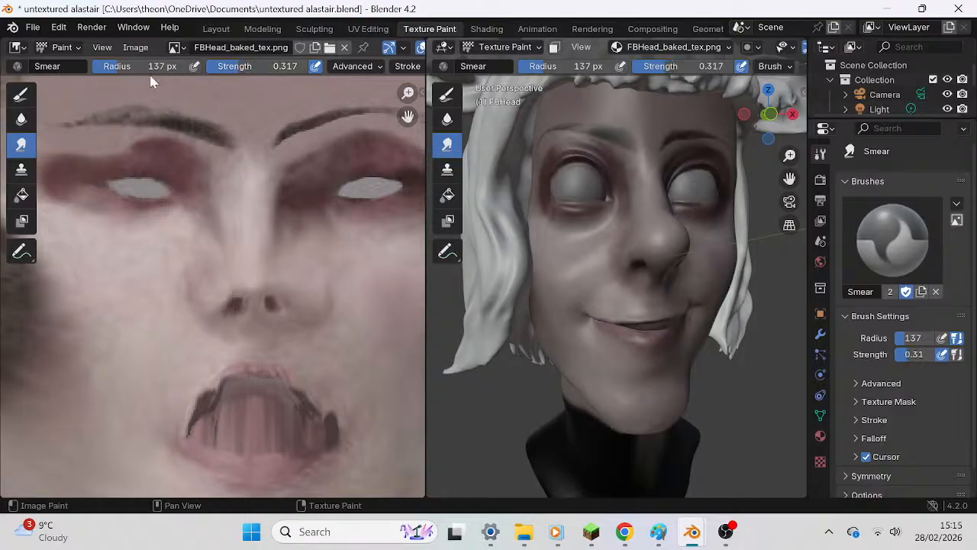
pyautogui.moveTo(118, 66); pyautogui.dragTo(103, 67)
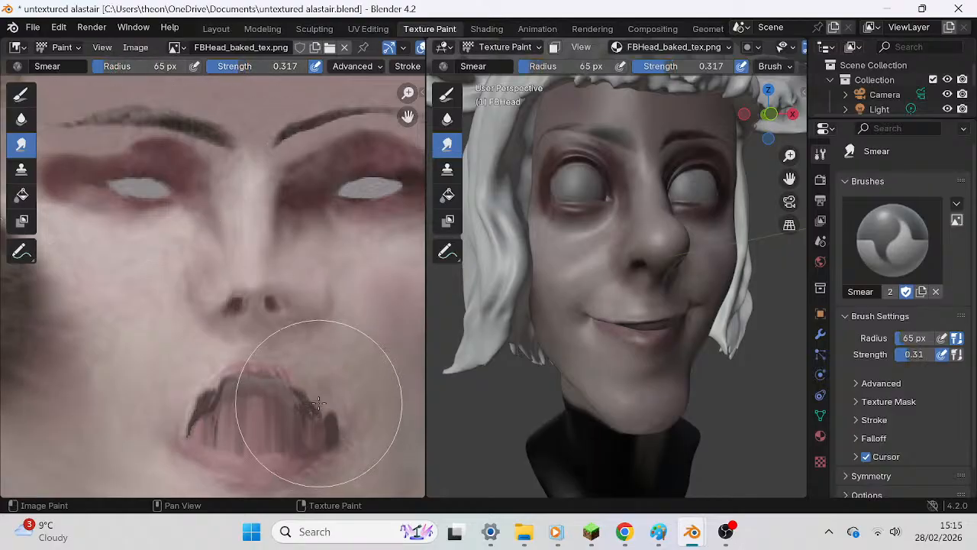
pyautogui.scroll(3, 310, 399)
pyautogui.moveTo(310, 399); pyautogui.dragTo(270, 251, button='middle')
pyautogui.scroll(2, 270, 251)
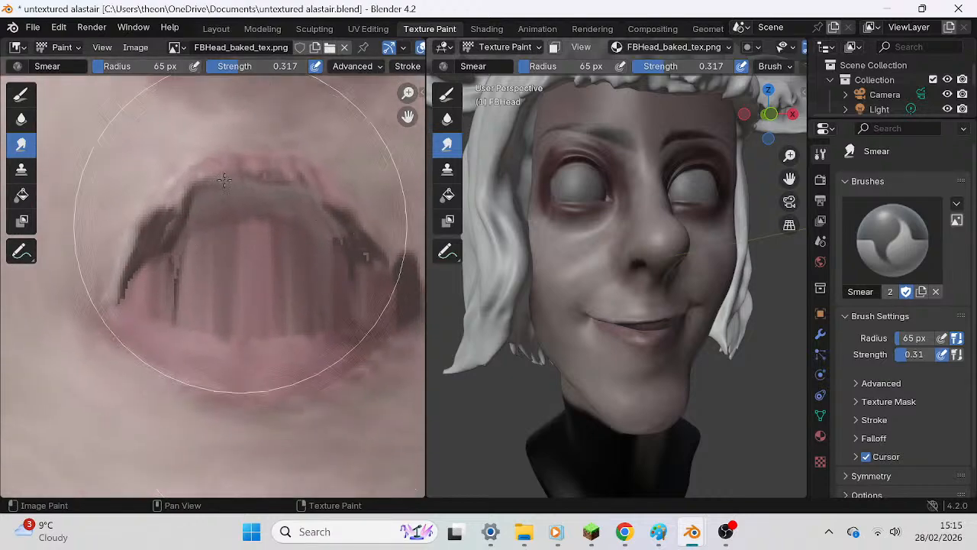
pyautogui.moveTo(143, 68); pyautogui.dragTo(130, 67)
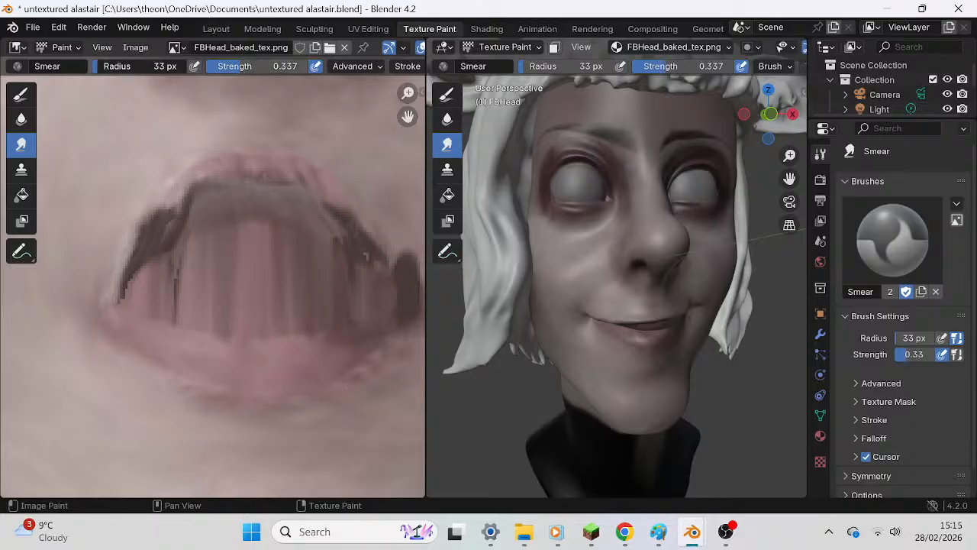
pyautogui.moveTo(125, 67); pyautogui.dragTo(121, 67)
pyautogui.moveTo(235, 425)
pyautogui.mouseDown()
pyautogui.moveTo(219, 389)
pyautogui.moveTo(297, 388)
pyautogui.moveTo(299, 374)
pyautogui.mouseUp()
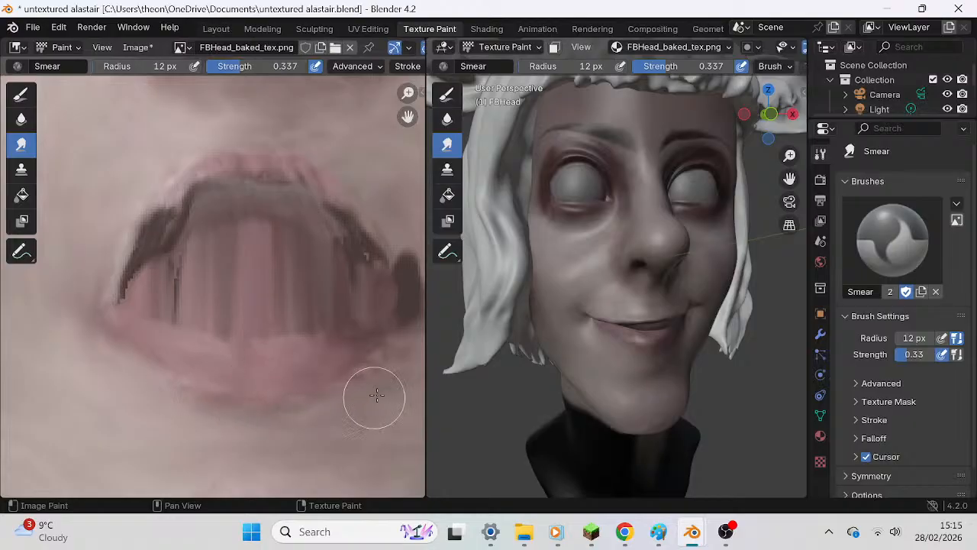
# Examine the mouth, the underside of the chin and the side of the face on the 3D head.
pyautogui.moveTo(392, 398); pyautogui.dragTo(323, 343, button='middle')
pyautogui.moveTo(679, 348); pyautogui.dragTo(637, 275, button='middle')
pyautogui.scroll(5, 572, 196)
pyautogui.moveTo(572, 196); pyautogui.dragTo(600, 188, button='middle')
pyautogui.moveTo(790, 178); pyautogui.dragTo(710, 406)
pyautogui.moveTo(705, 198); pyautogui.dragTo(687, 191, button='middle')
pyautogui.scroll(2, 672, 185)
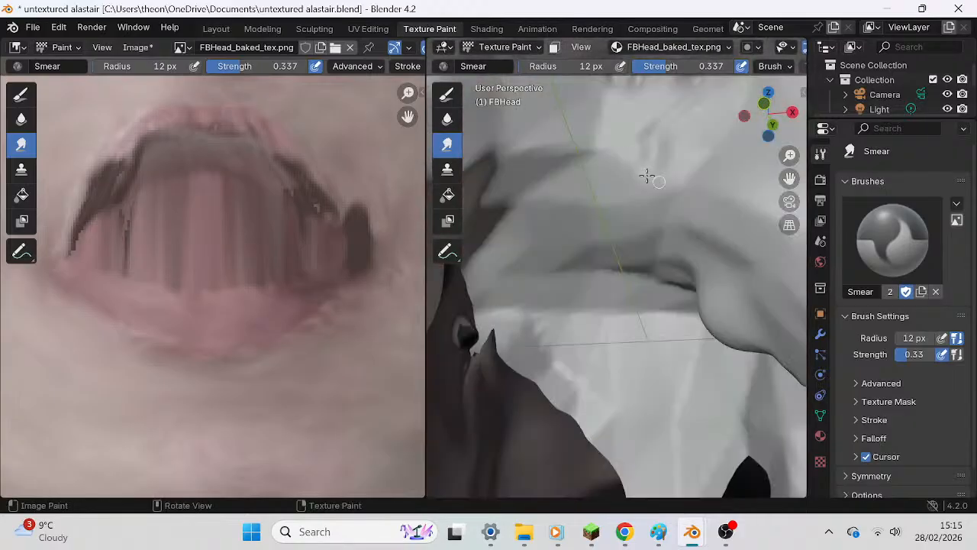
pyautogui.scroll(-5, 661, 264)
pyautogui.scroll(4, 632, 252)
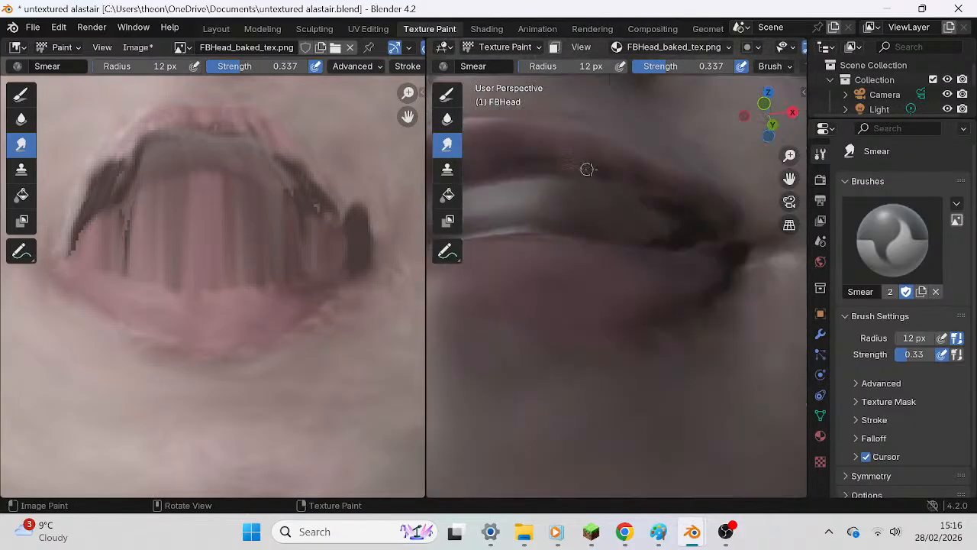
pyautogui.scroll(-6, 611, 190)
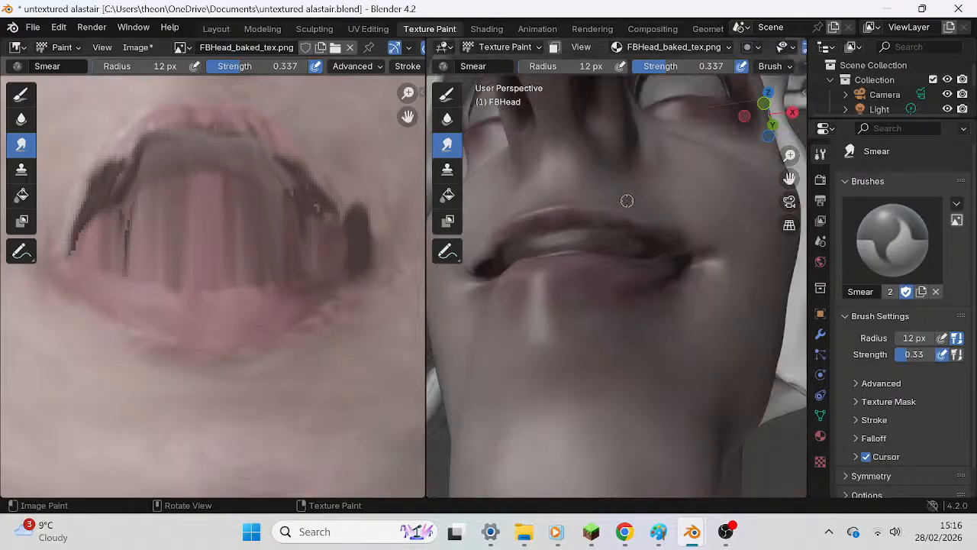
pyautogui.moveTo(637, 253); pyautogui.dragTo(699, 315, button='middle')
pyautogui.scroll(2, 678, 289)
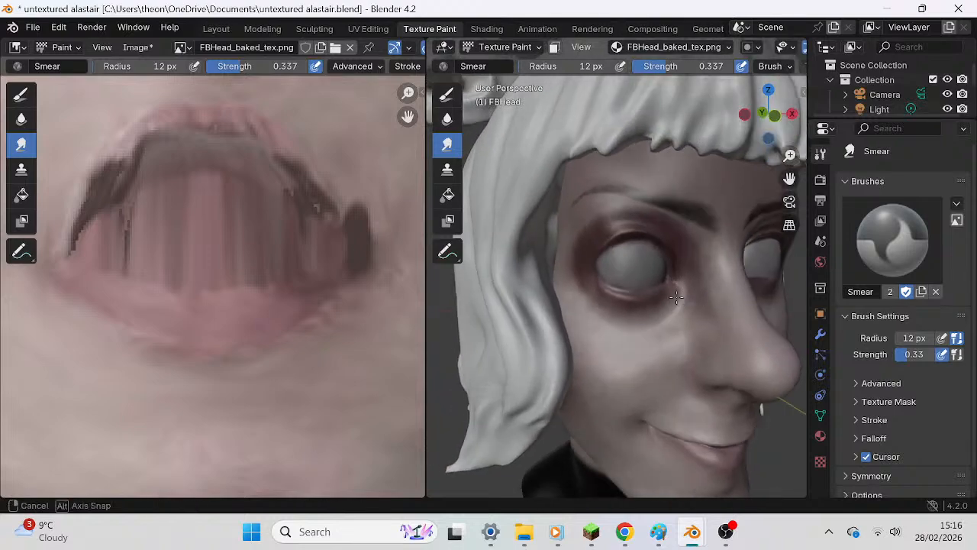
pyautogui.scroll(4, 655, 349)
pyautogui.moveTo(654, 349); pyautogui.dragTo(624, 312, button='middle')
# Smear the skin of the cheek beside the mouth with an 86 px brush radius.
pyautogui.moveTo(132, 66); pyautogui.dragTo(145, 66)
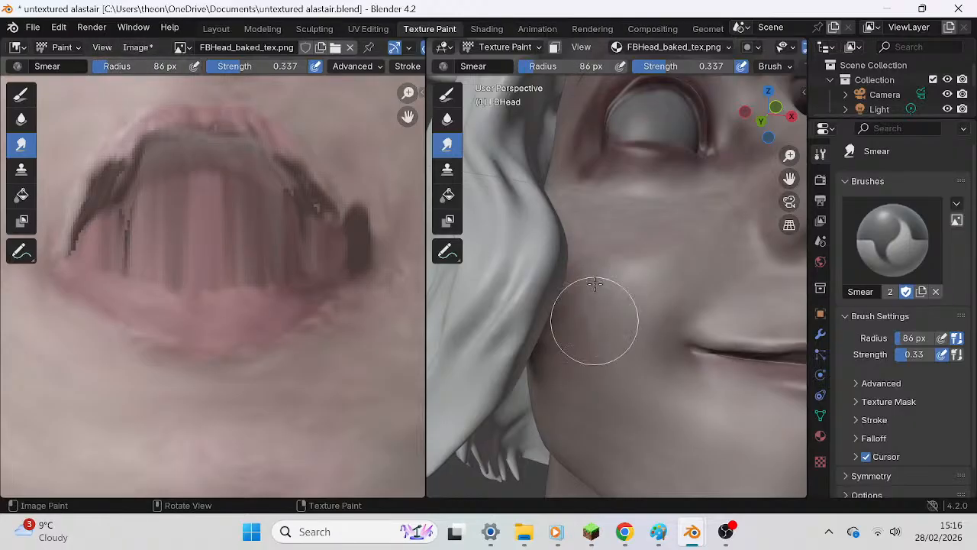
pyautogui.scroll(-5, 110, 277)
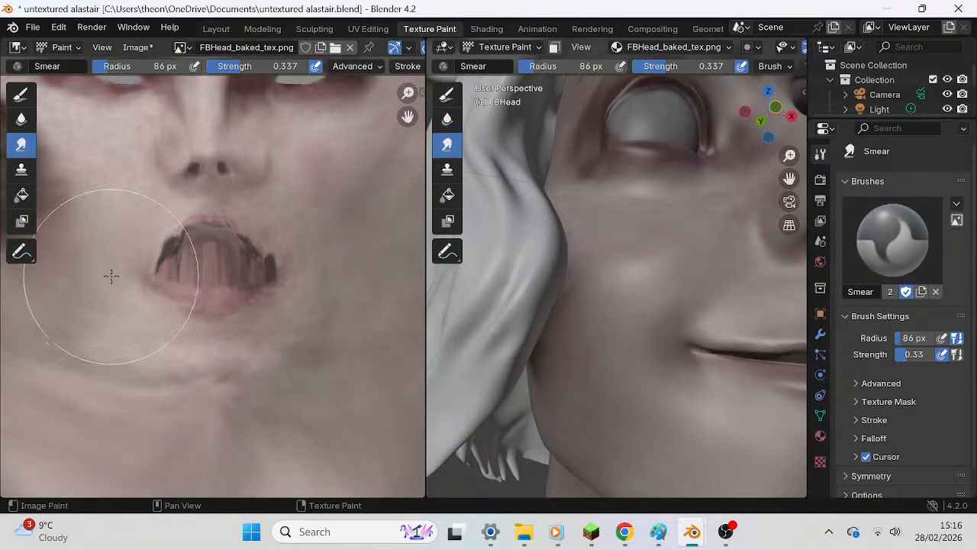
pyautogui.scroll(1, 205, 329)
pyautogui.moveTo(204, 330); pyautogui.dragTo(226, 358, button='middle')
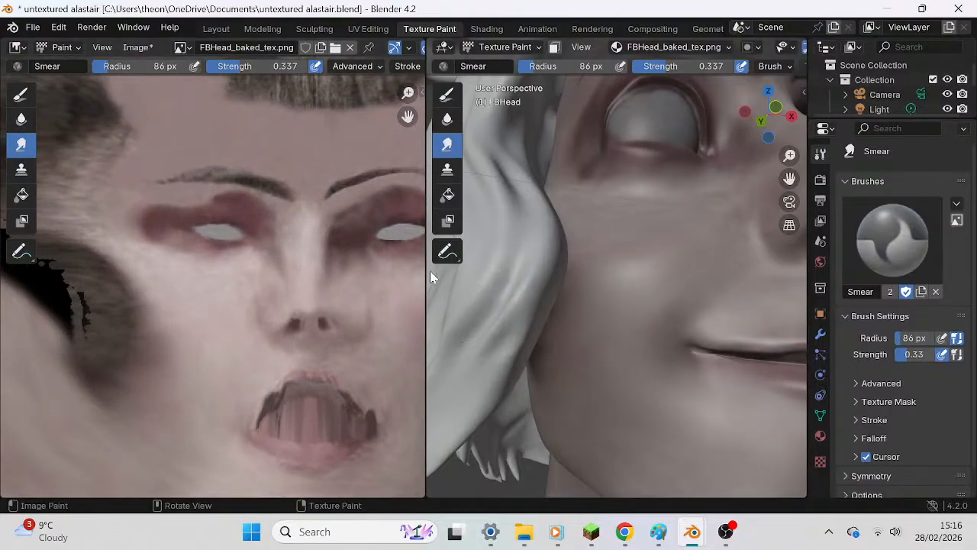
# Blend the upper cheek next to the dark hair patch with the Smear brush at 49 px radius and 0.317 strength.
pyautogui.moveTo(240, 66); pyautogui.dragTo(224, 66)
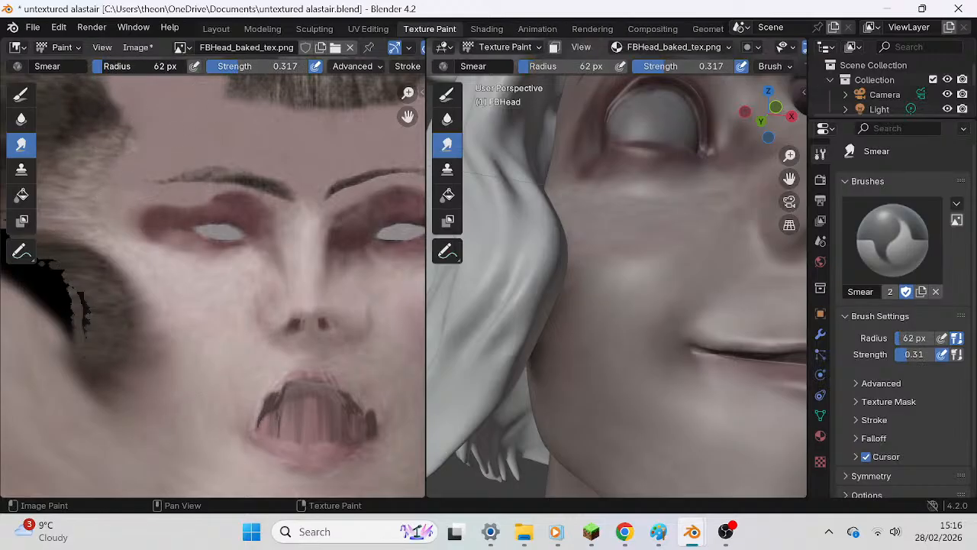
pyautogui.moveTo(142, 66); pyautogui.dragTo(139, 66)
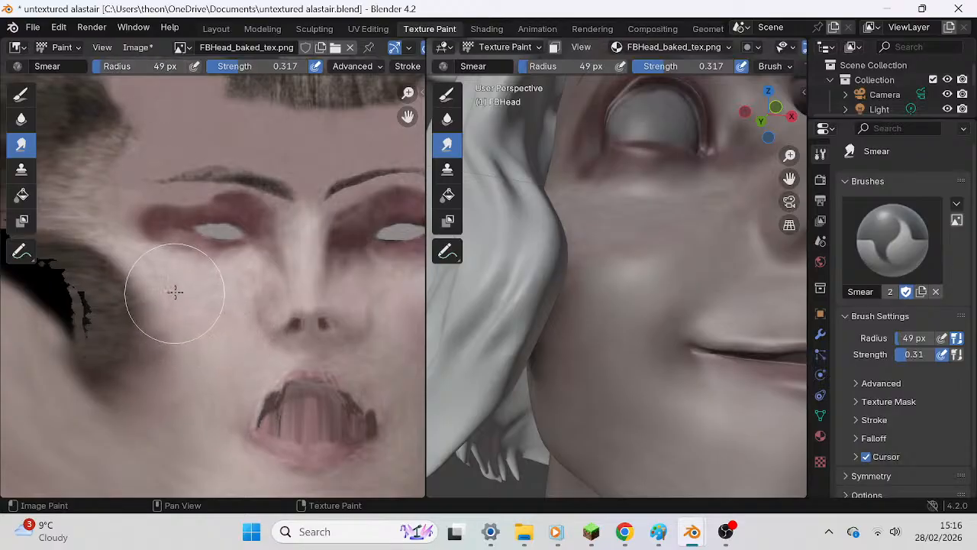
pyautogui.moveTo(164, 288); pyautogui.dragTo(148, 260)
pyautogui.moveTo(669, 271); pyautogui.dragTo(672, 305, button='middle')
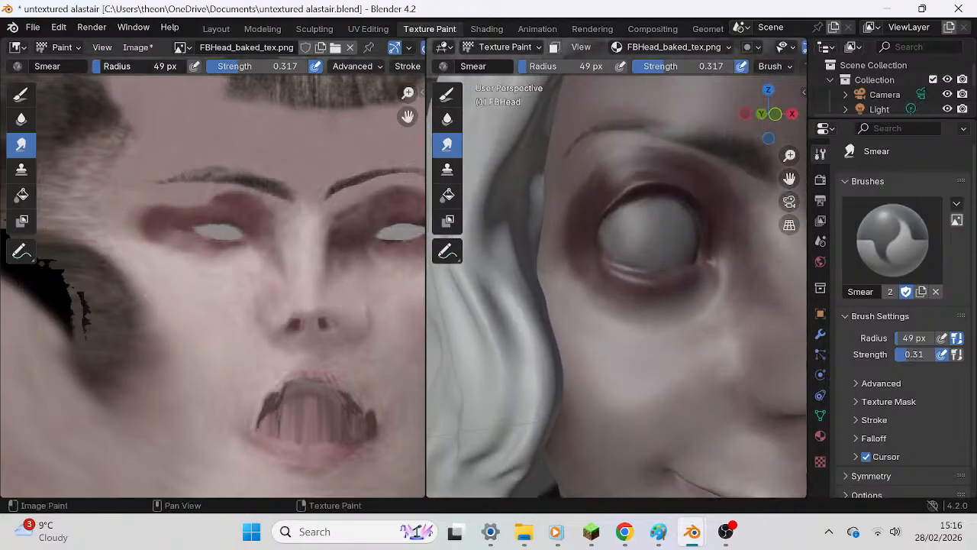
# Smear the skin below the eye's outer corner and across the cheek with a 39 px radius.
pyautogui.click(133, 66)
pyautogui.write('50')
pyautogui.press('Return')
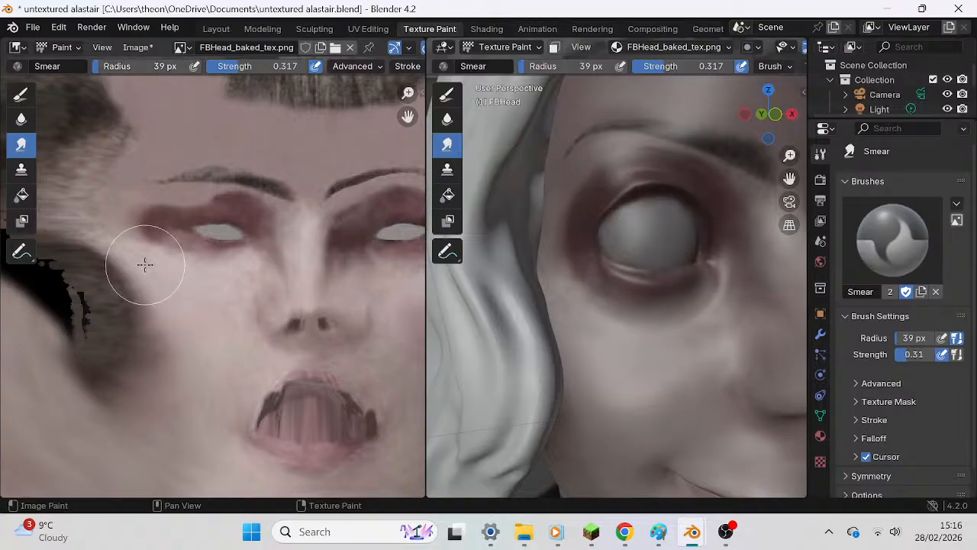
pyautogui.moveTo(137, 257)
pyautogui.mouseDown()
pyautogui.moveTo(157, 277)
pyautogui.moveTo(223, 282)
pyautogui.moveTo(186, 273)
pyautogui.moveTo(225, 301)
pyautogui.mouseUp()
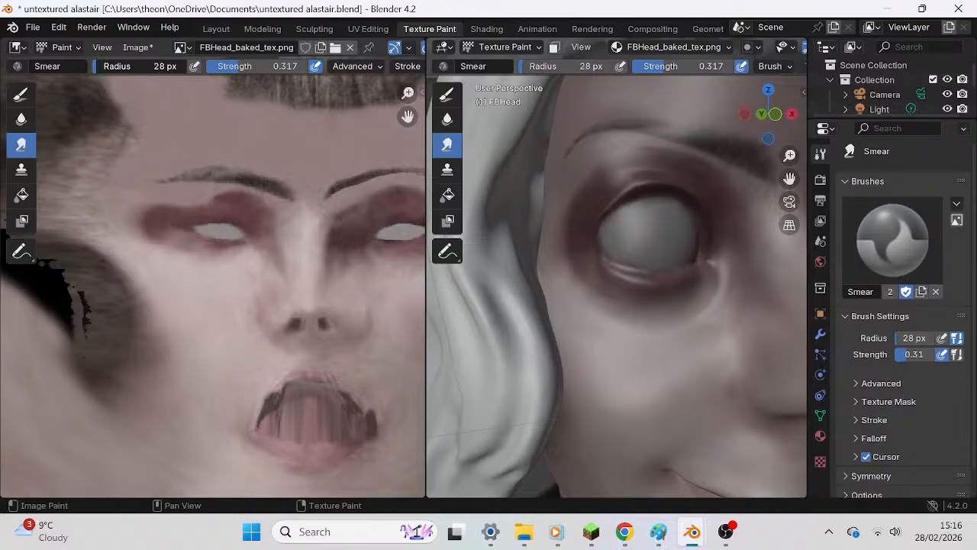
# Blend the hairline at the temple and the forehead skin with a 20 px Smear radius.
pyautogui.moveTo(142, 67); pyautogui.dragTo(139, 67)
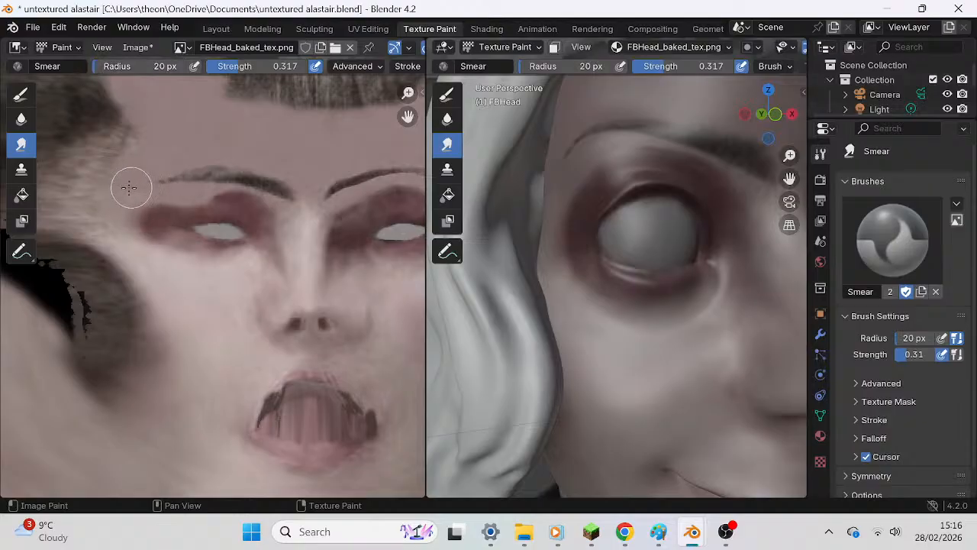
pyautogui.moveTo(184, 171); pyautogui.dragTo(196, 260, button='middle')
pyautogui.scroll(1, 176, 257)
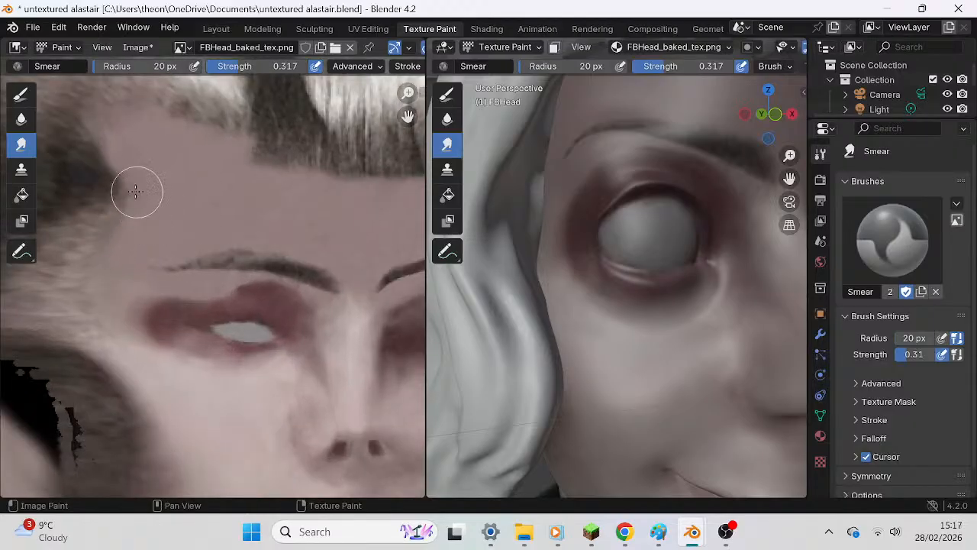
pyautogui.scroll(-2, 208, 259)
pyautogui.moveTo(213, 266)
pyautogui.mouseDown(button='middle')
pyautogui.moveTo(125, 251)
pyautogui.moveTo(111, 261)
pyautogui.mouseUp(button='middle')
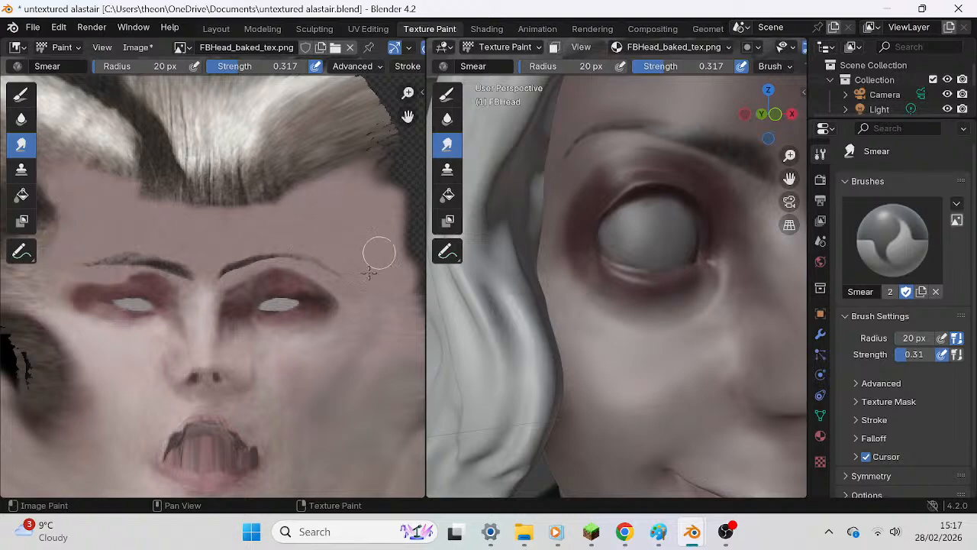
# Reduce the Smear radius to 3 px and refine the thin outer tail of the character's left eyebrow in the texture.
pyautogui.scroll(4, 351, 270)
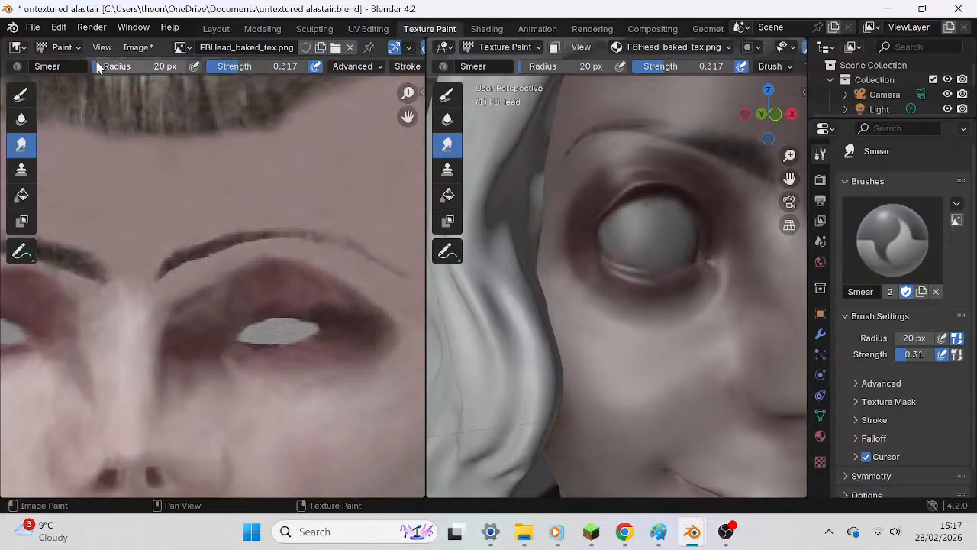
pyautogui.scroll(2, 251, 254)
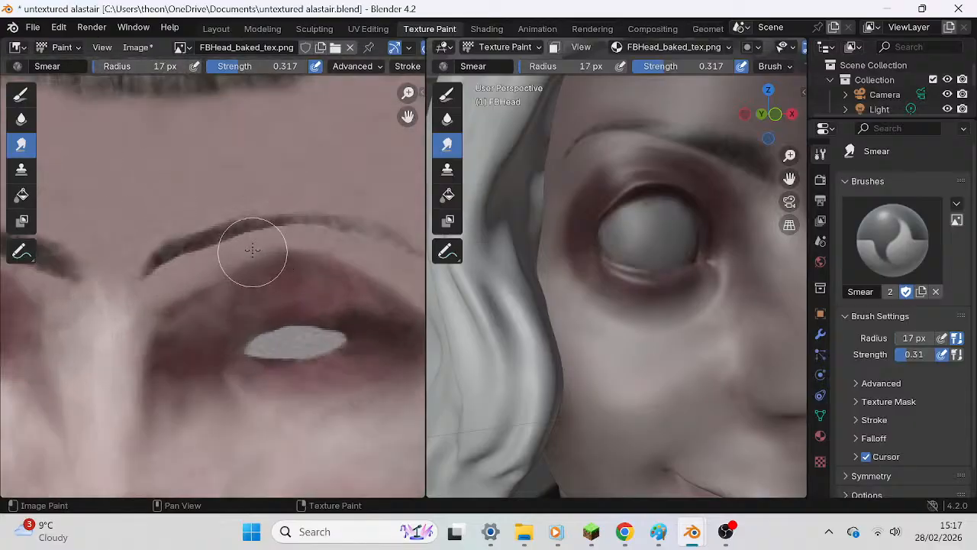
pyautogui.moveTo(152, 71); pyautogui.dragTo(142, 71)
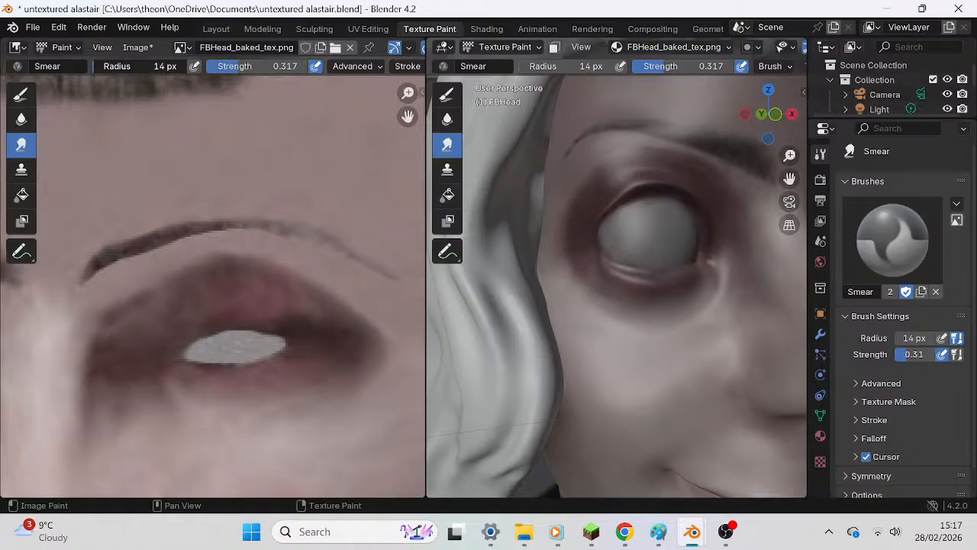
pyautogui.scroll(1, 210, 231)
pyautogui.moveTo(149, 65); pyautogui.dragTo(122, 66)
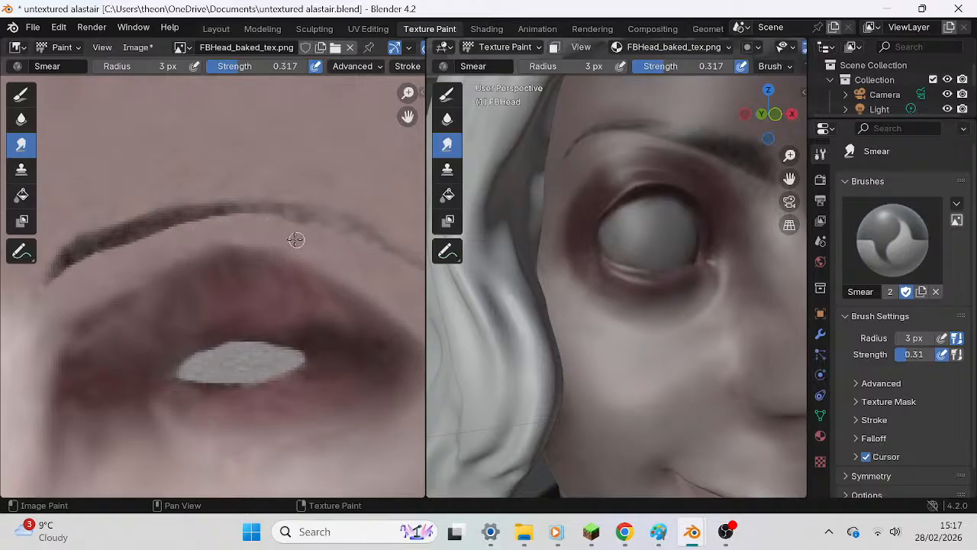
pyautogui.scroll(-2, 308, 237)
pyautogui.moveTo(312, 250); pyautogui.dragTo(265, 227, button='middle')
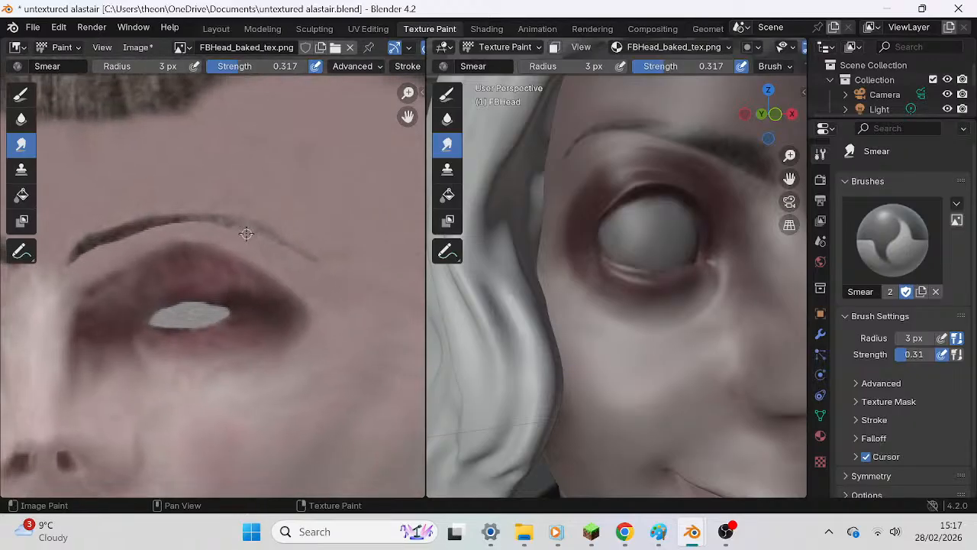
pyautogui.scroll(1, 246, 235)
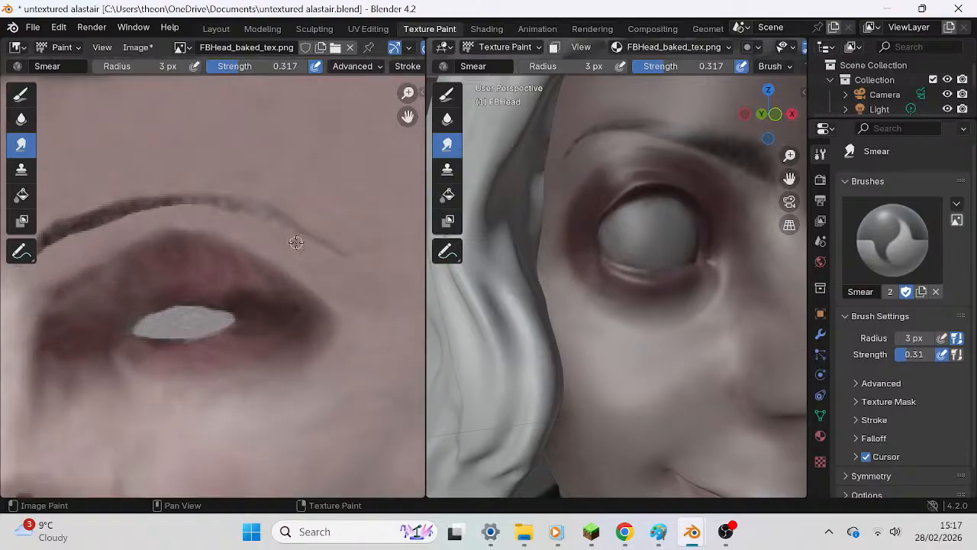
# Smear the skin between the nose and the upper lip in the face texture with a 14 px radius.
pyautogui.scroll(-5, 295, 242)
pyautogui.scroll(3, 287, 242)
pyautogui.scroll(-3, 200, 318)
pyautogui.moveTo(203, 312); pyautogui.dragTo(252, 197, button='middle')
pyautogui.scroll(3, 211, 287)
pyautogui.moveTo(152, 65)
pyautogui.mouseDown()
pyautogui.moveTo(162, 66)
pyautogui.moveTo(133, 66)
pyautogui.mouseUp()
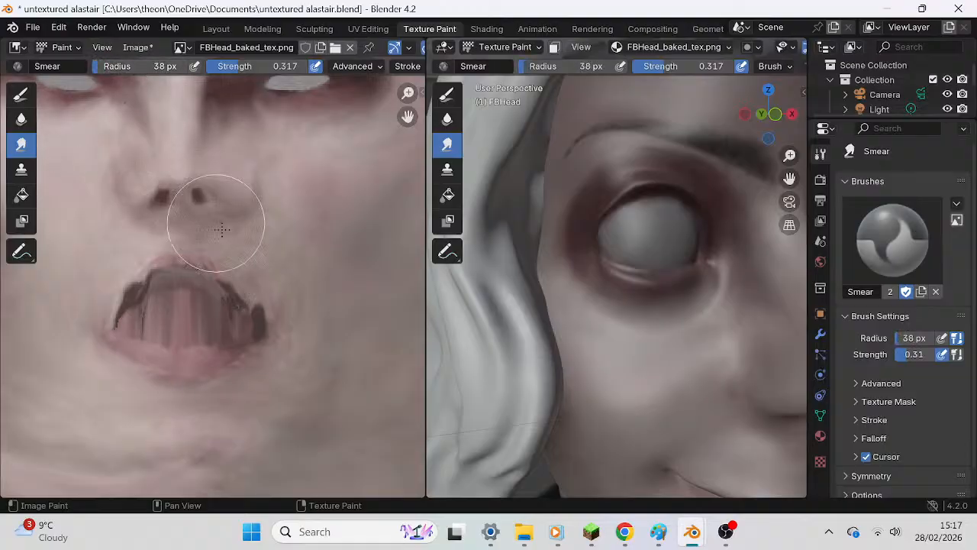
pyautogui.moveTo(160, 65); pyautogui.dragTo(137, 66)
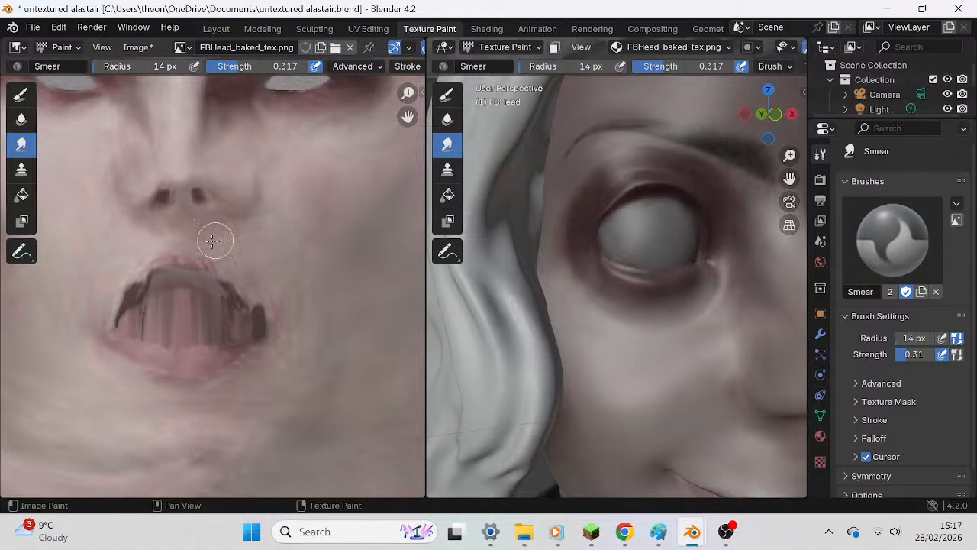
pyautogui.moveTo(338, 274); pyautogui.dragTo(346, 311, button='middle')
pyautogui.scroll(-5, 664, 340)
pyautogui.moveTo(690, 338); pyautogui.dragTo(670, 329, button='middle')
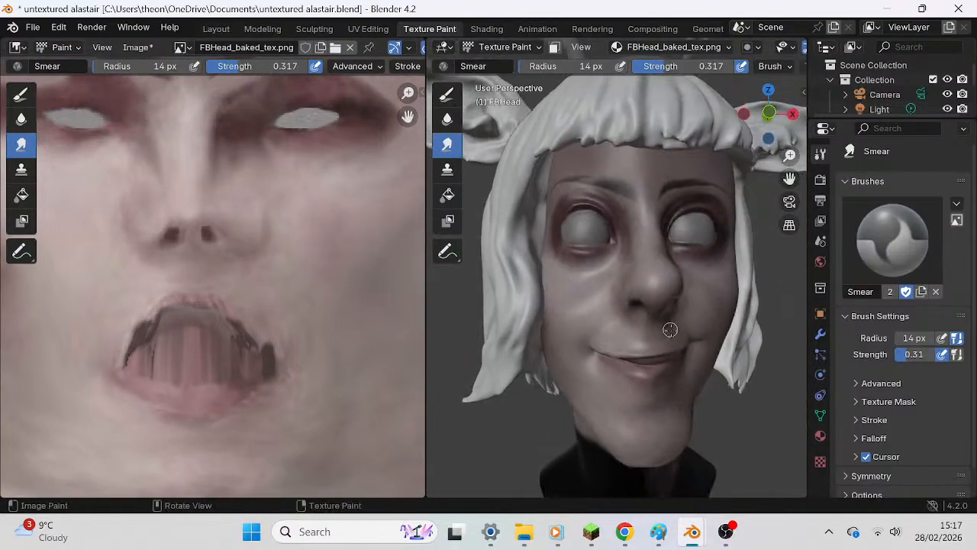
pyautogui.moveTo(376, 265); pyautogui.dragTo(364, 273, button='middle')
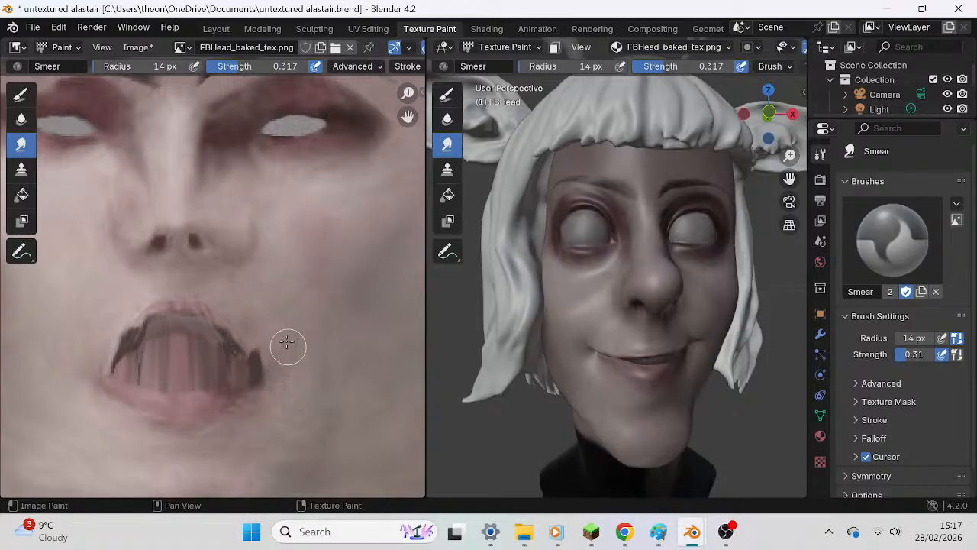
# Blend the shadow and cheek skin beside the character's left nostril with the 14 px Smear brush.
pyautogui.moveTo(541, 336); pyautogui.dragTo(468, 348, button='middle')
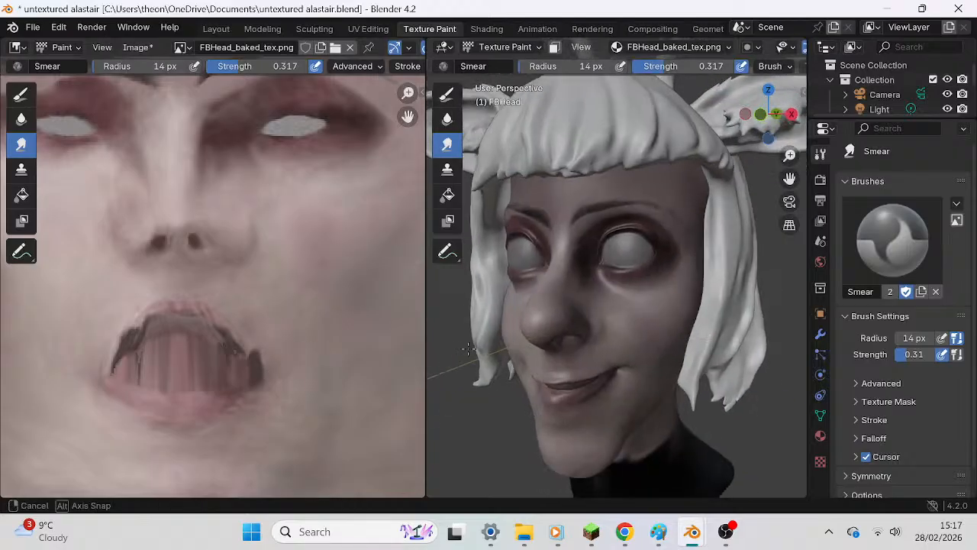
pyautogui.moveTo(287, 240); pyautogui.dragTo(351, 315, button='middle')
pyautogui.moveTo(573, 314)
pyautogui.mouseDown(button='middle')
pyautogui.moveTo(551, 326)
pyautogui.moveTo(574, 317)
pyautogui.mouseUp(button='middle')
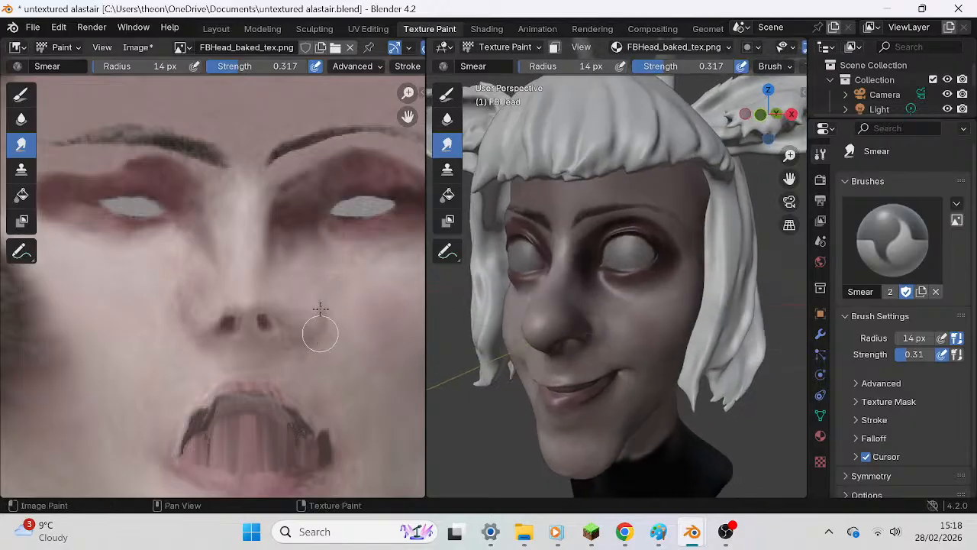
pyautogui.moveTo(364, 318); pyautogui.dragTo(360, 318, button='middle')
pyautogui.moveTo(707, 330); pyautogui.dragTo(692, 321, button='middle')
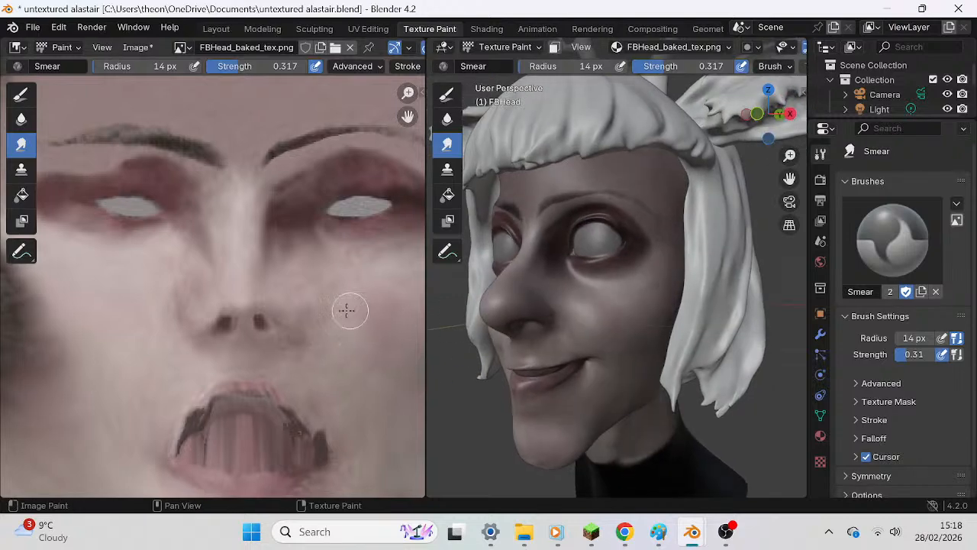
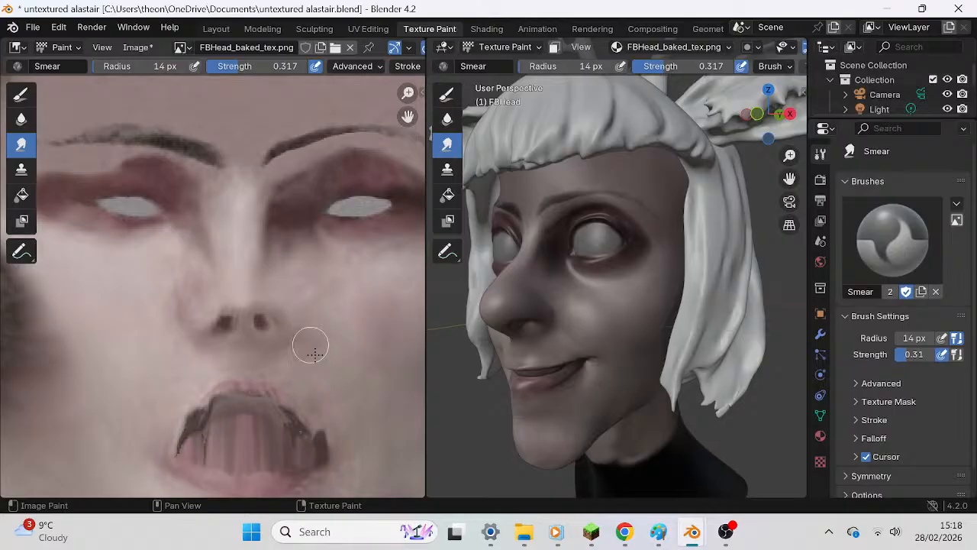
pyautogui.scroll(-2, 368, 357)
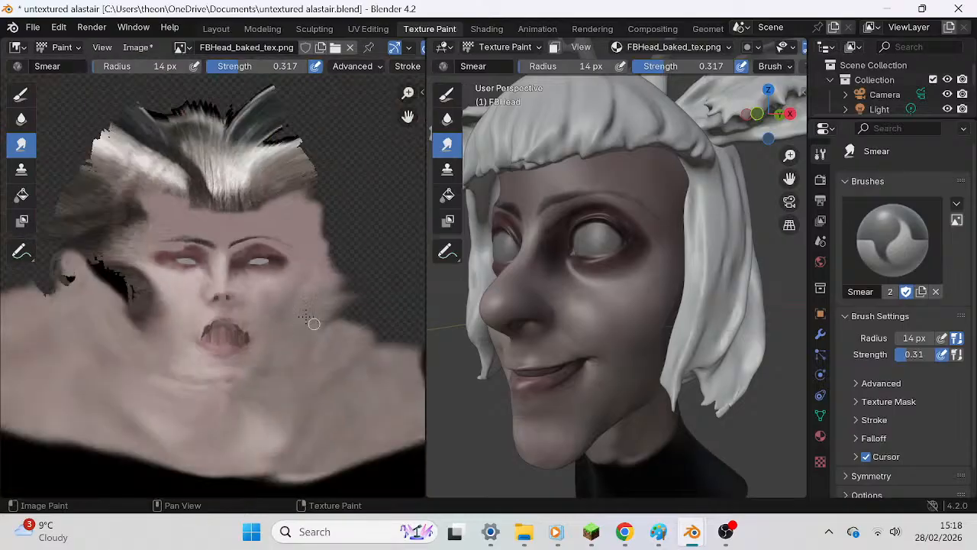
pyautogui.scroll(3, 312, 323)
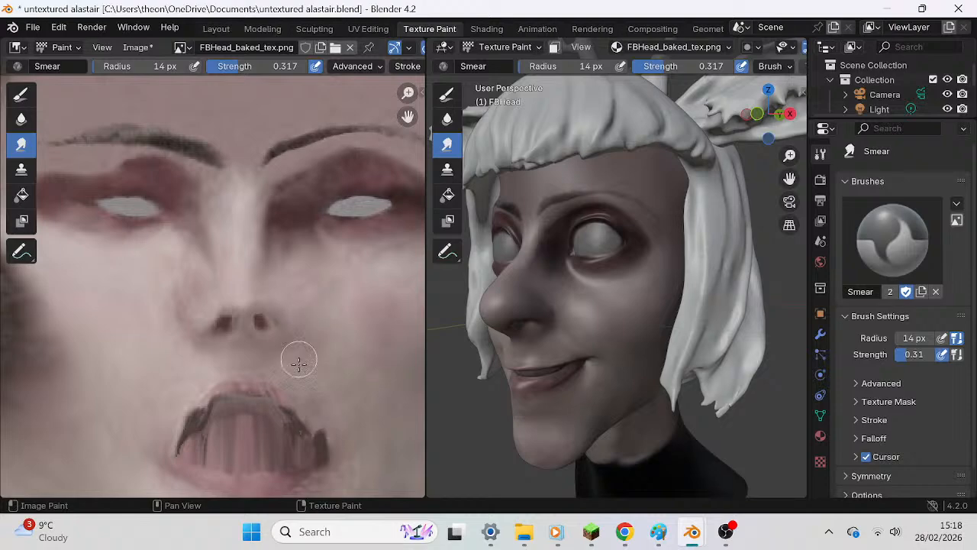
pyautogui.scroll(-1, 283, 374)
pyautogui.scroll(1, 222, 302)
# Smear the cheek skin between the character's right eye and mouth corner with the 14 px radius.
pyautogui.moveTo(563, 334); pyautogui.dragTo(584, 330, button='middle')
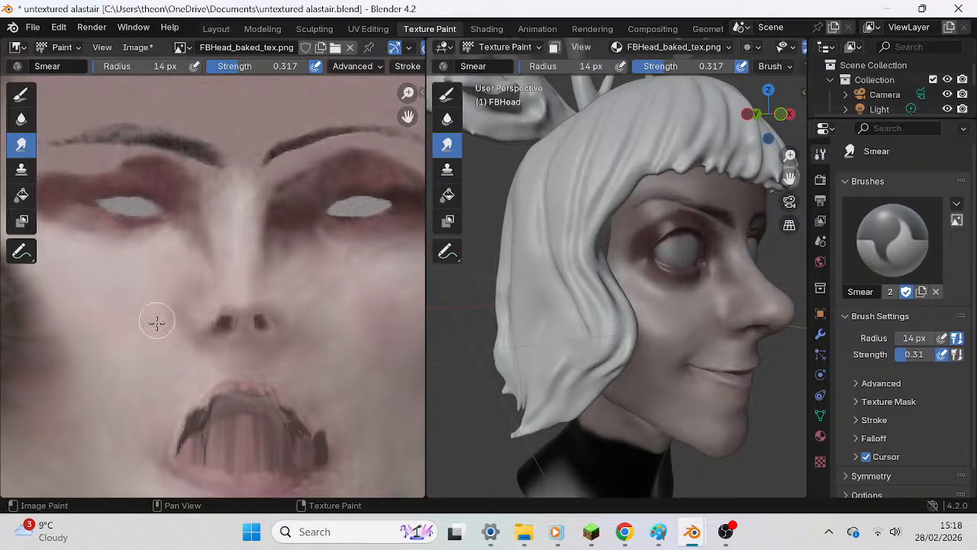
pyautogui.moveTo(212, 354); pyautogui.dragTo(312, 342, button='middle')
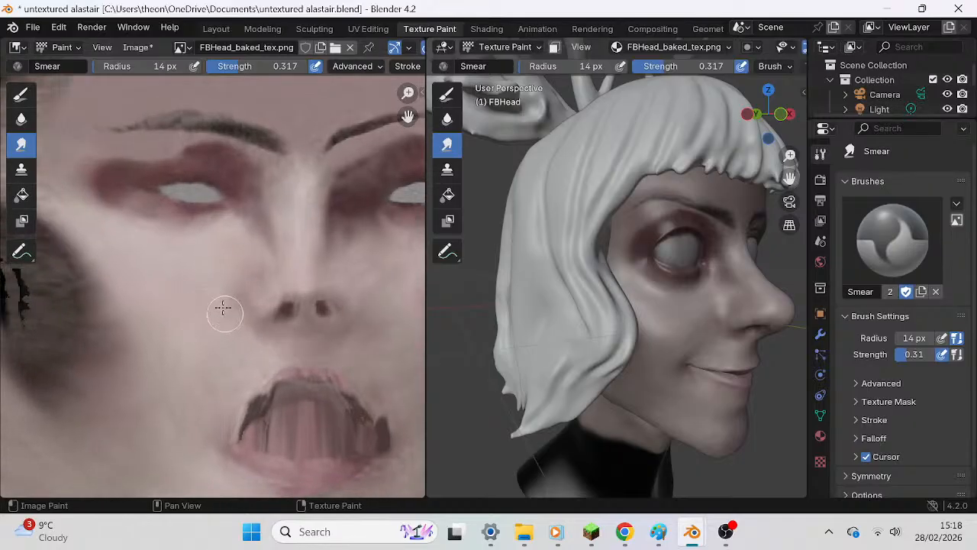
pyautogui.moveTo(292, 349); pyautogui.dragTo(312, 312, button='middle')
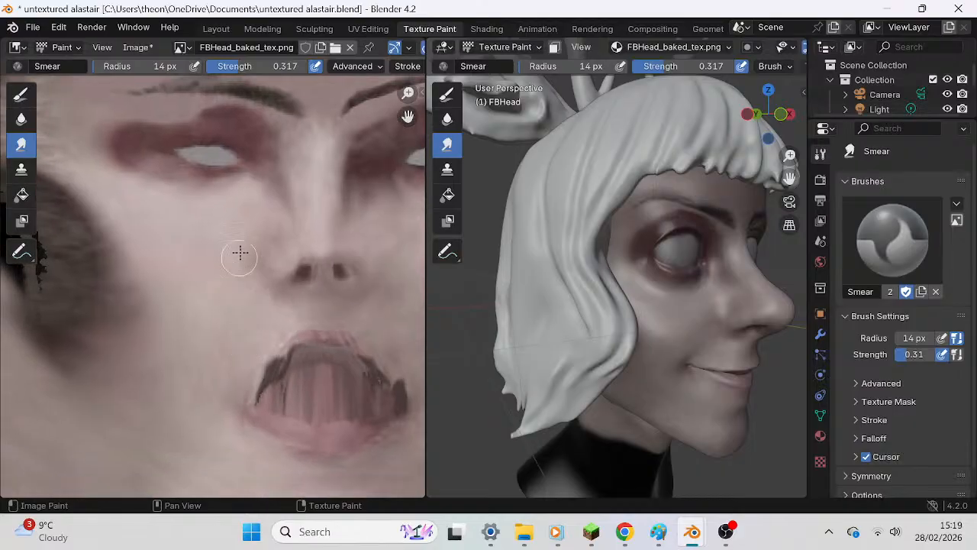
pyautogui.scroll(-3, 262, 296)
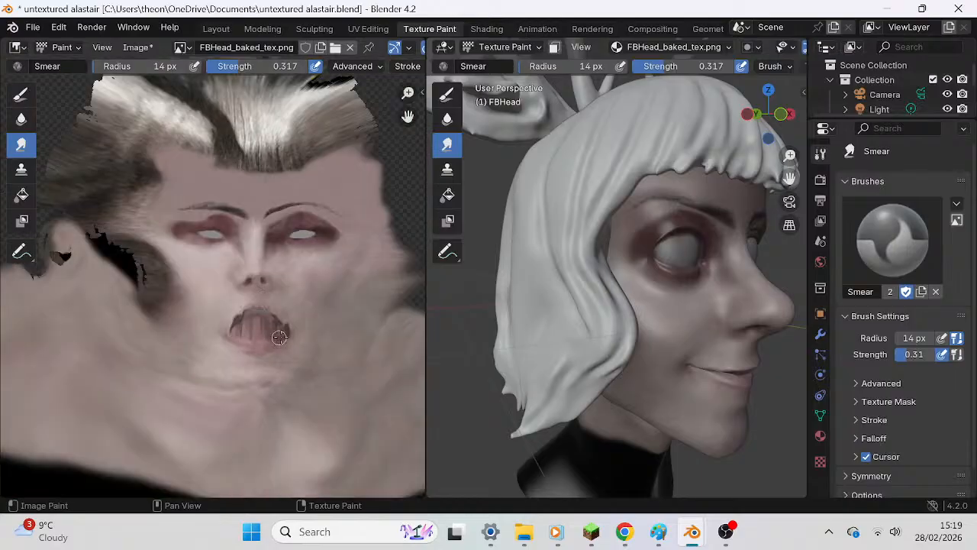
pyautogui.moveTo(633, 319)
pyautogui.mouseDown(button='middle')
pyautogui.moveTo(573, 322)
pyautogui.moveTo(617, 323)
pyautogui.mouseUp(button='middle')
pyautogui.scroll(1, 287, 318)
# Soften the crease between the character's right nostril and cheek with the 14 px Smear brush.
pyautogui.scroll(4, 287, 318)
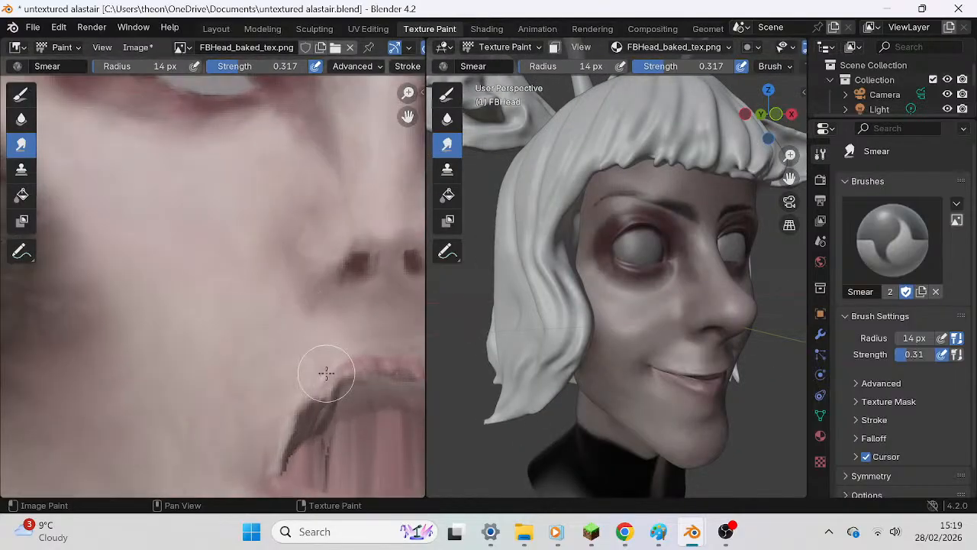
pyautogui.moveTo(341, 321)
pyautogui.mouseDown(button='middle')
pyautogui.moveTo(318, 313)
pyautogui.moveTo(315, 324)
pyautogui.mouseUp(button='middle')
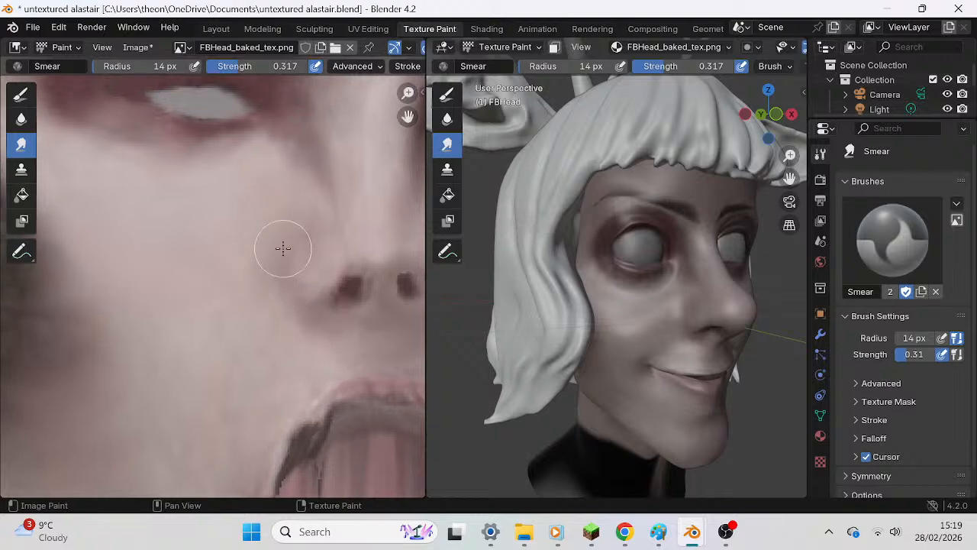
pyautogui.scroll(-5, 316, 229)
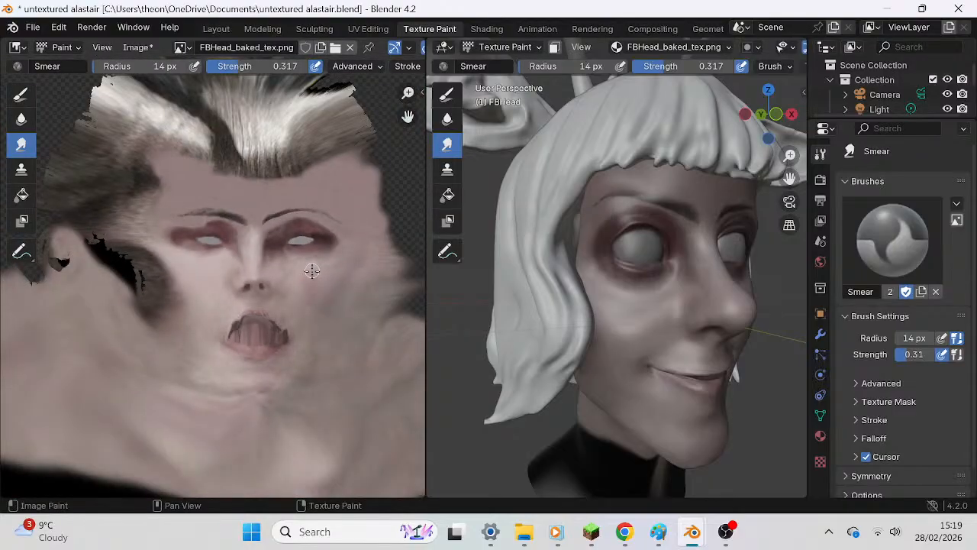
pyautogui.scroll(4, 309, 275)
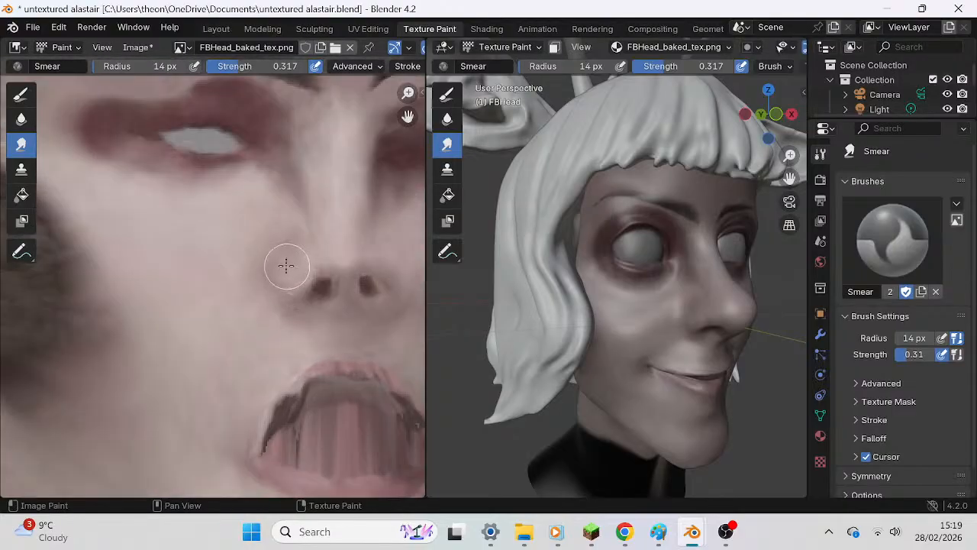
pyautogui.scroll(-5, 299, 275)
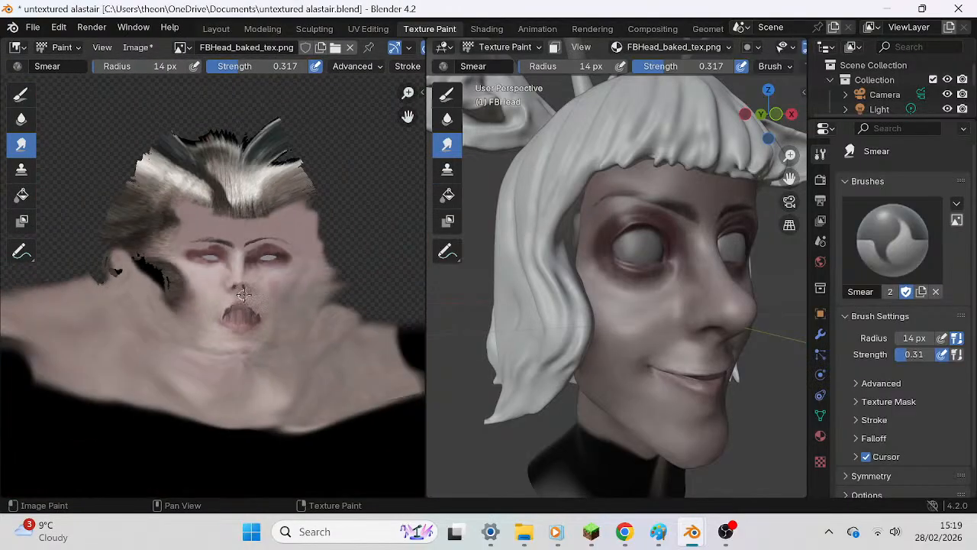
pyautogui.scroll(4, 240, 294)
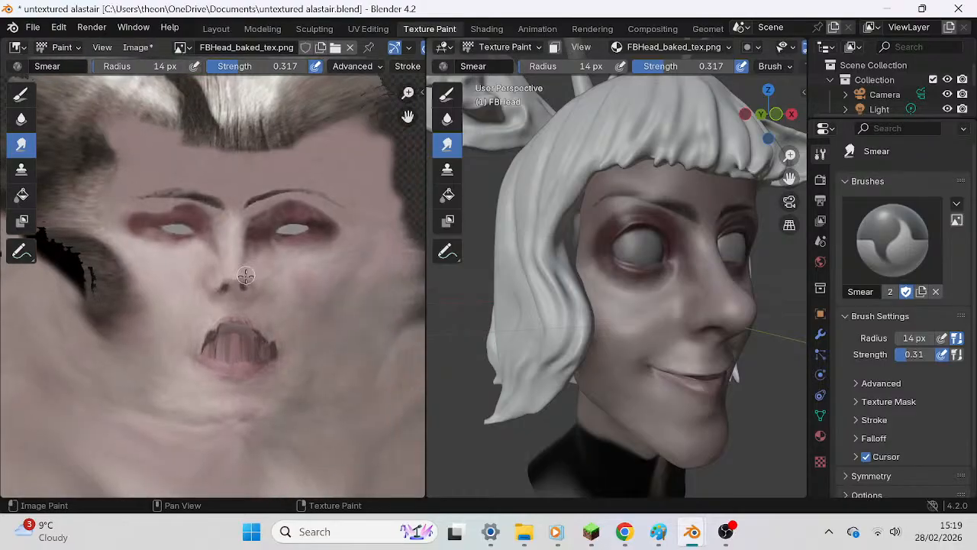
pyautogui.moveTo(490, 247); pyautogui.dragTo(443, 262, button='middle')
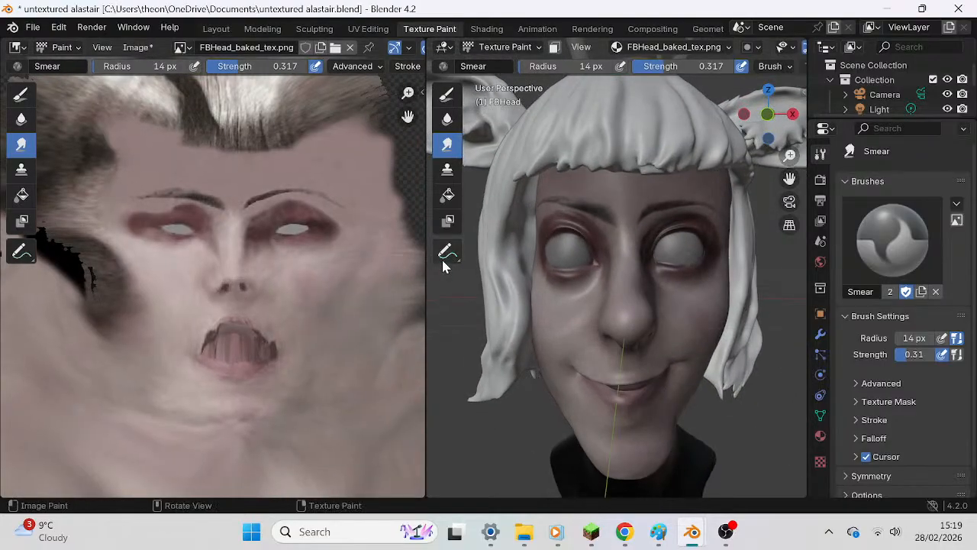
# Increase the Smear radius to 25 px and blend the chin skin below the lower lip.
pyautogui.moveTo(255, 319); pyautogui.dragTo(269, 256, button='middle')
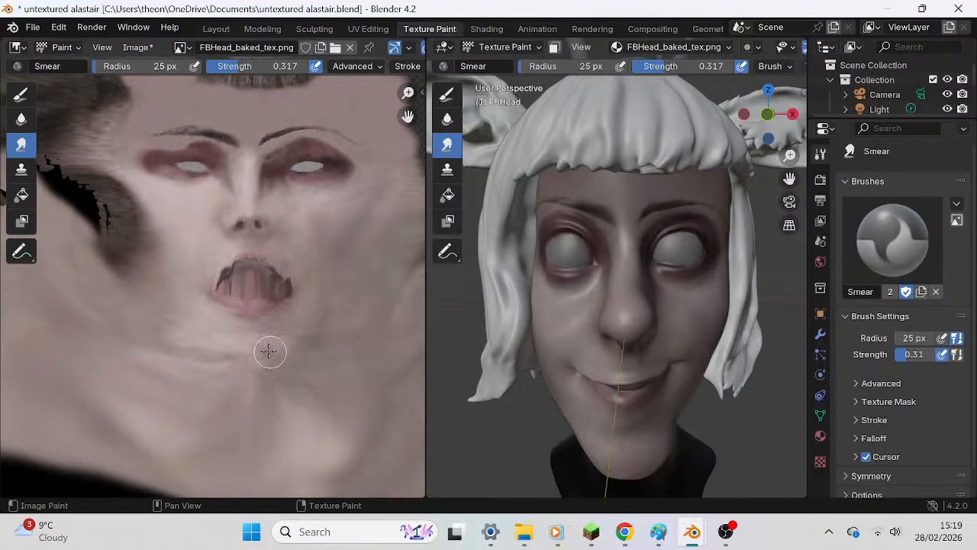
pyautogui.moveTo(252, 346); pyautogui.dragTo(266, 343)
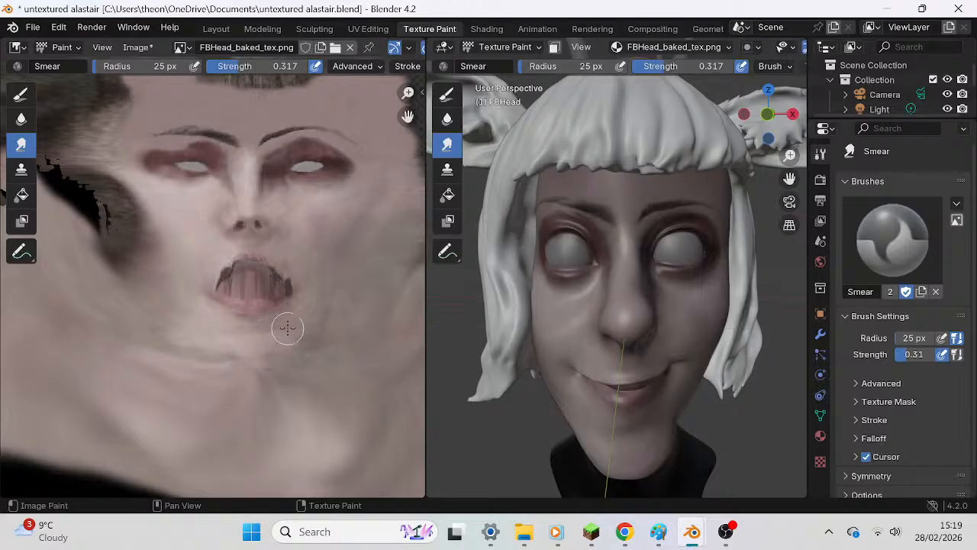
pyautogui.moveTo(512, 372); pyautogui.dragTo(526, 349, button='middle')
pyautogui.scroll(-3, 516, 333)
pyautogui.scroll(1, 293, 350)
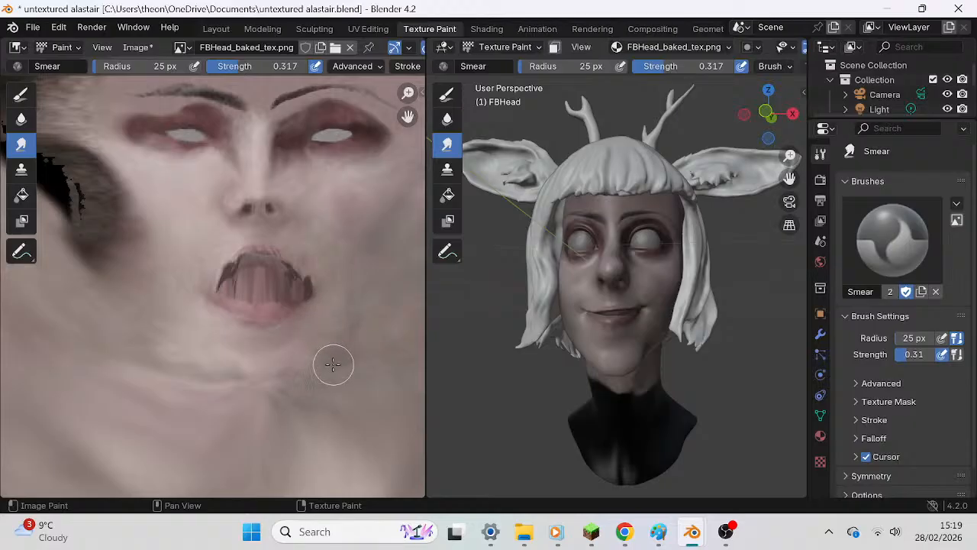
# Set the Smear radius to 7 px and smooth the edge of the lower lip.
pyautogui.scroll(3, 333, 364)
pyautogui.moveTo(321, 353); pyautogui.dragTo(292, 357, button='middle')
pyautogui.scroll(1, 256, 263)
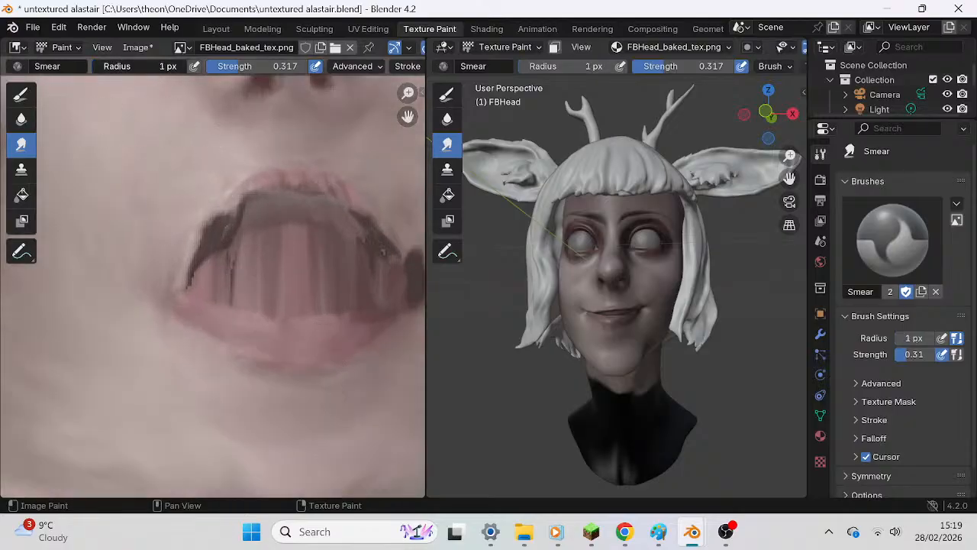
pyautogui.click(142, 66)
pyautogui.press('Return')
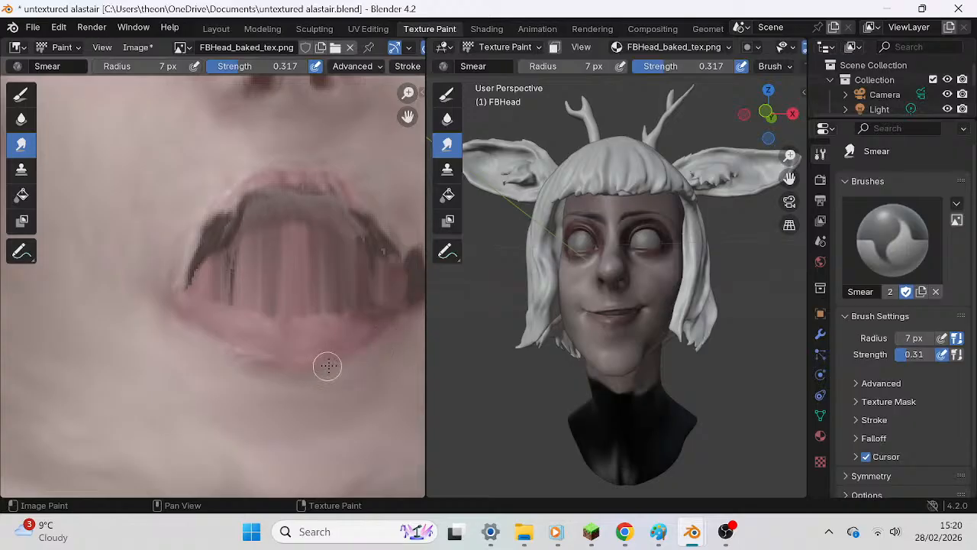
pyautogui.scroll(3, 659, 322)
pyautogui.moveTo(660, 323); pyautogui.dragTo(675, 315, button='middle')
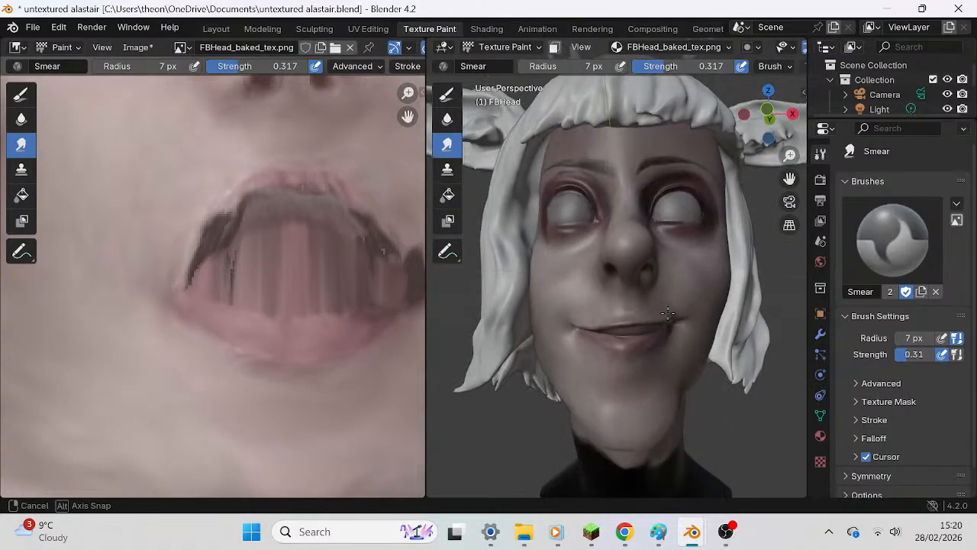
pyautogui.scroll(2, 674, 315)
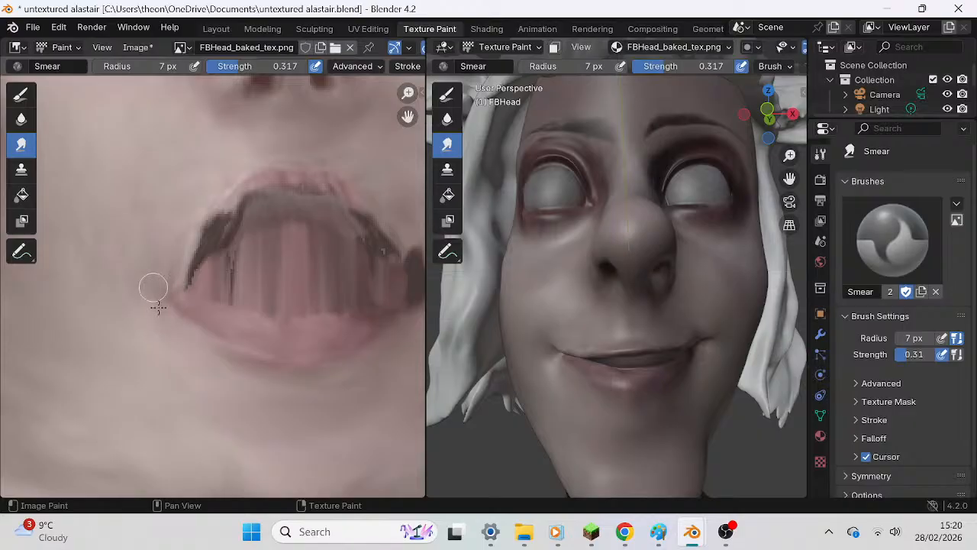
# Smooth the jagged outline and colour of the upper lip with the 7 px Smear brush.
pyautogui.scroll(-5, 309, 336)
pyautogui.scroll(5, 312, 317)
pyautogui.moveTo(312, 312); pyautogui.dragTo(198, 330, button='middle')
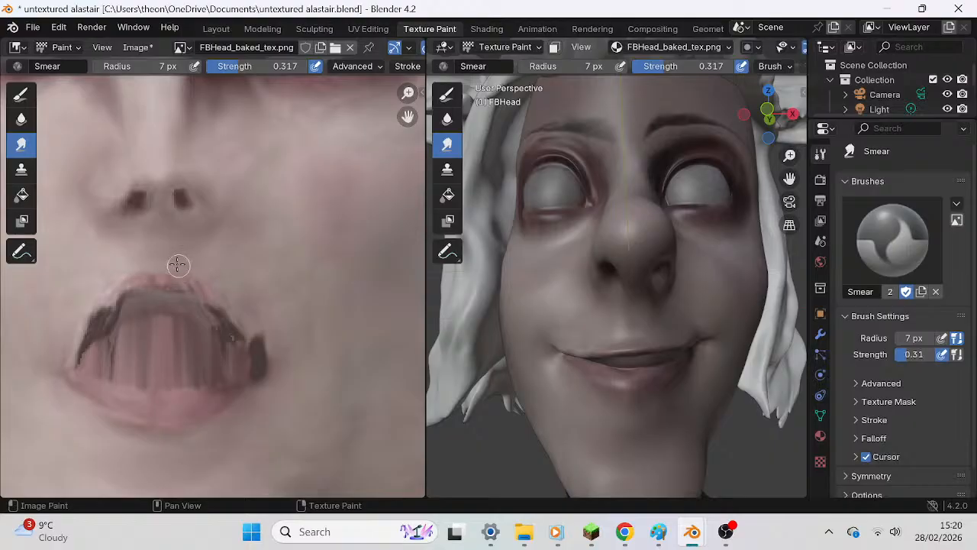
pyautogui.moveTo(227, 272); pyautogui.dragTo(275, 282, button='middle')
pyautogui.scroll(1, 276, 283)
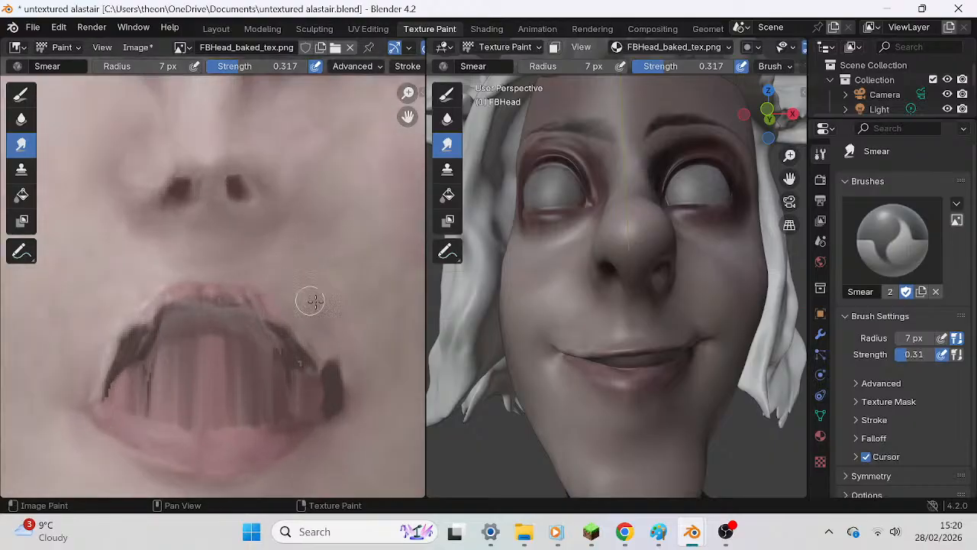
pyautogui.moveTo(458, 320); pyautogui.dragTo(449, 270, button='middle')
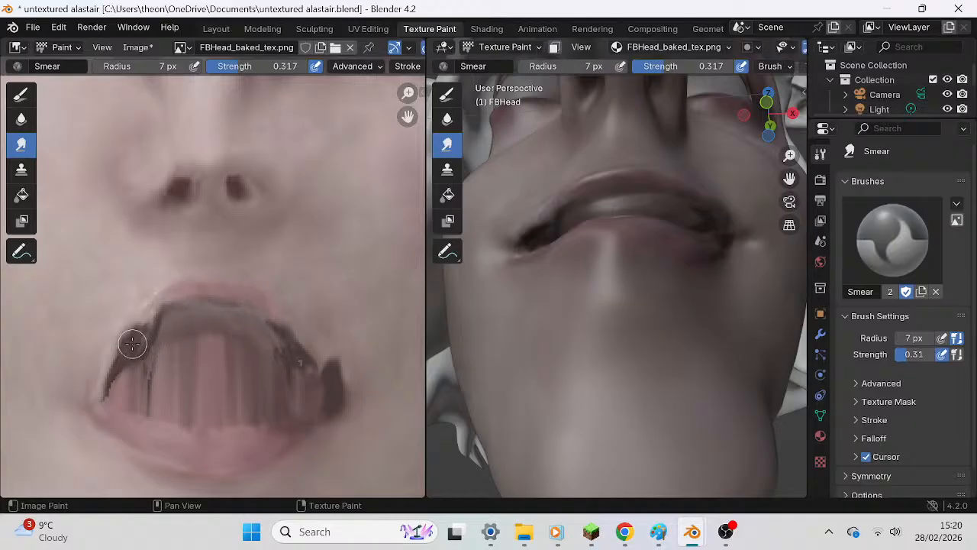
# Smear the dark edge of the mouth opening along the upper lip and into the character's left mouth corner.
pyautogui.moveTo(128, 340)
pyautogui.mouseDown()
pyautogui.moveTo(160, 317)
pyautogui.moveTo(153, 332)
pyautogui.moveTo(173, 298)
pyautogui.moveTo(204, 302)
pyautogui.moveTo(184, 303)
pyautogui.mouseUp()
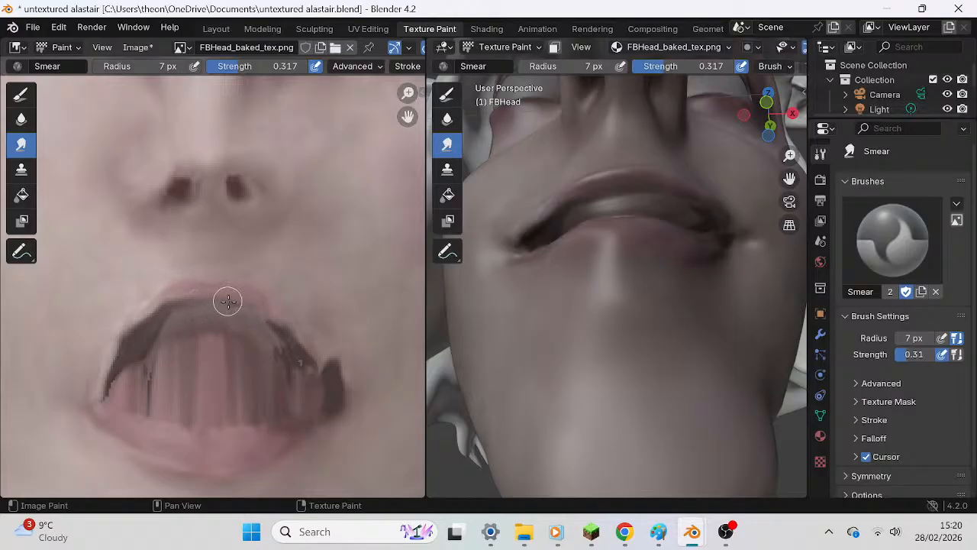
pyautogui.moveTo(246, 309)
pyautogui.mouseDown()
pyautogui.moveTo(264, 333)
pyautogui.moveTo(281, 328)
pyautogui.mouseUp()
pyautogui.moveTo(278, 322)
pyautogui.mouseDown()
pyautogui.moveTo(296, 356)
pyautogui.moveTo(291, 389)
pyautogui.moveTo(299, 399)
pyautogui.moveTo(330, 369)
pyautogui.mouseUp()
pyautogui.moveTo(755, 321)
pyautogui.mouseDown(button='middle')
pyautogui.moveTo(718, 346)
pyautogui.moveTo(749, 326)
pyautogui.mouseUp(button='middle')
pyautogui.moveTo(333, 372)
pyautogui.mouseDown()
pyautogui.moveTo(316, 371)
pyautogui.moveTo(306, 353)
pyautogui.moveTo(295, 362)
pyautogui.moveTo(310, 358)
pyautogui.moveTo(338, 374)
pyautogui.moveTo(331, 389)
pyautogui.moveTo(308, 371)
pyautogui.moveTo(321, 405)
pyautogui.moveTo(310, 414)
pyautogui.mouseUp()
pyautogui.moveTo(527, 370)
pyautogui.mouseDown(button='middle')
pyautogui.moveTo(555, 359)
pyautogui.moveTo(556, 380)
pyautogui.moveTo(435, 375)
pyautogui.mouseUp(button='middle')
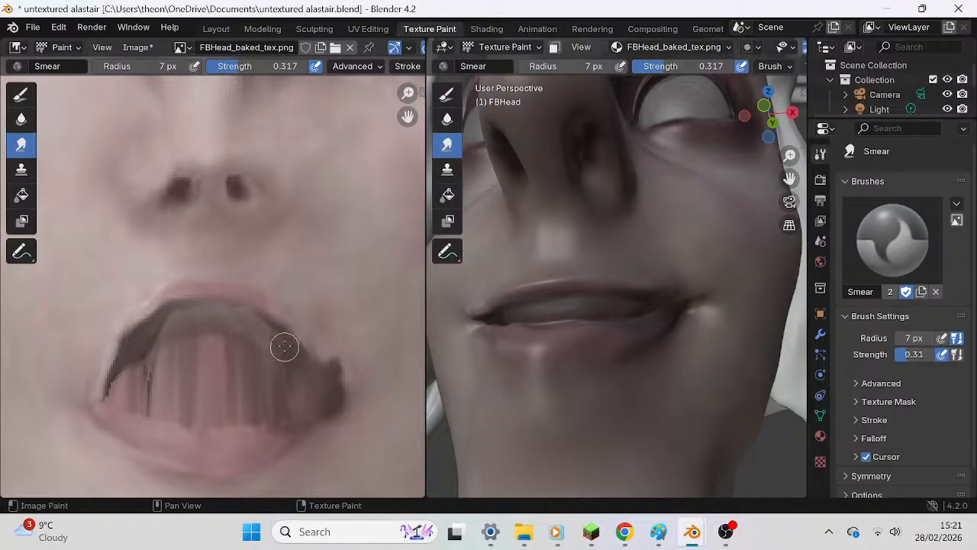
pyautogui.moveTo(495, 345); pyautogui.dragTo(513, 354, button='middle')
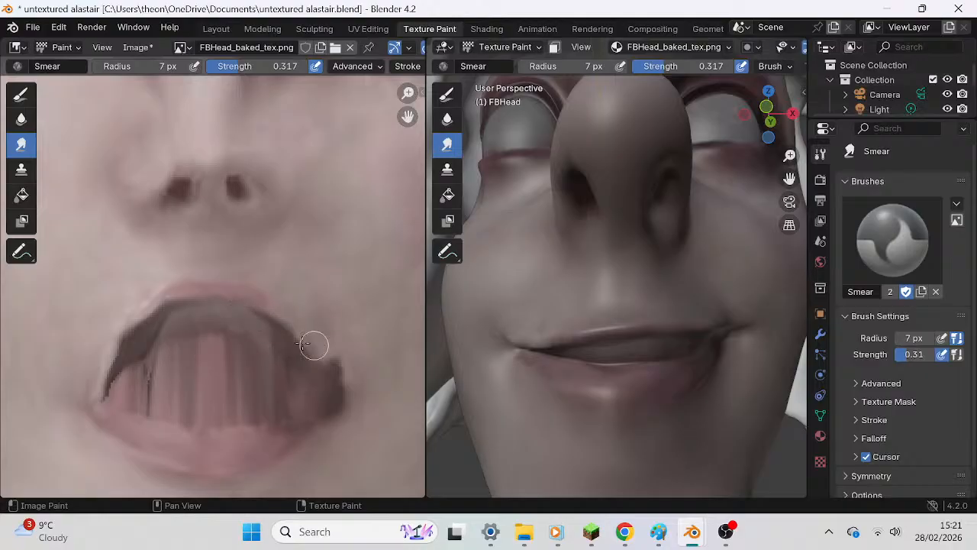
# Examine the smeared lips and mouth corners on the head and in the face texture.
pyautogui.moveTo(283, 327); pyautogui.dragTo(301, 334, button='middle')
pyautogui.scroll(-4, 608, 343)
pyautogui.moveTo(607, 343); pyautogui.dragTo(565, 370, button='middle')
pyautogui.scroll(4, 611, 374)
pyautogui.scroll(-2, 611, 373)
pyautogui.scroll(-5, 286, 362)
pyautogui.moveTo(289, 356); pyautogui.dragTo(301, 288, button='middle')
pyautogui.scroll(2, 309, 377)
pyautogui.scroll(2, 277, 317)
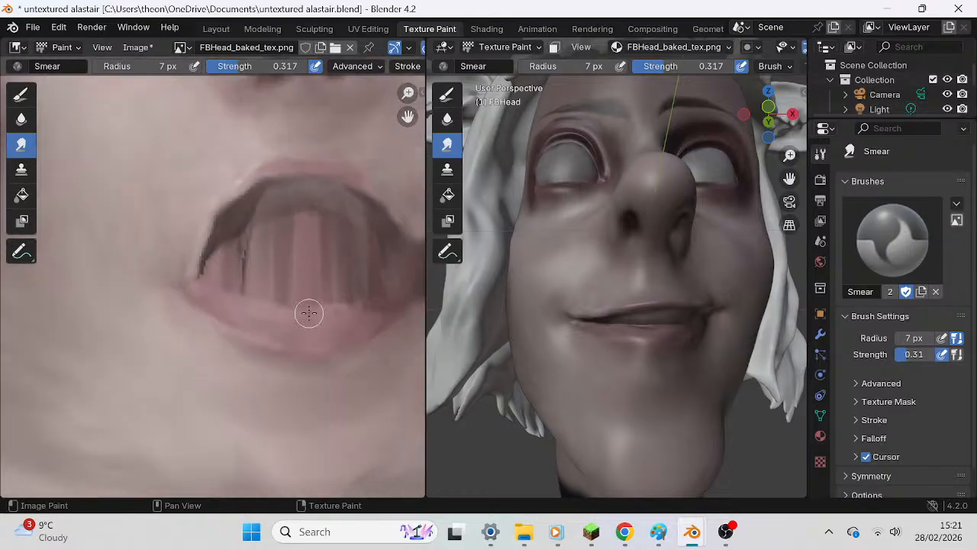
# Examine the upper lip, nostrils and surrounding skin in the face texture and on the head.
pyautogui.scroll(-3, 348, 312)
pyautogui.moveTo(273, 255); pyautogui.dragTo(264, 310, button='middle')
pyautogui.scroll(2, 255, 305)
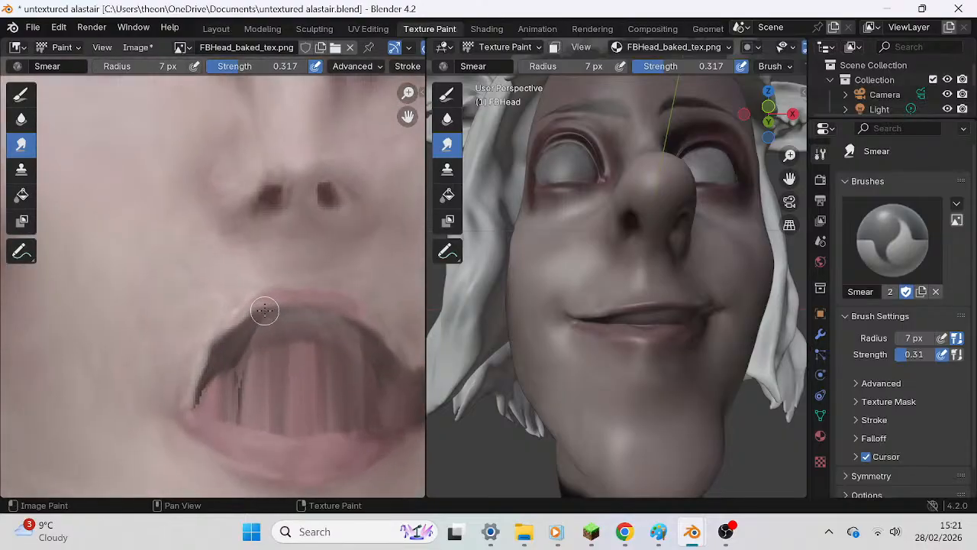
pyautogui.scroll(4, 264, 310)
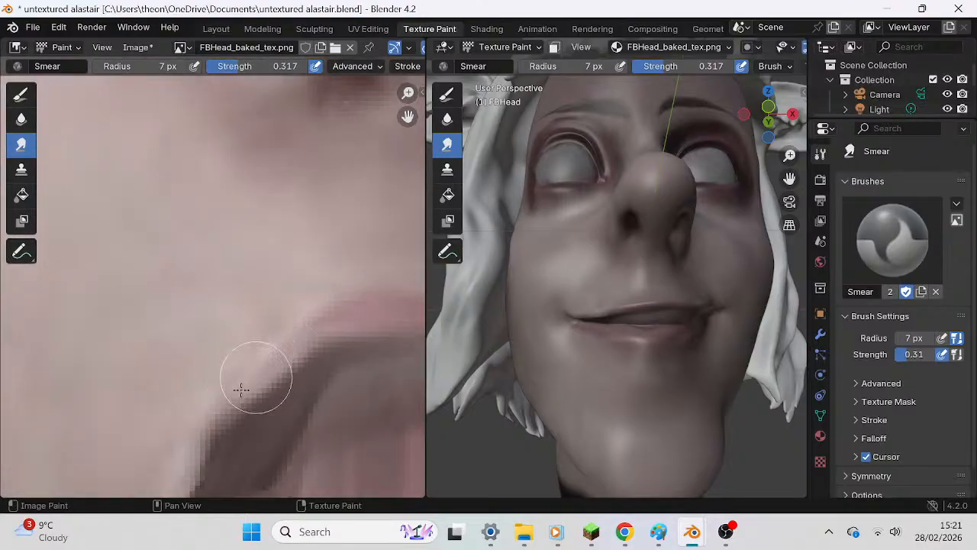
pyautogui.scroll(-3, 255, 375)
pyautogui.moveTo(626, 284); pyautogui.dragTo(610, 301, button='middle')
pyautogui.scroll(-4, 339, 310)
pyautogui.scroll(3, 291, 290)
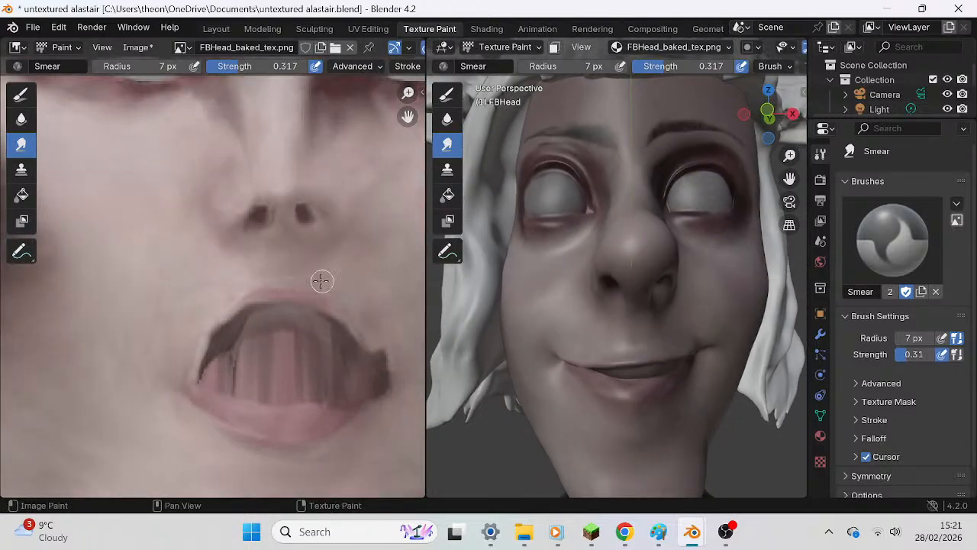
pyautogui.scroll(-4, 214, 286)
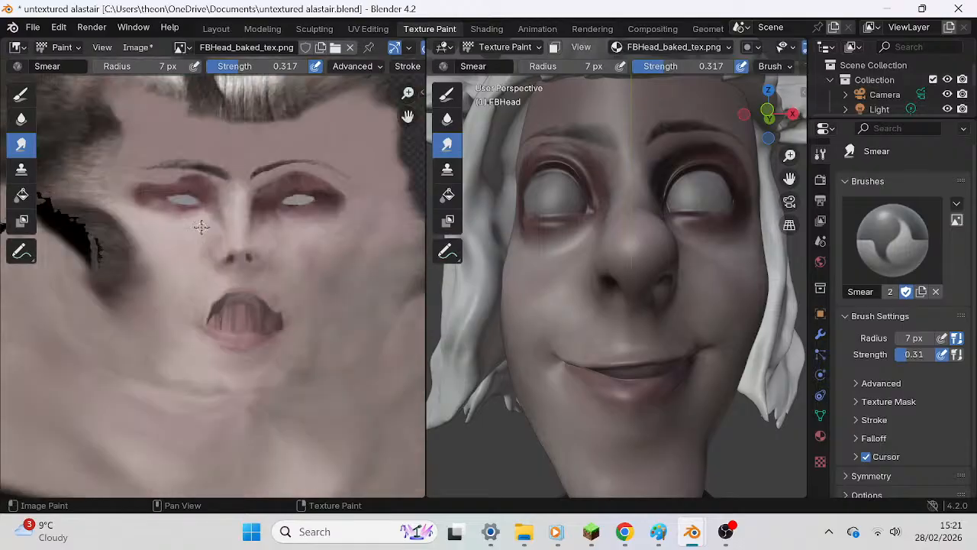
pyautogui.scroll(3, 303, 311)
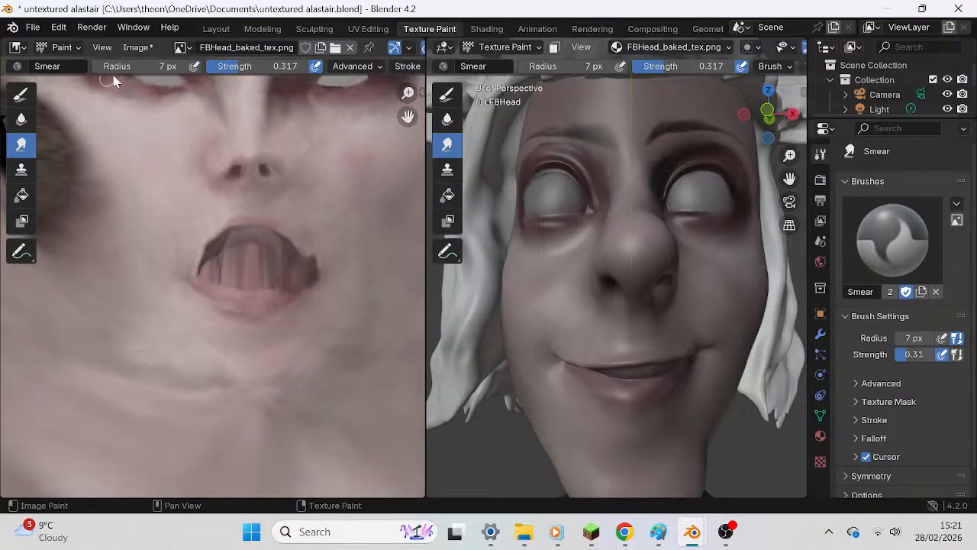
# Set the Smear radius to 47 px and smear the chin area below the mouth in the face texture.
pyautogui.moveTo(136, 67); pyautogui.dragTo(145, 67)
pyautogui.scroll(-2, 232, 341)
pyautogui.moveTo(242, 362)
pyautogui.mouseDown()
pyautogui.moveTo(240, 378)
pyautogui.moveTo(225, 370)
pyautogui.moveTo(260, 370)
pyautogui.moveTo(255, 359)
pyautogui.mouseUp()
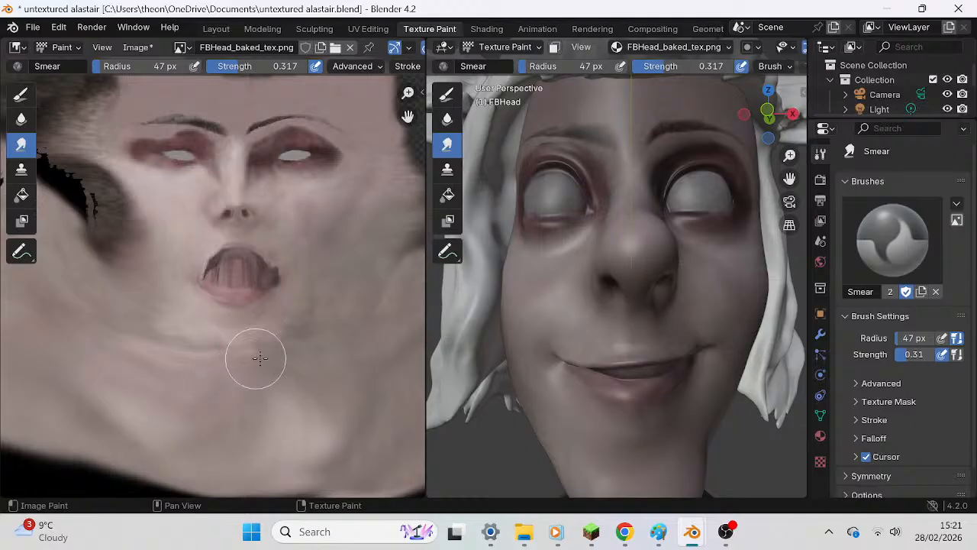
pyautogui.scroll(-3, 306, 370)
pyautogui.moveTo(603, 305); pyautogui.dragTo(625, 370, button='middle')
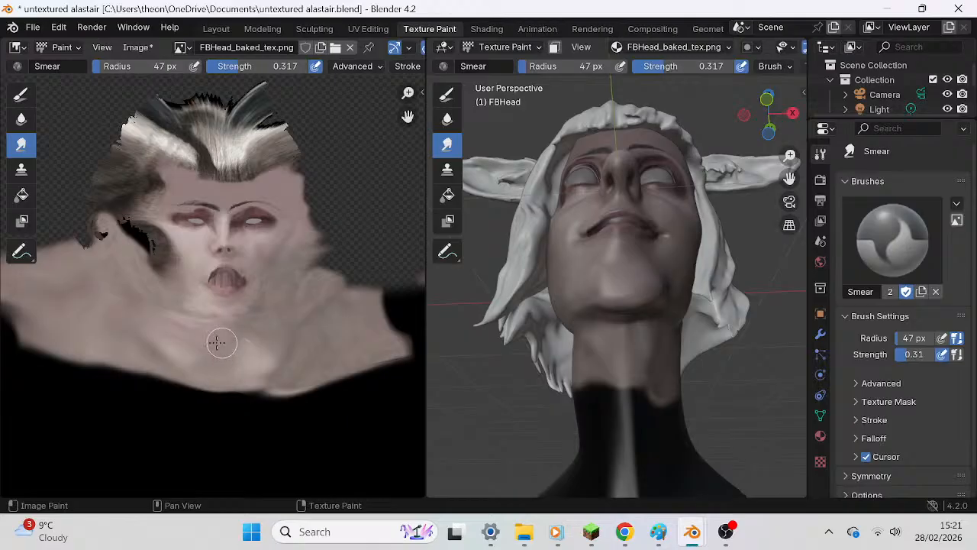
# Smear the jagged black gap near the ear and the dark hair patch at the temple with the 47 px brush.
pyautogui.scroll(1, 183, 330)
pyautogui.scroll(2, 224, 348)
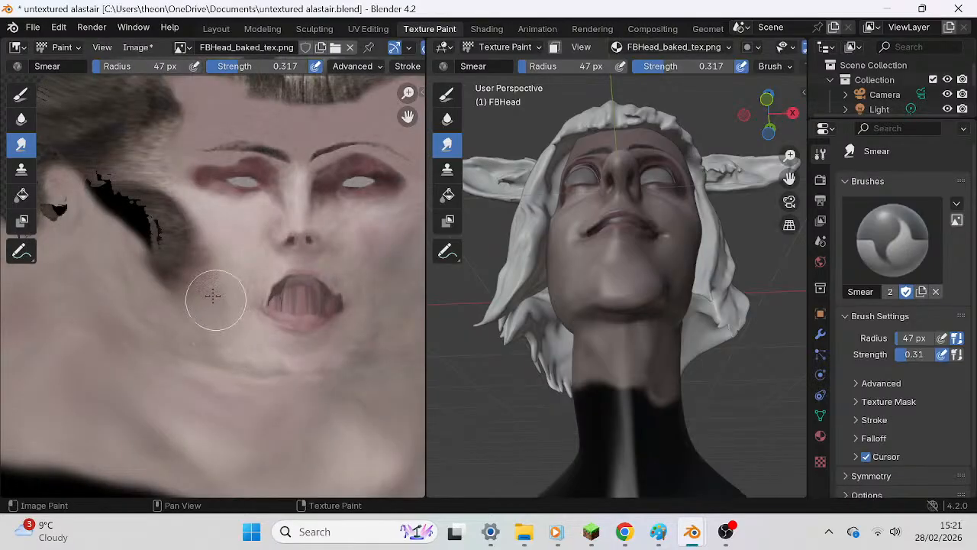
pyautogui.moveTo(203, 284); pyautogui.dragTo(236, 344, button='middle')
pyautogui.moveTo(773, 247); pyautogui.dragTo(565, 328, button='middle')
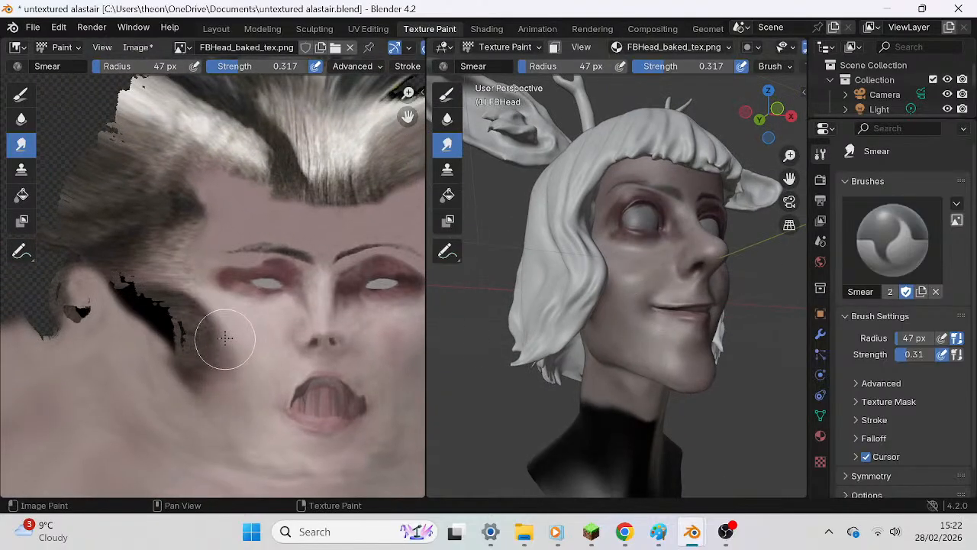
pyautogui.moveTo(226, 339)
pyautogui.mouseDown()
pyautogui.moveTo(225, 349)
pyautogui.moveTo(183, 322)
pyautogui.moveTo(170, 343)
pyautogui.moveTo(144, 316)
pyautogui.moveTo(155, 307)
pyautogui.moveTo(144, 290)
pyautogui.moveTo(114, 272)
pyautogui.moveTo(130, 286)
pyautogui.mouseUp()
pyautogui.moveTo(181, 311)
pyautogui.mouseDown(button='middle')
pyautogui.moveTo(170, 328)
pyautogui.moveTo(175, 376)
pyautogui.mouseUp(button='middle')
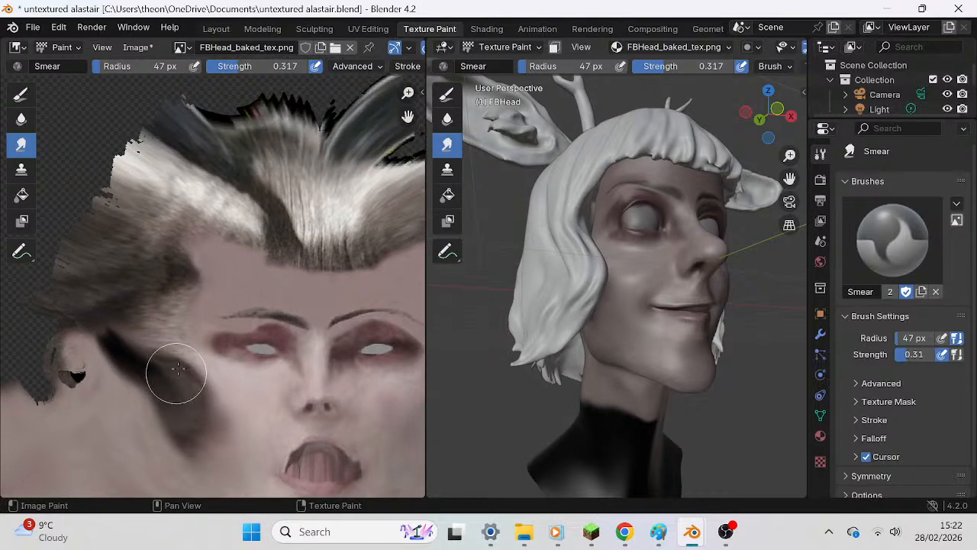
pyautogui.moveTo(182, 278)
pyautogui.mouseDown()
pyautogui.moveTo(163, 314)
pyautogui.moveTo(168, 349)
pyautogui.moveTo(137, 290)
pyautogui.moveTo(145, 305)
pyautogui.moveTo(173, 259)
pyautogui.moveTo(181, 349)
pyautogui.mouseUp()
pyautogui.moveTo(427, 281)
pyautogui.mouseDown(button='middle')
pyautogui.moveTo(465, 306)
pyautogui.moveTo(748, 310)
pyautogui.mouseUp(button='middle')
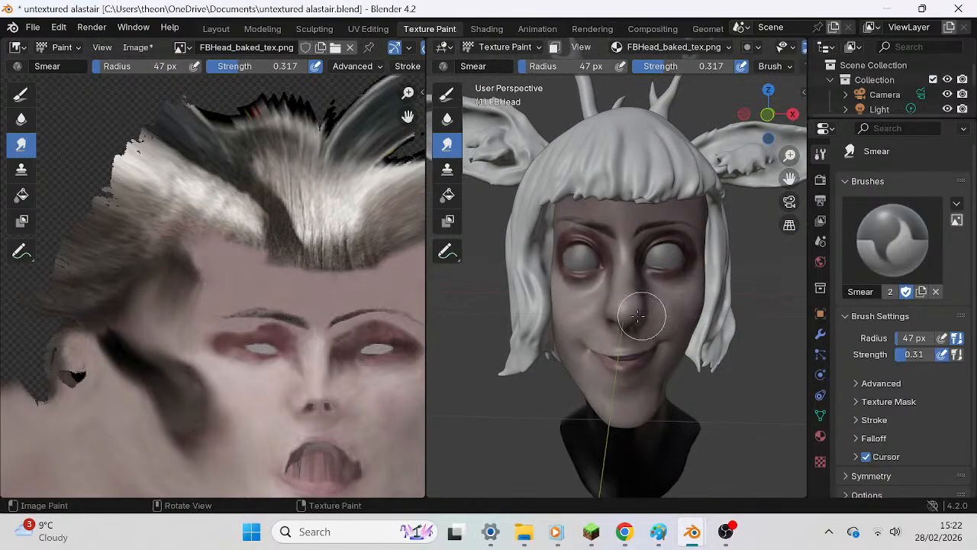
# Set the Smear radius to 3 px for the fine edges of the character's right eye opening in the texture.
pyautogui.scroll(8, 356, 375)
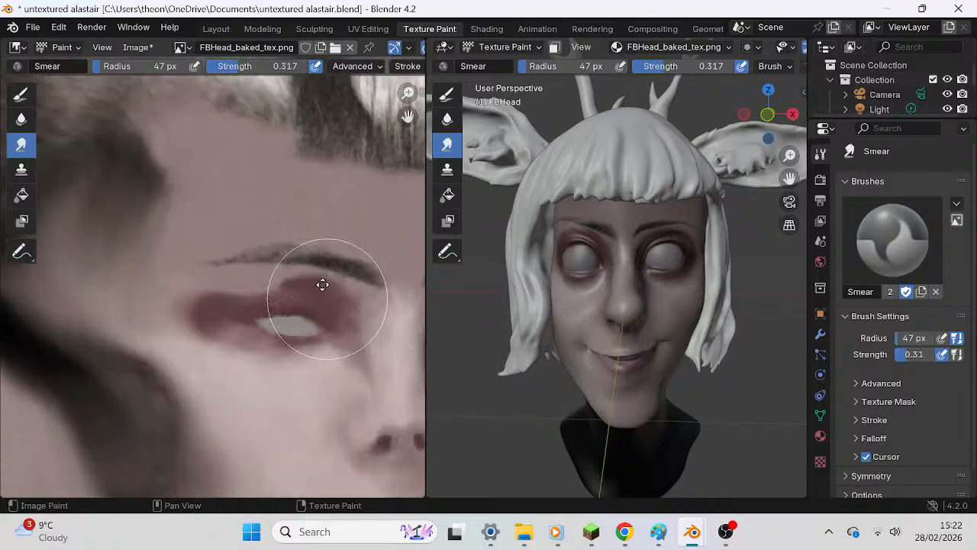
pyautogui.scroll(2, 307, 279)
pyautogui.moveTo(153, 66); pyautogui.dragTo(144, 65)
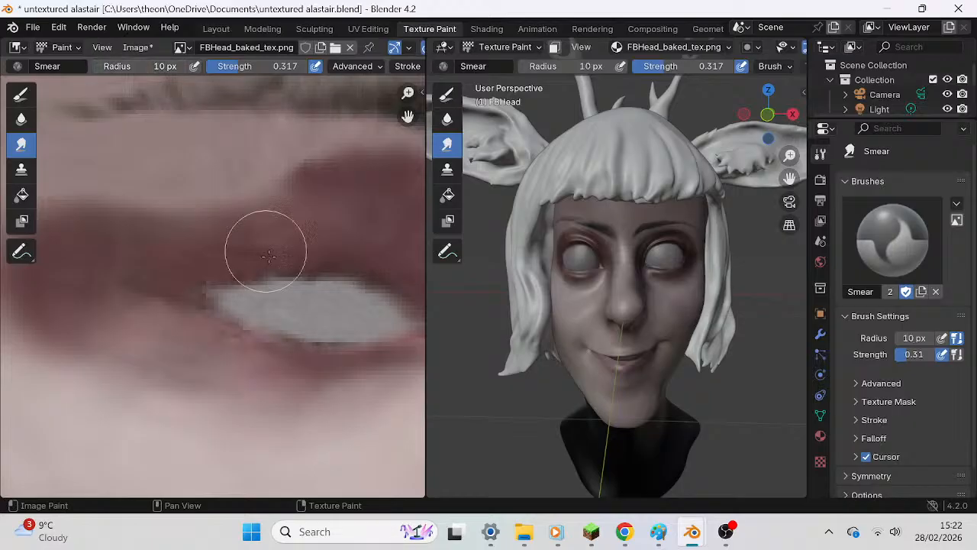
pyautogui.scroll(1, 190, 99)
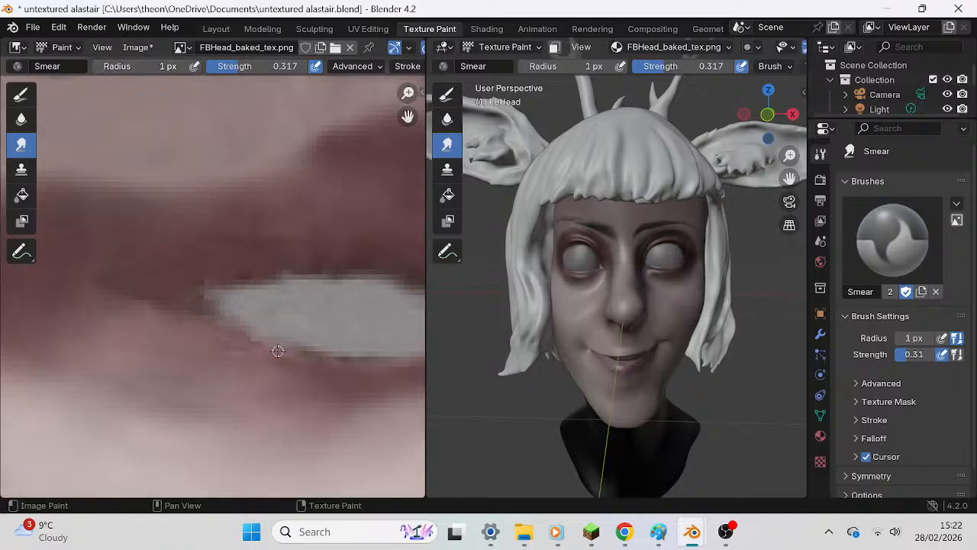
pyautogui.moveTo(269, 325); pyautogui.dragTo(208, 309, button='middle')
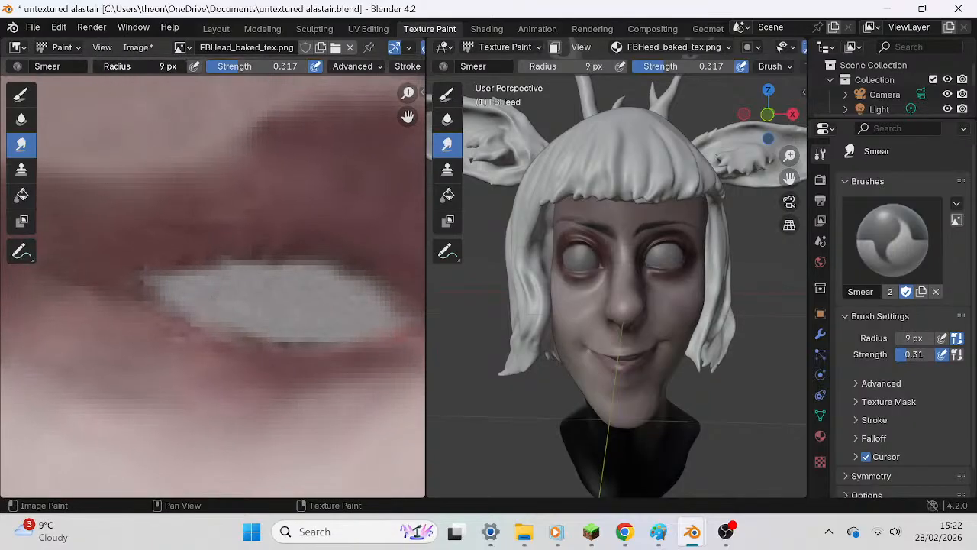
pyautogui.click(92, 65)
pyautogui.write('3')
pyautogui.press('Return')
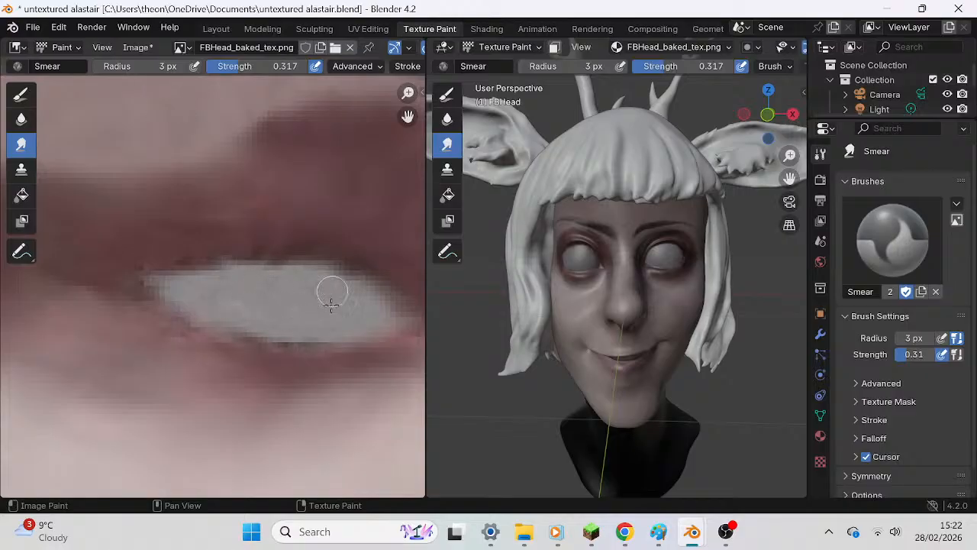
# Smear the temple beside the character's right eye on the head at 48 px, and reduce the Smear radius to 37 px.
pyautogui.scroll(8, 624, 271)
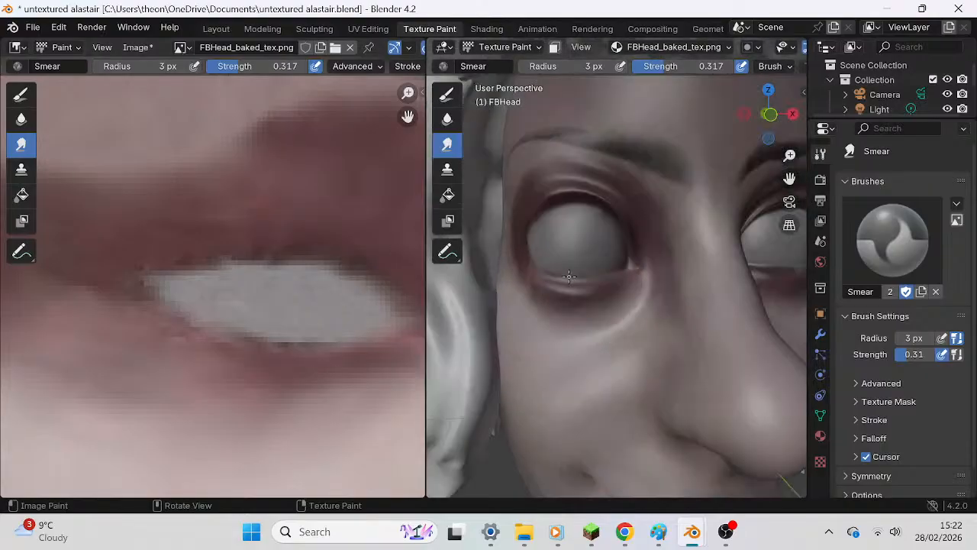
pyautogui.scroll(-8, 344, 299)
pyautogui.scroll(5, 338, 303)
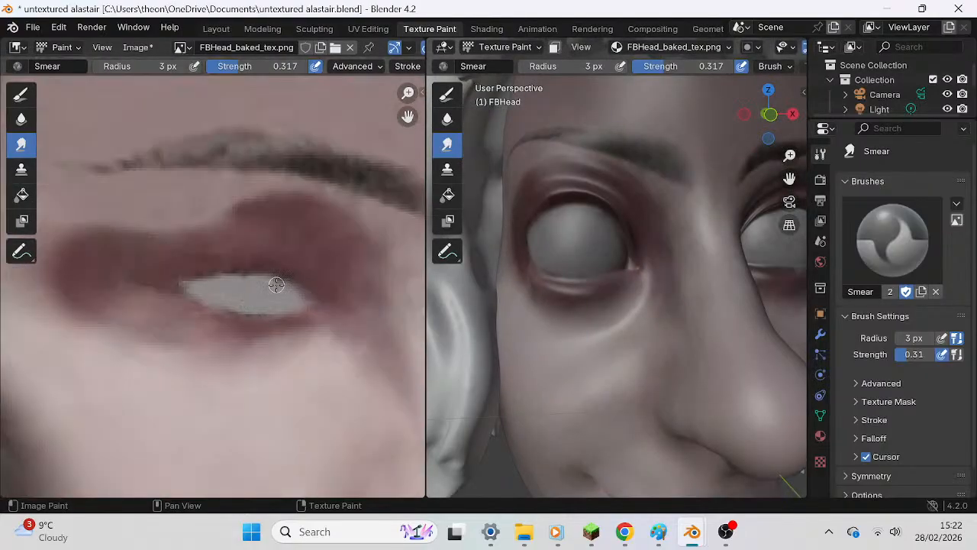
pyautogui.moveTo(497, 246); pyautogui.dragTo(601, 243, button='middle')
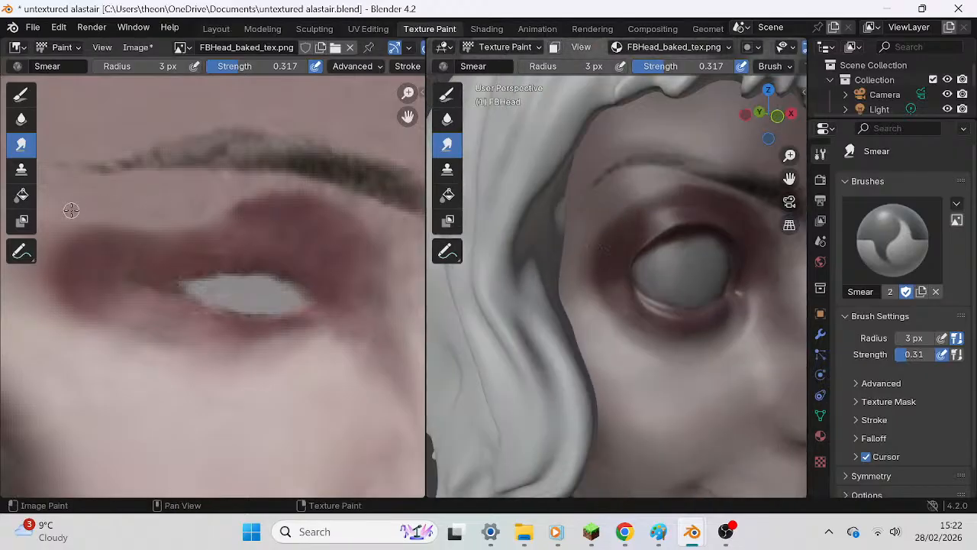
pyautogui.scroll(2, 219, 307)
pyautogui.moveTo(229, 312); pyautogui.dragTo(165, 333, button='middle')
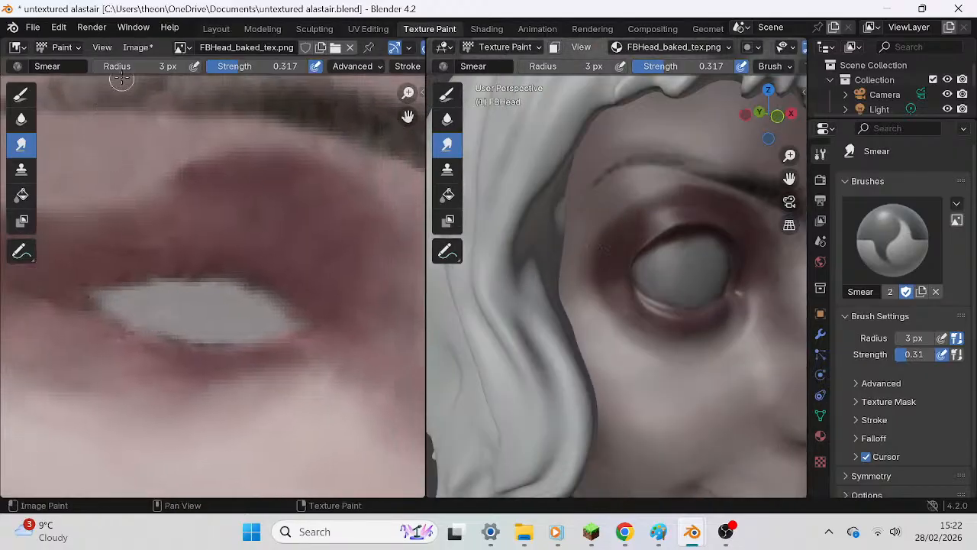
pyautogui.moveTo(106, 70); pyautogui.dragTo(118, 69)
pyautogui.moveTo(710, 268); pyautogui.dragTo(671, 255, button='middle')
pyautogui.moveTo(535, 215)
pyautogui.mouseDown()
pyautogui.moveTo(598, 217)
pyautogui.moveTo(585, 229)
pyautogui.mouseUp()
pyautogui.moveTo(696, 258)
pyautogui.mouseDown(button='middle')
pyautogui.moveTo(693, 267)
pyautogui.moveTo(717, 252)
pyautogui.mouseUp(button='middle')
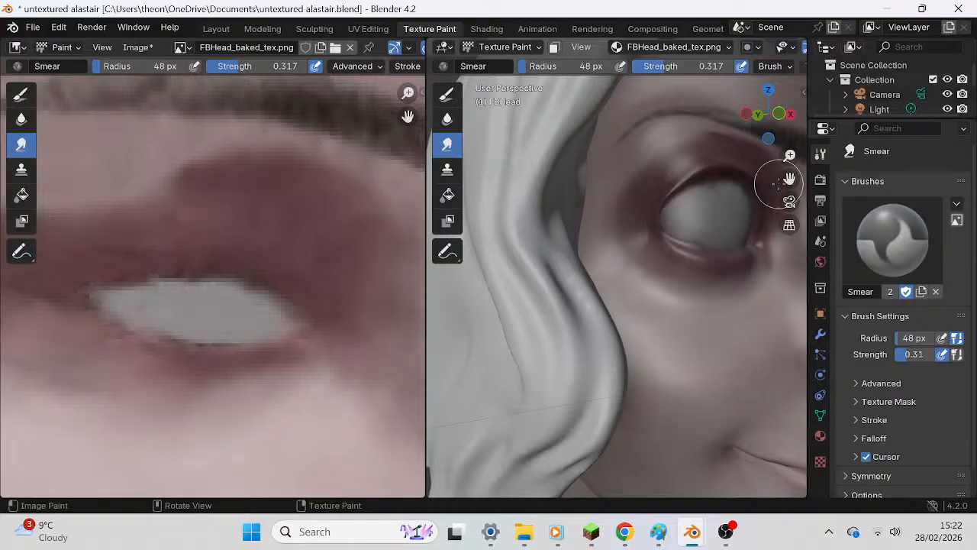
pyautogui.moveTo(789, 178); pyautogui.dragTo(439, 188)
pyautogui.moveTo(747, 212); pyautogui.dragTo(501, 258, button='middle')
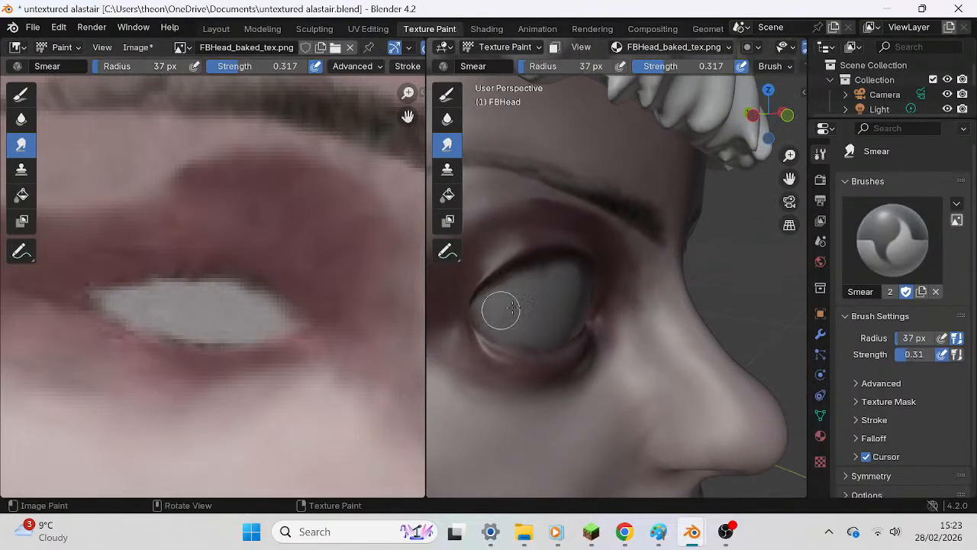
# Examine the dark shading and eyelid edges around both eyes on the head, from the side and front.
pyautogui.moveTo(501, 316); pyautogui.dragTo(697, 231, button='middle')
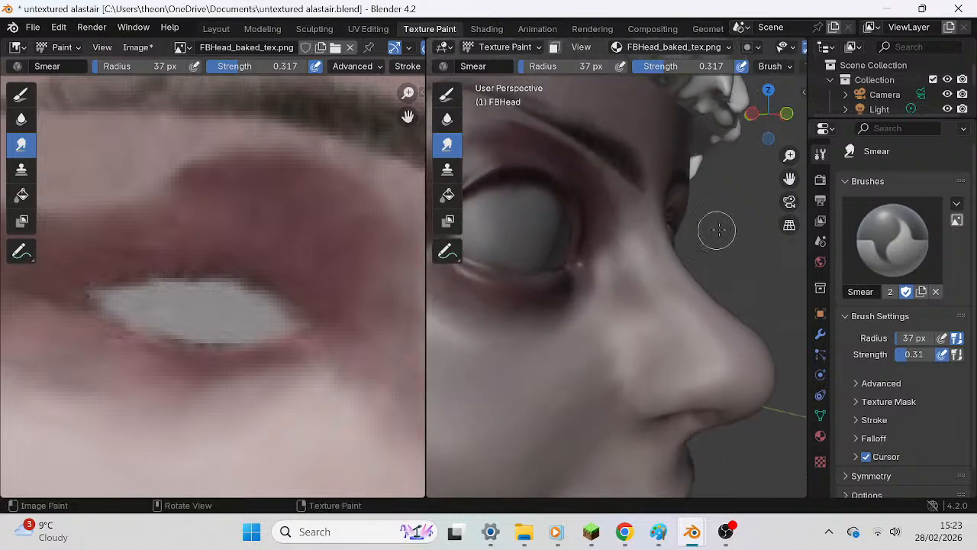
pyautogui.moveTo(629, 289); pyautogui.dragTo(540, 291, button='middle')
pyautogui.moveTo(789, 179)
pyautogui.mouseDown()
pyautogui.moveTo(900, 188)
pyautogui.moveTo(875, 196)
pyautogui.mouseUp()
pyautogui.scroll(3, 583, 267)
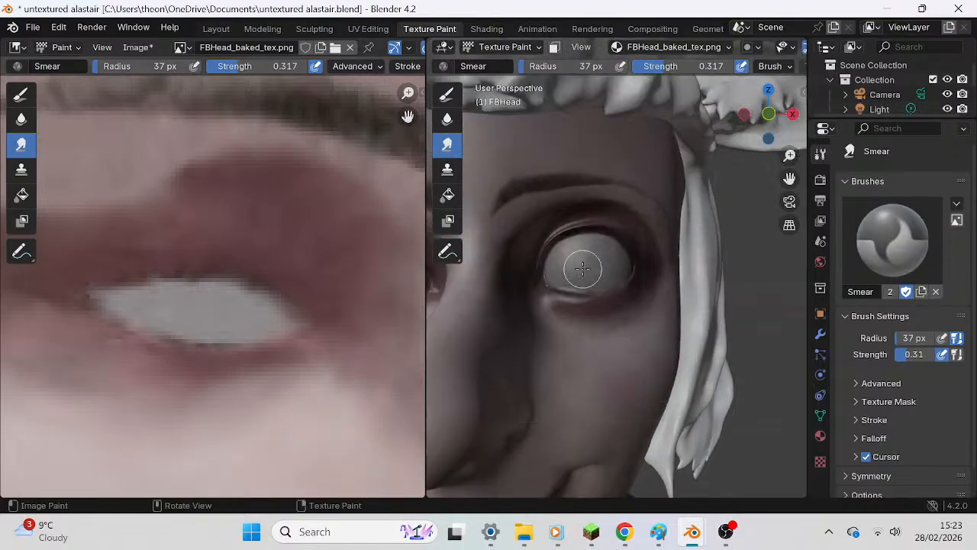
pyautogui.moveTo(604, 265)
pyautogui.mouseDown(button='middle')
pyautogui.moveTo(615, 280)
pyautogui.moveTo(661, 279)
pyautogui.moveTo(627, 306)
pyautogui.moveTo(658, 302)
pyautogui.moveTo(605, 318)
pyautogui.mouseUp(button='middle')
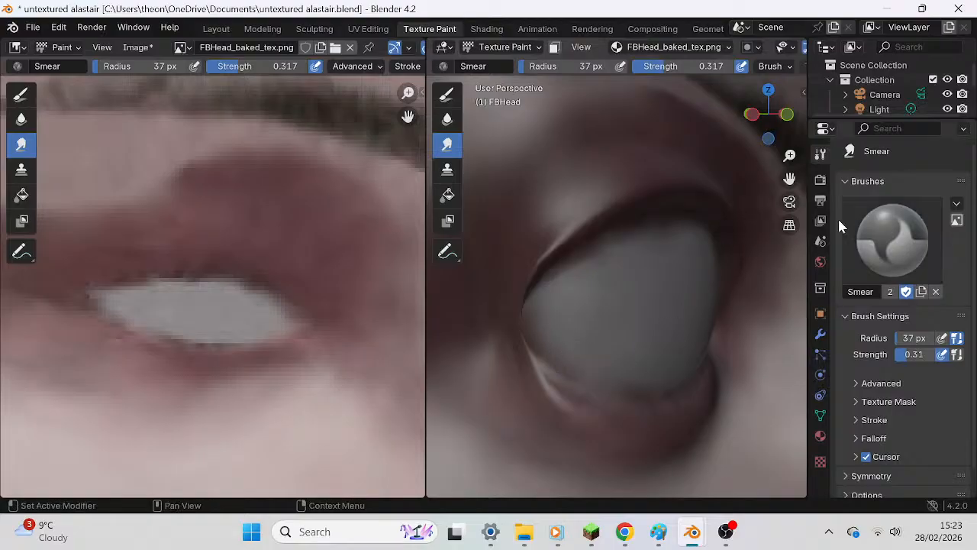
pyautogui.moveTo(790, 178); pyautogui.dragTo(435, 302)
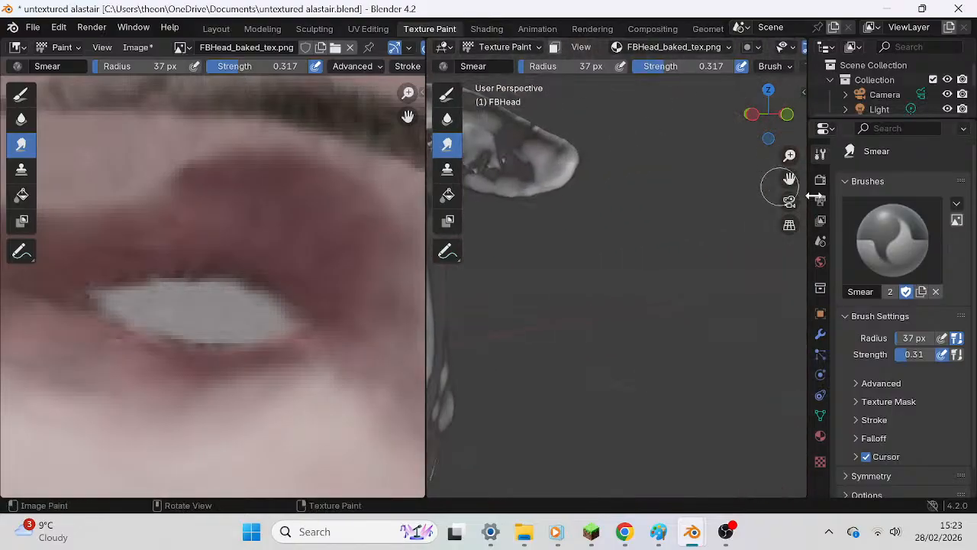
pyautogui.scroll(-2, 849, 218)
pyautogui.scroll(-7, 765, 250)
pyautogui.moveTo(618, 275); pyautogui.dragTo(597, 263, button='middle')
pyautogui.moveTo(789, 178); pyautogui.dragTo(941, 167)
pyautogui.moveTo(736, 262); pyautogui.dragTo(705, 266, button='middle')
pyautogui.moveTo(789, 178); pyautogui.dragTo(699, 184)
pyautogui.scroll(3, 642, 317)
pyautogui.scroll(7, 643, 317)
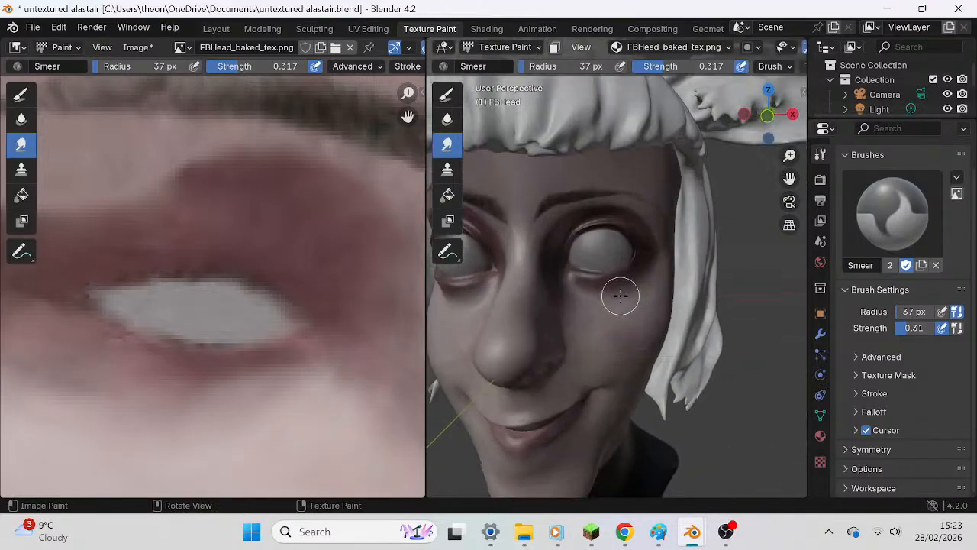
pyautogui.moveTo(719, 245); pyautogui.dragTo(671, 235, button='middle')
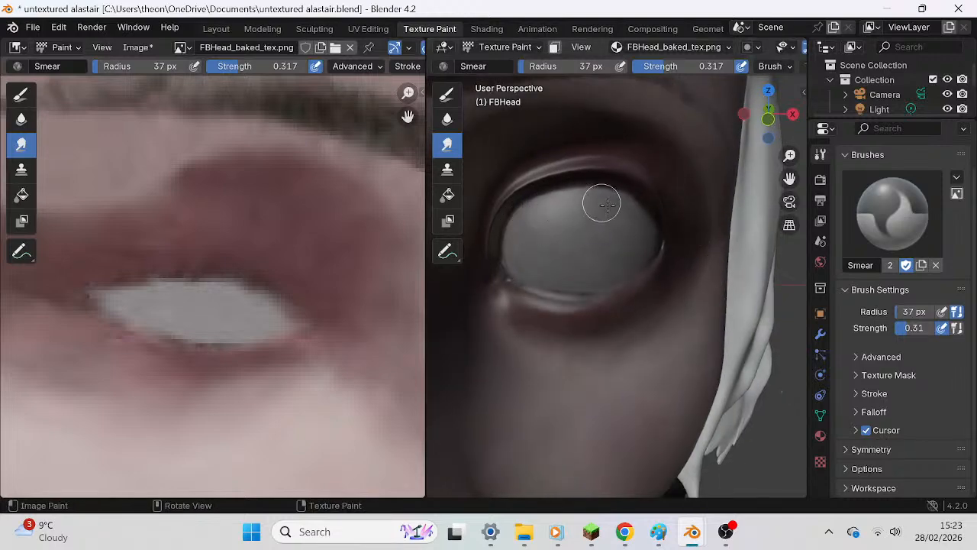
# Inspect the eyelids and inner corner of the character's right eye up close on the head.
pyautogui.scroll(-10, 632, 226)
pyautogui.moveTo(789, 178); pyautogui.dragTo(856, 94)
pyautogui.scroll(4, 534, 260)
pyautogui.moveTo(543, 242); pyautogui.dragTo(589, 215, button='middle')
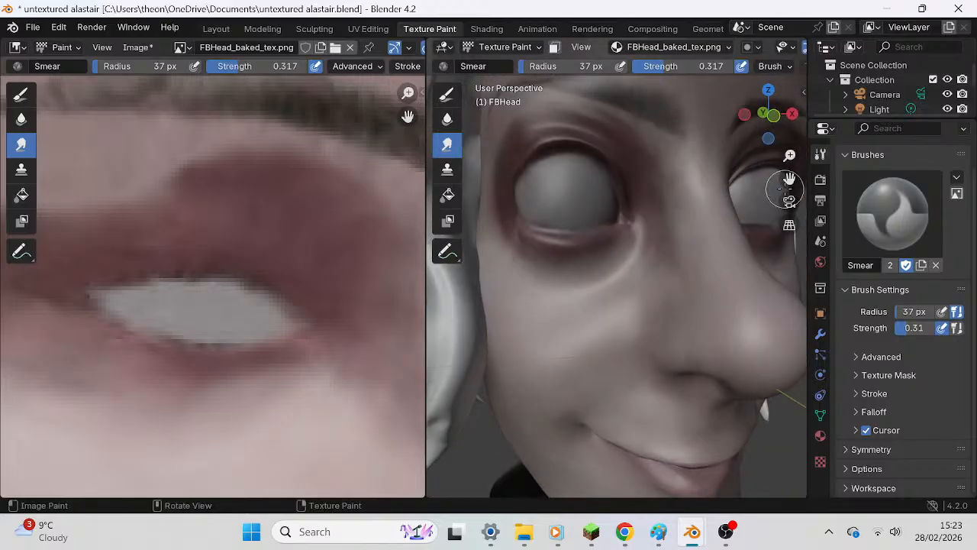
pyautogui.scroll(8, 508, 246)
pyautogui.moveTo(542, 299)
pyautogui.mouseDown(button='middle')
pyautogui.moveTo(580, 296)
pyautogui.moveTo(585, 274)
pyautogui.moveTo(555, 270)
pyautogui.mouseUp(button='middle')
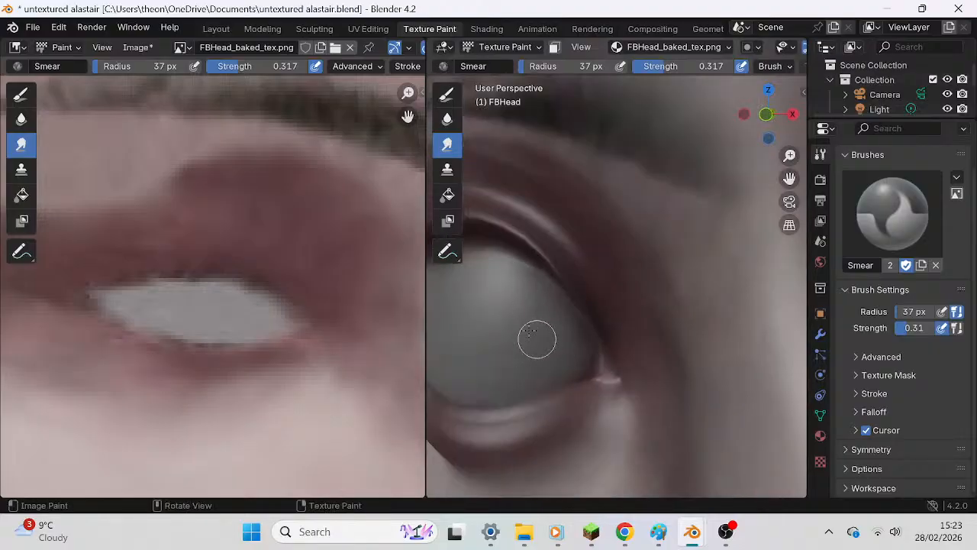
pyautogui.scroll(-5, 561, 328)
pyautogui.moveTo(562, 329); pyautogui.dragTo(584, 334, button='middle')
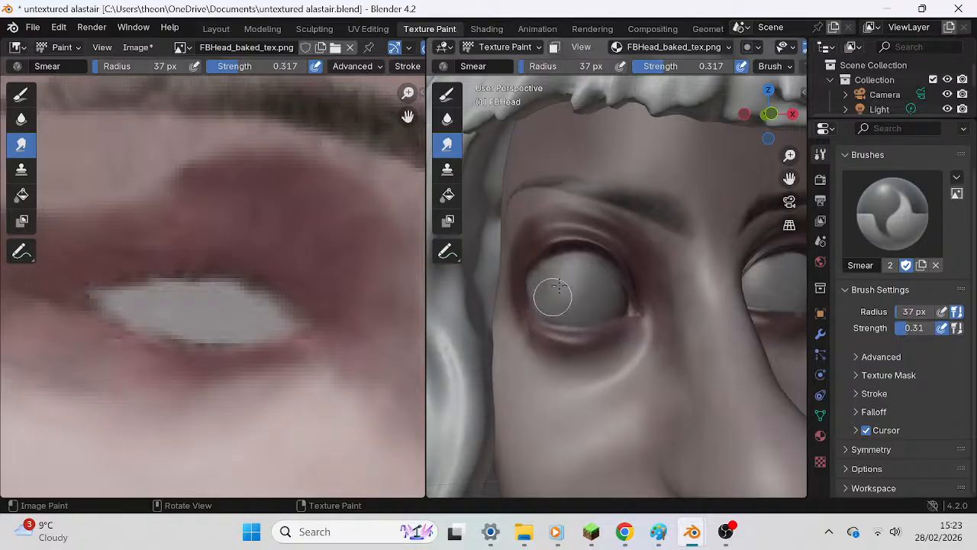
# Check the nose, brows and eye sockets on the head in profile and from the front.
pyautogui.scroll(-8, 558, 289)
pyautogui.moveTo(670, 274); pyautogui.dragTo(750, 261, button='middle')
pyautogui.moveTo(789, 180); pyautogui.dragTo(731, 181)
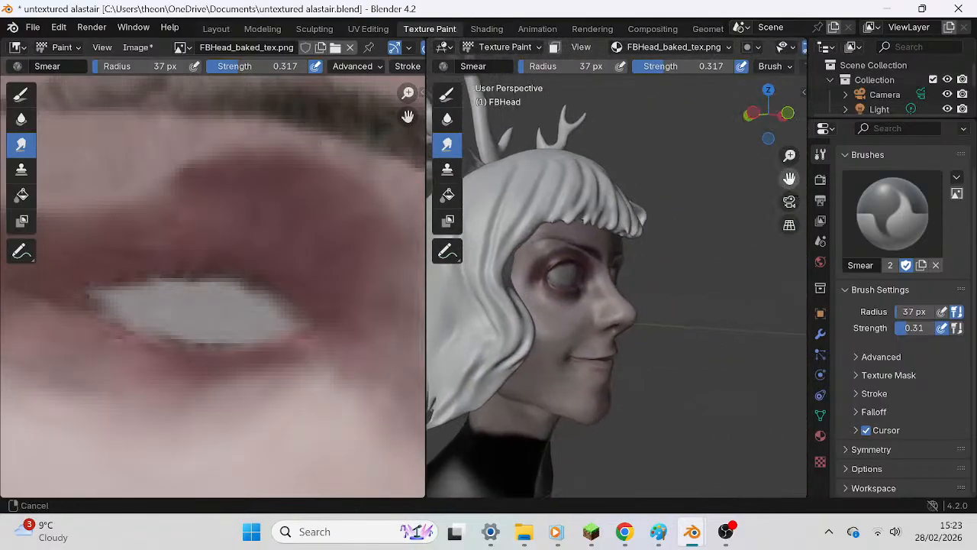
pyautogui.scroll(5, 682, 290)
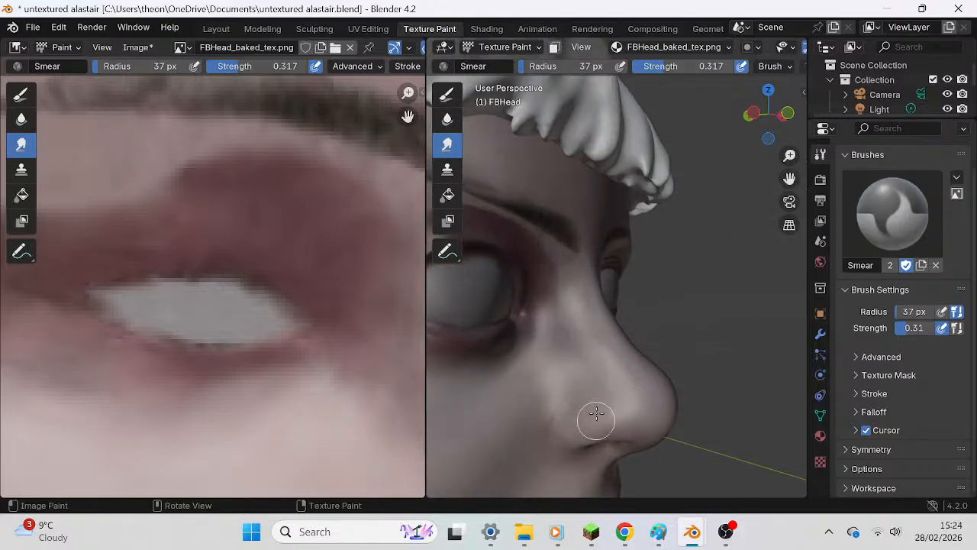
pyautogui.moveTo(552, 329)
pyautogui.mouseDown(button='middle')
pyautogui.moveTo(488, 306)
pyautogui.moveTo(573, 280)
pyautogui.moveTo(586, 319)
pyautogui.moveTo(569, 294)
pyautogui.mouseUp(button='middle')
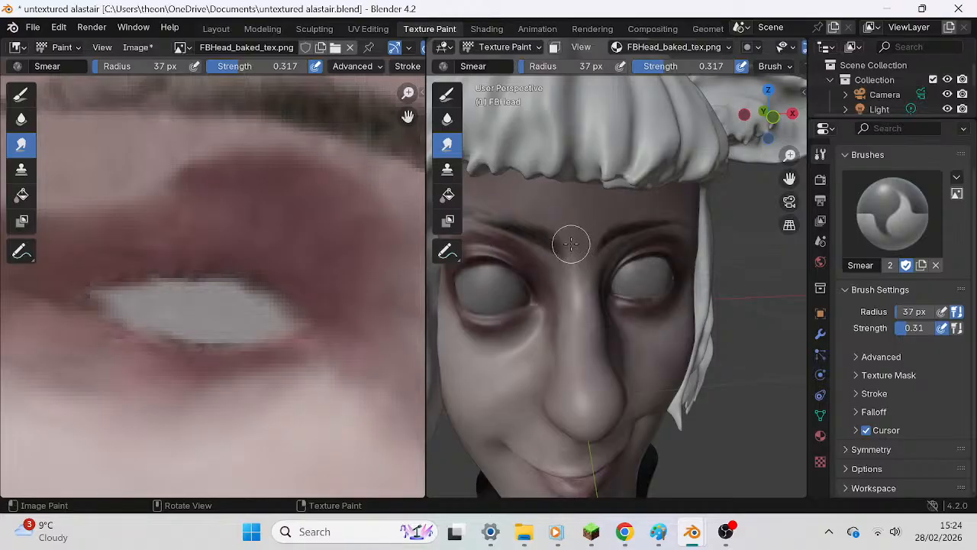
pyautogui.moveTo(578, 242); pyautogui.dragTo(588, 285, button='middle')
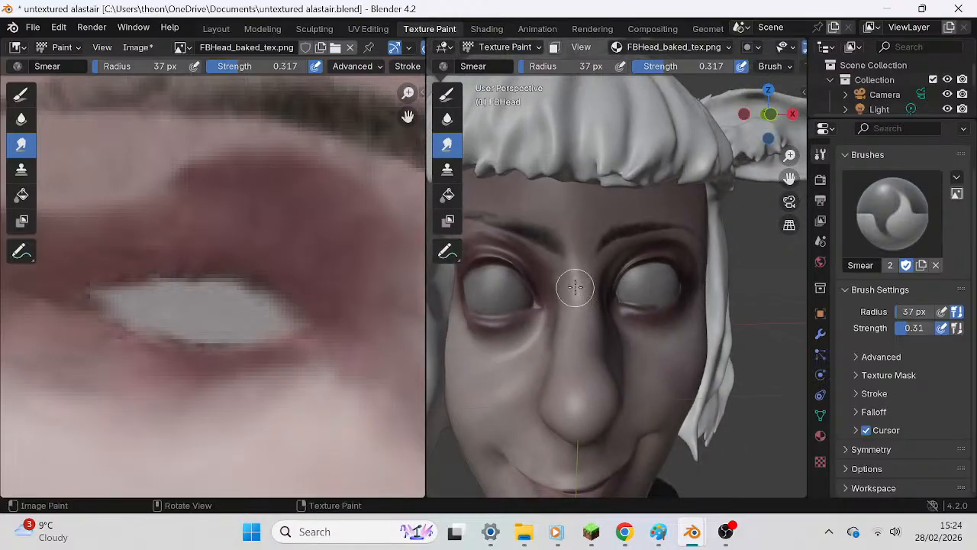
# Examine the shading of the cheeks, jaw and underside of the chin on the head from the side and below.
pyautogui.scroll(-3, 643, 415)
pyautogui.scroll(2, 643, 416)
pyautogui.moveTo(643, 416); pyautogui.dragTo(613, 380, button='middle')
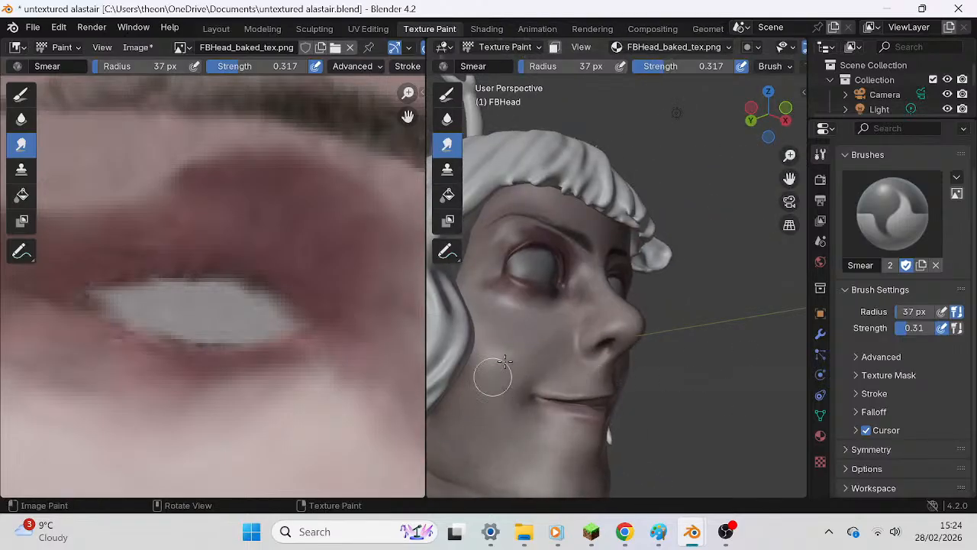
pyautogui.moveTo(484, 393); pyautogui.dragTo(578, 354, button='middle')
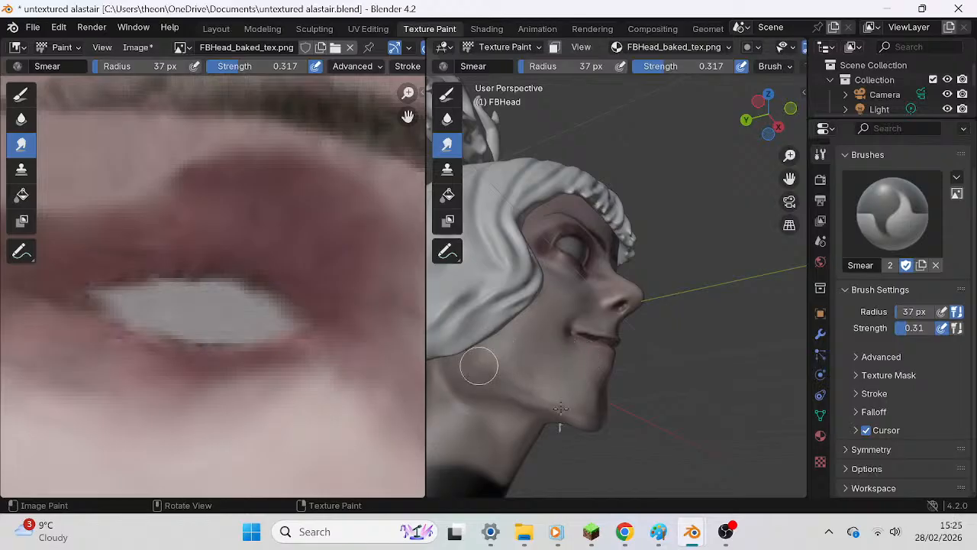
pyautogui.moveTo(514, 388)
pyautogui.mouseDown(button='middle')
pyautogui.moveTo(604, 370)
pyautogui.moveTo(512, 323)
pyautogui.mouseUp(button='middle')
pyautogui.moveTo(601, 373); pyautogui.dragTo(519, 361, button='middle')
pyautogui.scroll(-2, 375, 359)
# Smear the skin beside the mouth corner on the baked face texture image with the 37 px Smear brush.
pyautogui.scroll(-6, 358, 352)
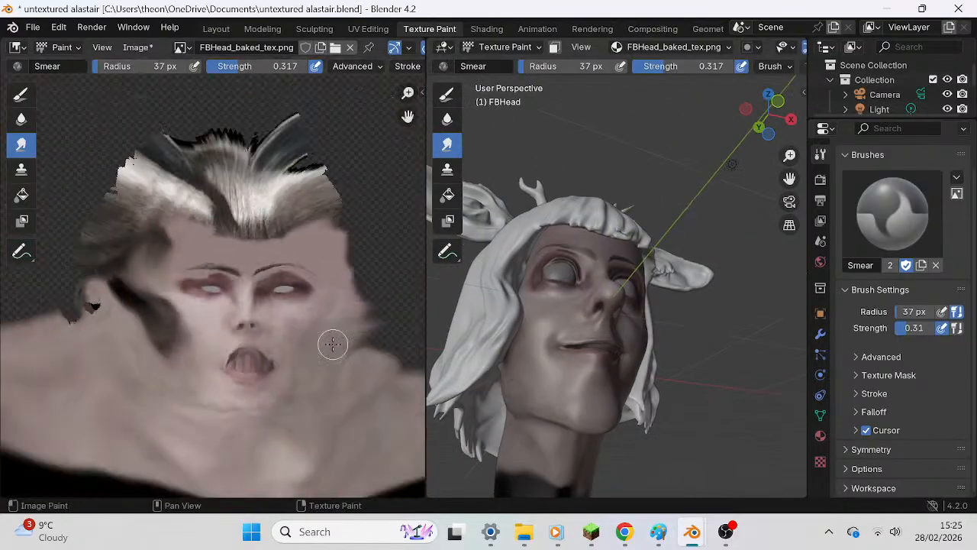
pyautogui.scroll(3, 312, 339)
pyautogui.scroll(4, 282, 336)
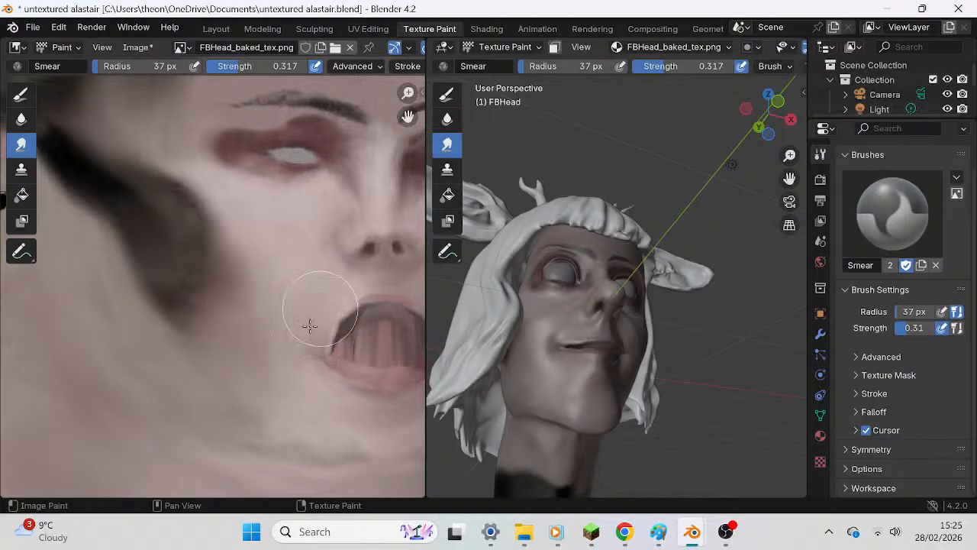
pyautogui.moveTo(294, 371); pyautogui.dragTo(257, 384, button='middle')
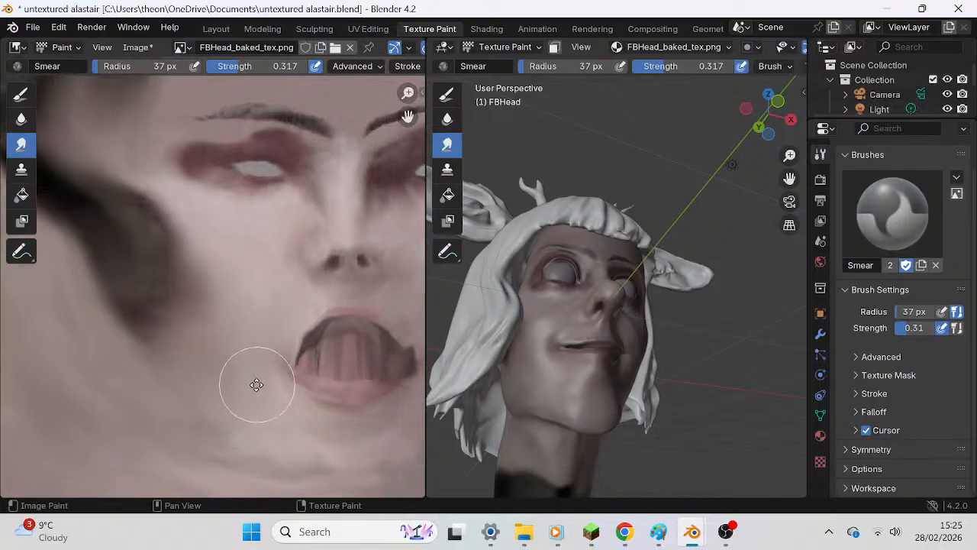
pyautogui.moveTo(274, 314)
pyautogui.mouseDown()
pyautogui.moveTo(254, 314)
pyautogui.moveTo(188, 431)
pyautogui.moveTo(202, 405)
pyautogui.moveTo(196, 436)
pyautogui.moveTo(262, 451)
pyautogui.moveTo(261, 412)
pyautogui.mouseUp()
pyautogui.scroll(-3, 290, 386)
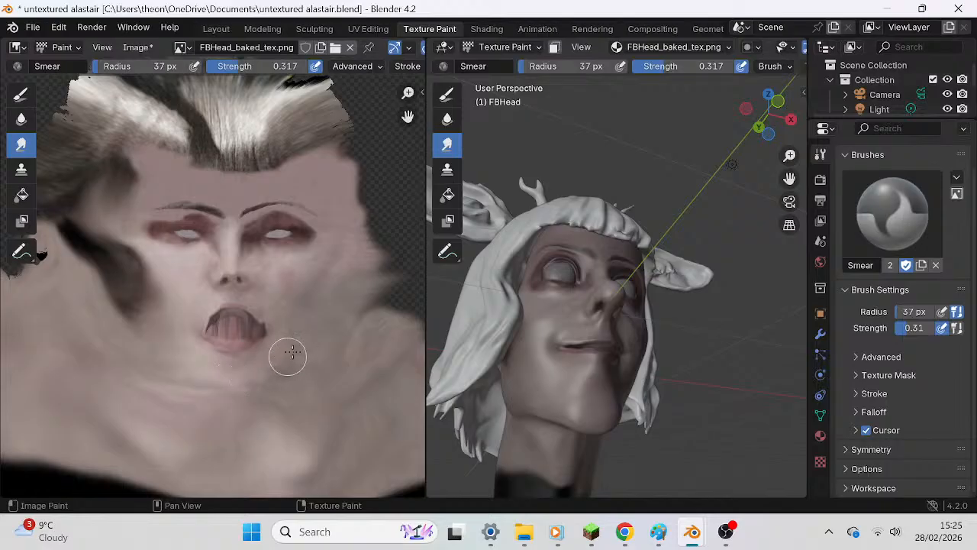
pyautogui.scroll(-2, 334, 327)
pyautogui.scroll(-1, 339, 228)
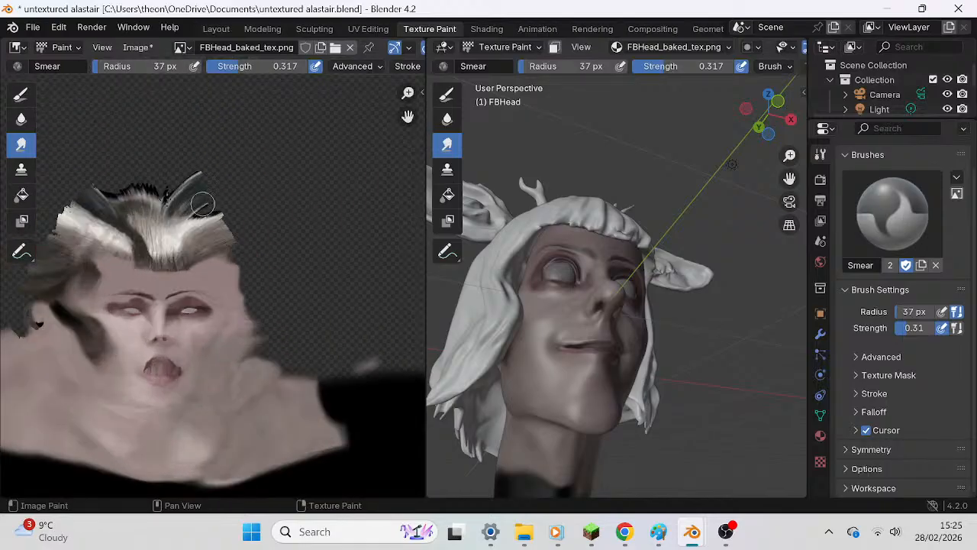
pyautogui.click(21, 169)
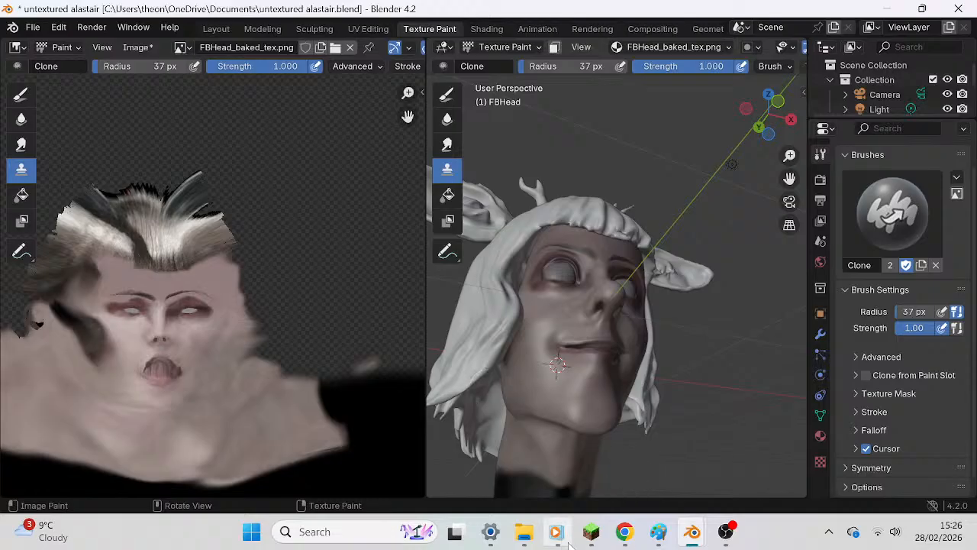
pyautogui.click(566, 516)
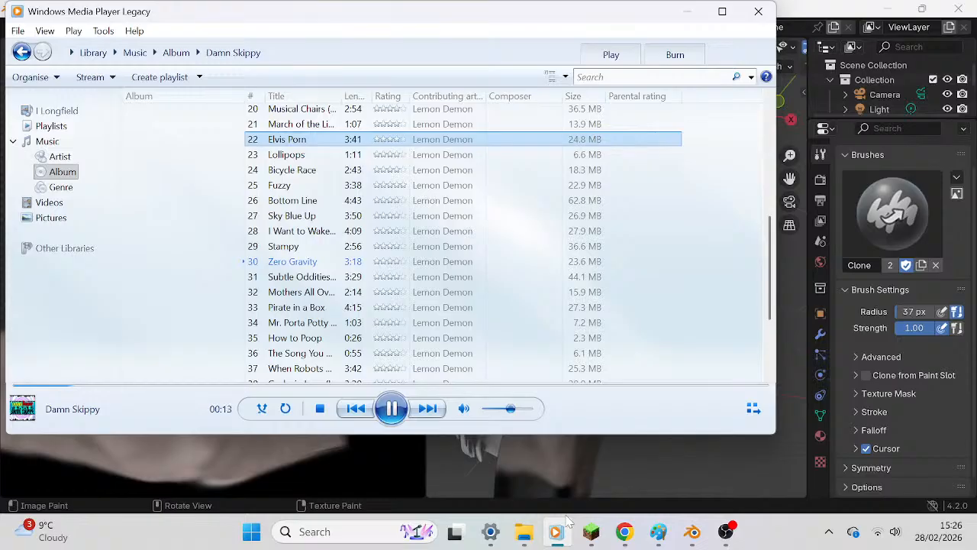
pyautogui.click(685, 12)
pyautogui.moveTo(577, 279); pyautogui.dragTo(506, 440, button='middle')
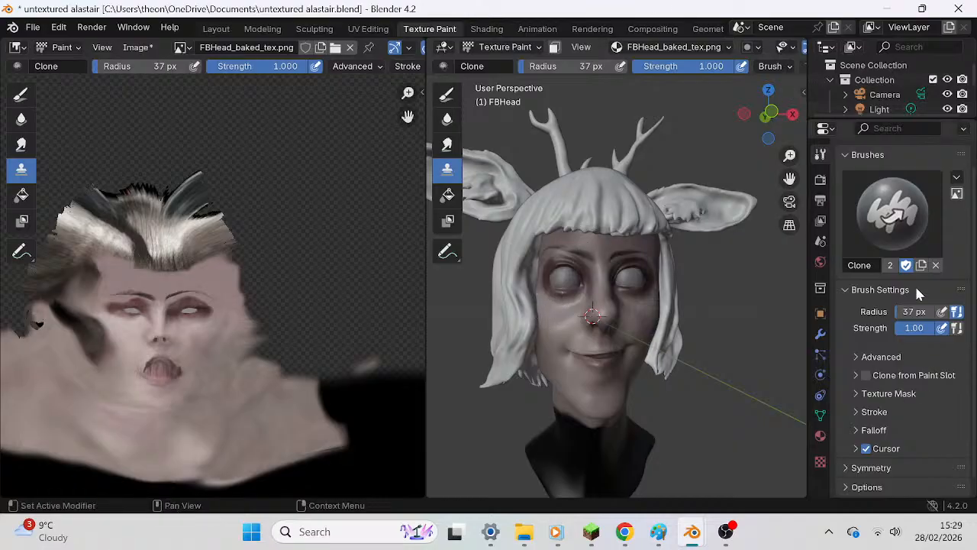
# Activate the Draw tool, duplicate its TexDraw.001 brush and pick the new copy as the active brush.
pyautogui.click(447, 93)
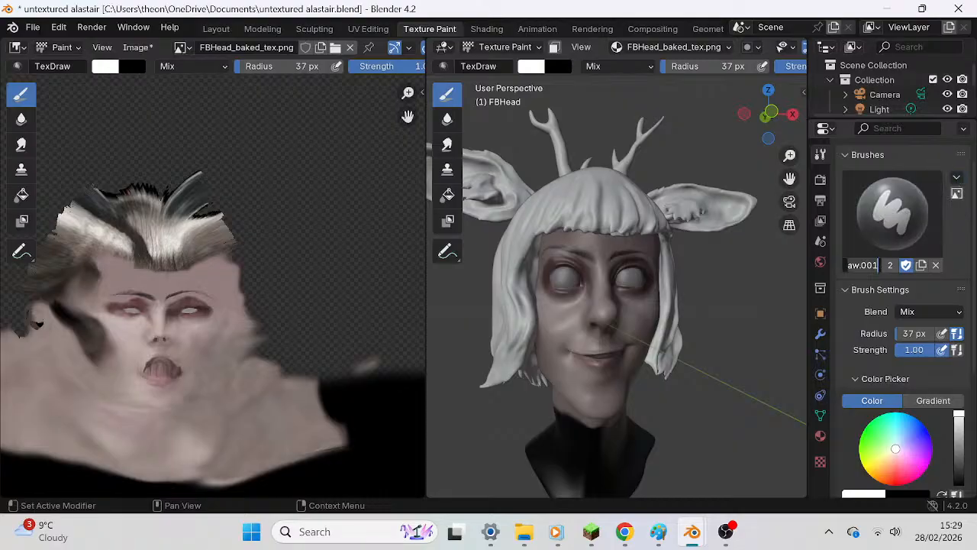
pyautogui.press('Return')
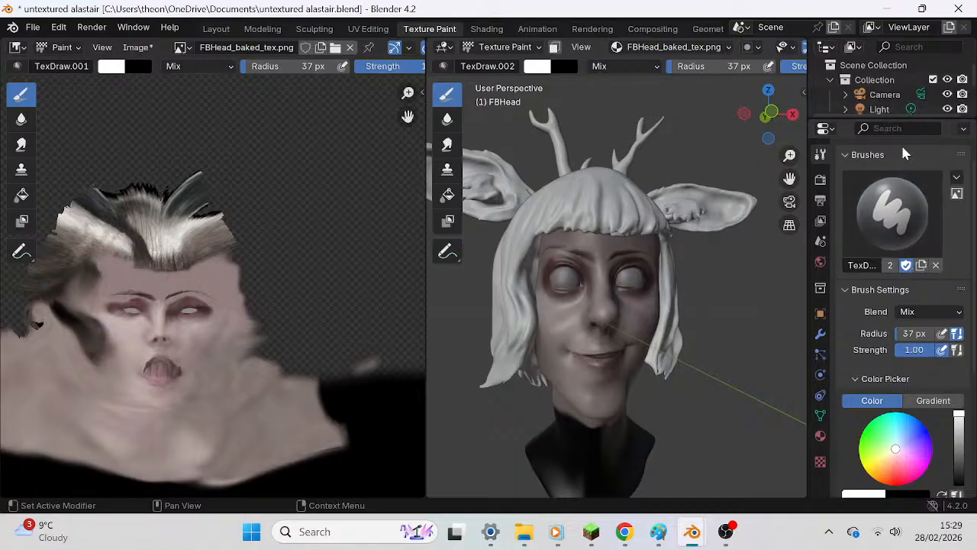
pyautogui.click(893, 214)
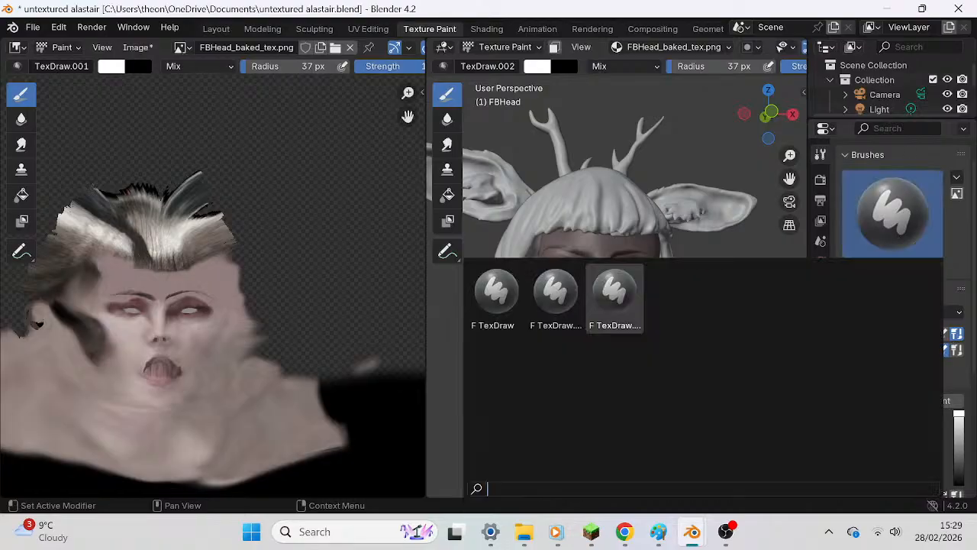
pyautogui.click(622, 303)
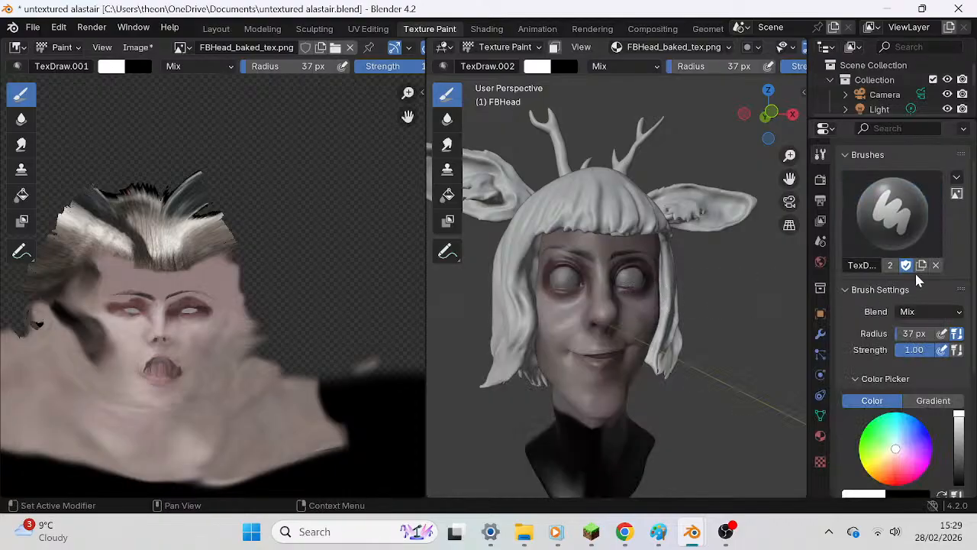
pyautogui.click(957, 177)
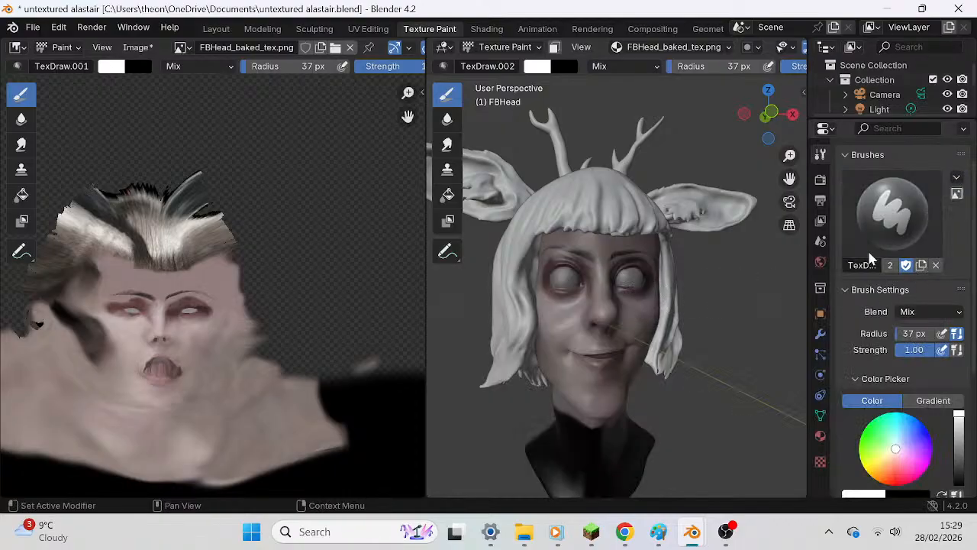
pyautogui.click(887, 237)
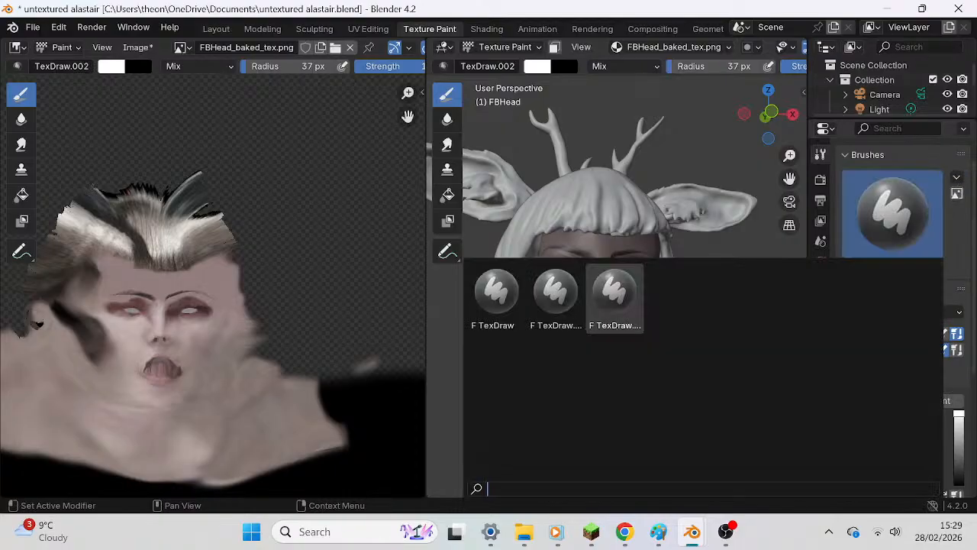
pyautogui.click(612, 317)
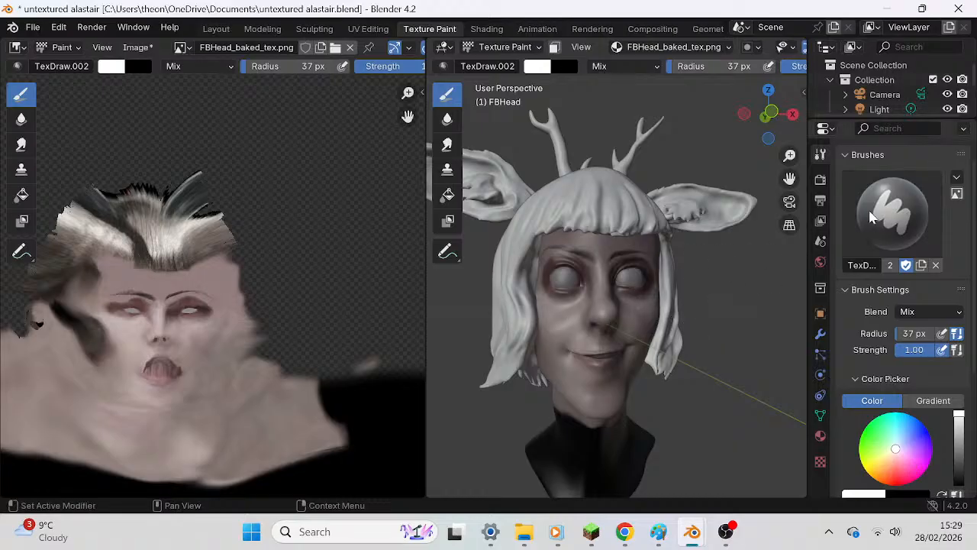
pyautogui.click(862, 265)
pyautogui.click(883, 266)
pyautogui.click(886, 234)
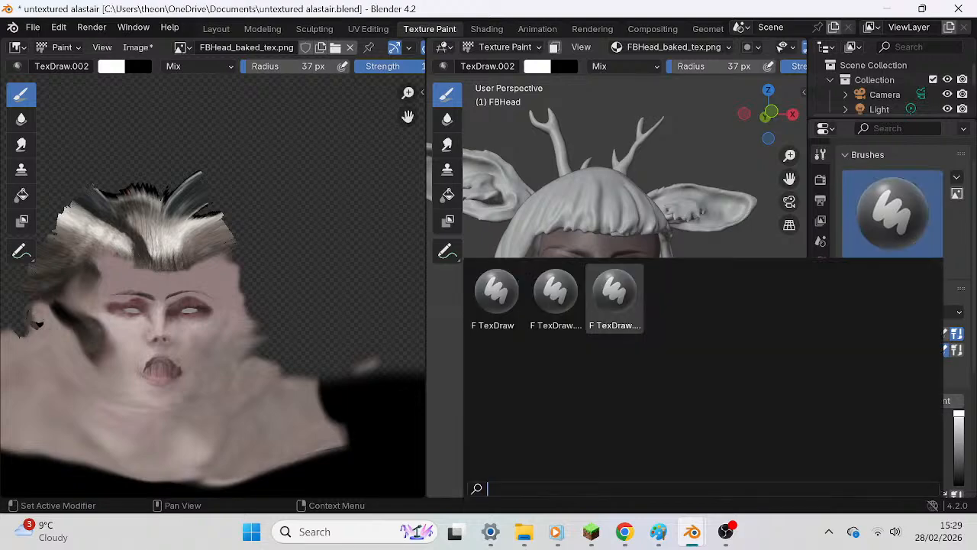
pyautogui.rightClick(864, 223)
pyautogui.moveTo(863, 226)
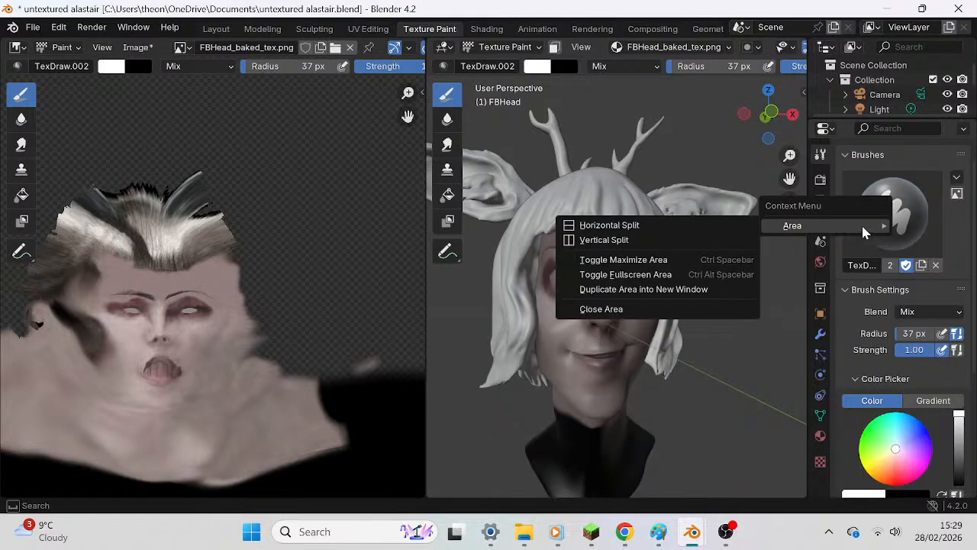
pyautogui.click(958, 179)
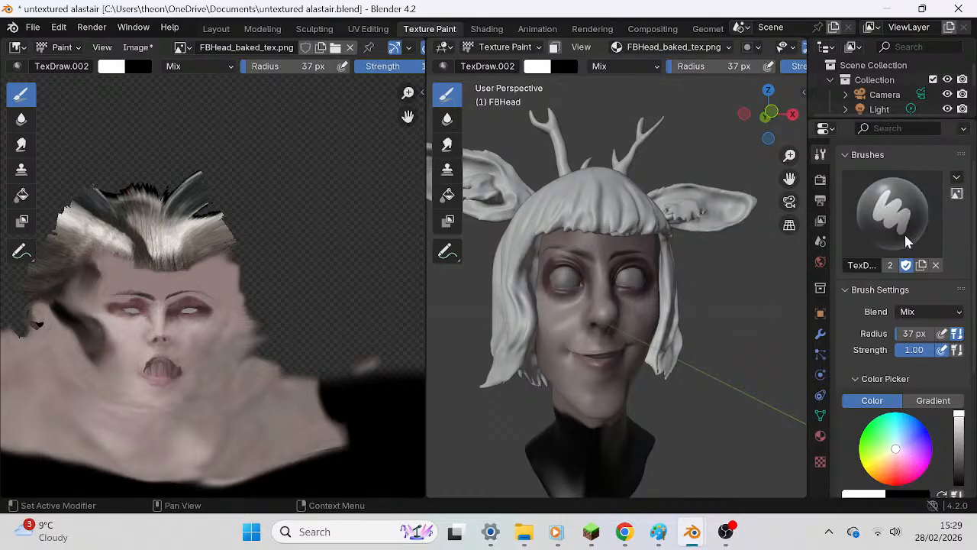
pyautogui.doubleClick(871, 265)
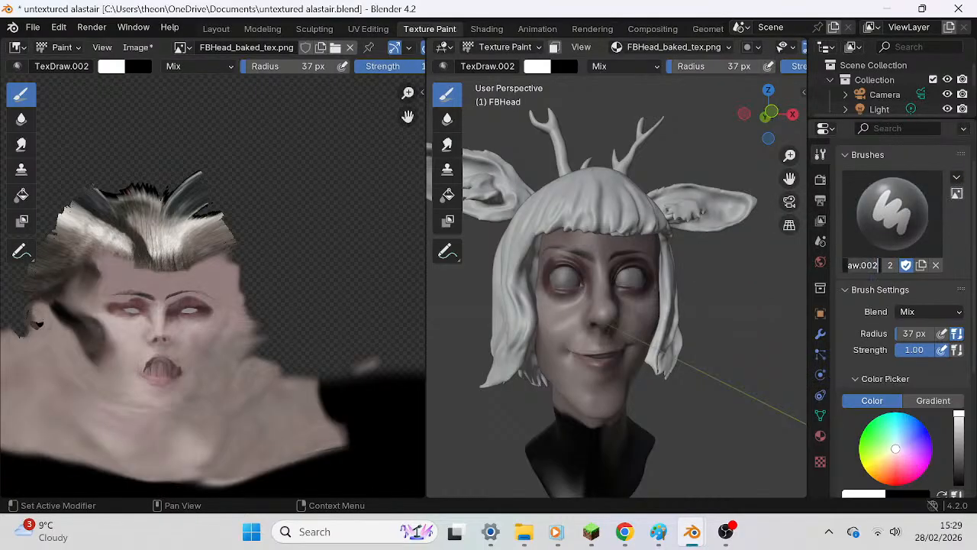
pyautogui.click(907, 225)
pyautogui.click(907, 224)
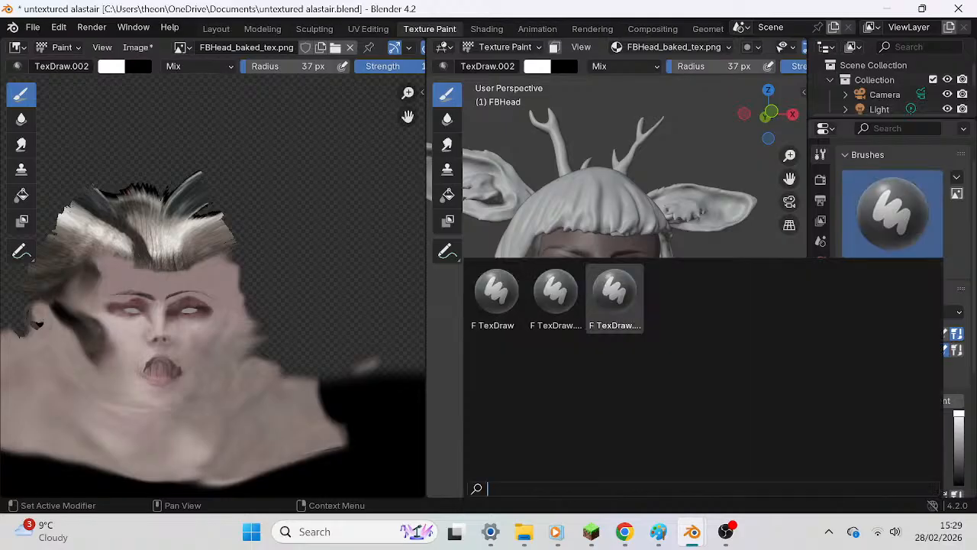
pyautogui.click(615, 301)
pyautogui.click(855, 231)
pyautogui.click(614, 301)
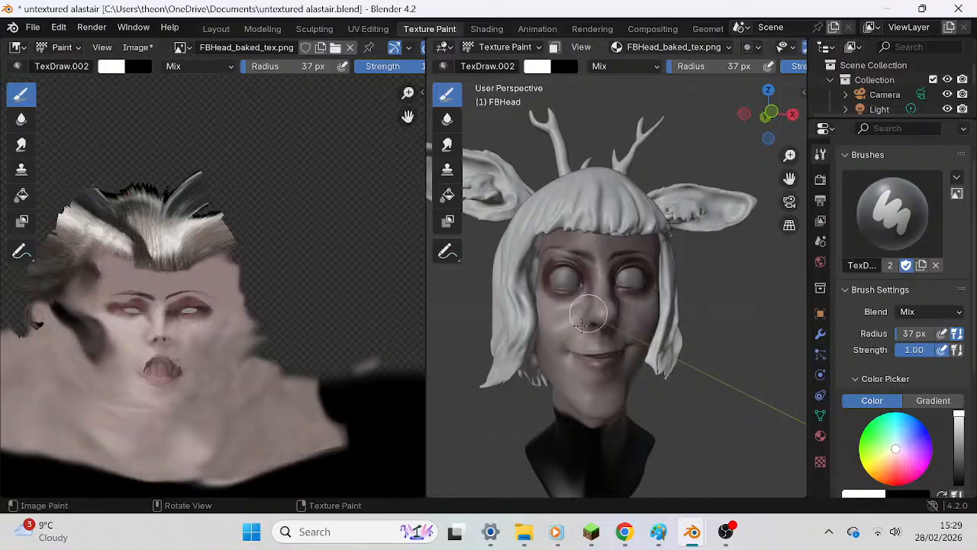
# Switch to Windows Media Player Legacy, play the Nature Tapes album and return to Blender.
pyautogui.click(551, 539)
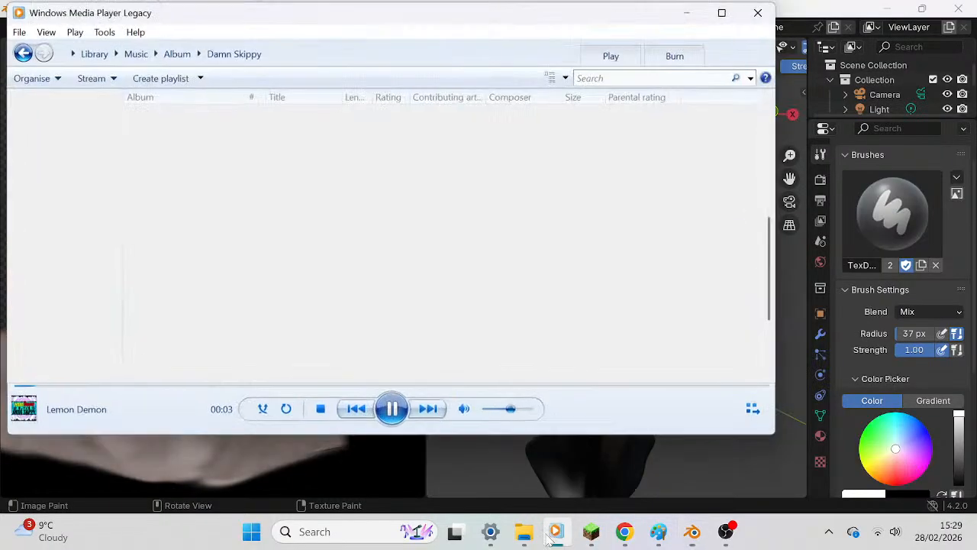
pyautogui.scroll(-1, 330, 294)
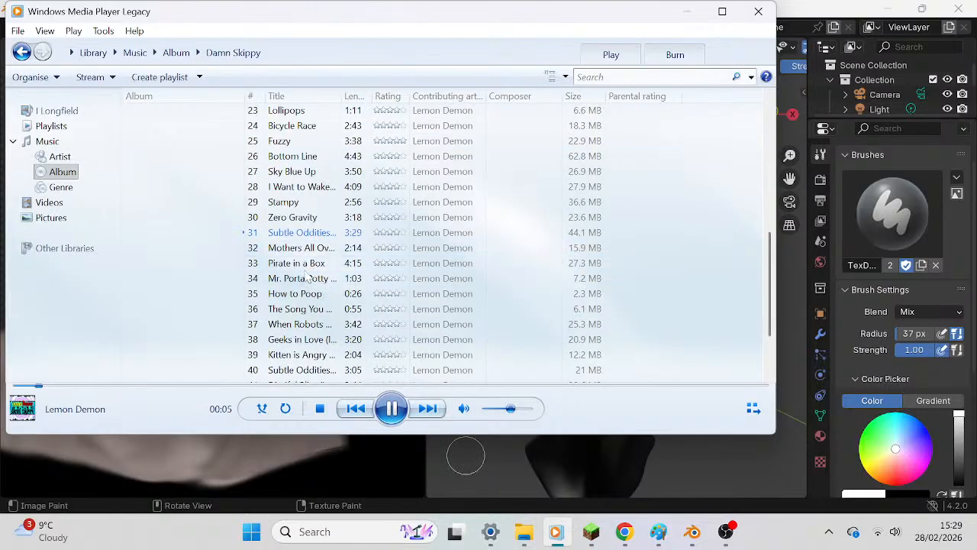
pyautogui.scroll(-1, 293, 327)
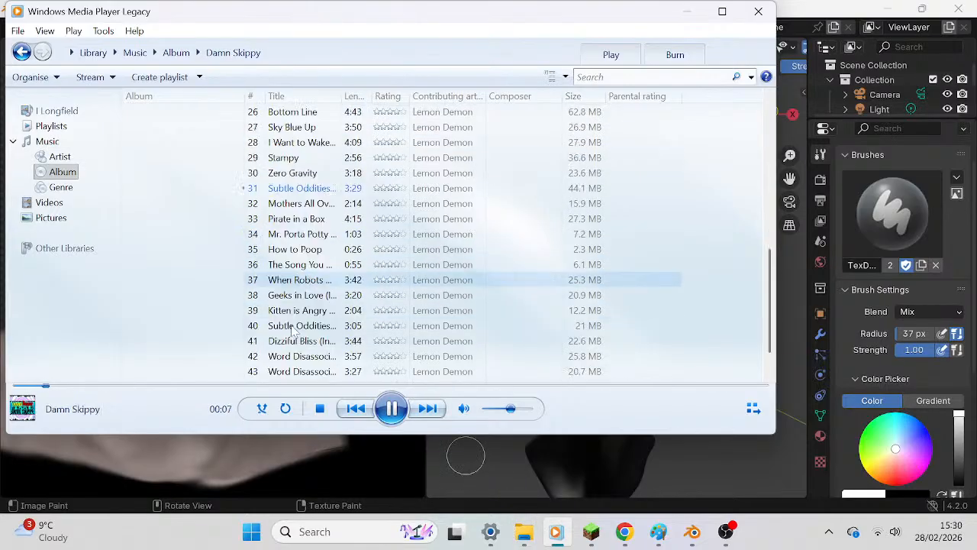
pyautogui.click(389, 403)
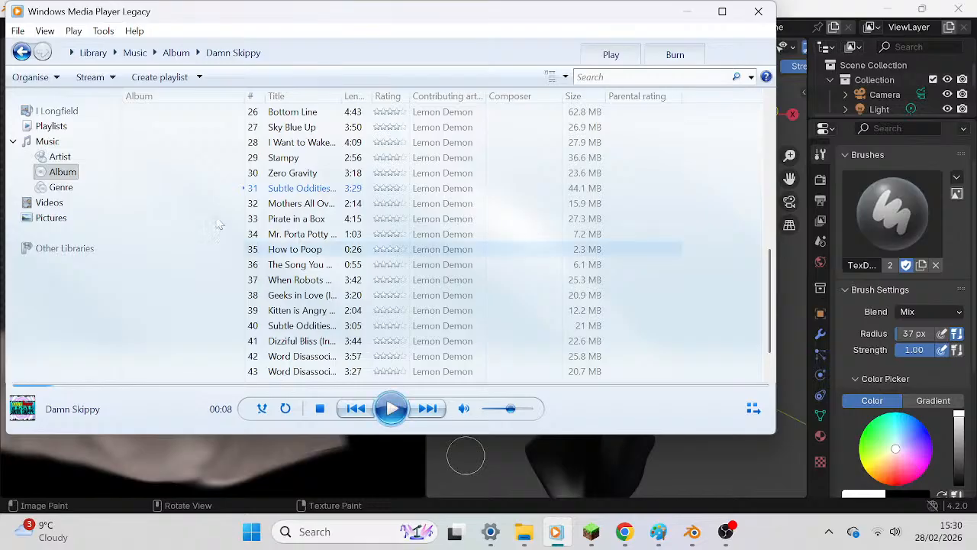
pyautogui.click(53, 174)
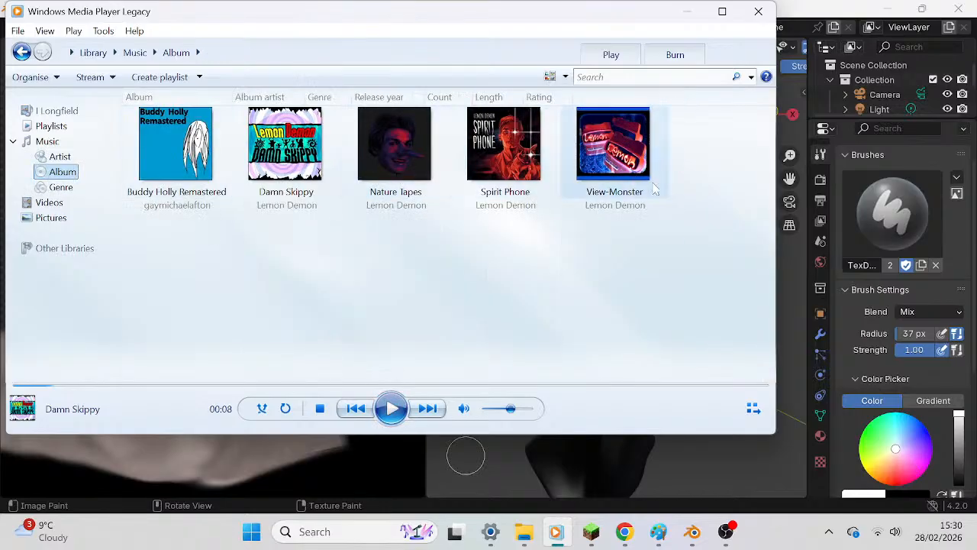
pyautogui.click(414, 163)
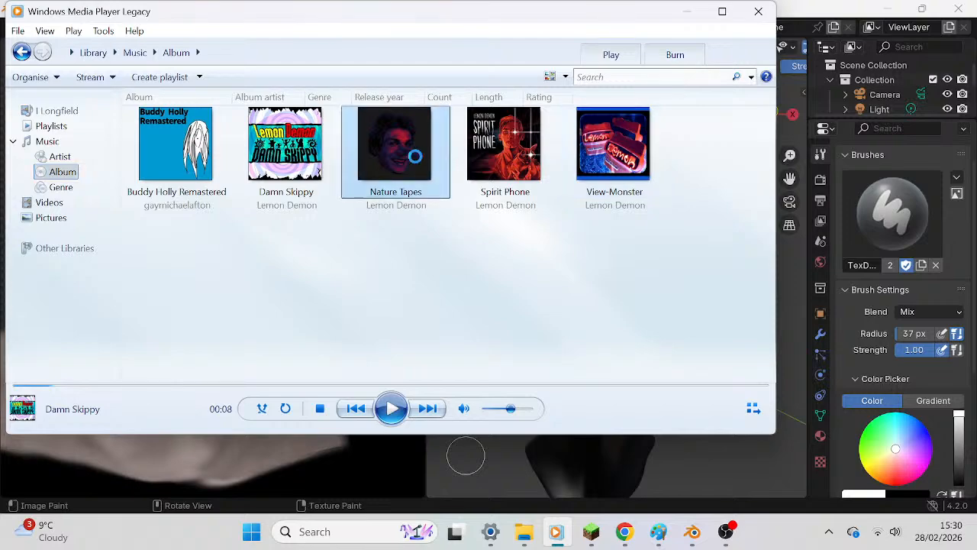
pyautogui.rightClick(415, 162)
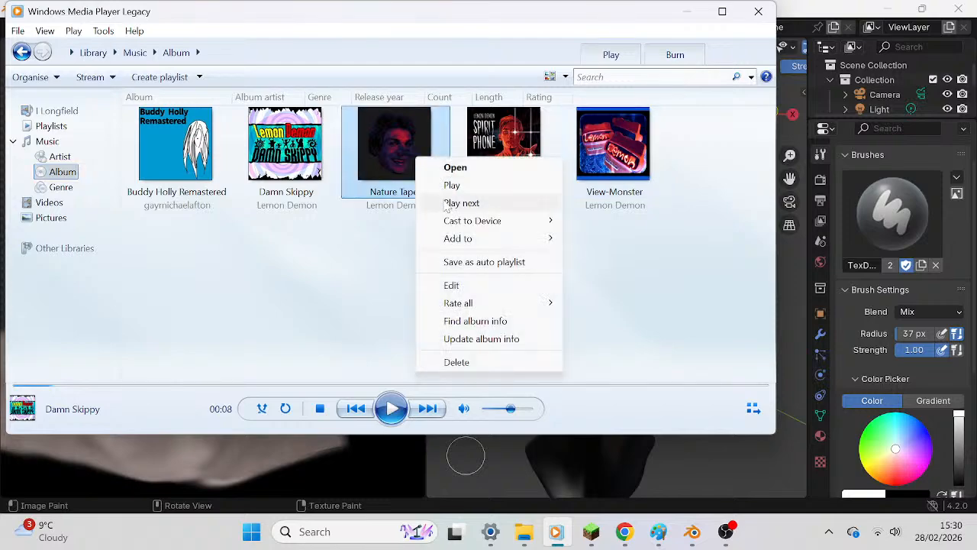
pyautogui.click(452, 185)
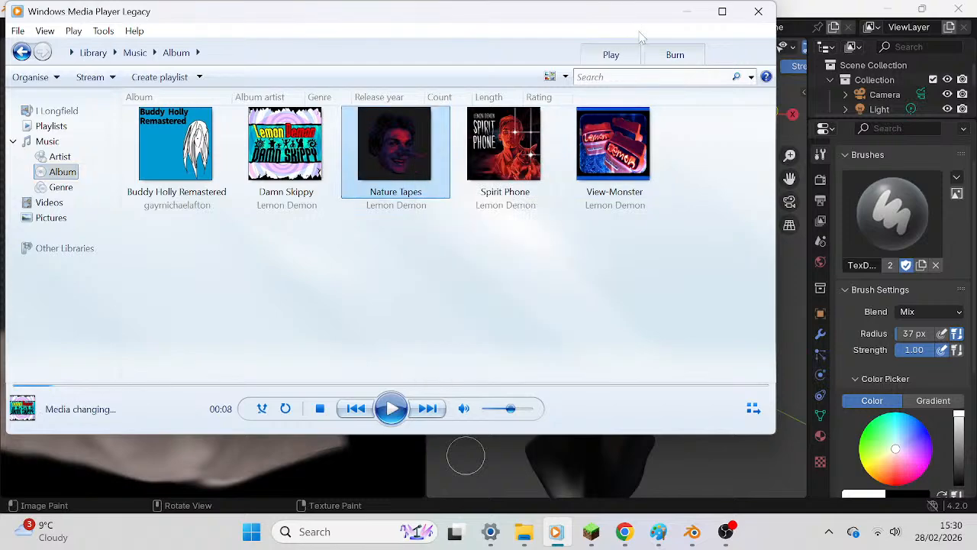
pyautogui.click(687, 12)
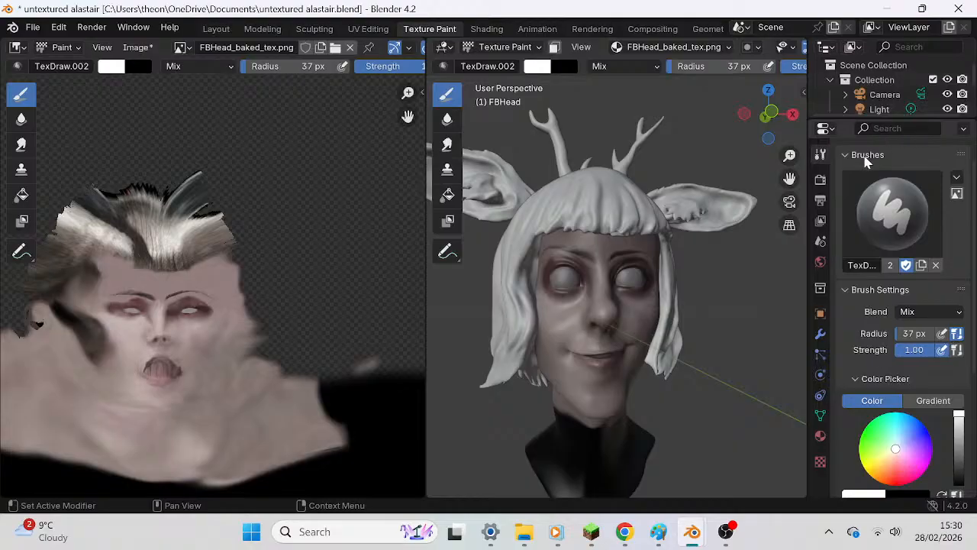
# Rename the duplicated Draw brush as stencil.
pyautogui.doubleClick(862, 265)
pyautogui.press('BackSpace')
pyautogui.write('stencil')
pyautogui.press('Return')
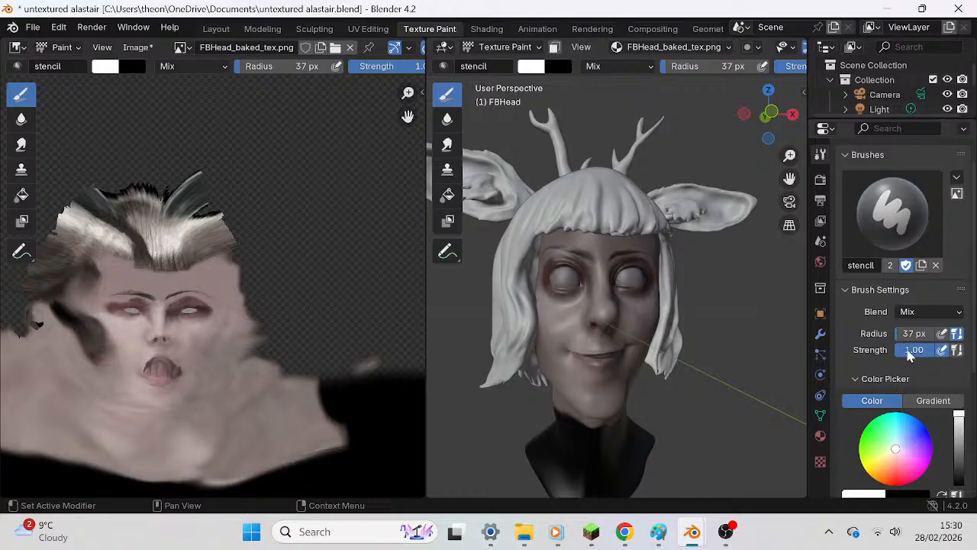
# Add a new texture to the stencil brush.
pyautogui.scroll(-2, 908, 366)
pyautogui.scroll(-4, 908, 369)
pyautogui.click(871, 374)
pyautogui.scroll(-5, 871, 374)
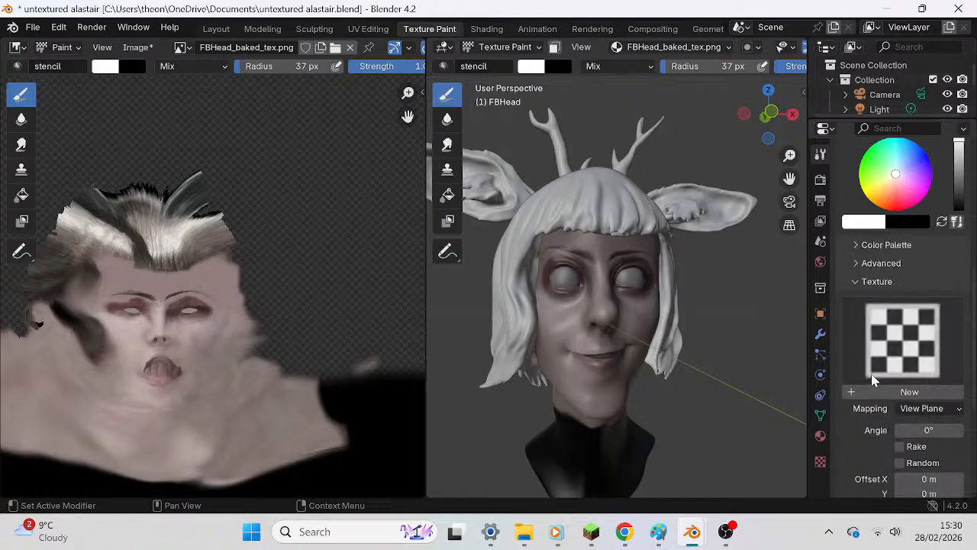
pyautogui.click(882, 331)
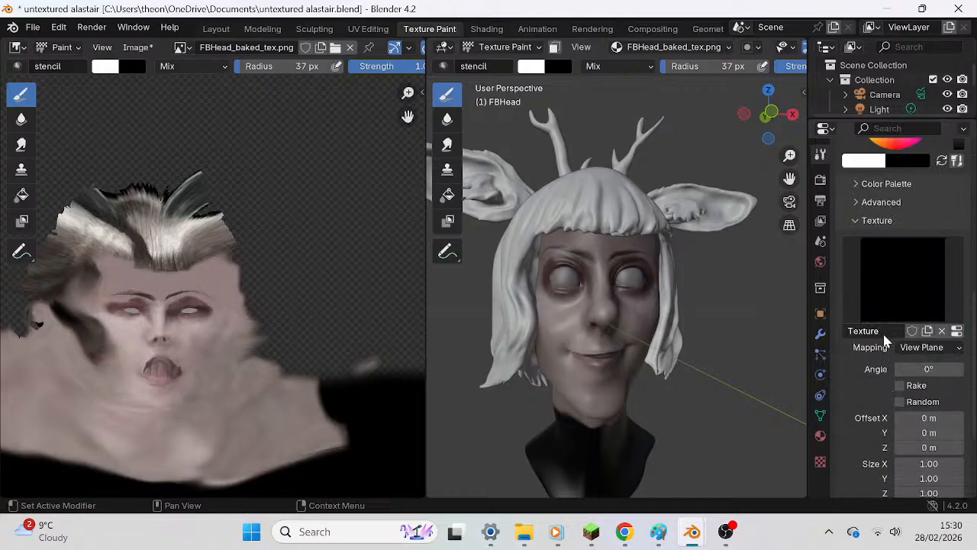
# Select the existing Texture for the stencil brush and open its image settings in the Brush texture context.
pyautogui.doubleClick(882, 331)
pyautogui.doubleClick(911, 306)
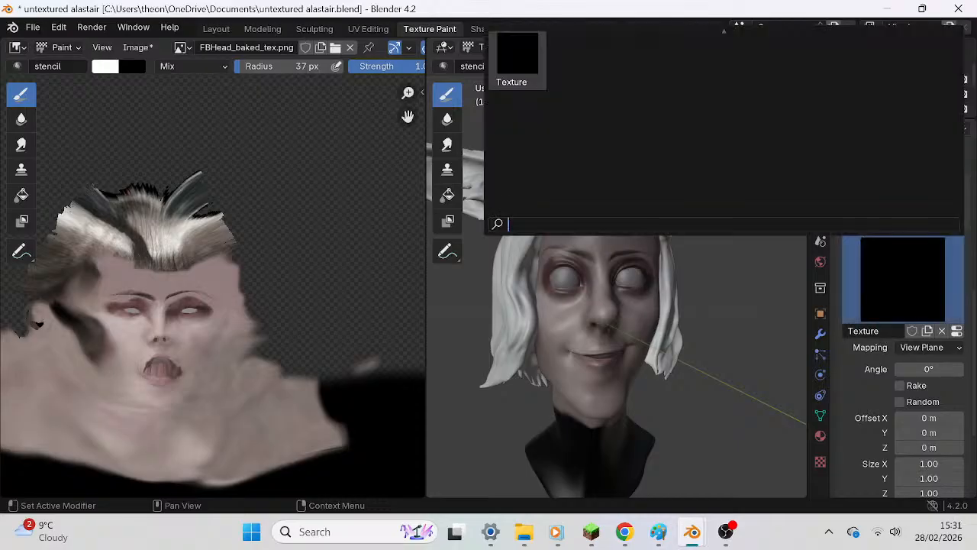
pyautogui.click(519, 63)
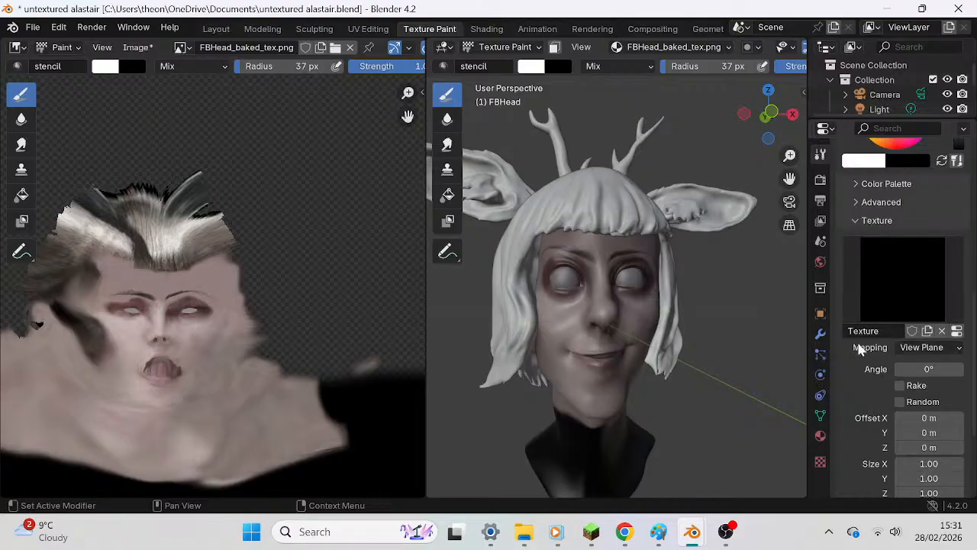
pyautogui.click(819, 461)
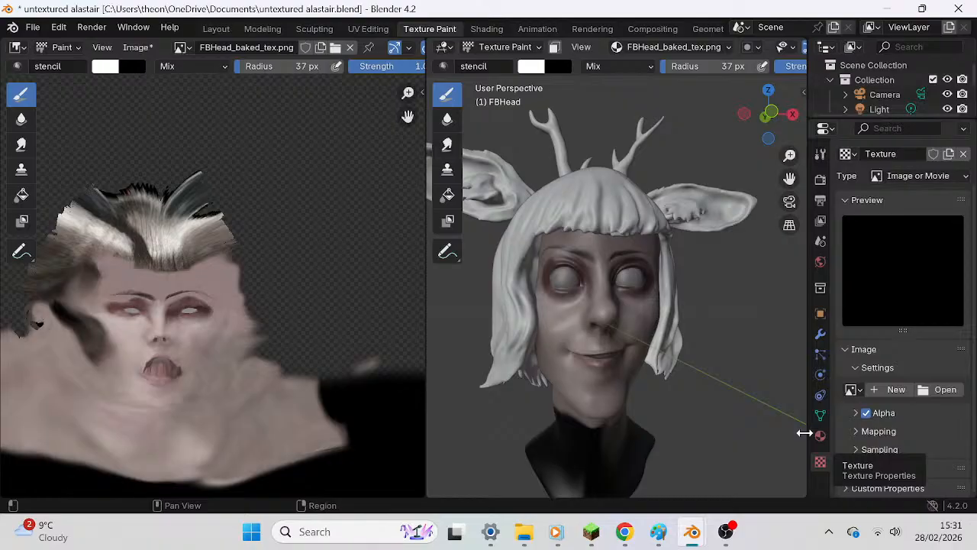
pyautogui.click(910, 180)
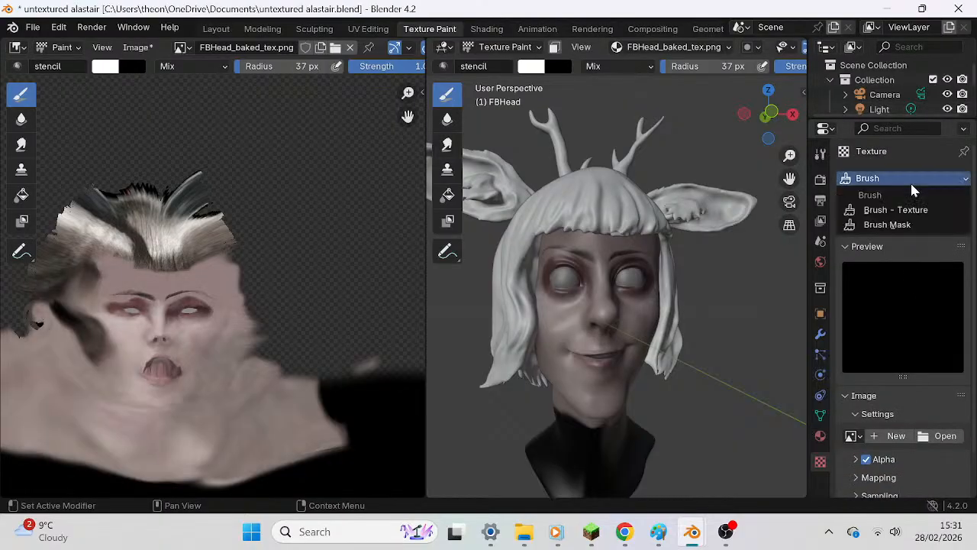
pyautogui.click(908, 211)
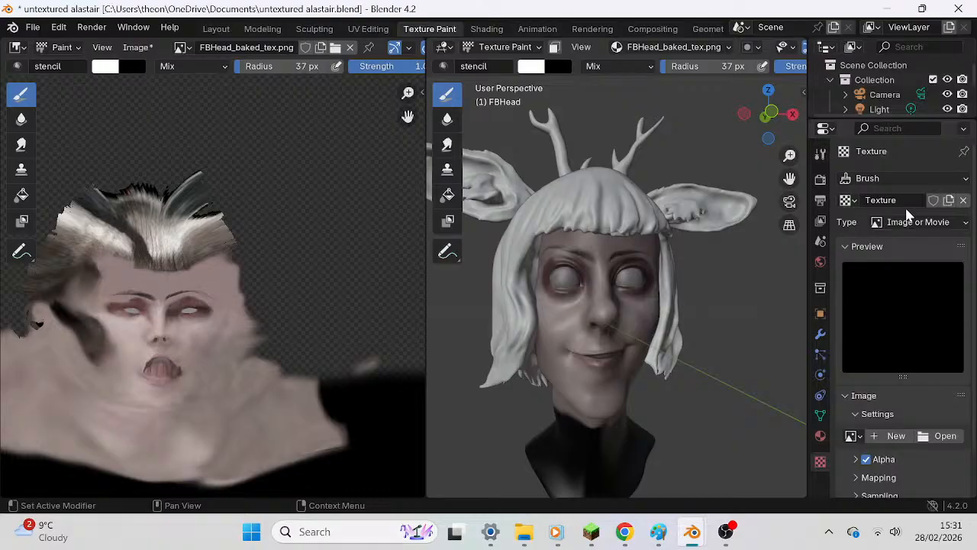
# Load alastair.webp from the Pictures folder as the image of the stencil brush's texture.
pyautogui.click(944, 436)
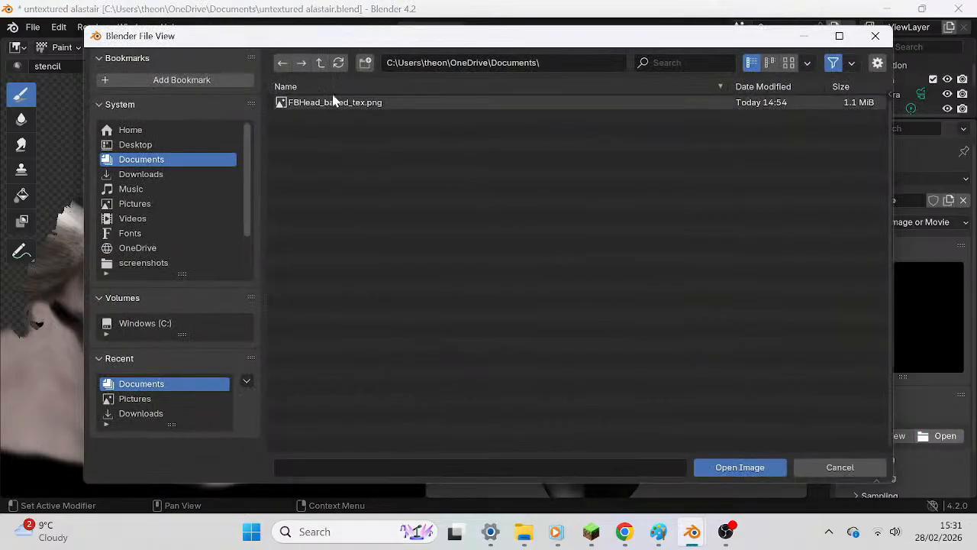
pyautogui.click(134, 204)
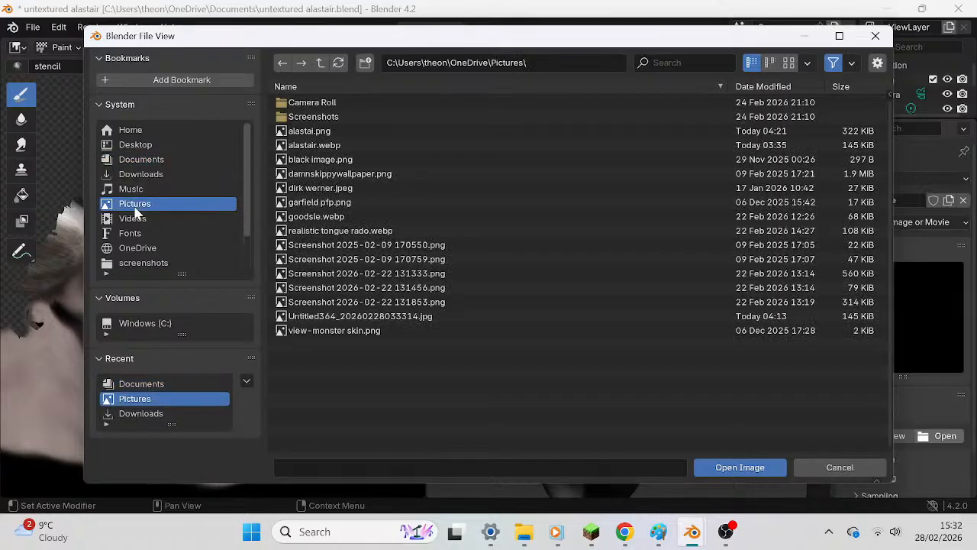
pyautogui.click(301, 132)
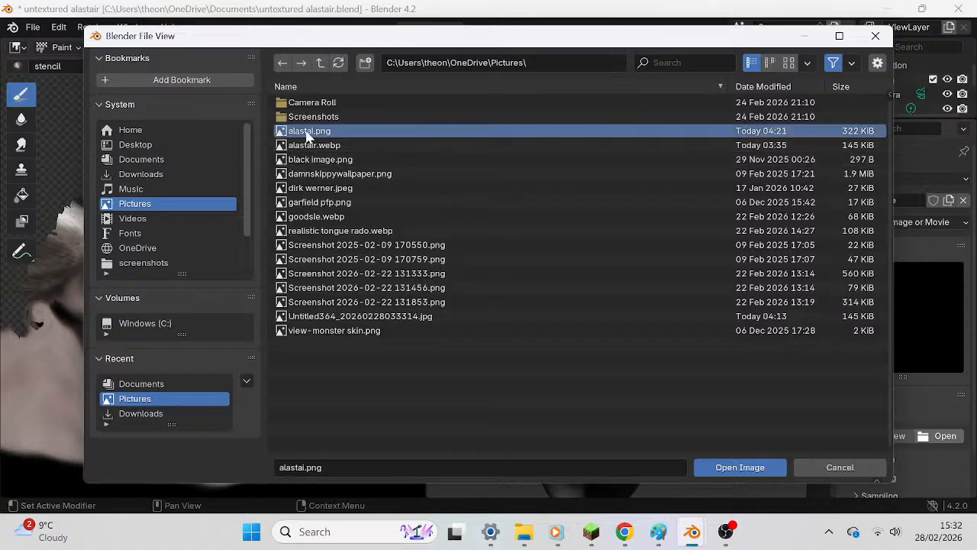
pyautogui.click(355, 147)
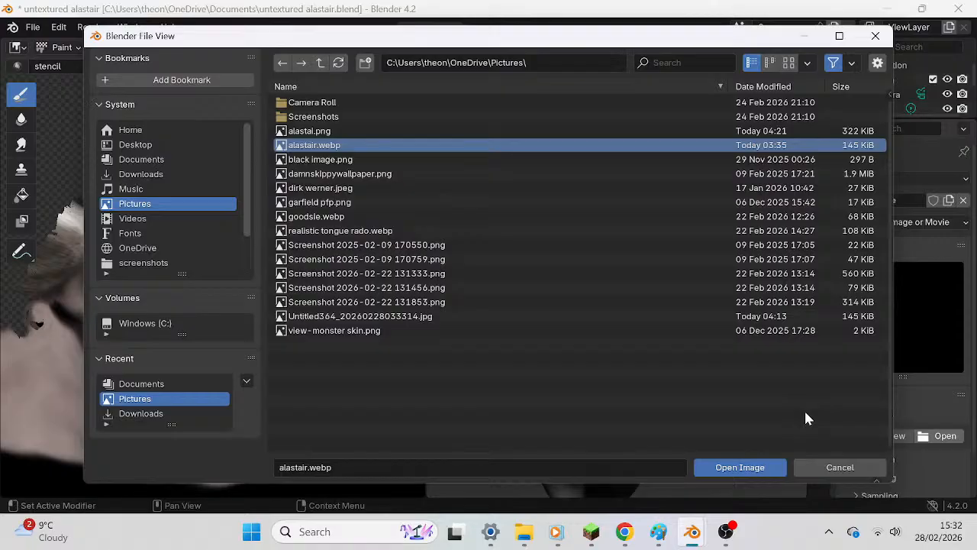
pyautogui.press('Return')
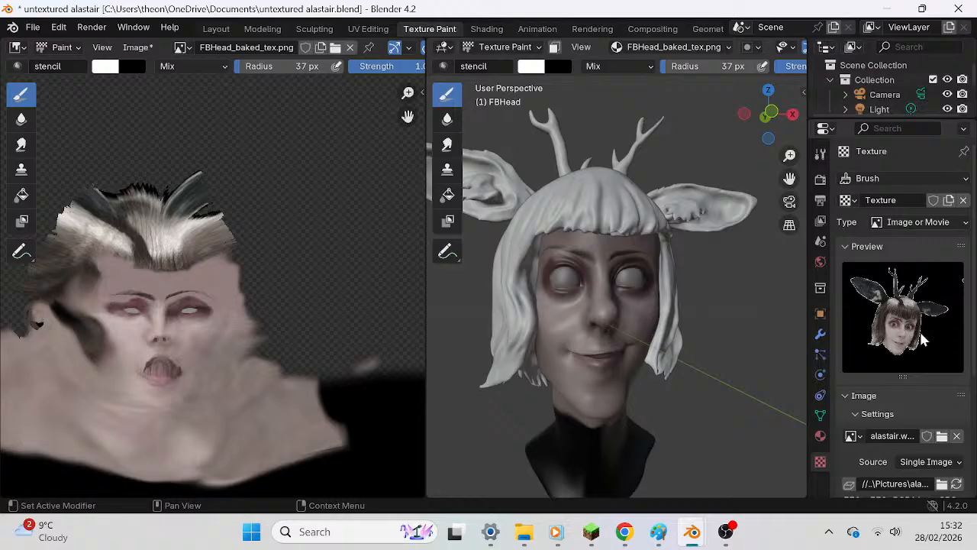
# Try a dab of the image-textured stencil brush on the character's cheek and undo it.
pyautogui.click(649, 320)
pyautogui.scroll(5, 664, 336)
pyautogui.moveTo(654, 359); pyautogui.dragTo(675, 374, button='middle')
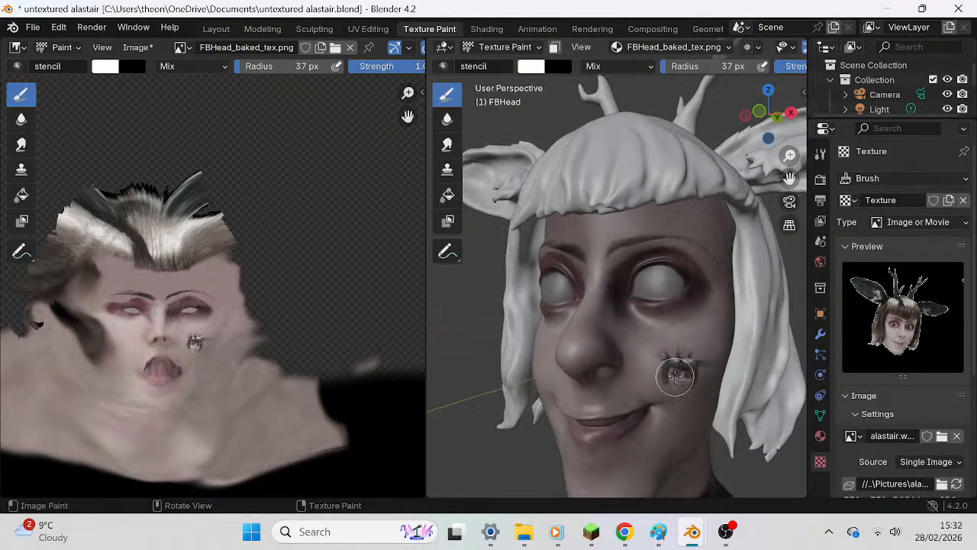
pyautogui.hotkey('ctrl', 'z')
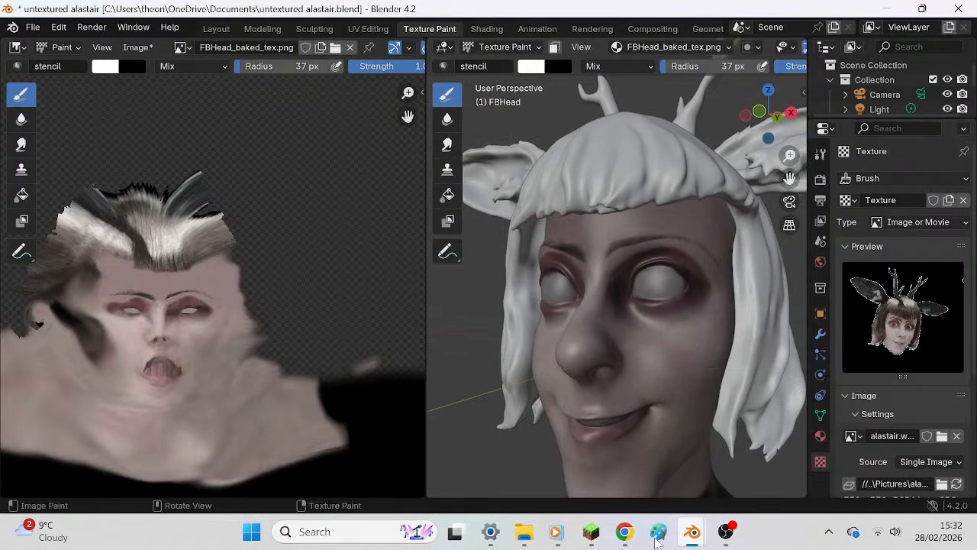
# Switch to the alastai image in Paint and draw thin black vertical strokes over the hair between the antlers.
pyautogui.moveTo(661, 539)
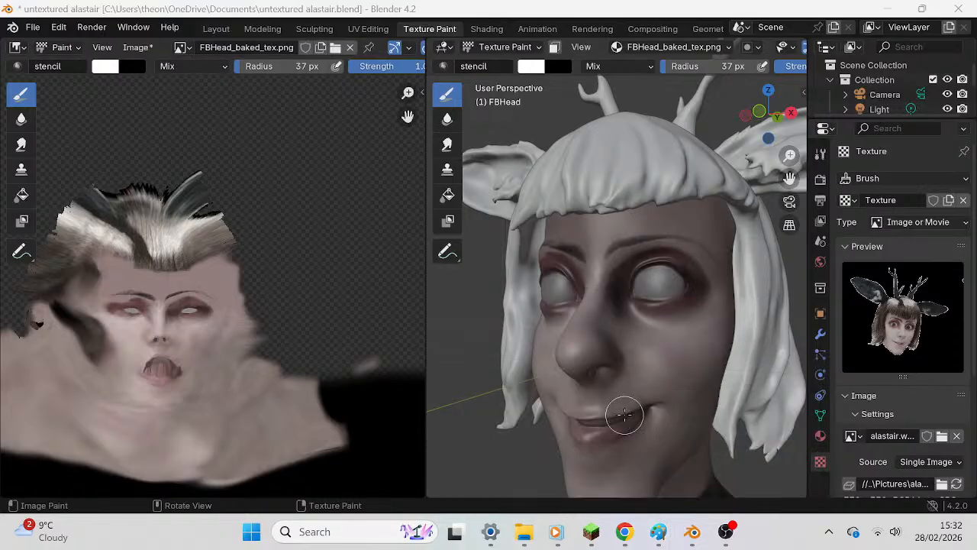
pyautogui.hotkey('alt', 'Tab')
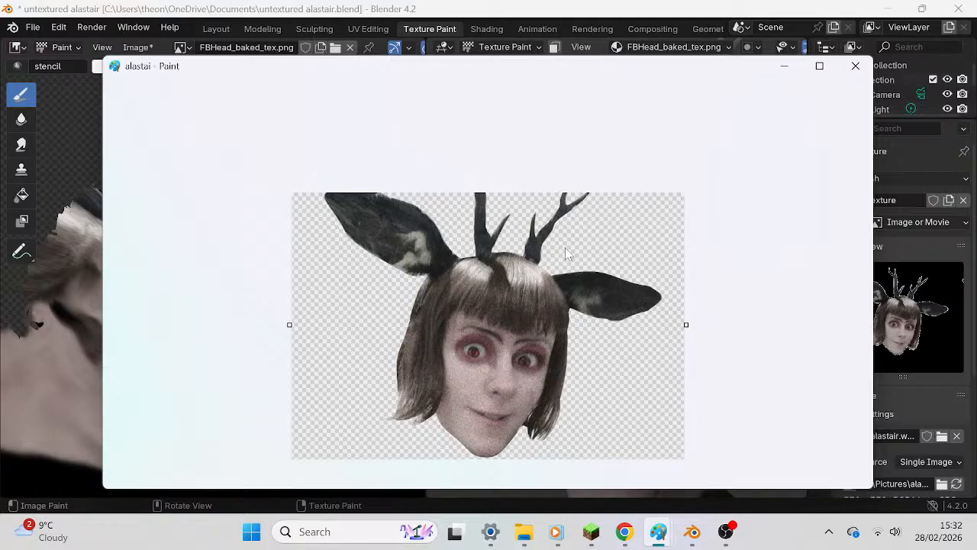
pyautogui.moveTo(472, 299); pyautogui.dragTo(487, 357)
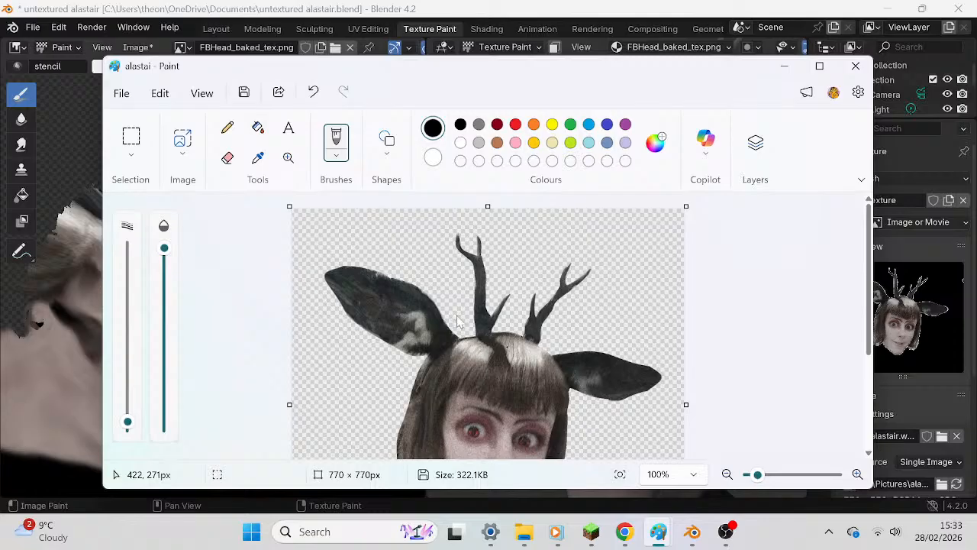
pyautogui.scroll(-3, 503, 290)
pyautogui.scroll(2, 483, 278)
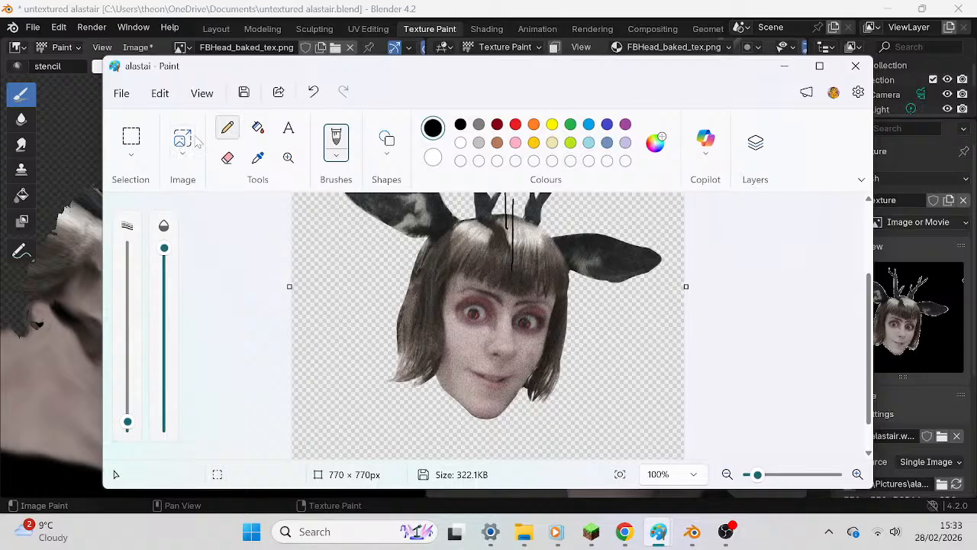
# Set the selection shape to Free-form for cutting out the irises.
pyautogui.click(131, 157)
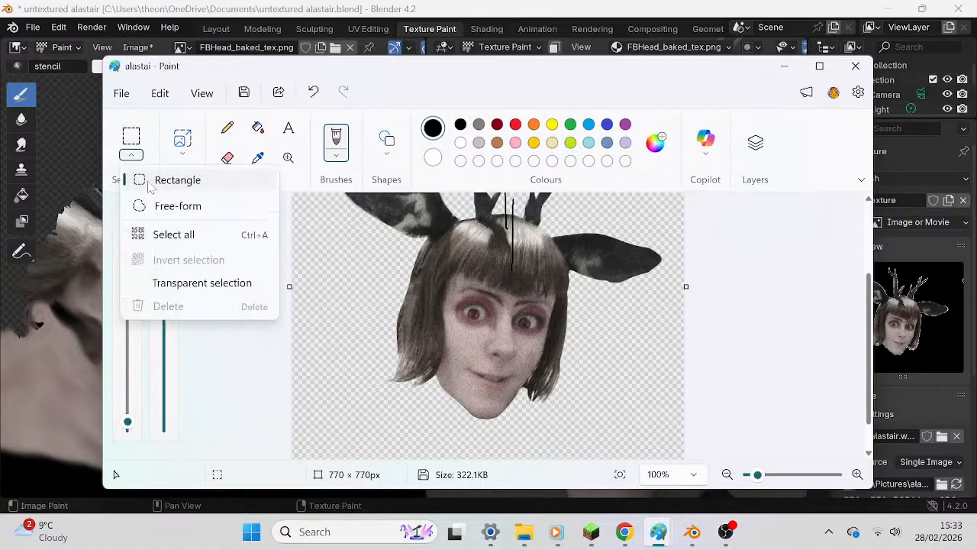
pyautogui.click(164, 206)
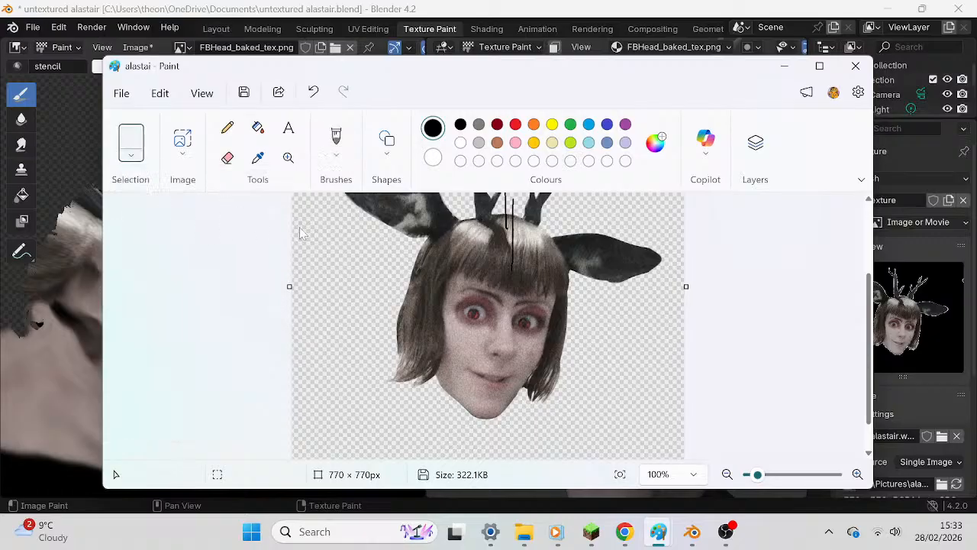
pyautogui.scroll(3, 508, 321)
pyautogui.scroll(-3, 507, 320)
pyautogui.scroll(3, 534, 306)
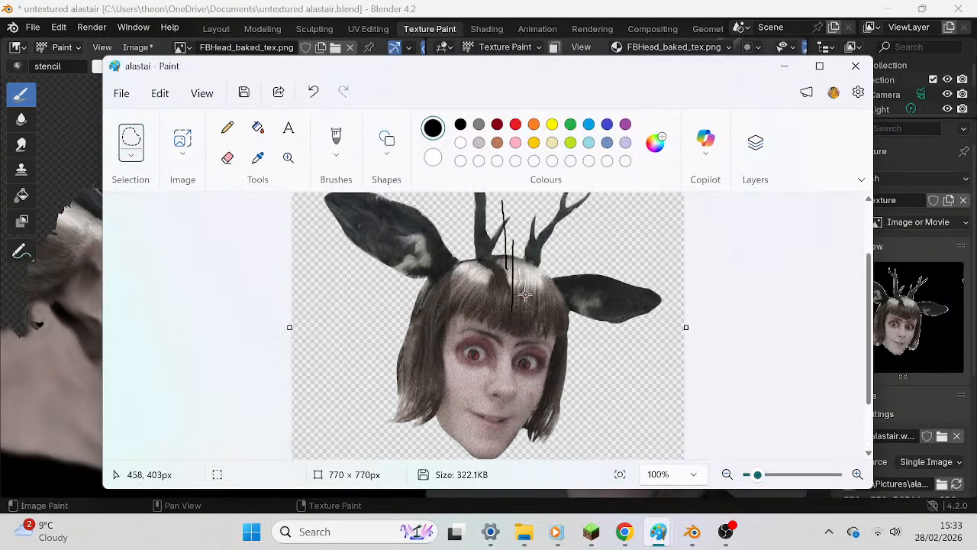
pyautogui.scroll(-2, 564, 288)
pyautogui.scroll(-1, 563, 288)
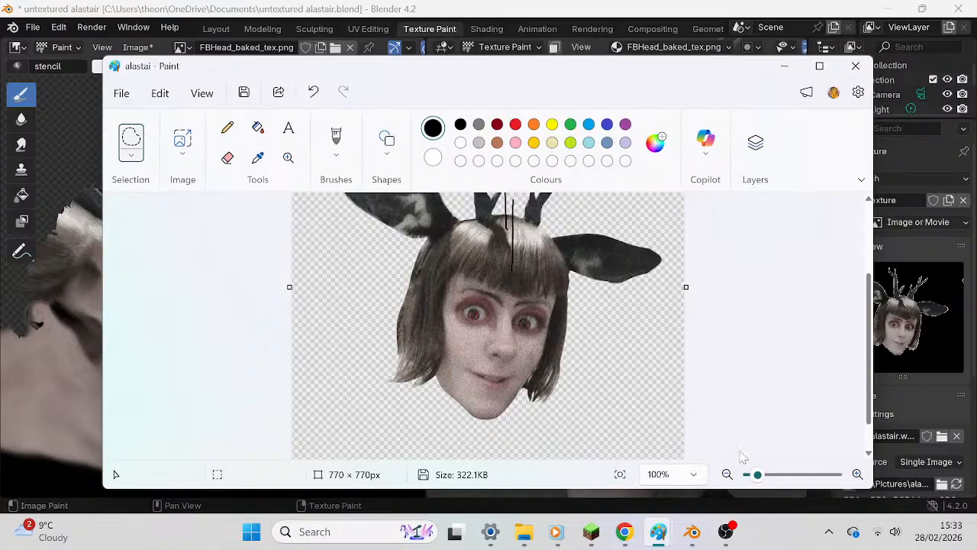
pyautogui.moveTo(757, 474); pyautogui.dragTo(790, 475)
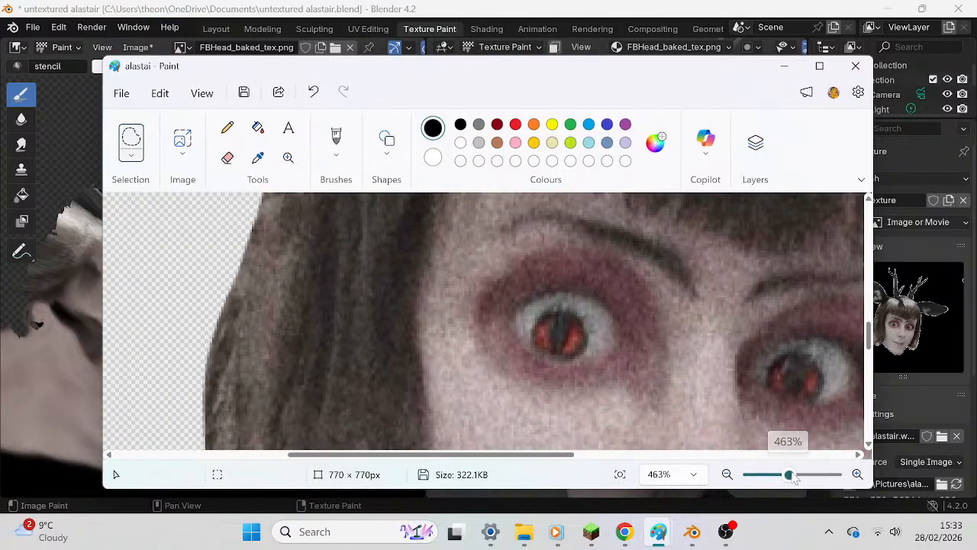
pyautogui.moveTo(530, 341)
pyautogui.mouseDown()
pyautogui.moveTo(540, 313)
pyautogui.moveTo(583, 319)
pyautogui.moveTo(584, 352)
pyautogui.moveTo(536, 351)
pyautogui.mouseUp()
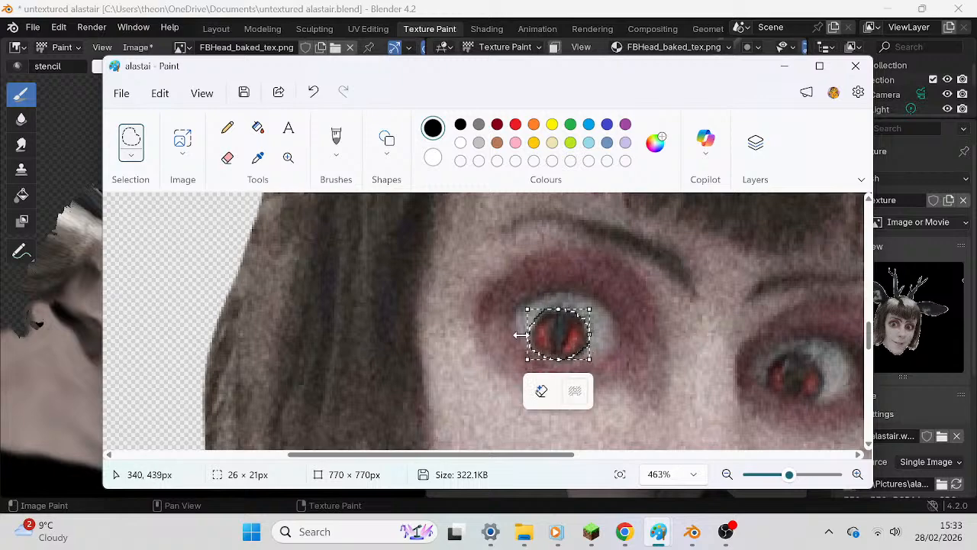
pyautogui.press('z')
pyautogui.click(131, 138)
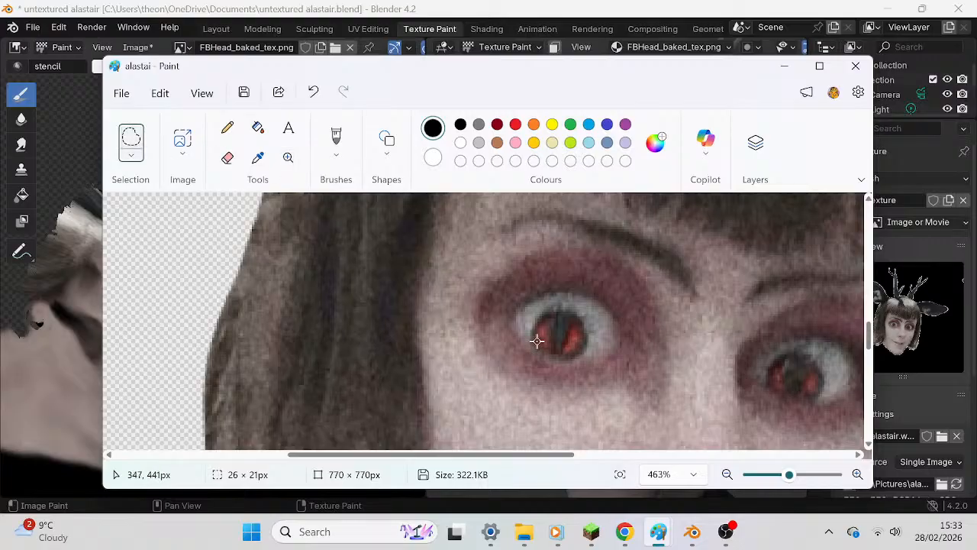
# Cut out the first eye's red iris with a free-form selection, move it to the empty area beside the face and enlarge it to about 66 × 66 px.
pyautogui.moveTo(529, 341)
pyautogui.mouseDown()
pyautogui.moveTo(534, 310)
pyautogui.moveTo(551, 302)
pyautogui.moveTo(583, 313)
pyautogui.moveTo(596, 333)
pyautogui.mouseUp()
pyautogui.scroll(-4, 655, 299)
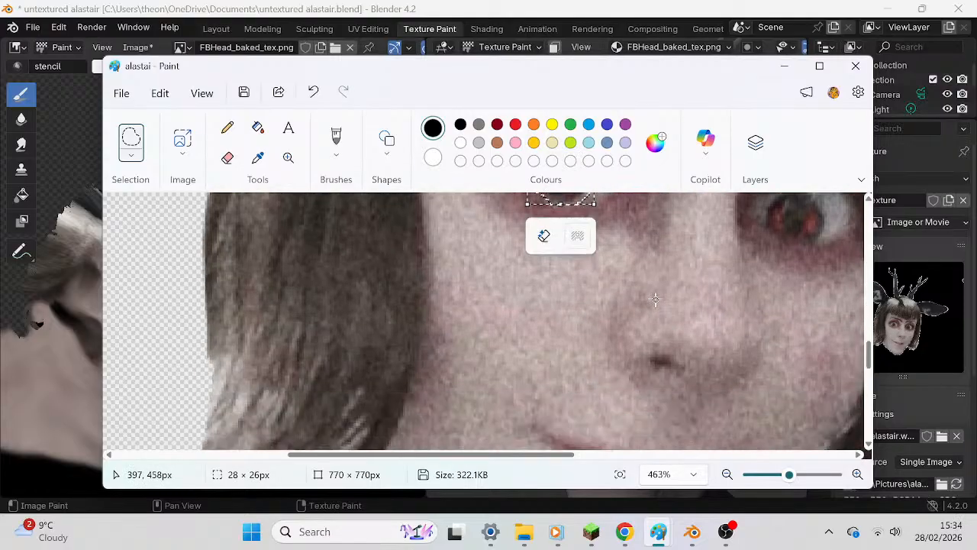
pyautogui.scroll(4, 655, 299)
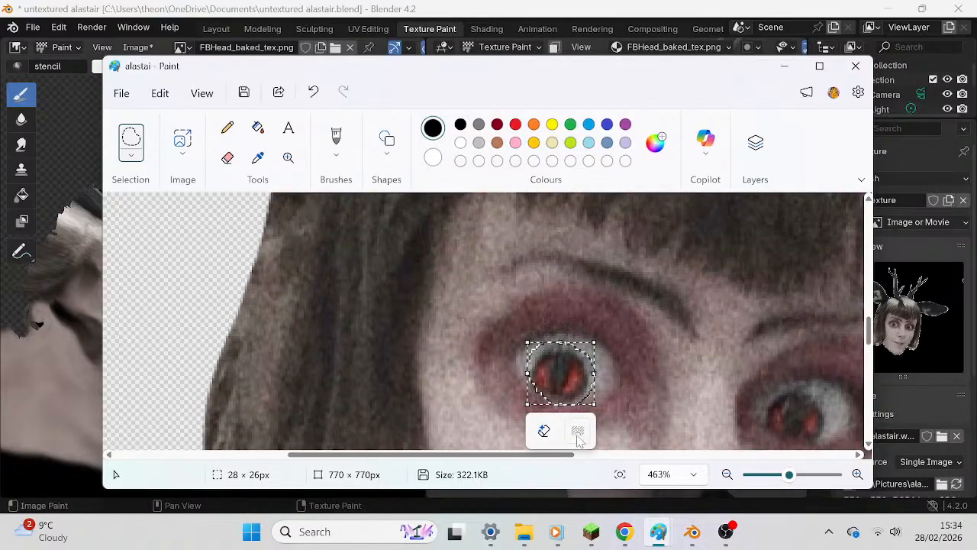
pyautogui.scroll(-4, 624, 305)
pyautogui.scroll(3, 624, 279)
pyautogui.moveTo(786, 477); pyautogui.dragTo(764, 475)
pyautogui.scroll(-3, 592, 305)
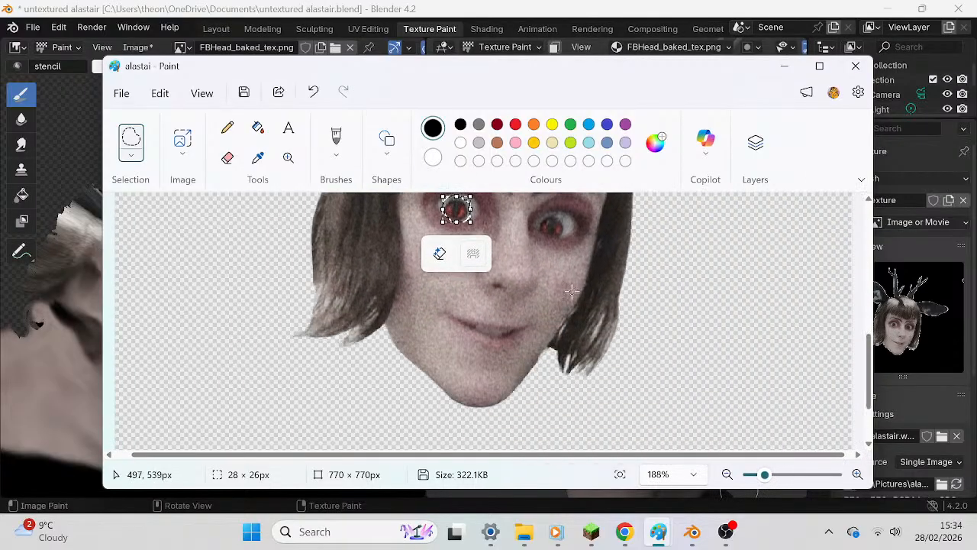
pyautogui.scroll(2, 591, 306)
pyautogui.moveTo(428, 291)
pyautogui.mouseDown()
pyautogui.moveTo(447, 302)
pyautogui.moveTo(424, 309)
pyautogui.moveTo(424, 332)
pyautogui.moveTo(416, 328)
pyautogui.moveTo(473, 312)
pyautogui.moveTo(763, 312)
pyautogui.moveTo(725, 311)
pyautogui.mouseUp()
pyautogui.moveTo(667, 332); pyautogui.dragTo(652, 351)
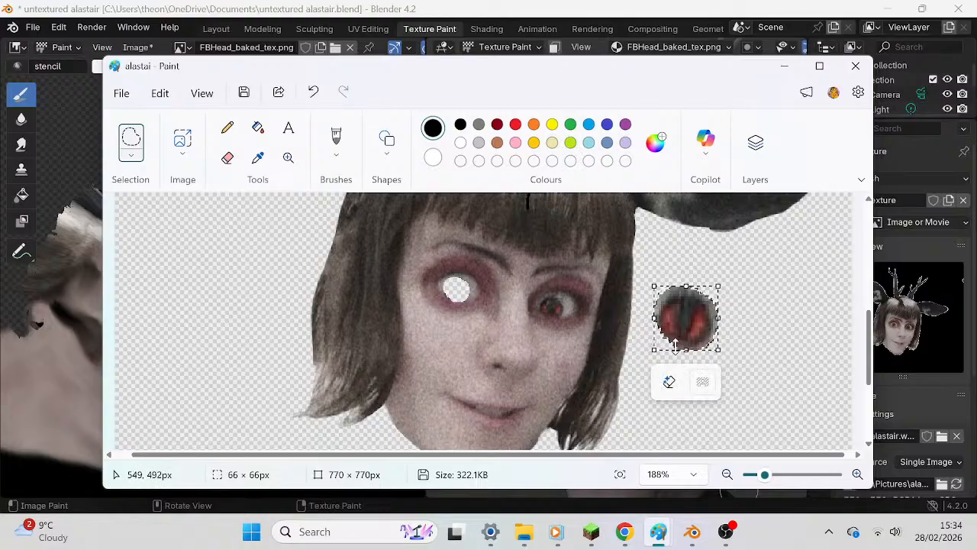
pyautogui.click(737, 341)
pyautogui.scroll(3, 610, 341)
pyautogui.scroll(-2, 611, 341)
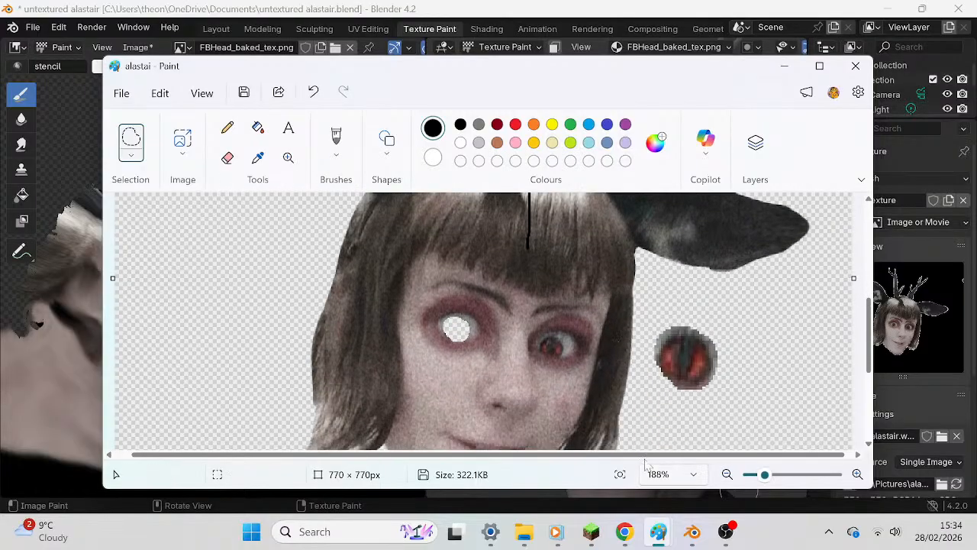
pyautogui.moveTo(763, 474); pyautogui.dragTo(789, 474)
pyautogui.moveTo(721, 389); pyautogui.dragTo(630, 355)
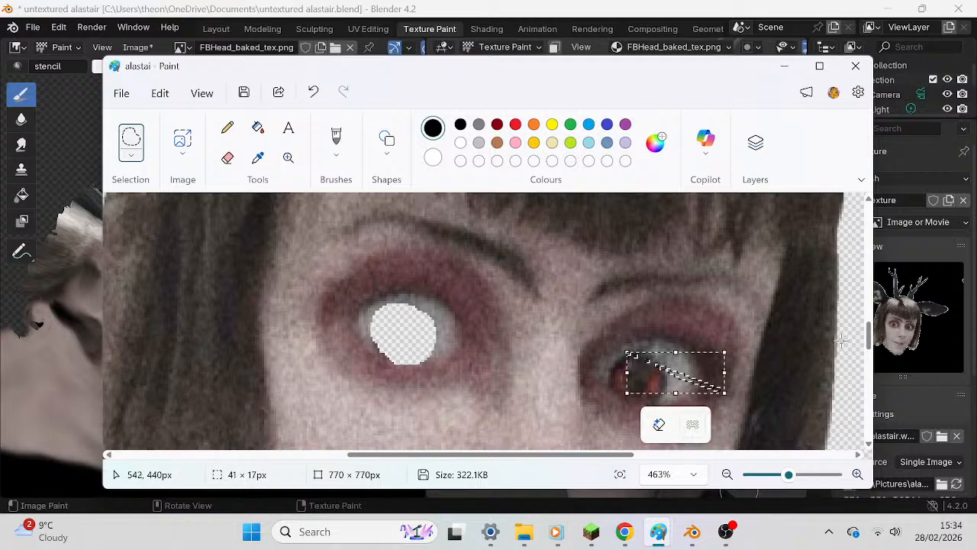
pyautogui.hotkey('ctrl', 'z')
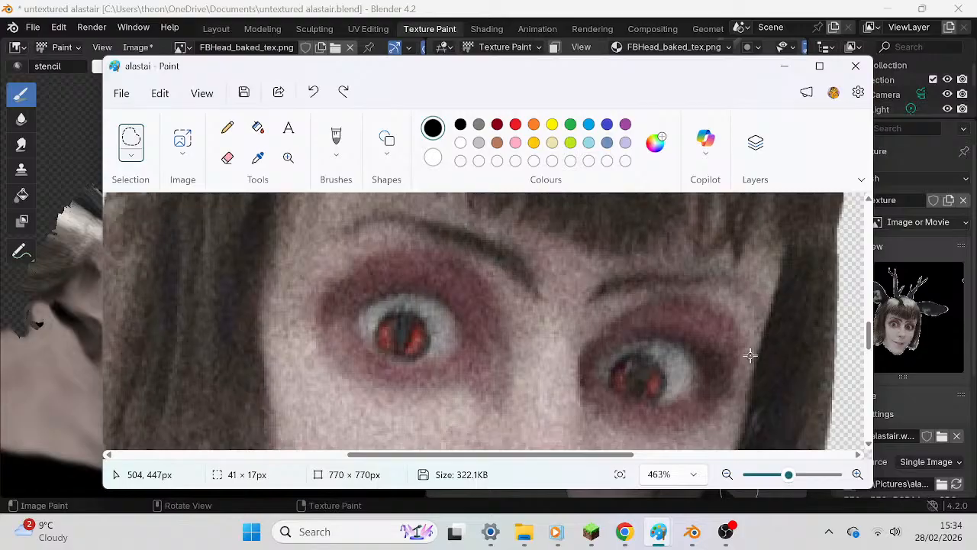
pyautogui.hotkey('ctrl', 'y')
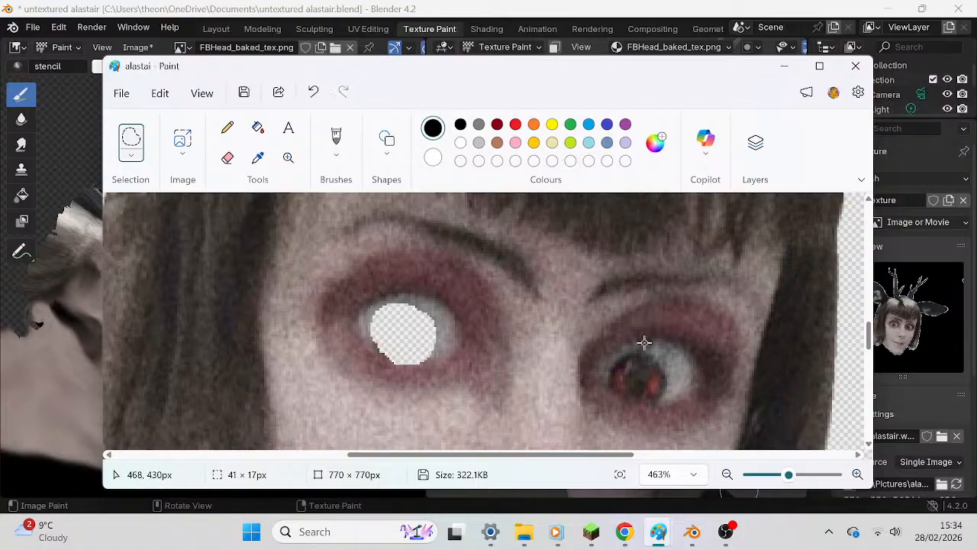
# Cut out the other eye's iris with a free-form selection, enlarge it and place it beside the first cut-out iris.
pyautogui.scroll(-2, 656, 328)
pyautogui.moveTo(583, 456); pyautogui.dragTo(630, 456)
pyautogui.scroll(1, 458, 298)
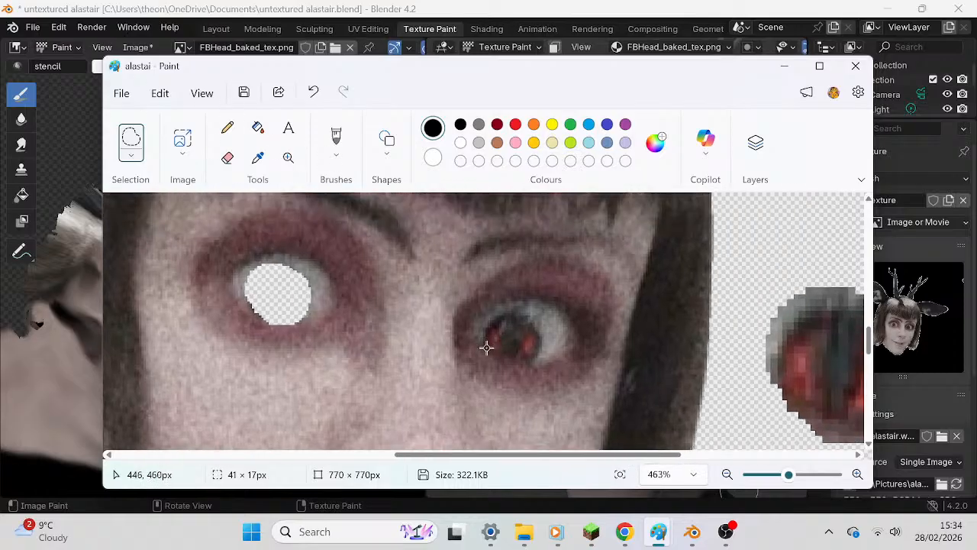
pyautogui.moveTo(479, 347)
pyautogui.mouseDown()
pyautogui.moveTo(491, 321)
pyautogui.moveTo(523, 309)
pyautogui.moveTo(551, 330)
pyautogui.moveTo(538, 360)
pyautogui.moveTo(509, 371)
pyautogui.moveTo(477, 338)
pyautogui.moveTo(480, 347)
pyautogui.mouseUp()
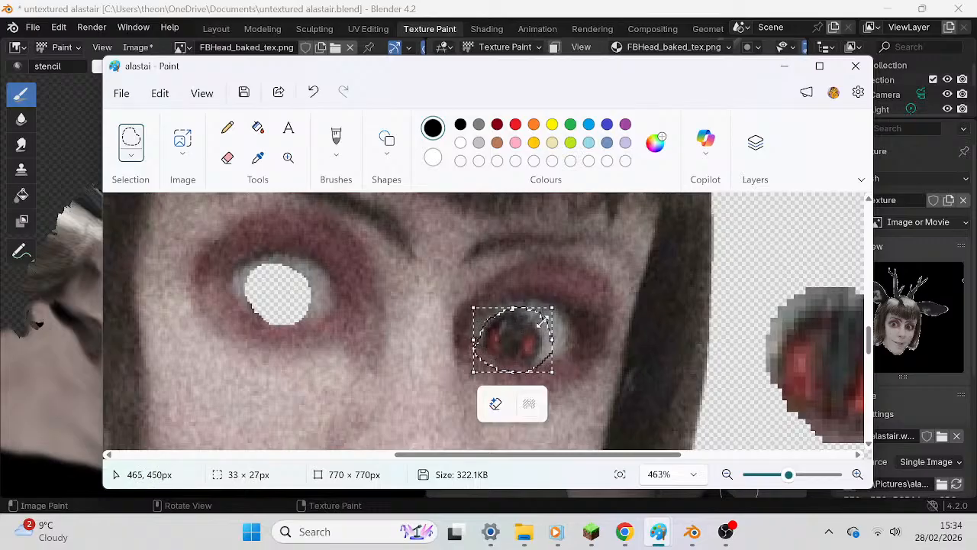
pyautogui.scroll(-5, 534, 323)
pyautogui.scroll(5, 702, 323)
pyautogui.moveTo(788, 475); pyautogui.dragTo(763, 474)
pyautogui.scroll(1, 684, 381)
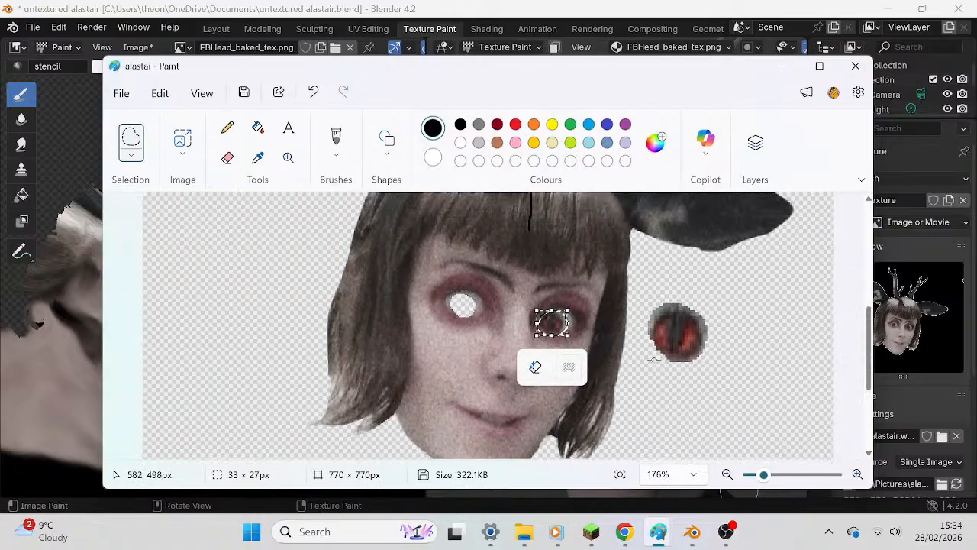
pyautogui.moveTo(569, 388); pyautogui.dragTo(753, 405)
pyautogui.click(782, 397)
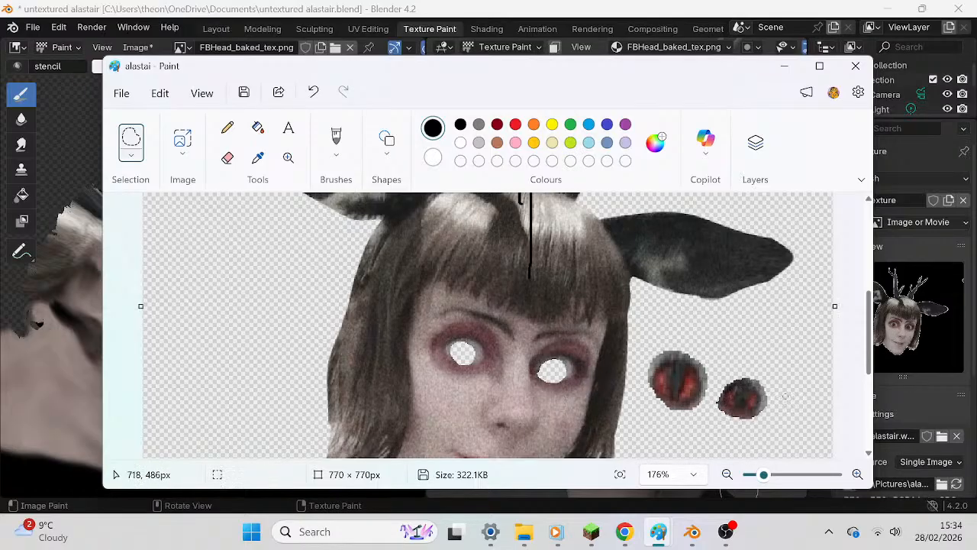
# Outline the head, ears and antlers with a free-form selection that excludes the two cut-out irises, and apply the selection's erase action.
pyautogui.scroll(-2, 777, 389)
pyautogui.scroll(1, 772, 382)
pyautogui.moveTo(780, 479)
pyautogui.mouseDown()
pyautogui.moveTo(756, 477)
pyautogui.moveTo(769, 479)
pyautogui.mouseUp()
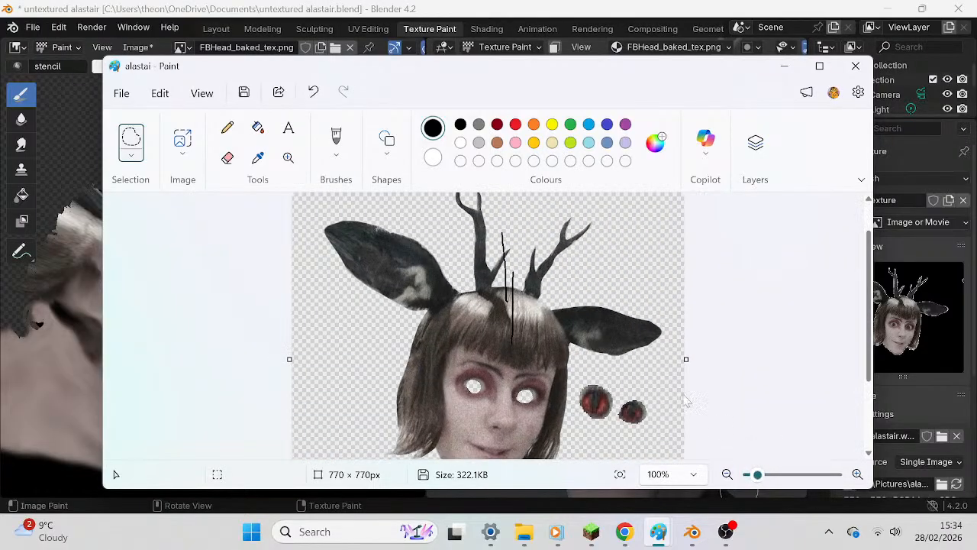
pyautogui.scroll(-3, 615, 357)
pyautogui.scroll(3, 588, 343)
pyautogui.scroll(-2, 528, 321)
pyautogui.scroll(2, 383, 271)
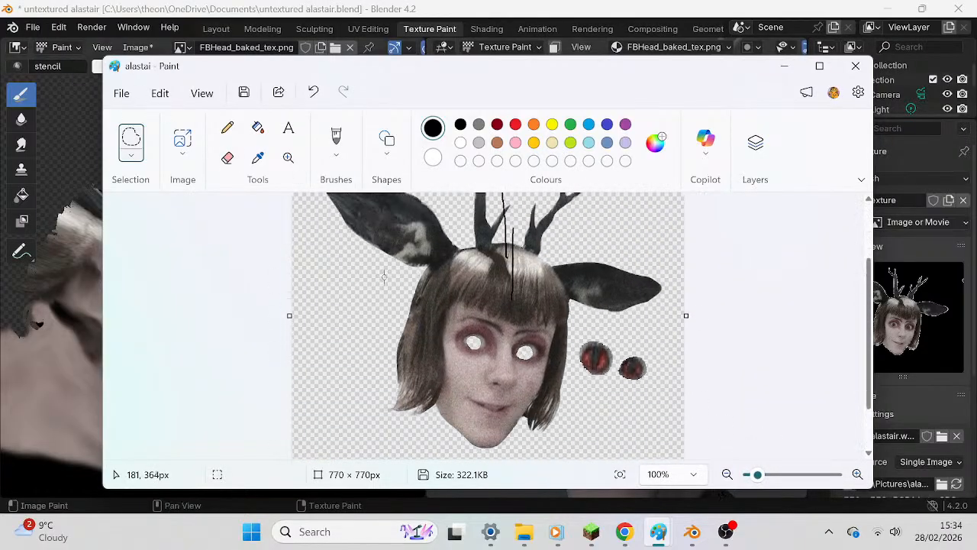
pyautogui.scroll(-2, 404, 296)
pyautogui.moveTo(759, 475); pyautogui.dragTo(753, 474)
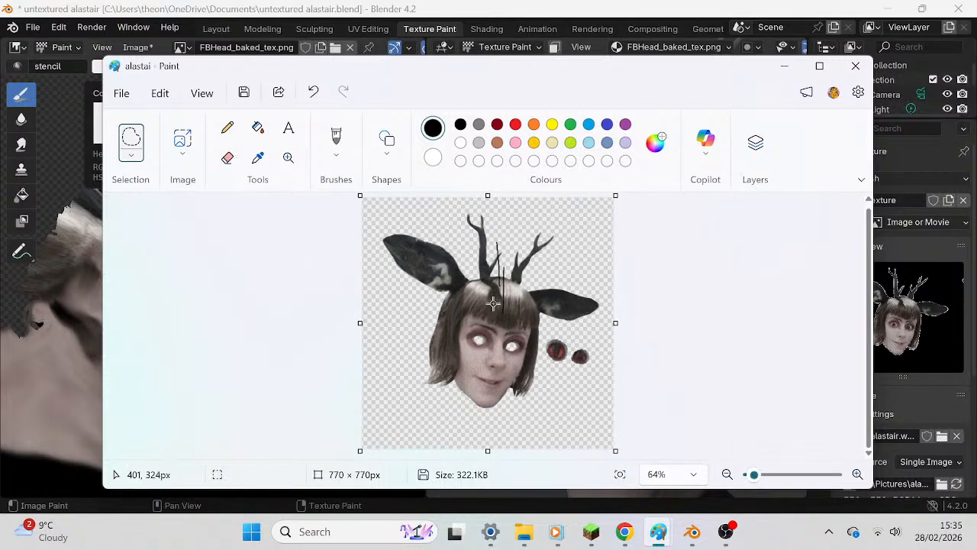
pyautogui.moveTo(454, 307)
pyautogui.mouseDown()
pyautogui.moveTo(362, 261)
pyautogui.moveTo(387, 211)
pyautogui.moveTo(542, 214)
pyautogui.moveTo(629, 300)
pyautogui.moveTo(549, 330)
pyautogui.moveTo(473, 455)
pyautogui.moveTo(419, 337)
pyautogui.moveTo(437, 282)
pyautogui.mouseUp()
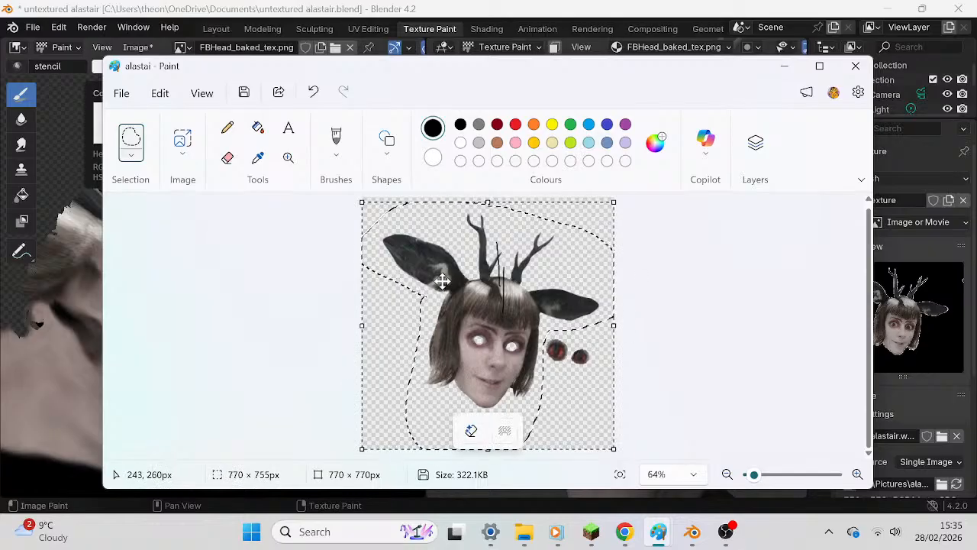
pyautogui.click(471, 430)
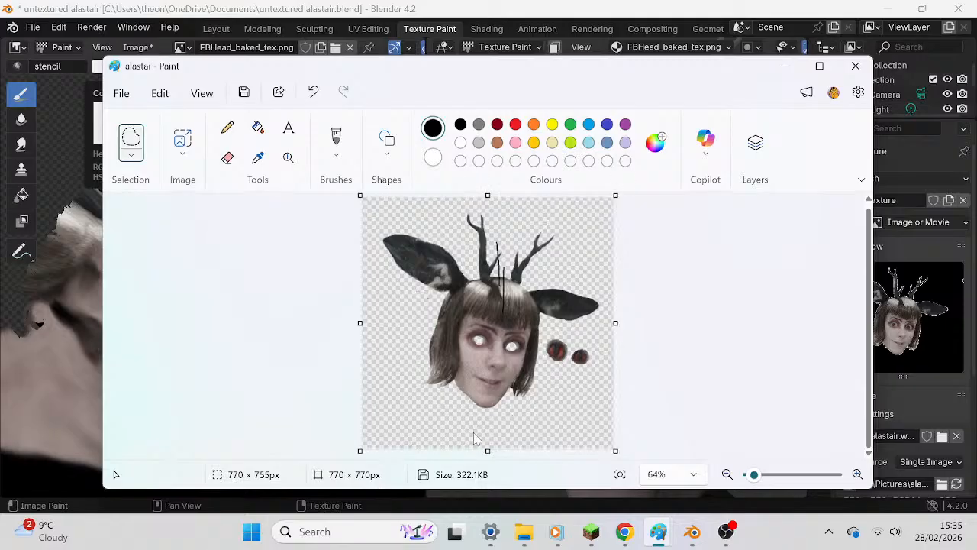